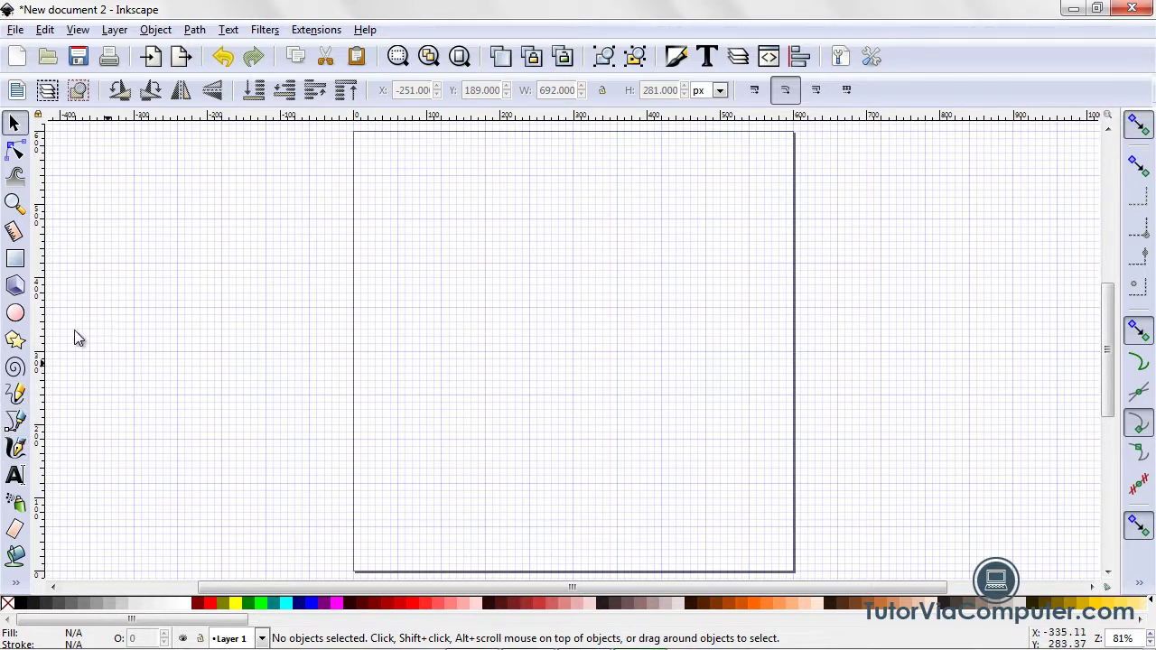
# Step: Draw a rectangle on the left, round its corners (Rx 61.602, Ry 67.762), and resize it to 330 × 330 px
pyautogui.click(22, 265)
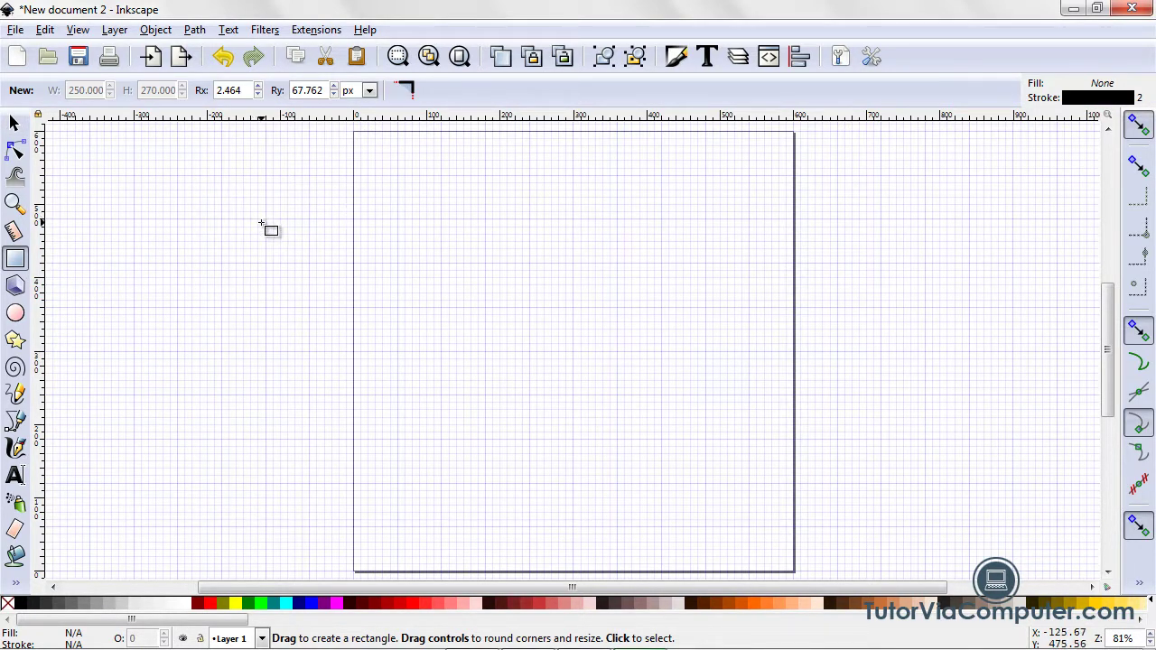
pyautogui.moveTo(265, 220); pyautogui.dragTo(472, 431)
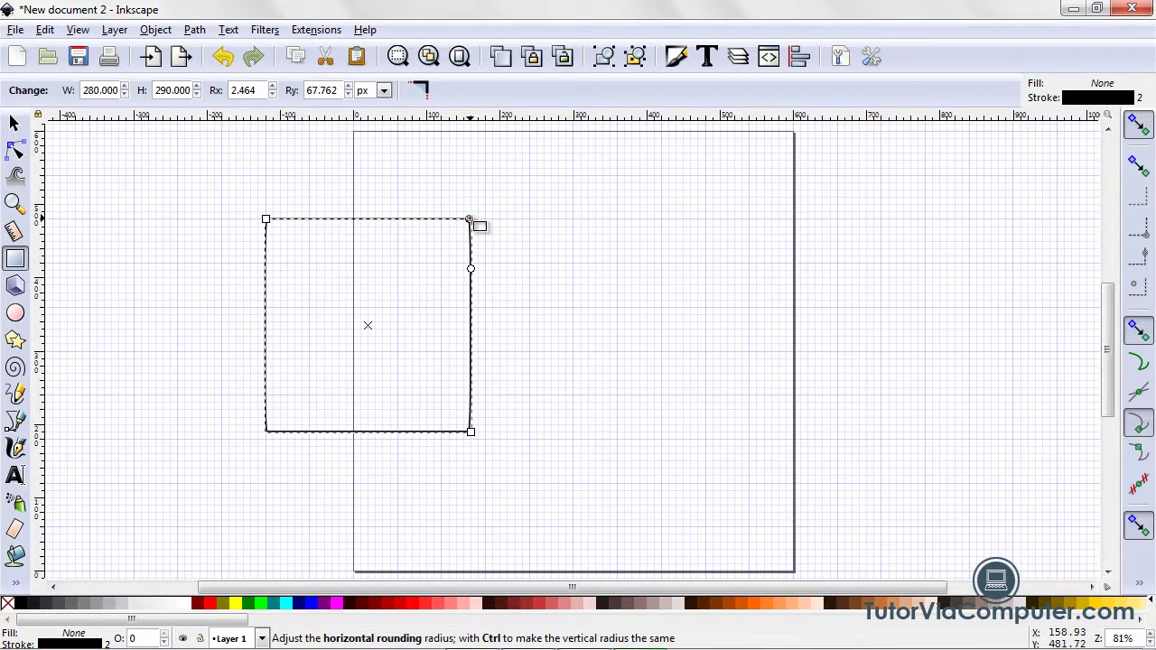
pyautogui.moveTo(469, 219); pyautogui.dragTo(426, 219)
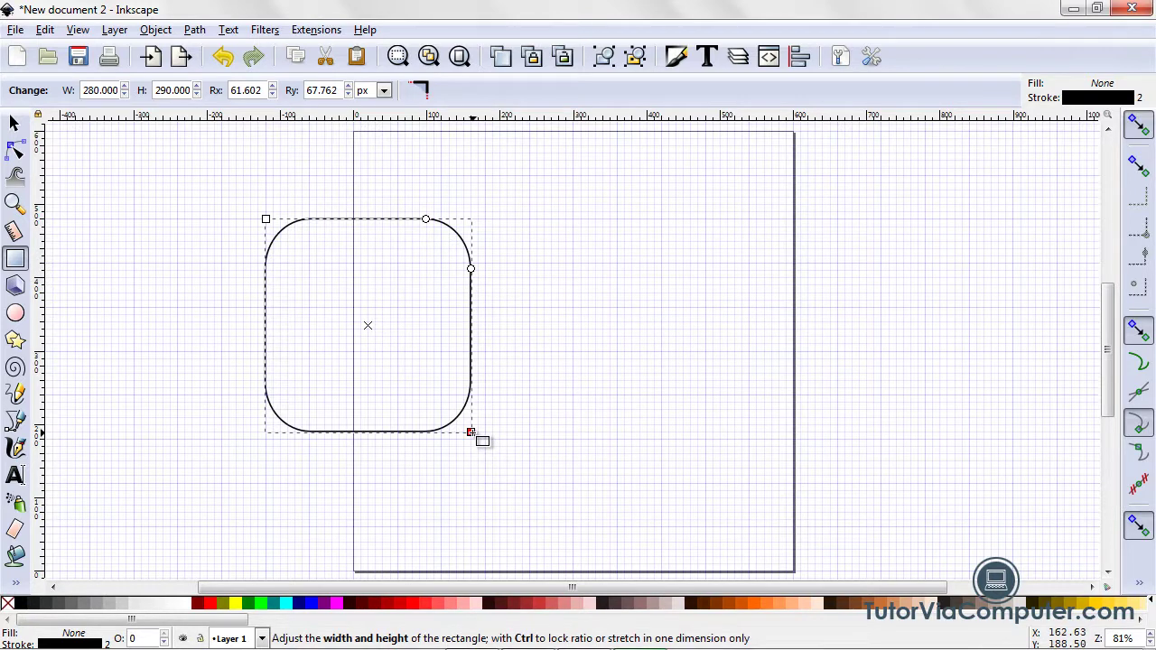
pyautogui.moveTo(471, 433); pyautogui.dragTo(500, 432)
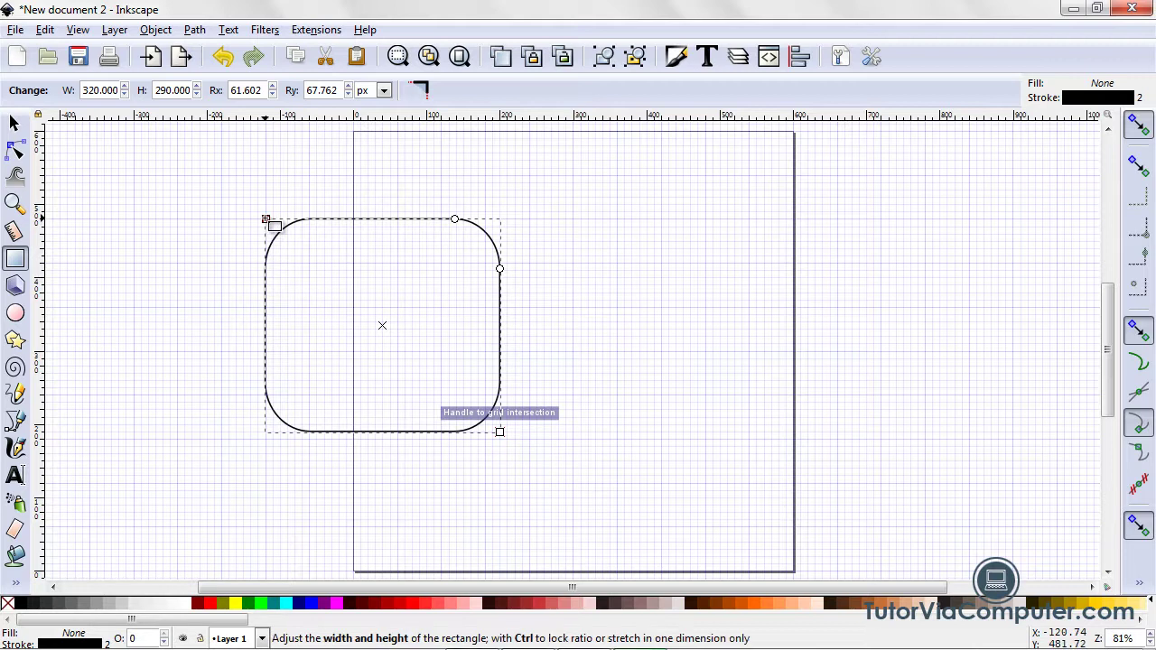
pyautogui.moveTo(267, 221); pyautogui.dragTo(257, 191)
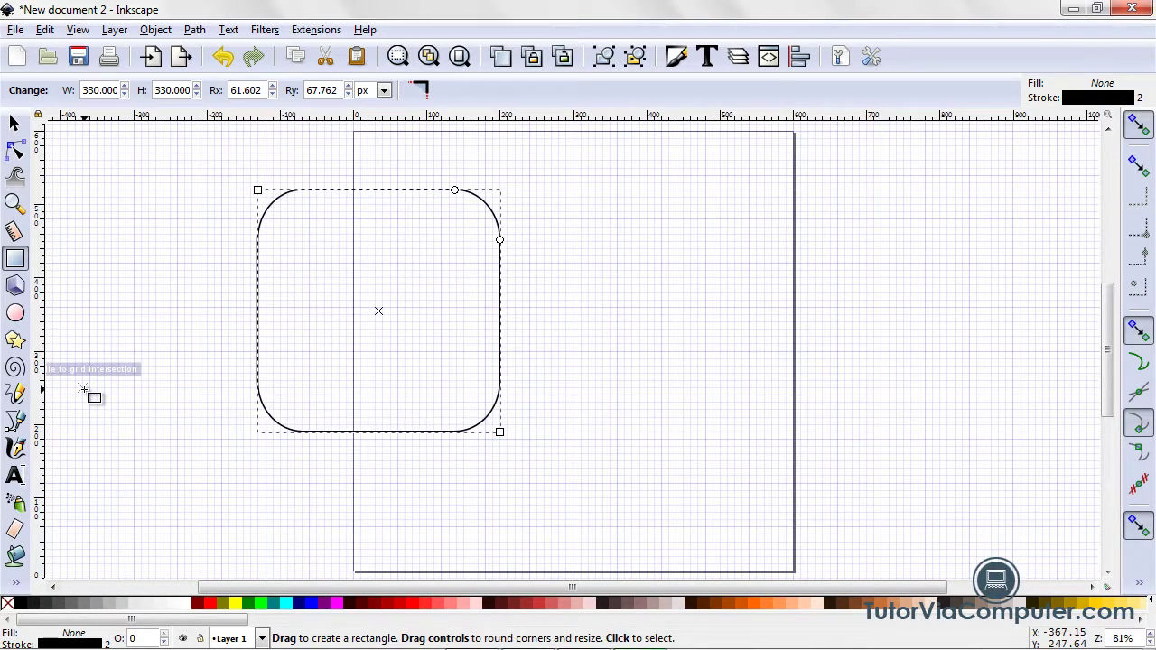
# Step: Set the Bezier pen to draw straight segments at any angle
pyautogui.click(15, 420)
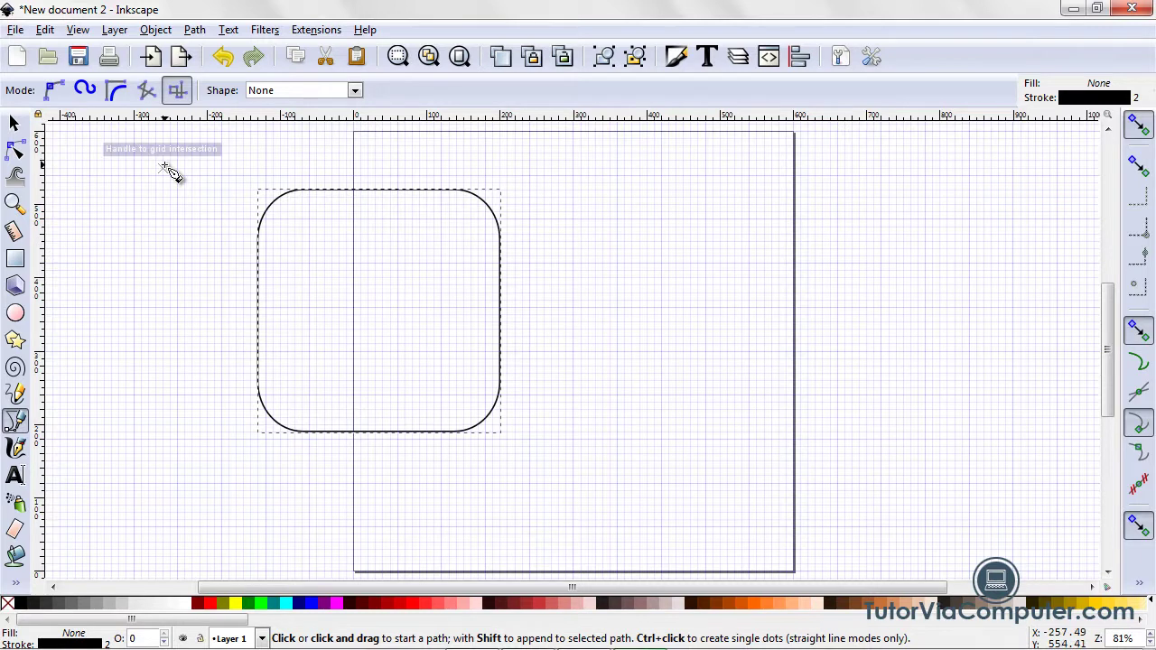
pyautogui.click(185, 102)
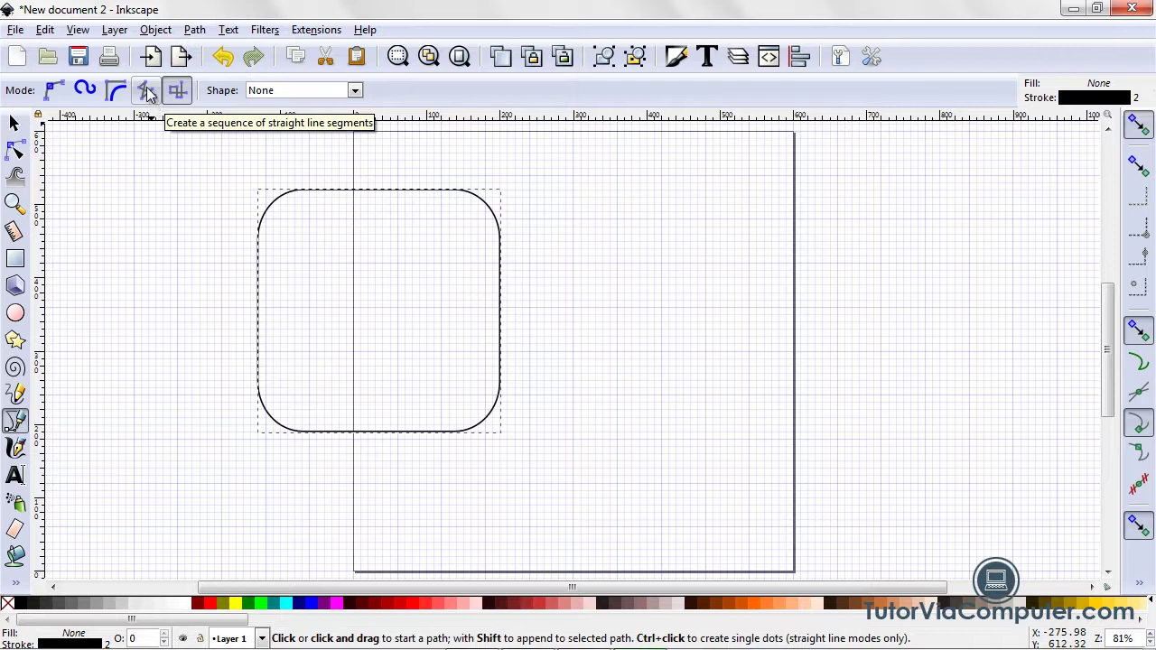
pyautogui.click(148, 92)
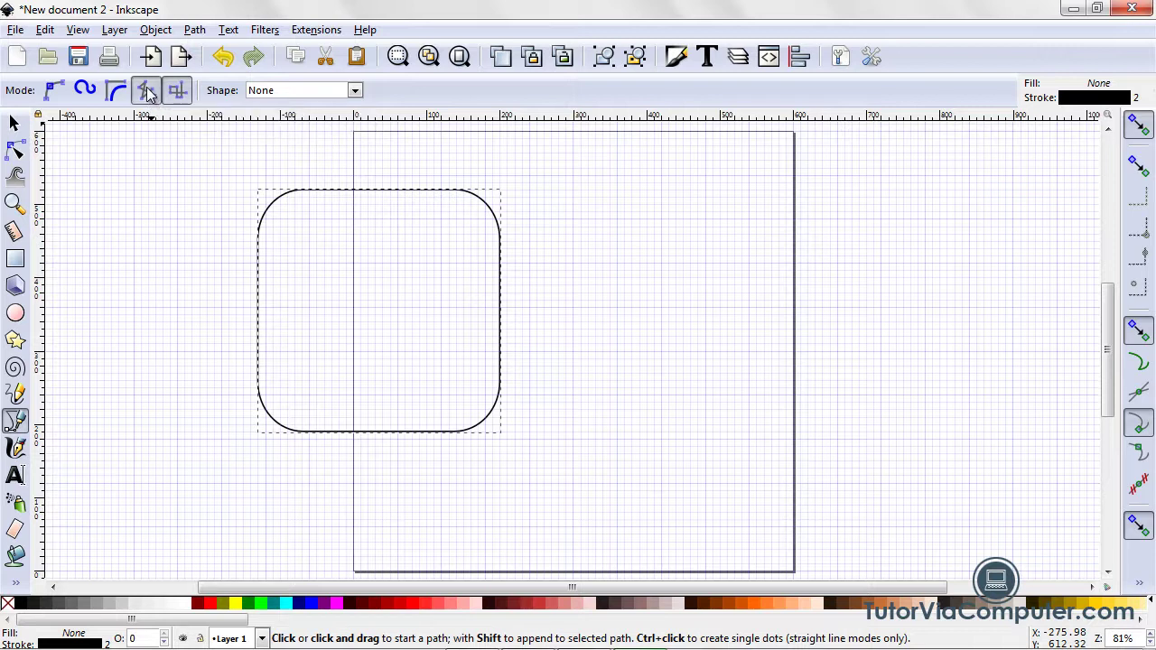
# Step: Draw a five-node open path of straight segments right of the square
pyautogui.click(610, 241)
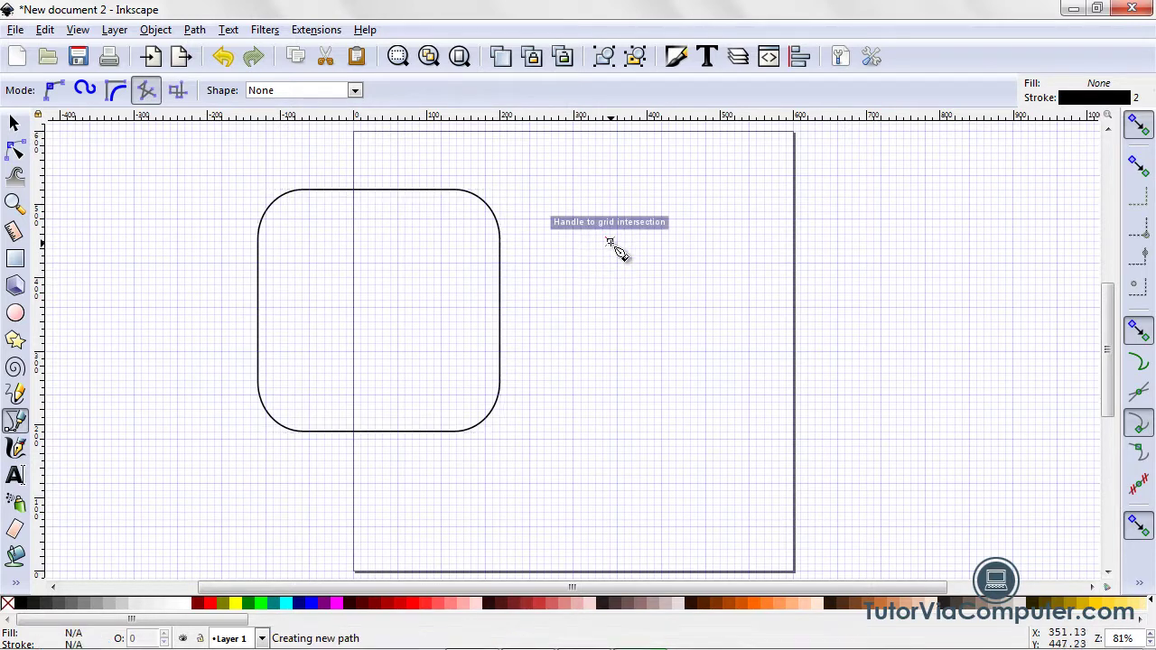
pyautogui.click(670, 360)
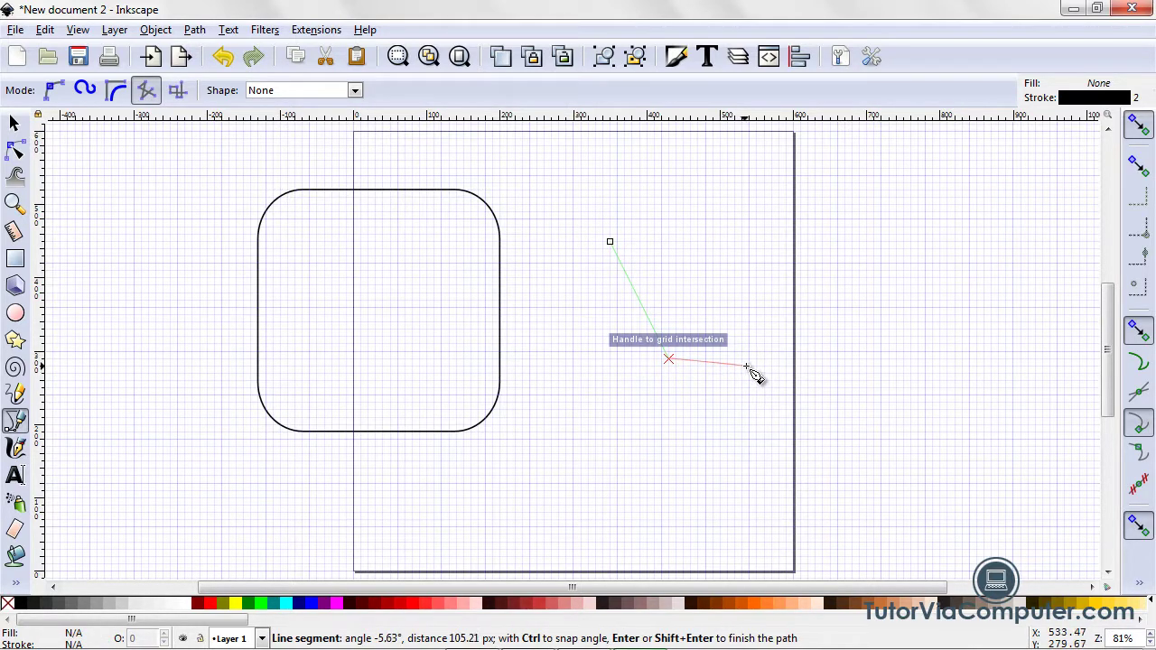
pyautogui.click(764, 359)
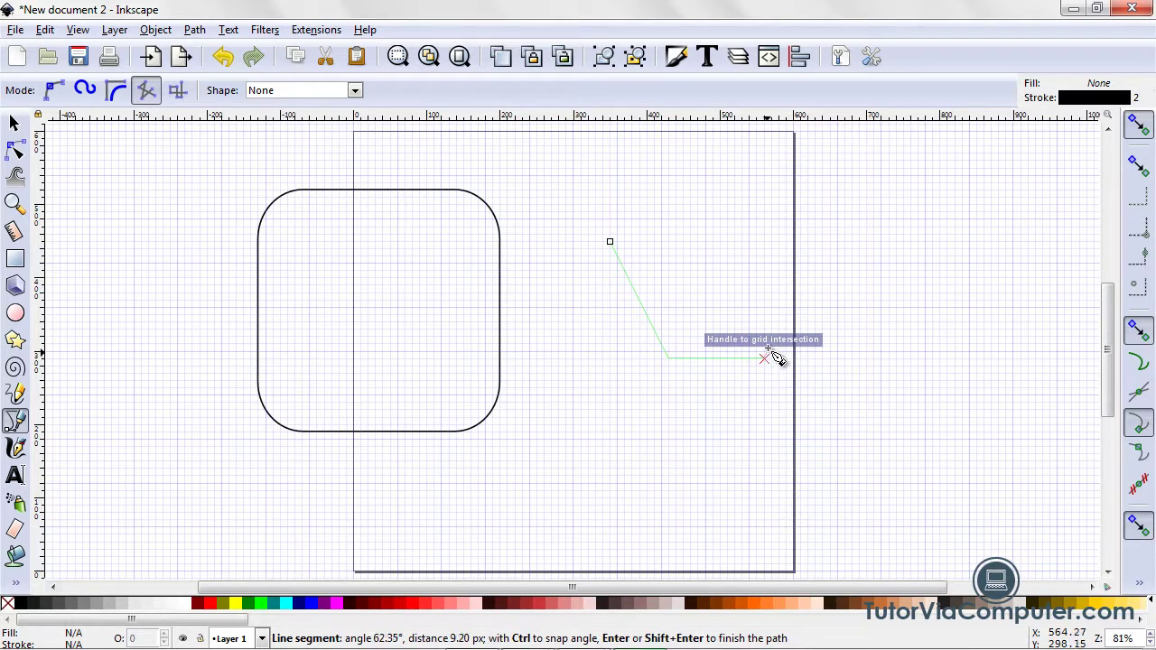
pyautogui.click(771, 277)
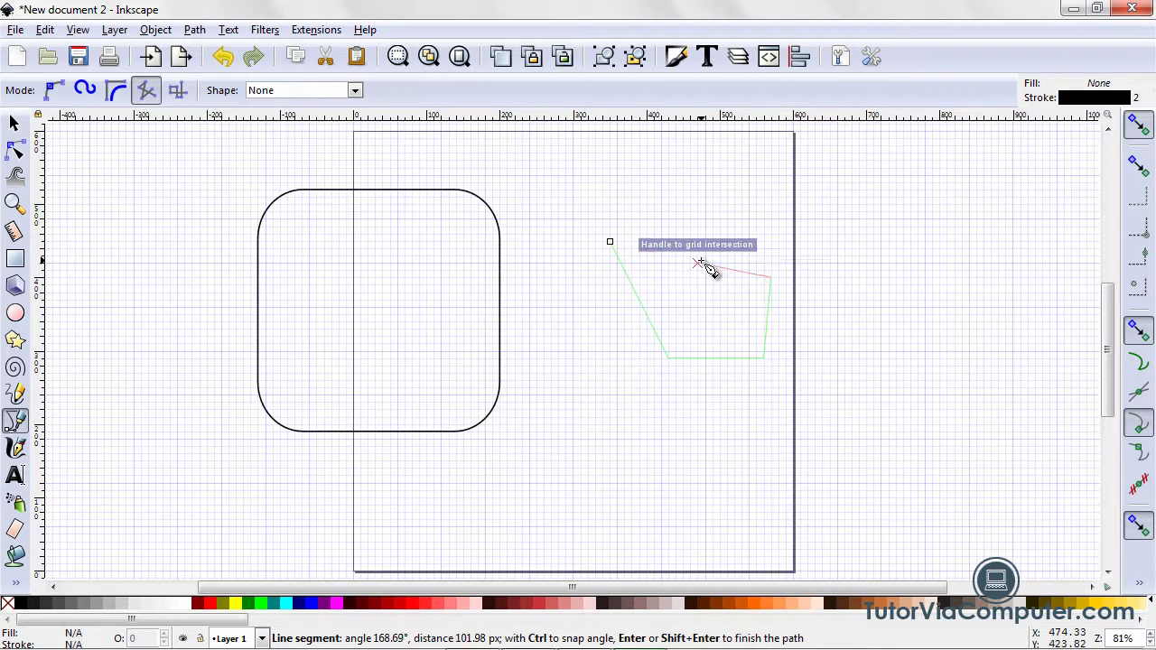
pyautogui.click(700, 263)
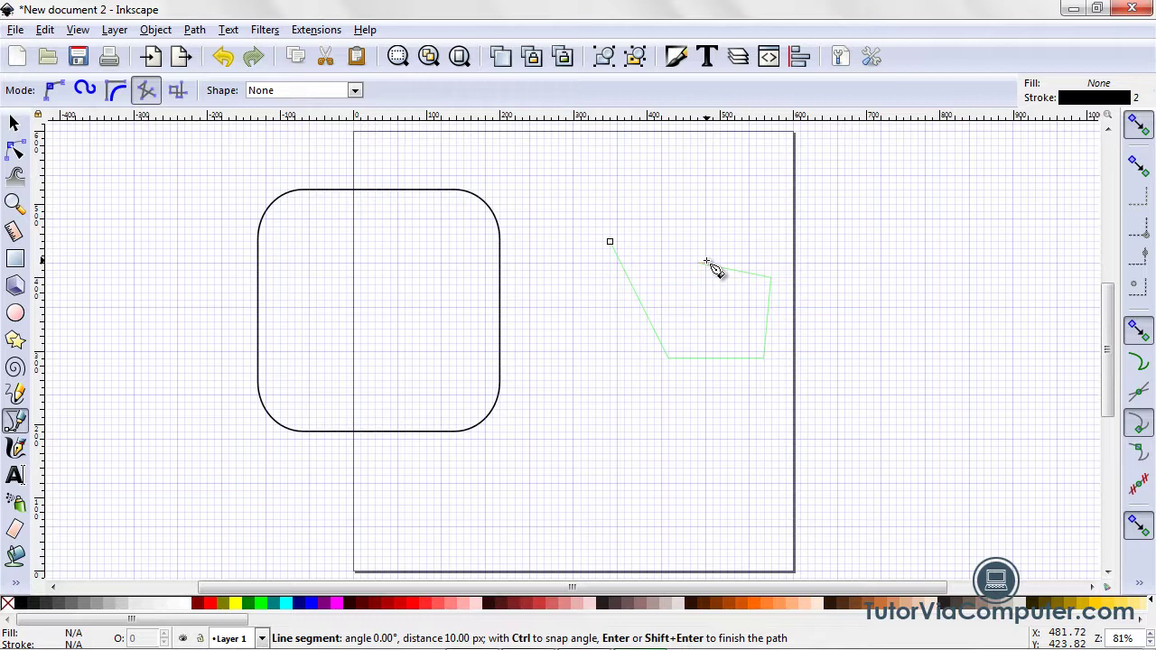
pyautogui.press('Return')
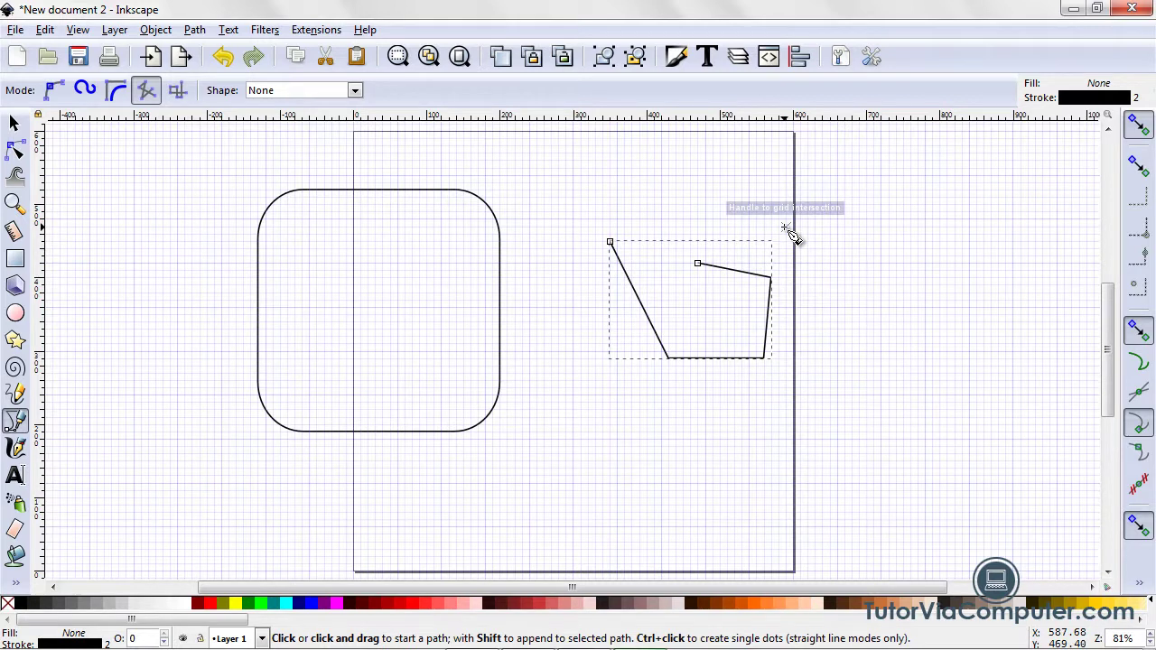
# Step: Draw a right-angled U-shaped open path just past the page's right edge, using paraxial pen mode
pyautogui.click(177, 90)
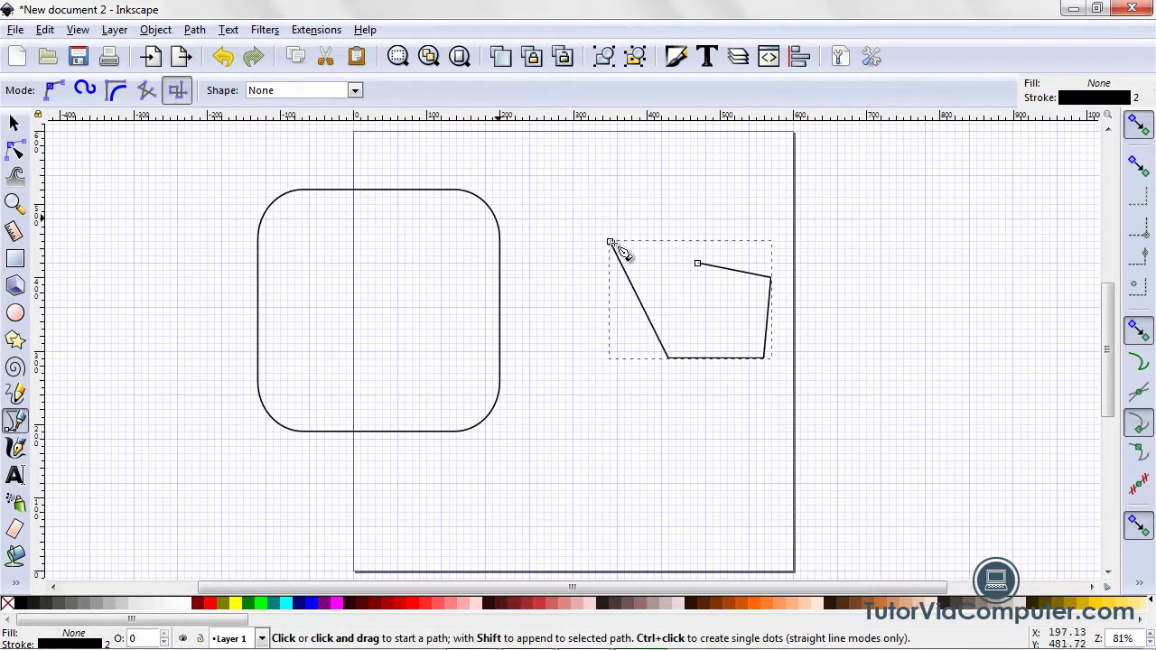
pyautogui.click(174, 92)
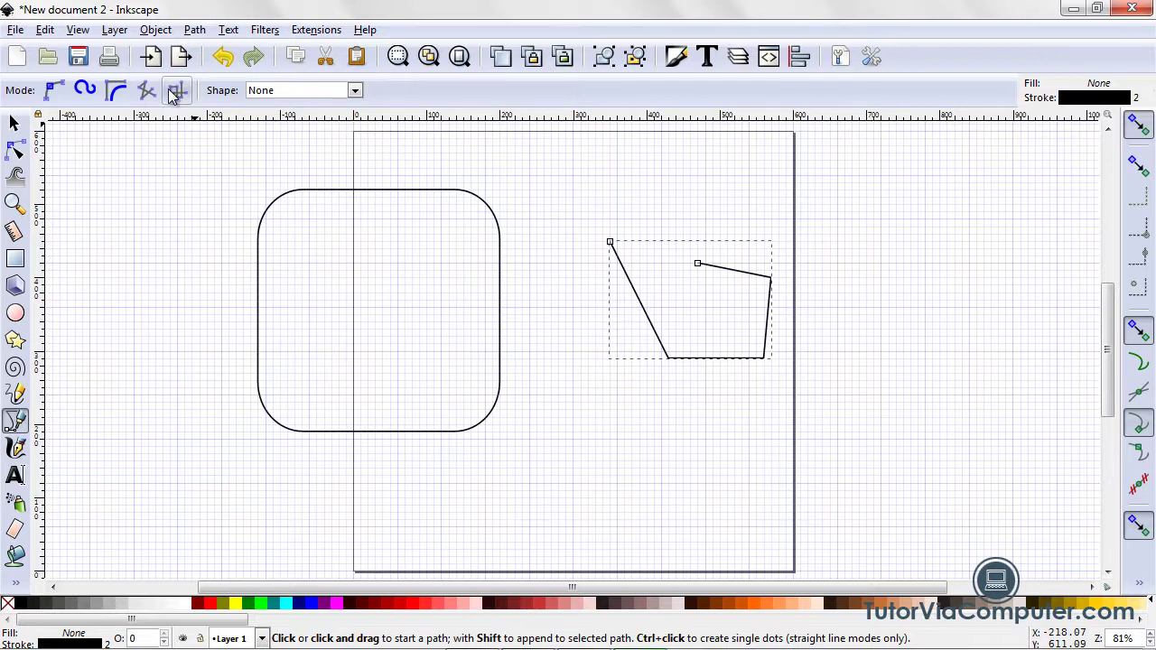
pyautogui.click(807, 242)
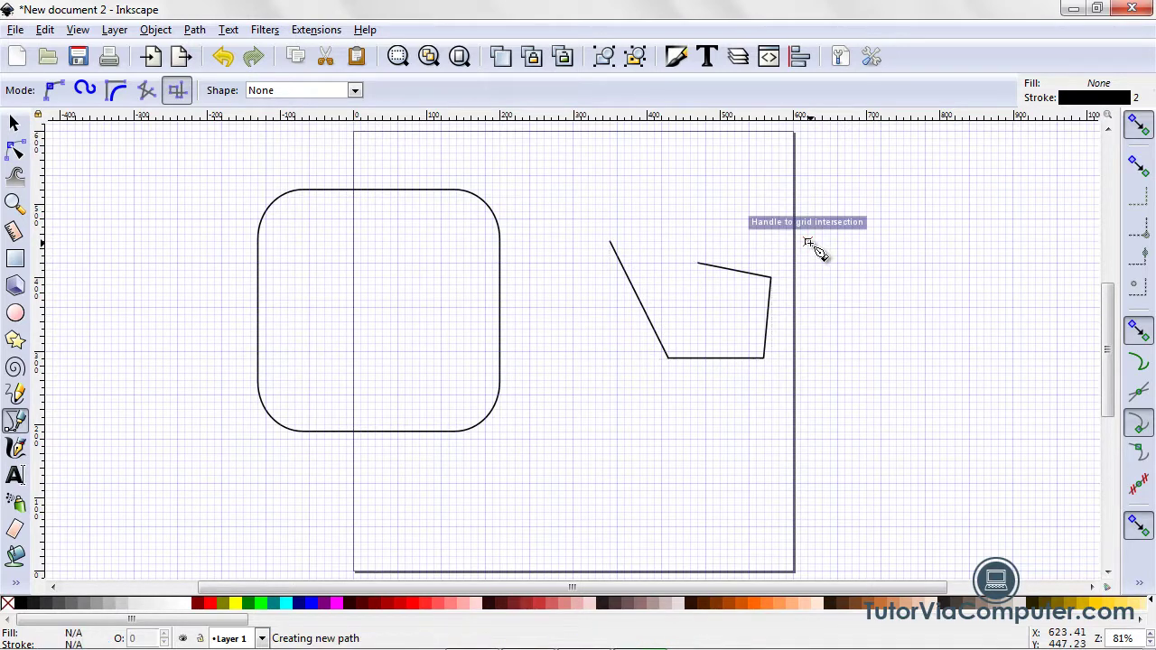
pyautogui.click(809, 343)
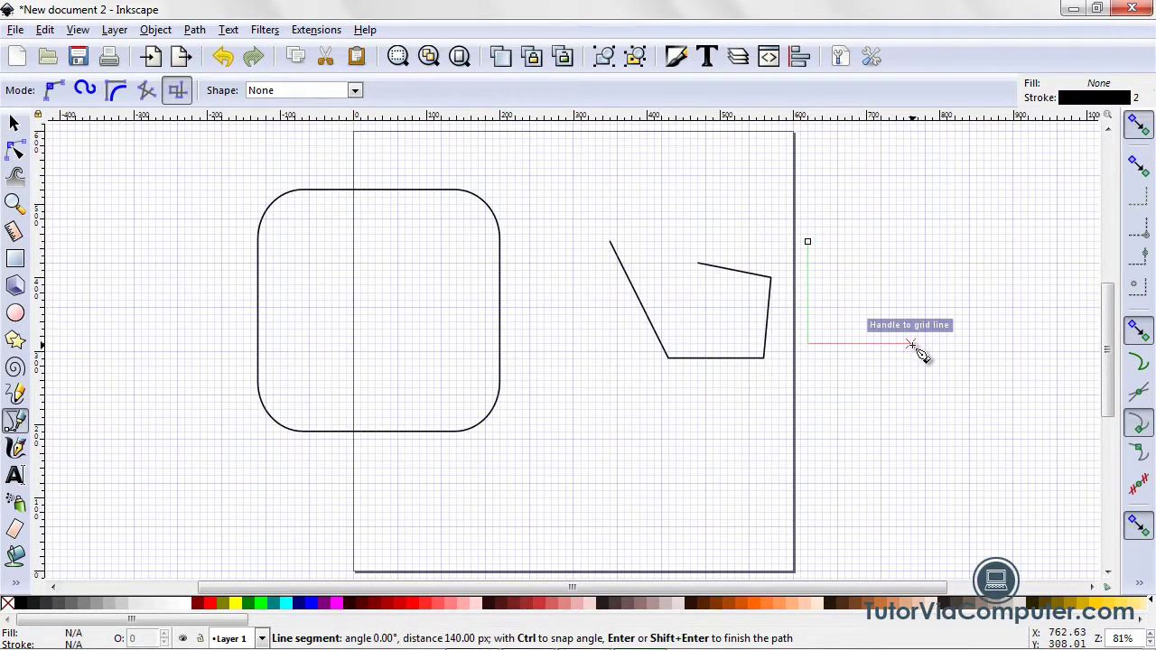
pyautogui.click(911, 343)
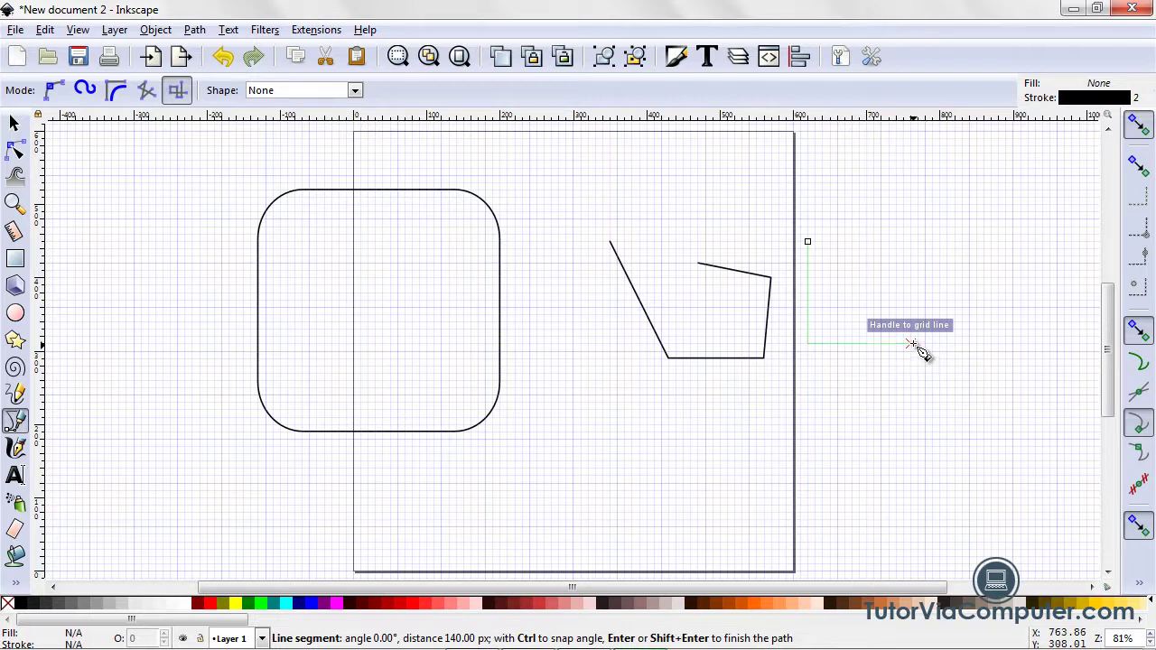
pyautogui.doubleClick(911, 275)
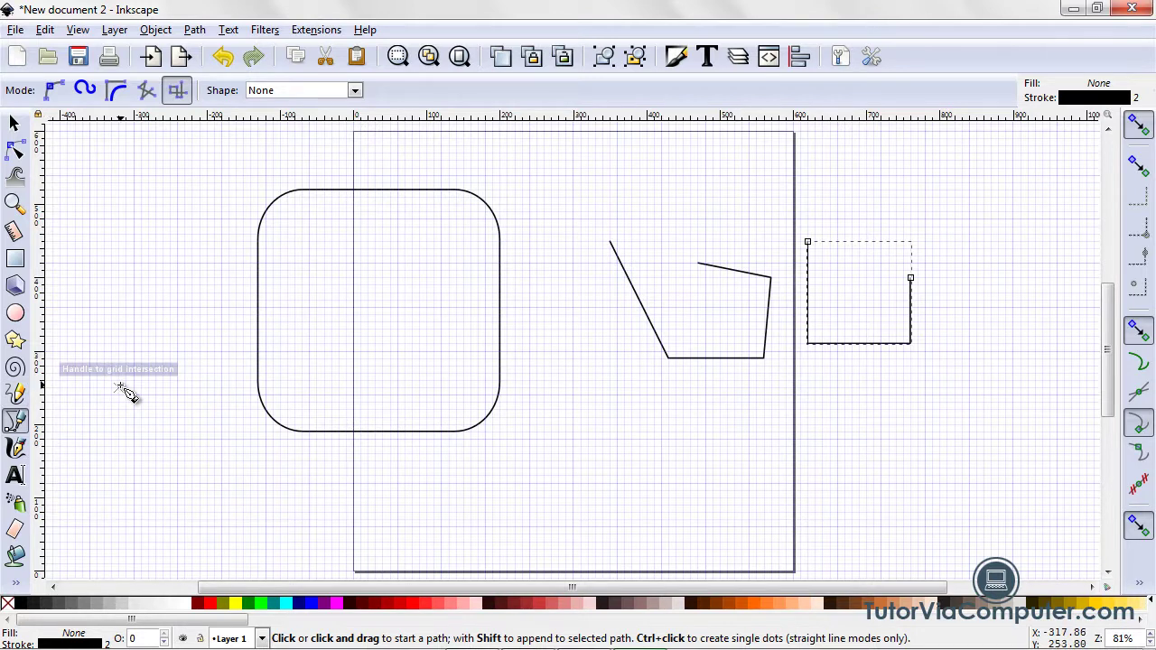
pyautogui.click(14, 151)
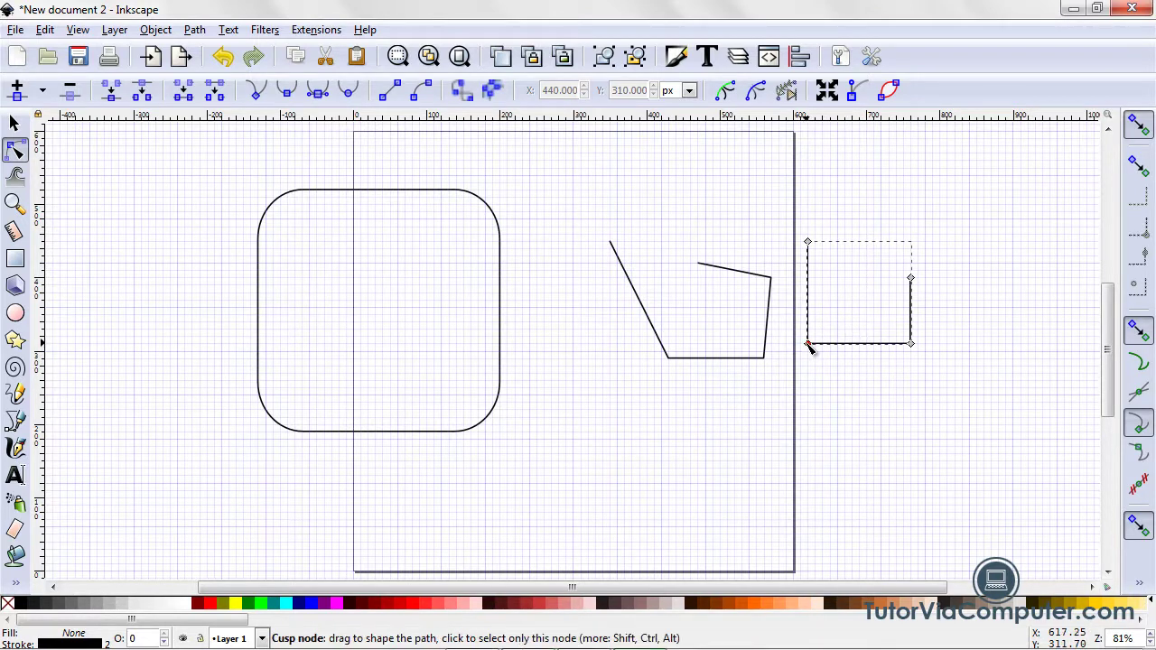
# Step: Drag the U path's lower-left node to curve its bottom edge, then deselect everything
pyautogui.moveTo(809, 347); pyautogui.dragTo(865, 327)
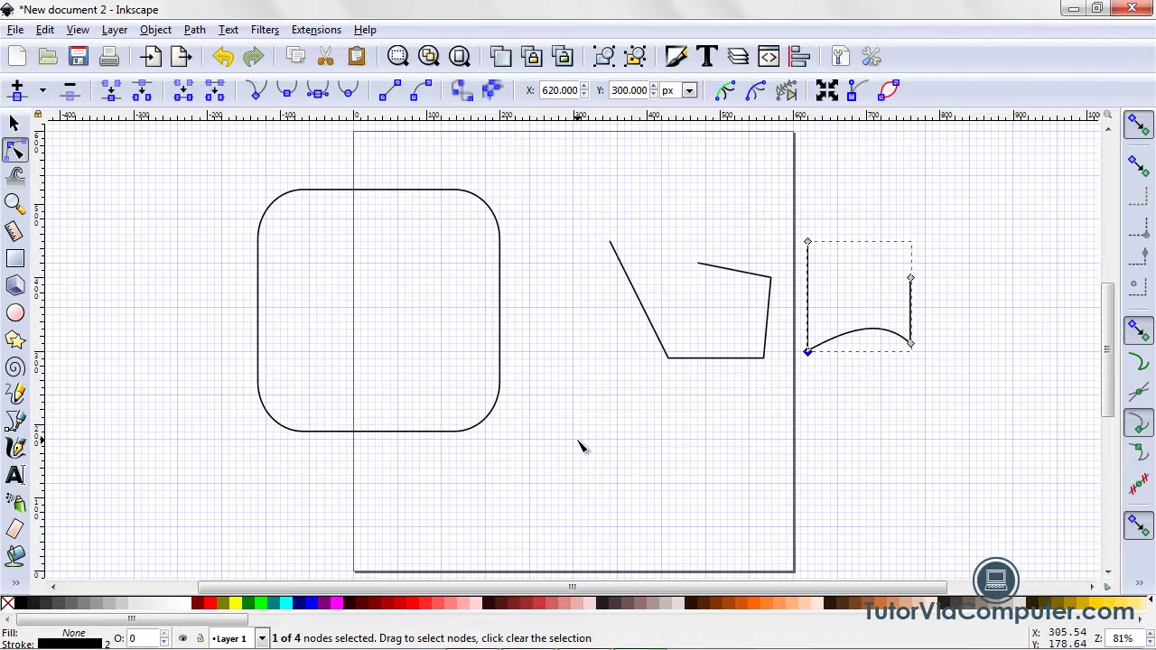
pyautogui.click(16, 124)
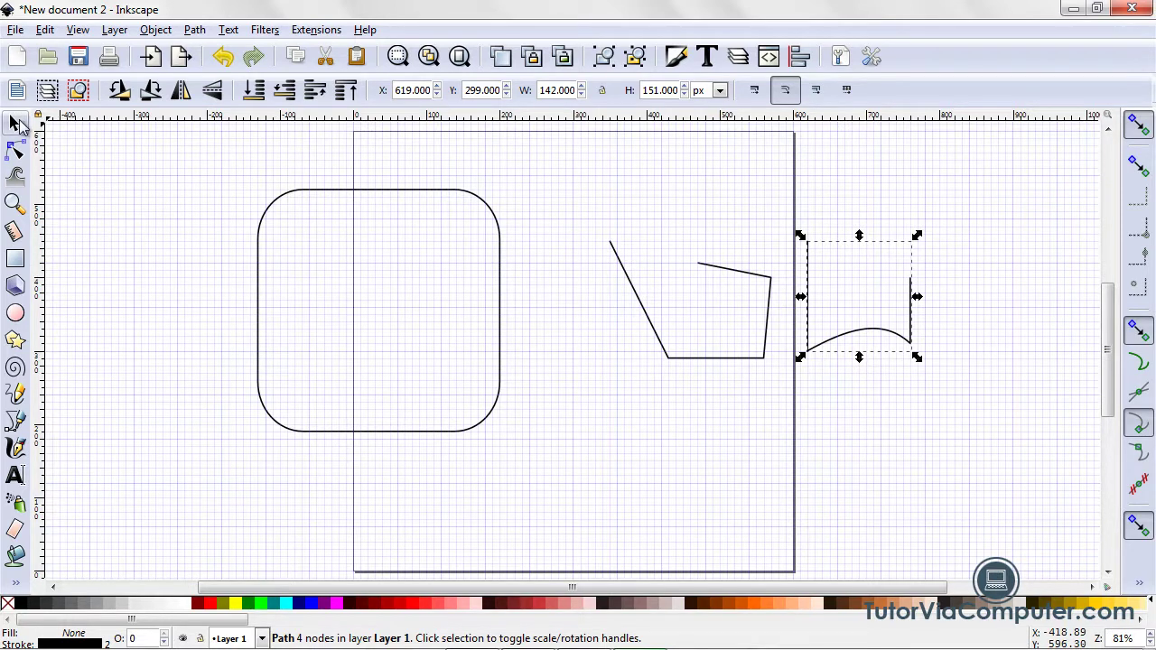
pyautogui.click(367, 438)
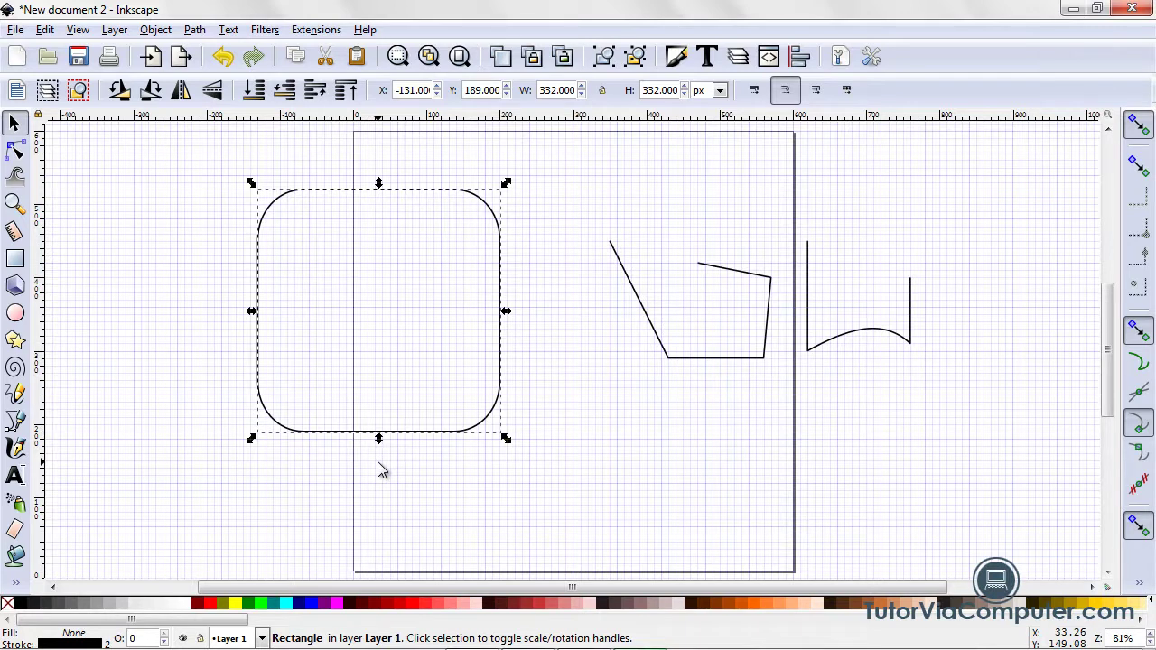
pyautogui.click(379, 469)
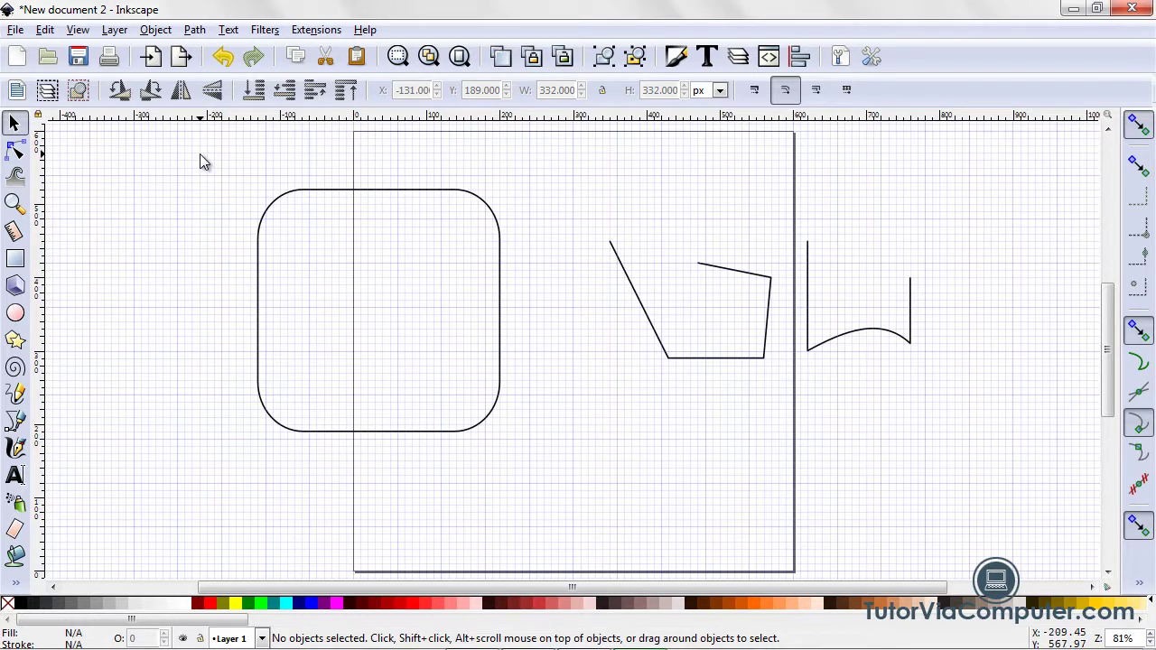
pyautogui.moveTo(201, 156); pyautogui.dragTo(789, 498)
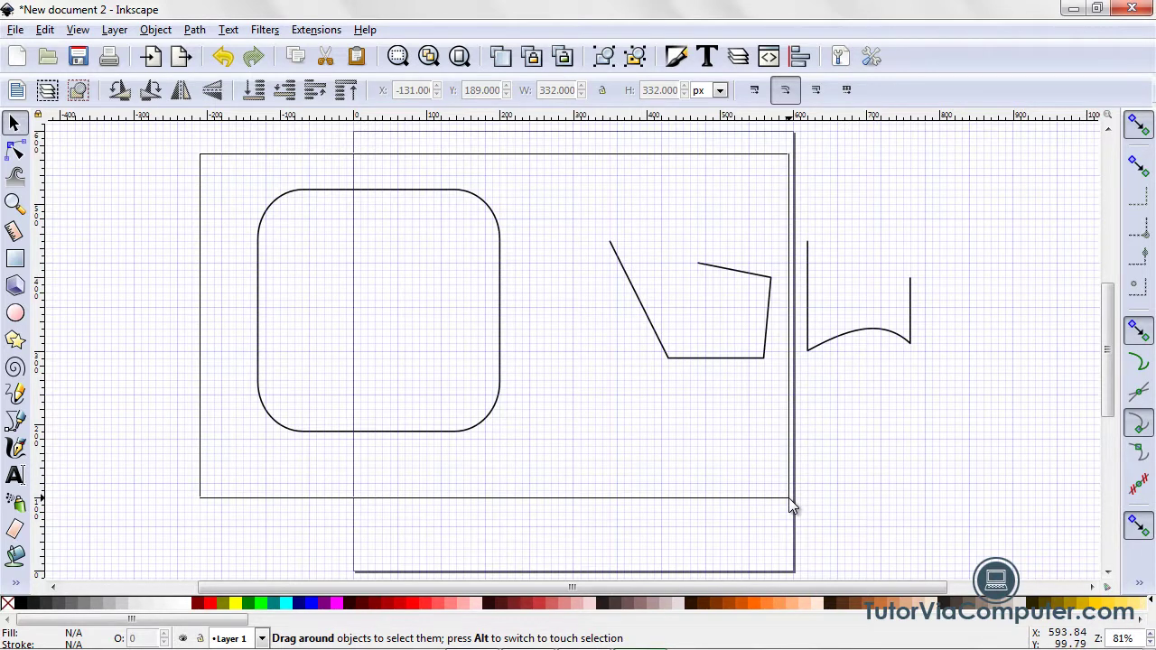
pyautogui.moveTo(789, 498); pyautogui.dragTo(789, 497)
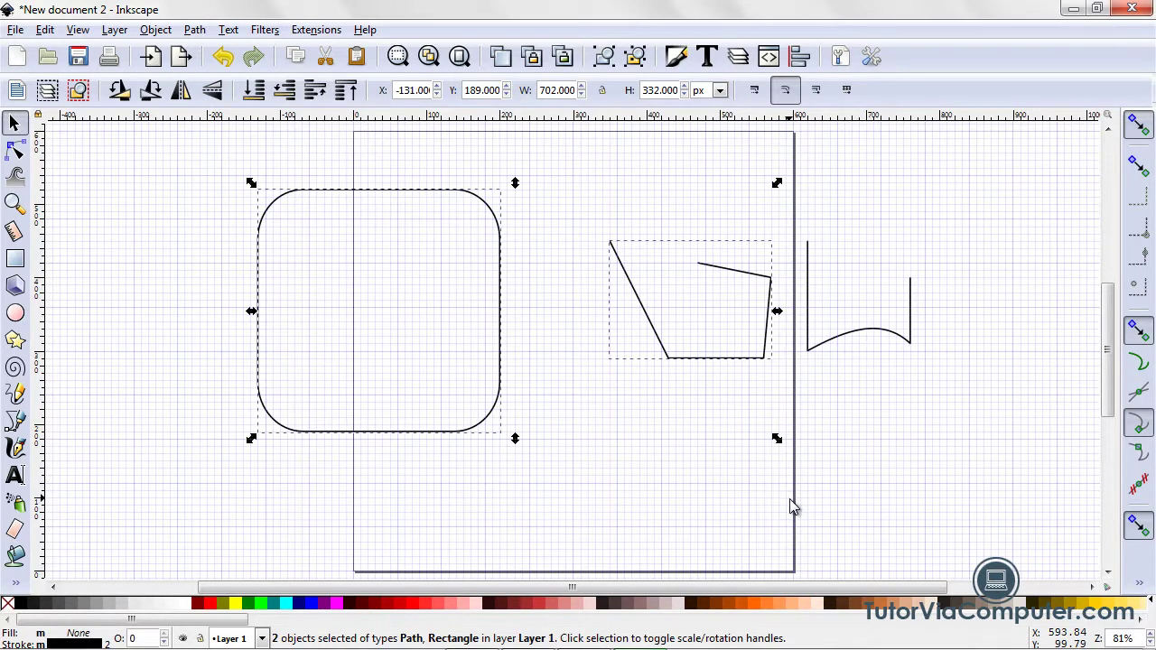
pyautogui.click(915, 500)
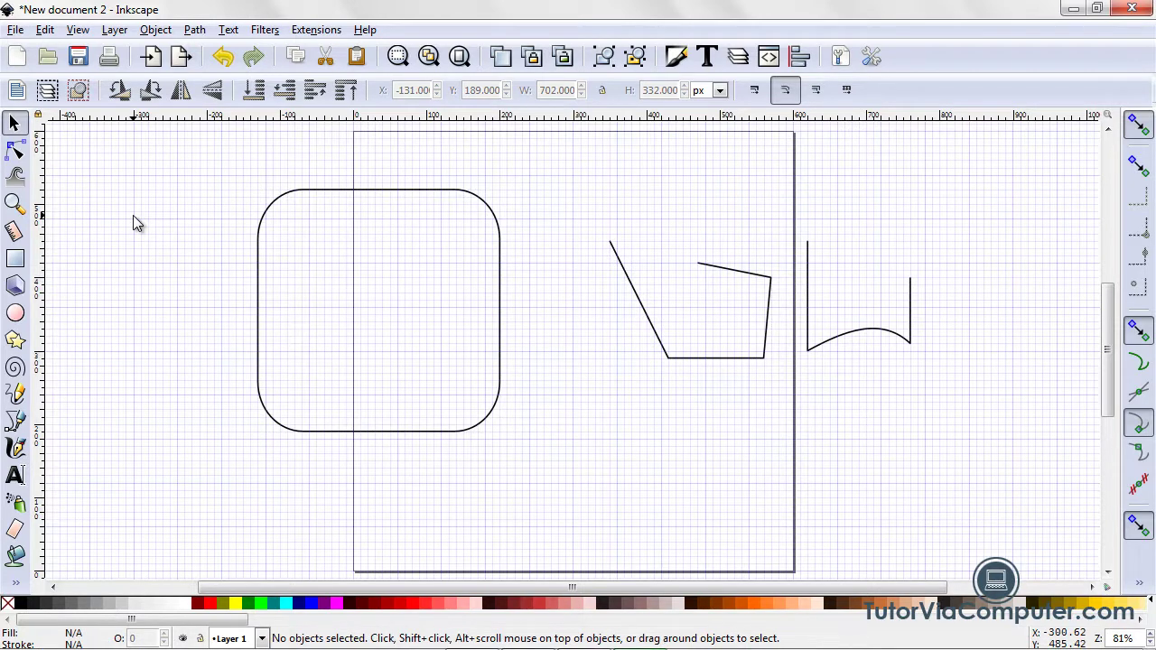
pyautogui.click(16, 151)
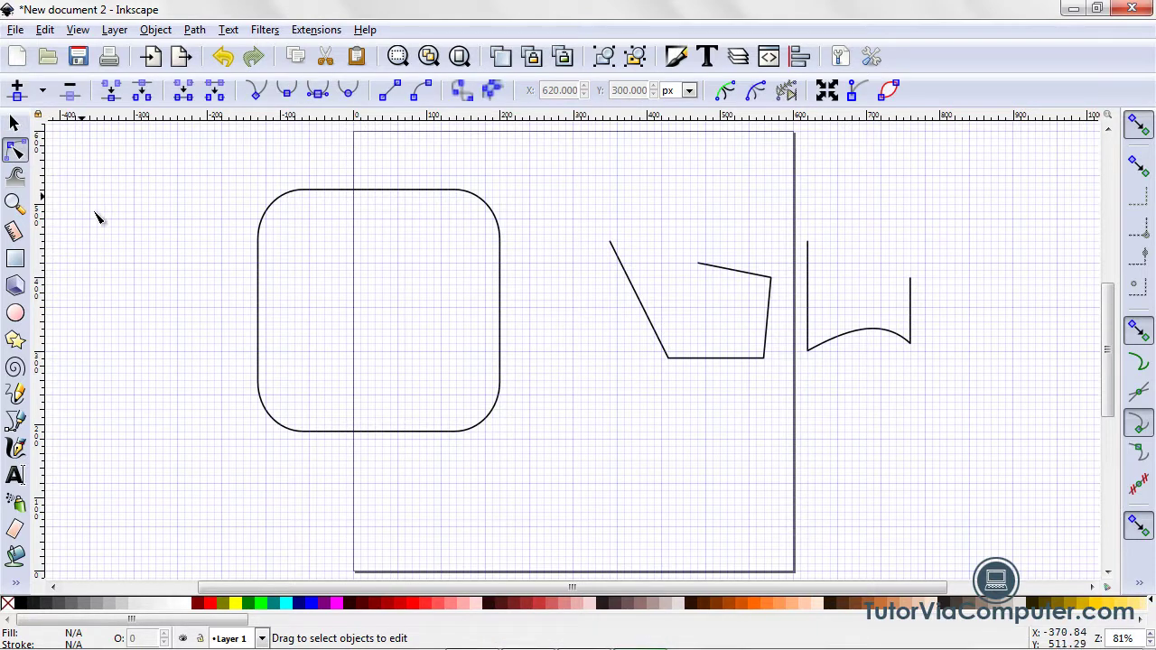
pyautogui.click(265, 355)
pyautogui.click(679, 360)
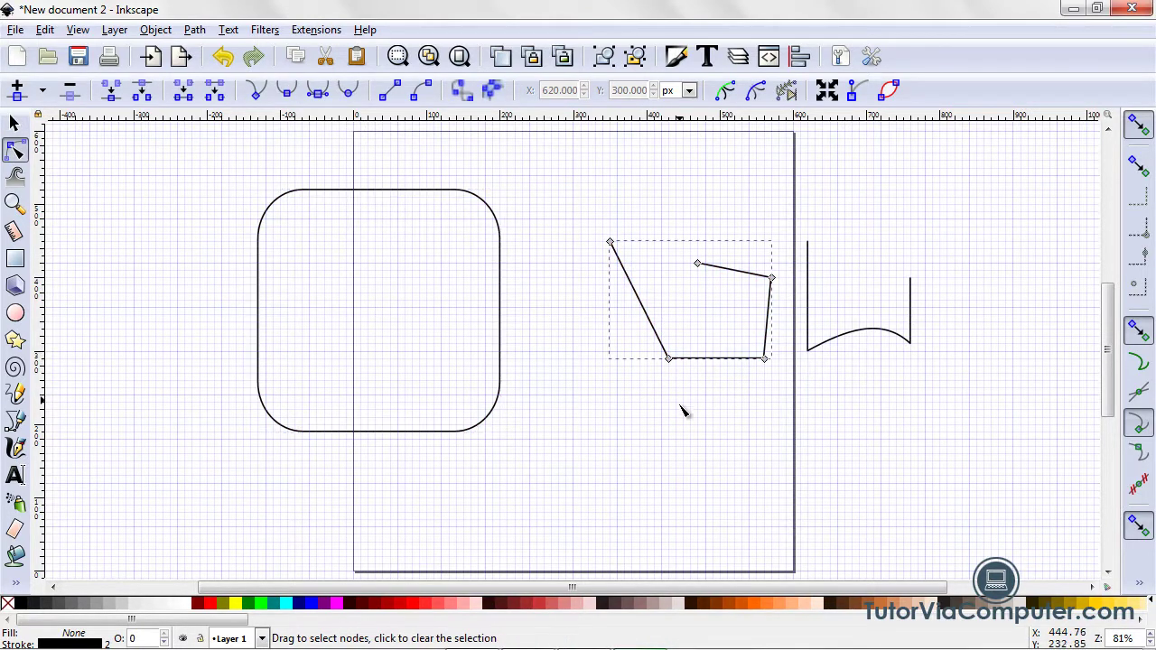
pyautogui.click(123, 240)
pyautogui.moveTo(169, 157); pyautogui.dragTo(989, 526)
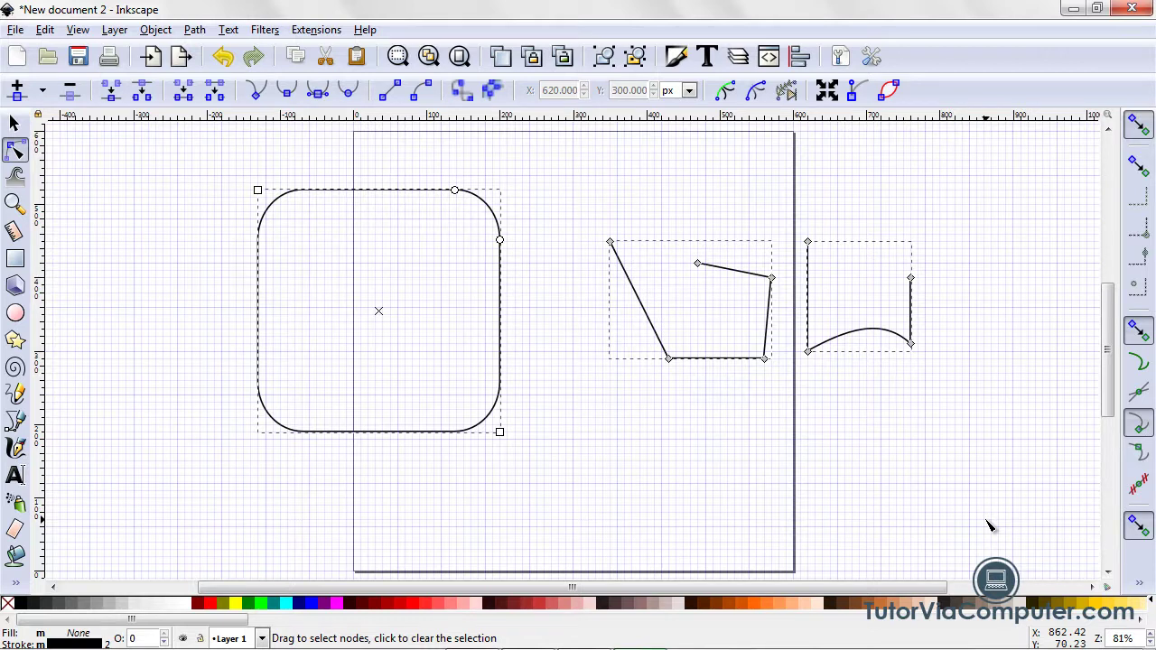
pyautogui.press('Escape')
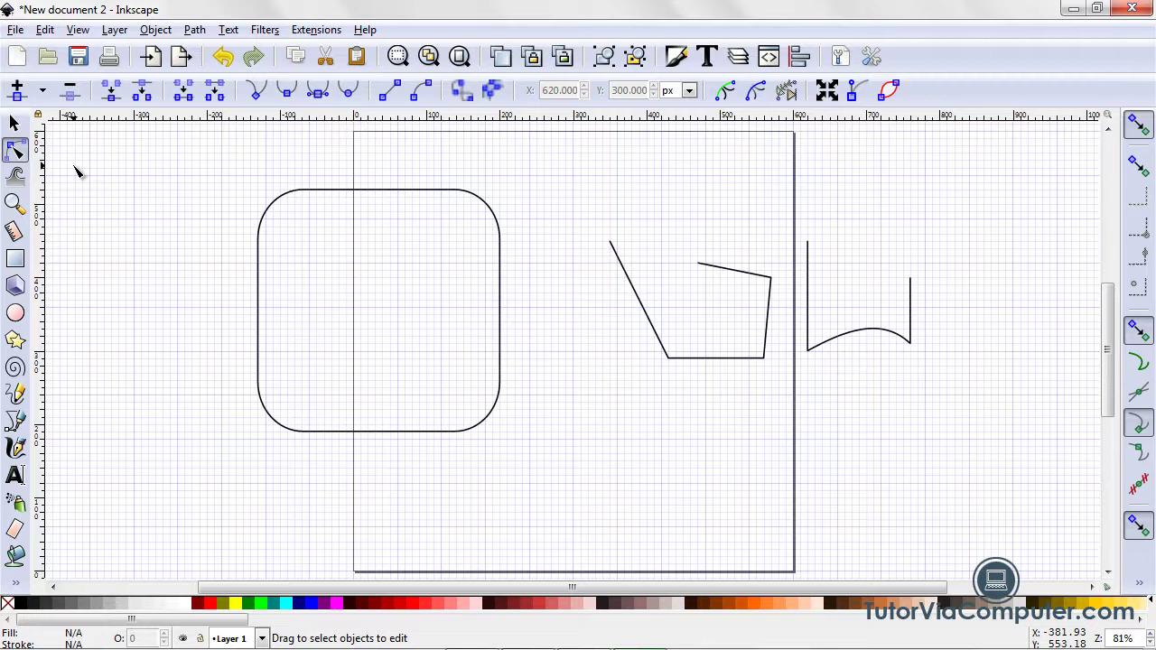
# Step: Delete the rounded square, undo the deletion, and reselect it with the Edit menu showing
pyautogui.click(14, 122)
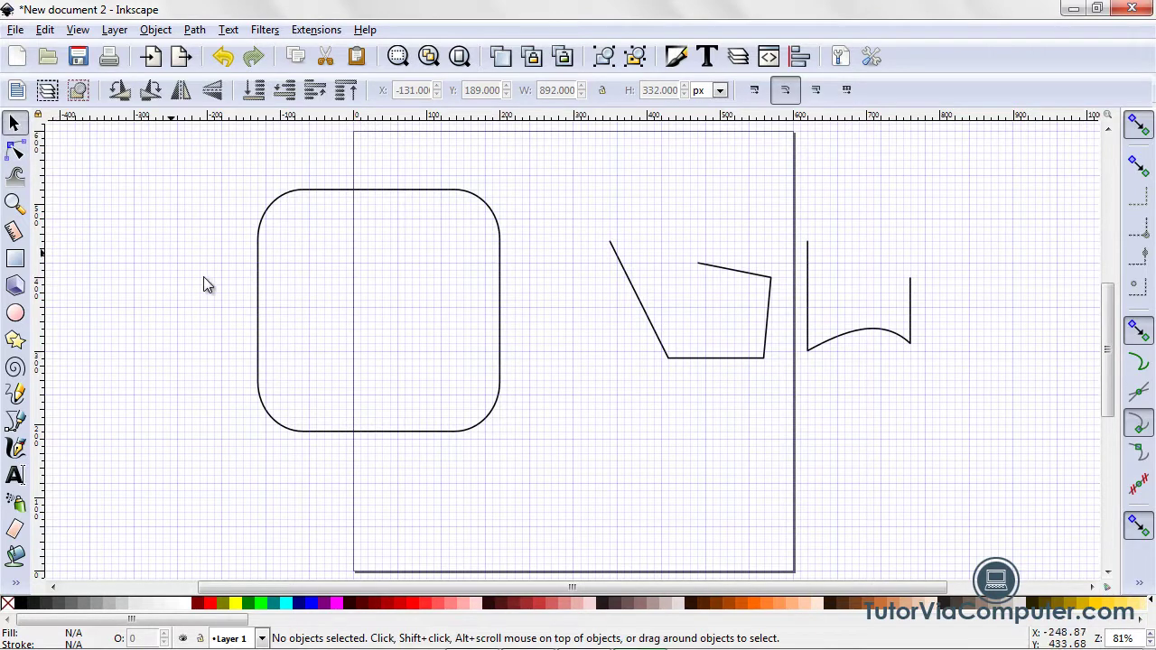
pyautogui.click(303, 431)
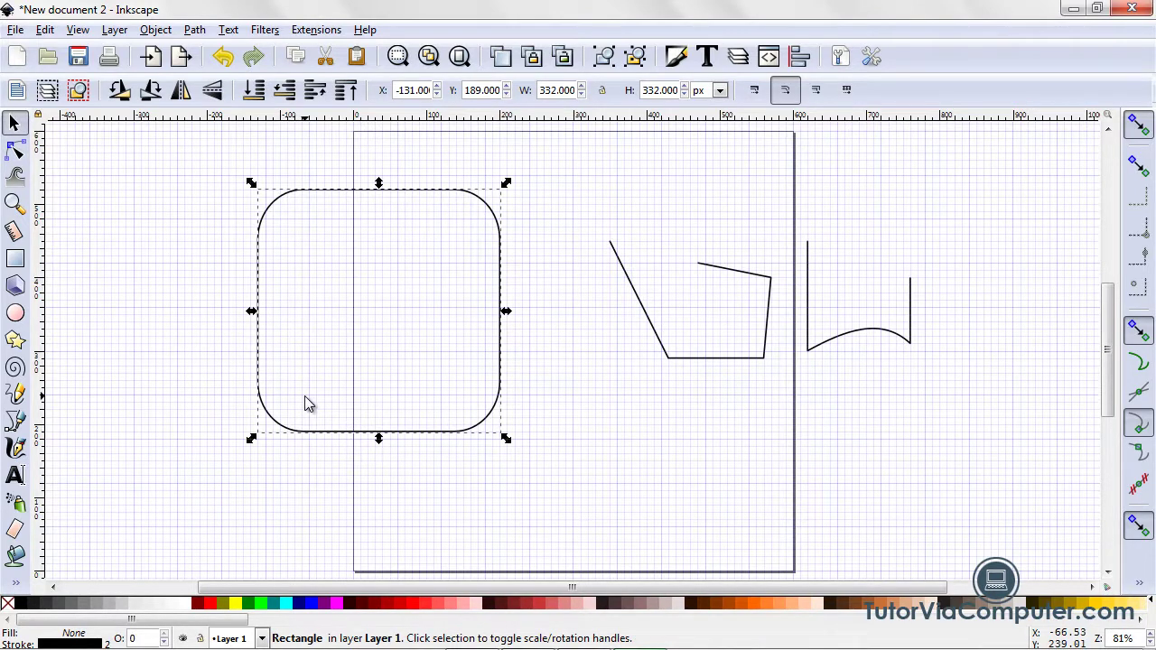
pyautogui.press('Delete')
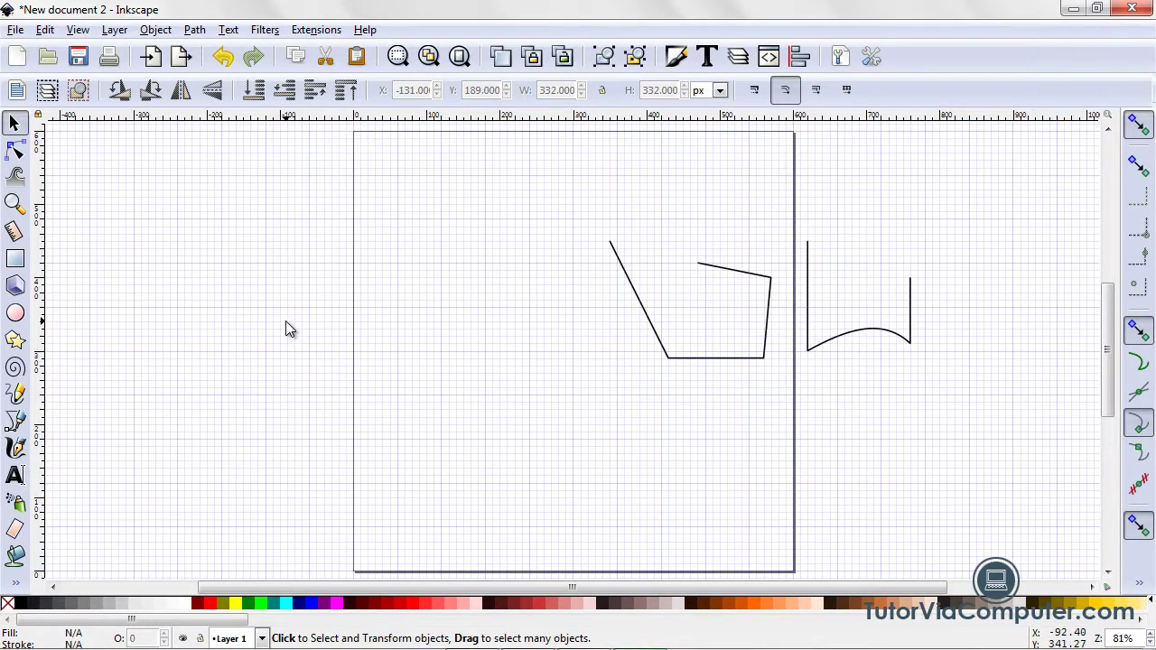
pyautogui.click(223, 58)
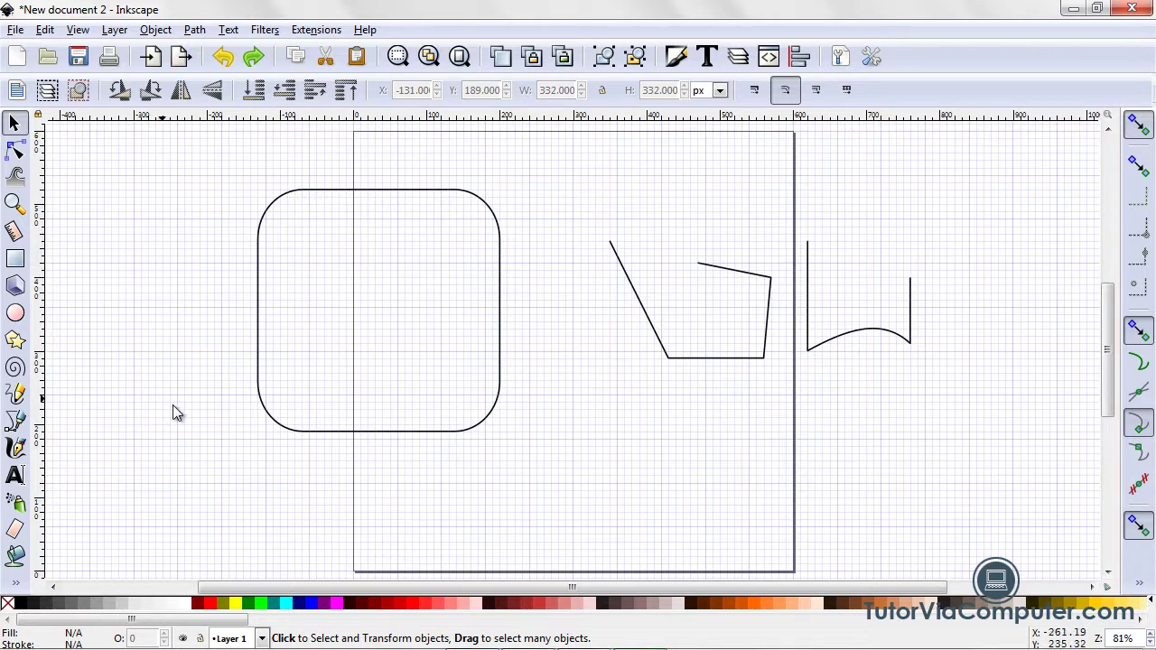
pyautogui.click(353, 432)
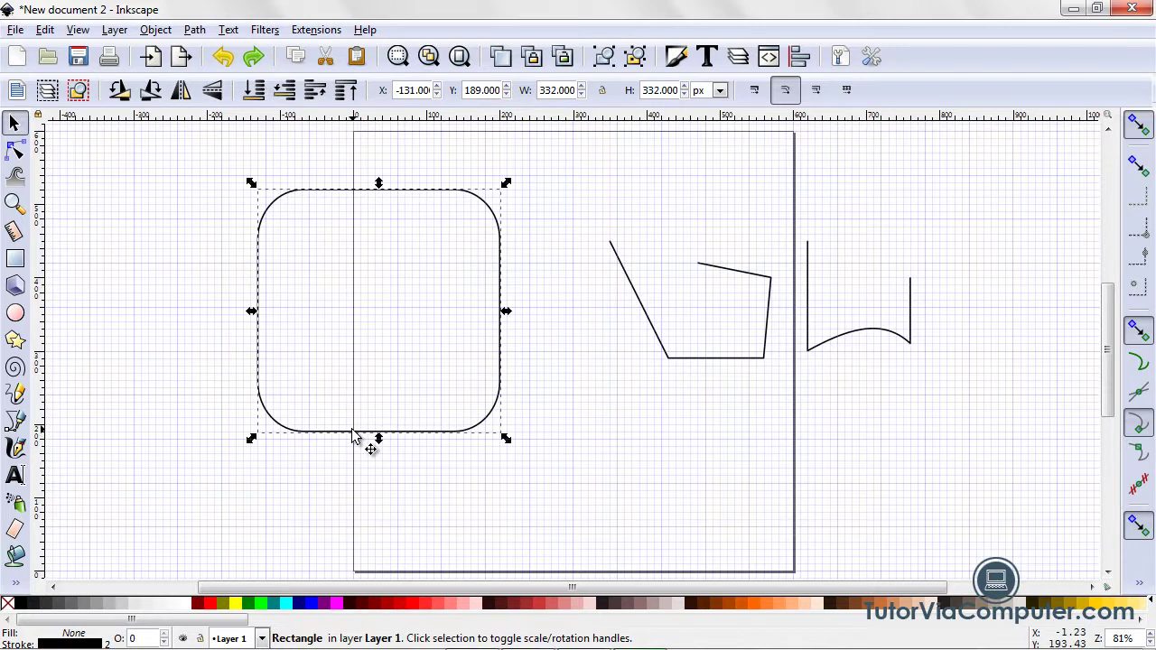
pyautogui.click(44, 29)
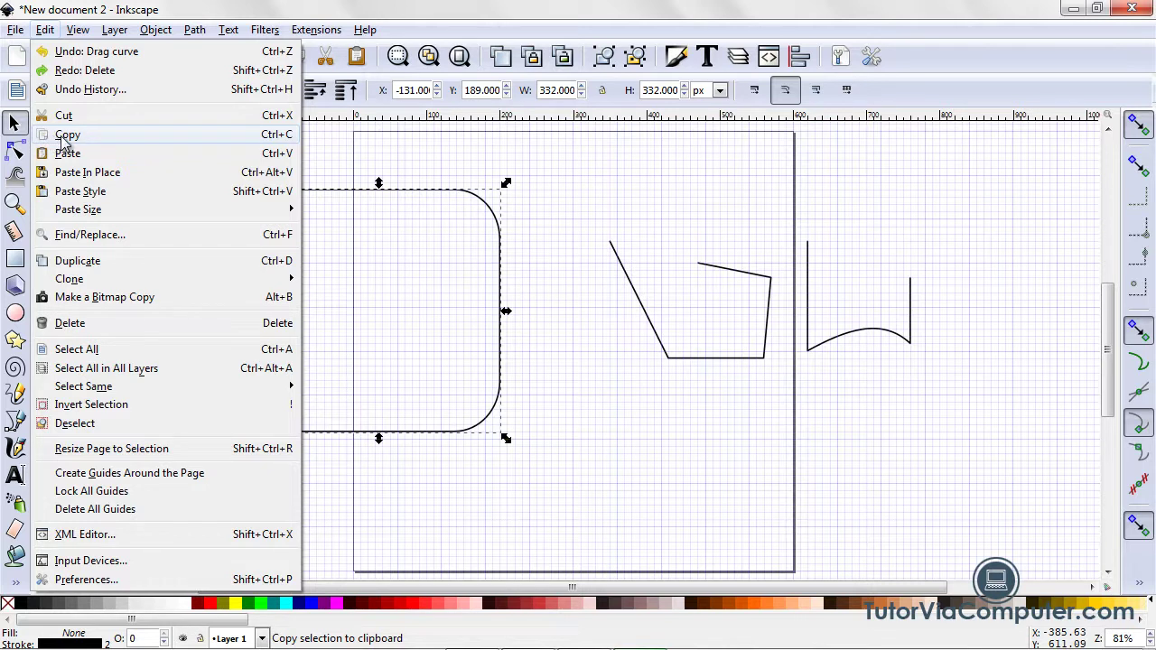
# Step: Dismiss the Edit menu to return to the Inktober-baton.svg drawing
pyautogui.click(318, 161)
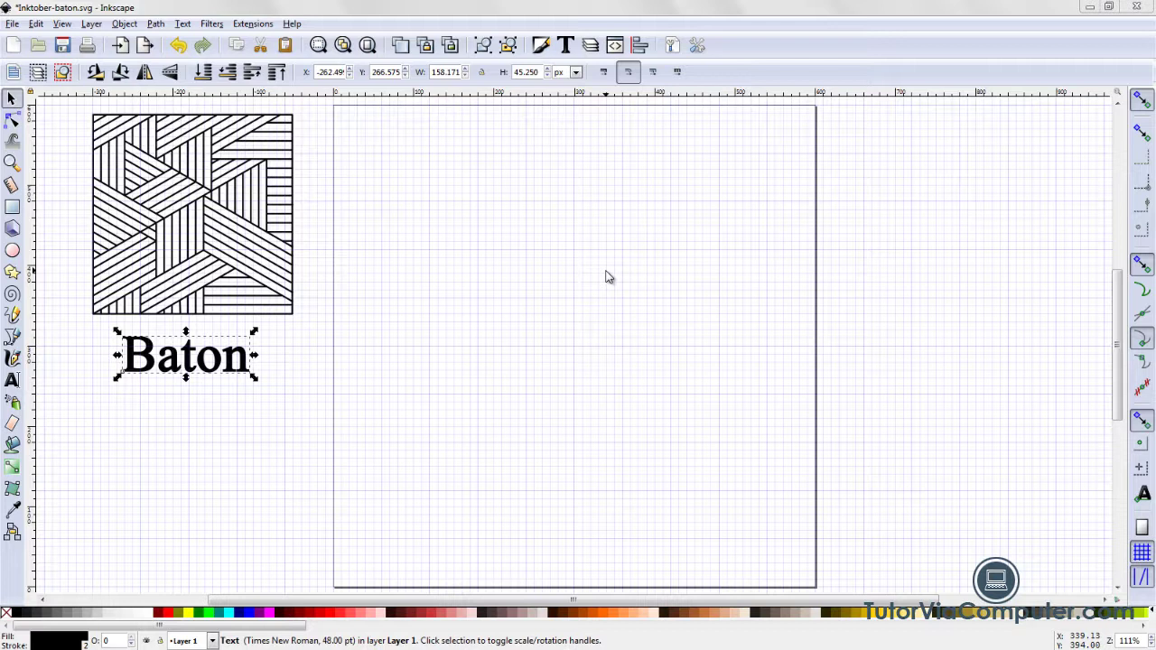
# Step: Open Document Properties beside the page on its Grids tab, showing the 10 px rectangular grid
pyautogui.click(13, 24)
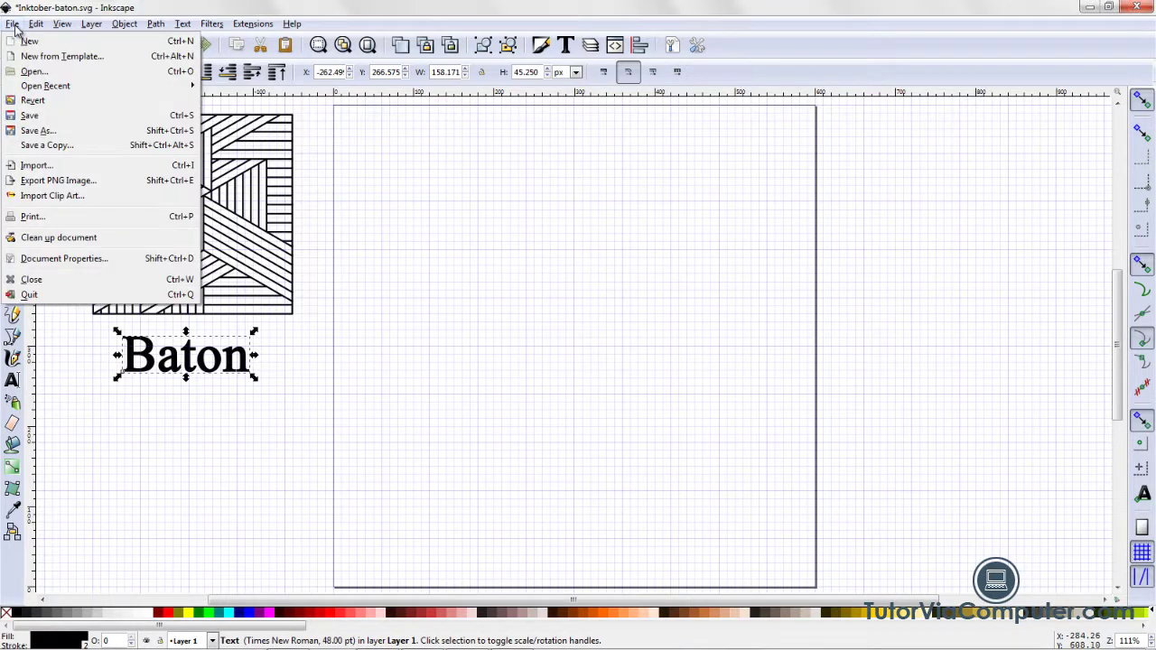
pyautogui.click(48, 262)
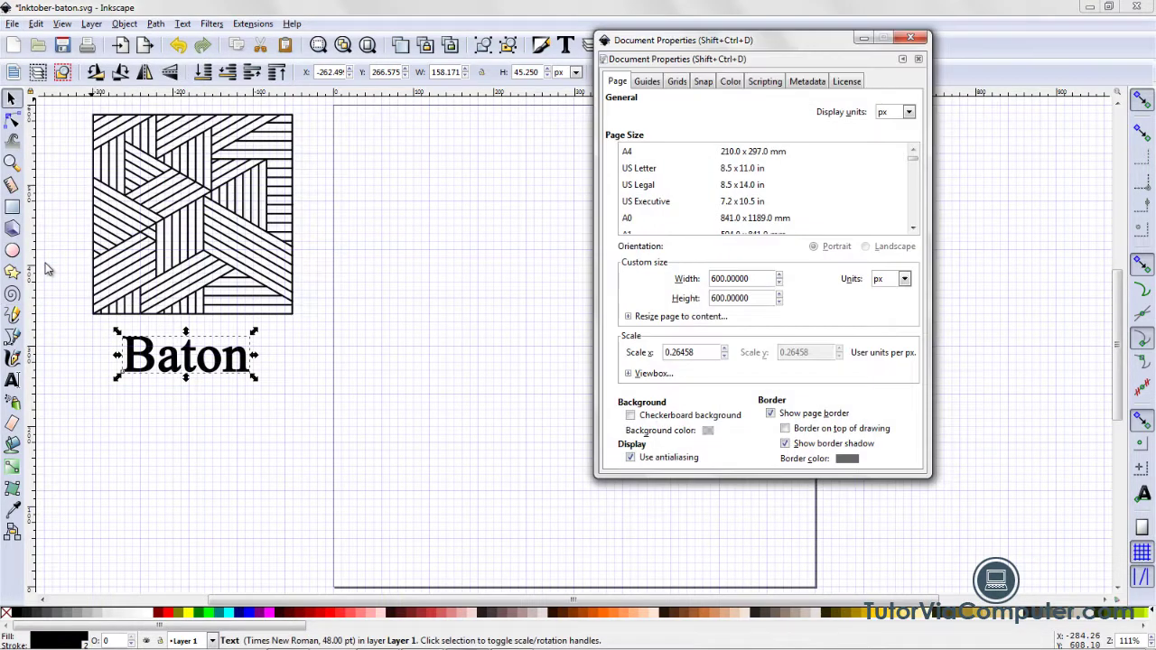
pyautogui.moveTo(804, 42); pyautogui.dragTo(554, 137)
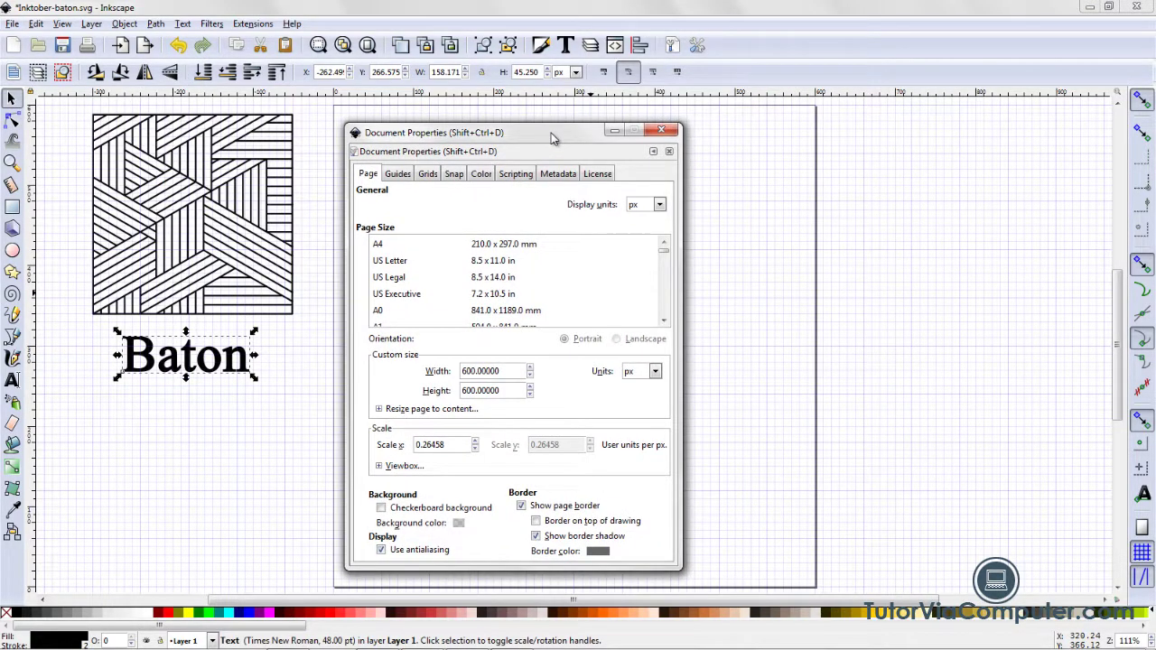
pyautogui.click(427, 176)
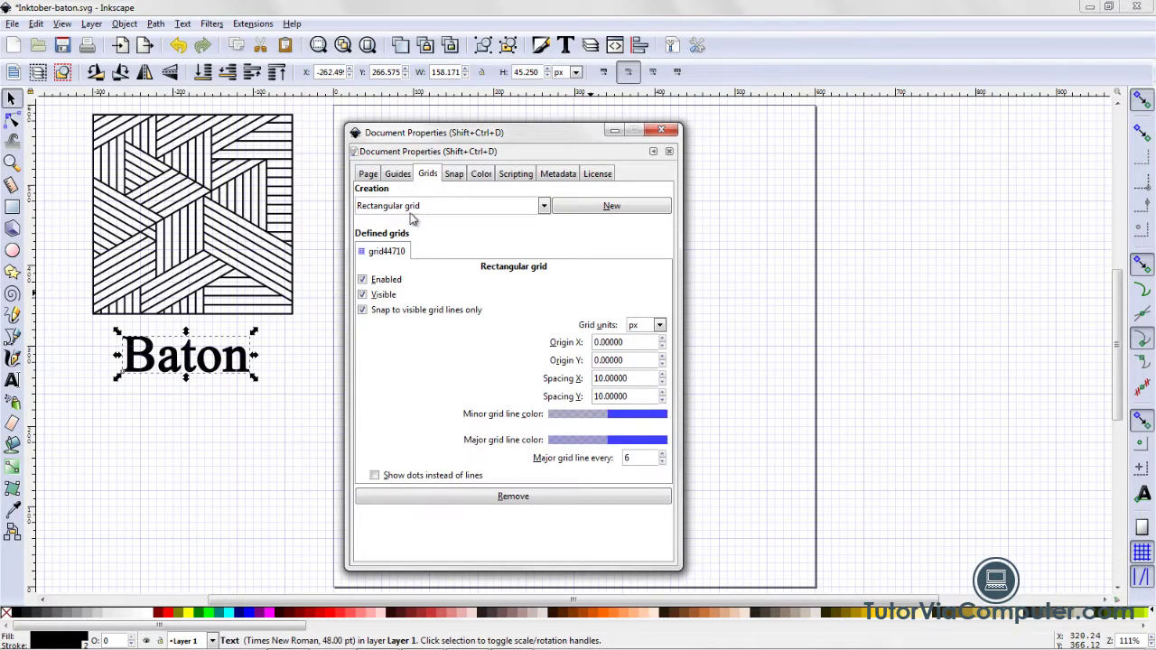
# Step: Disable the rectangular grid and create a new axonometric grid, grid160
pyautogui.click(363, 280)
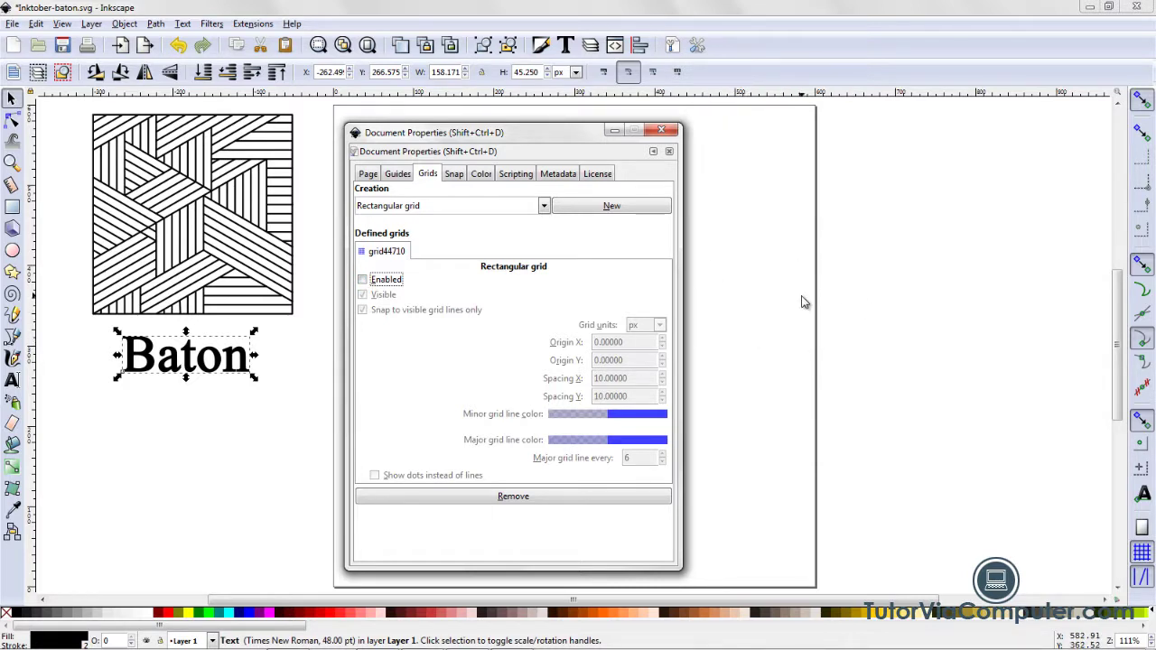
pyautogui.click(545, 207)
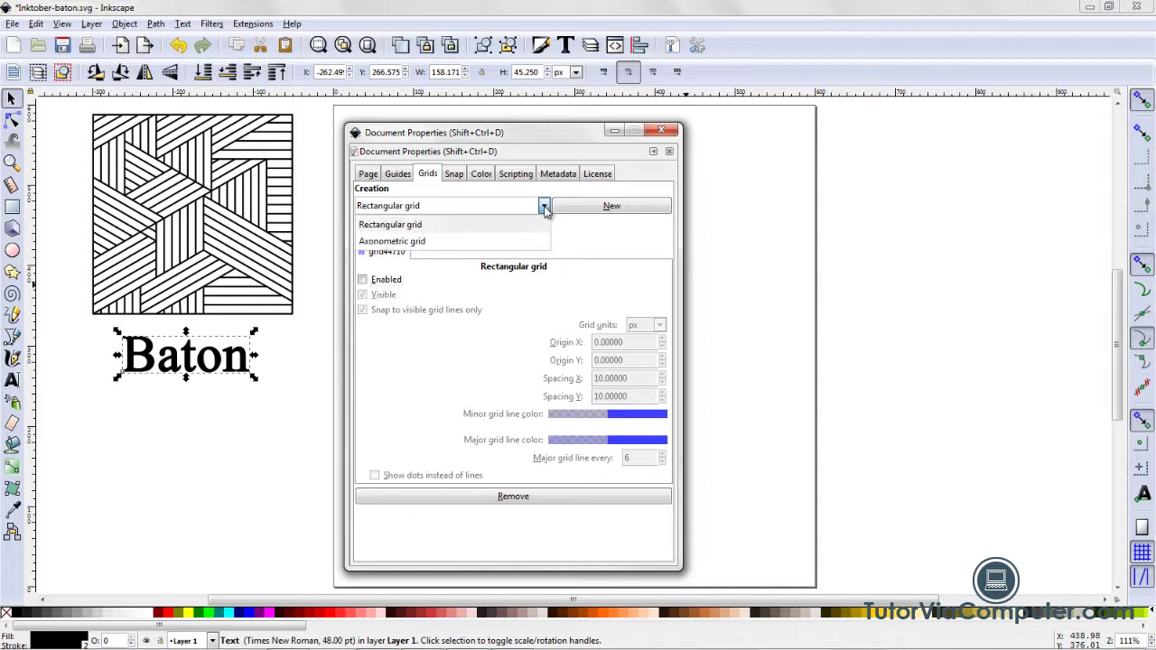
pyautogui.click(495, 242)
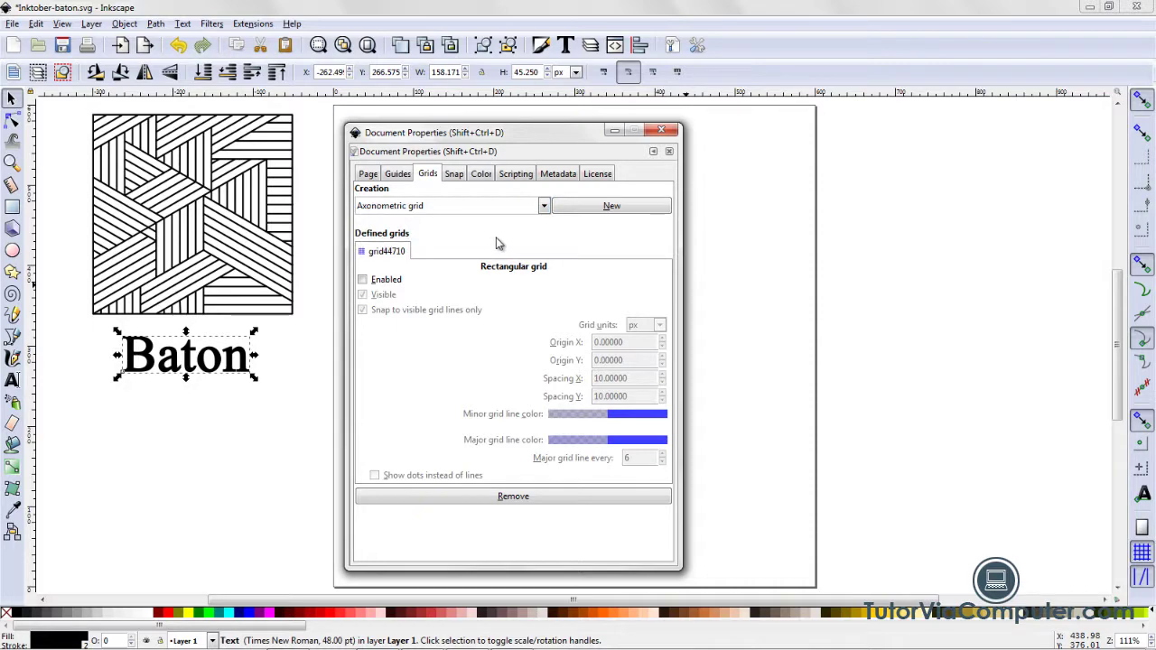
pyautogui.click(612, 207)
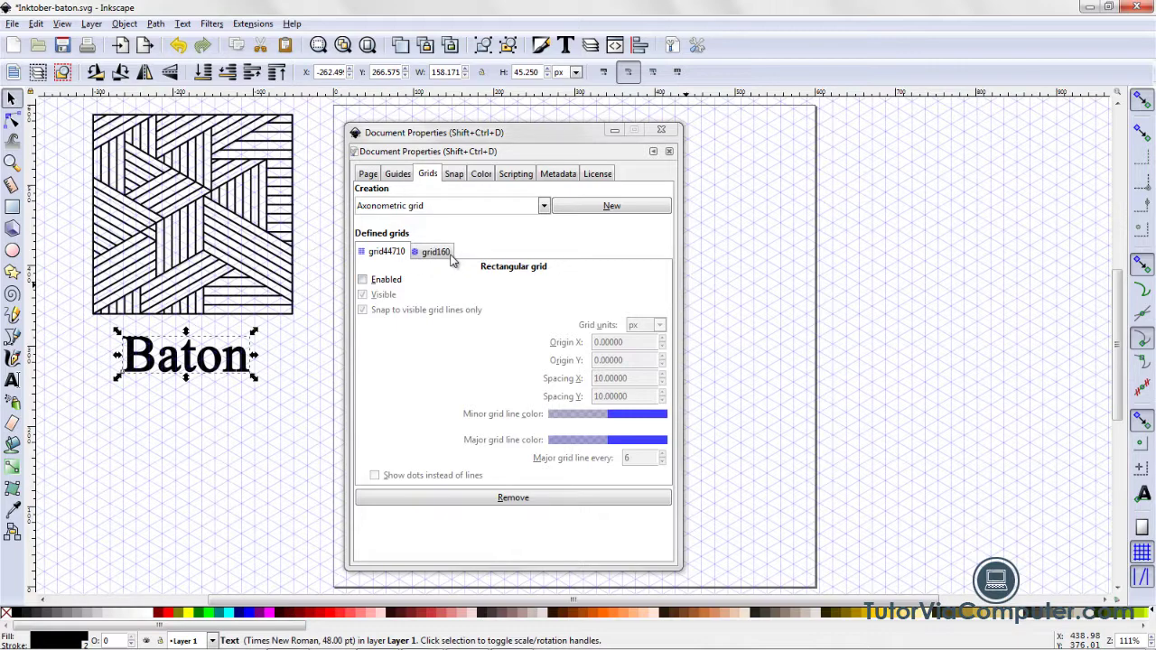
# Step: Set axonometric grid160 to draw a major grid line every 3 lines
pyautogui.click(444, 259)
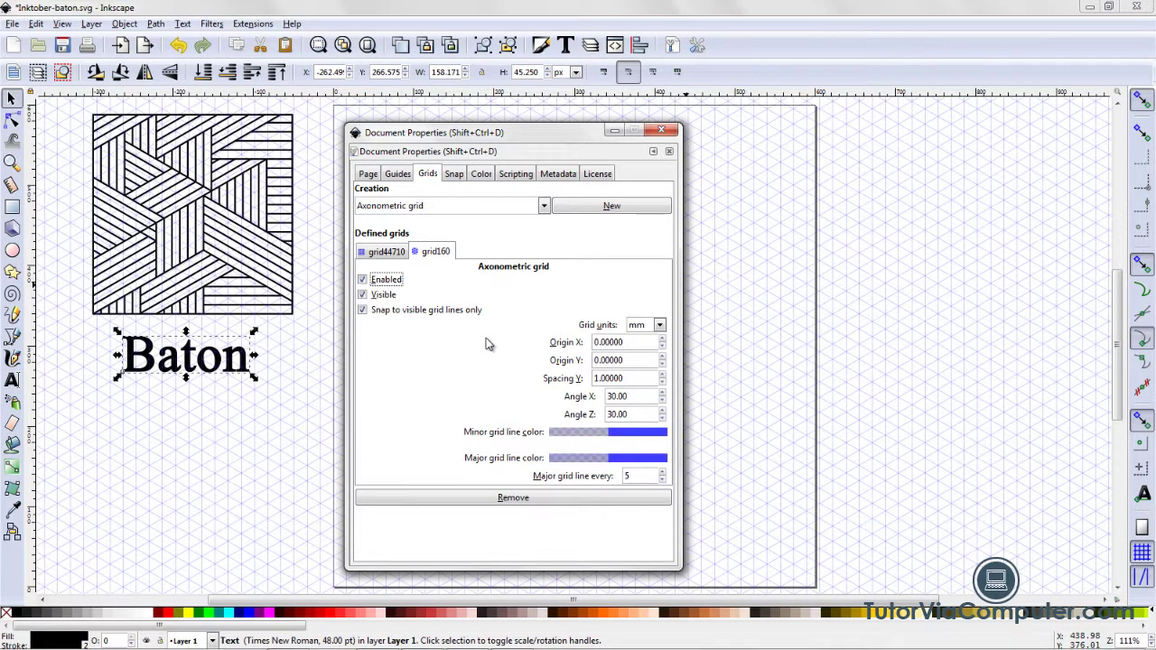
pyautogui.moveTo(533, 140); pyautogui.dragTo(301, 122)
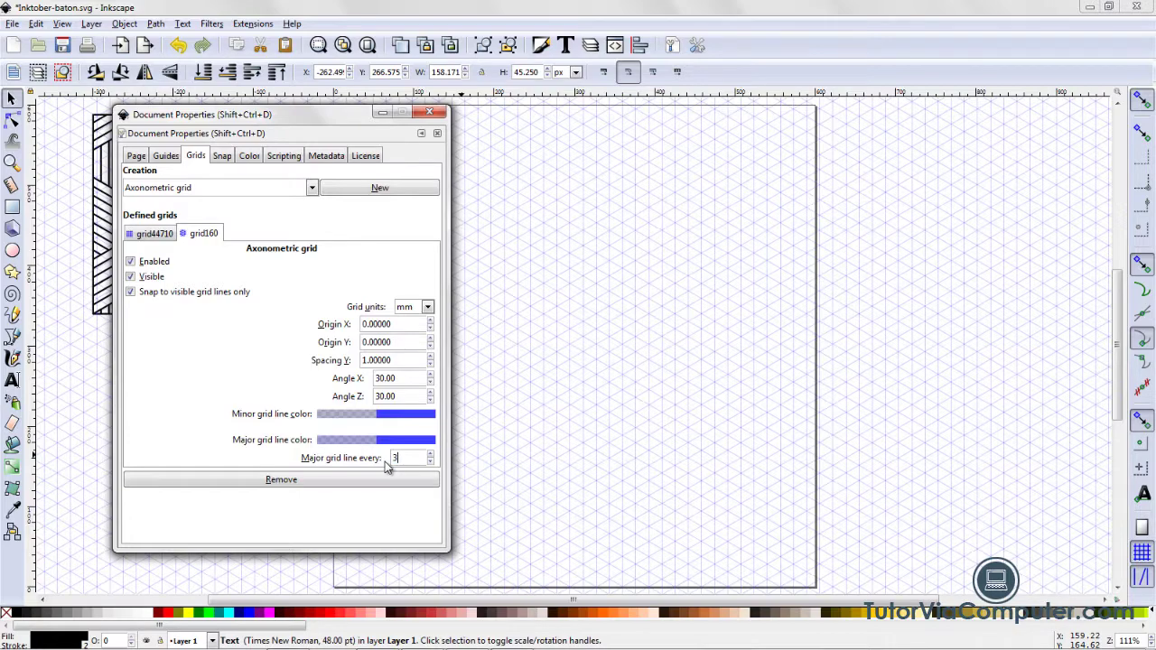
pyautogui.press('Tab')
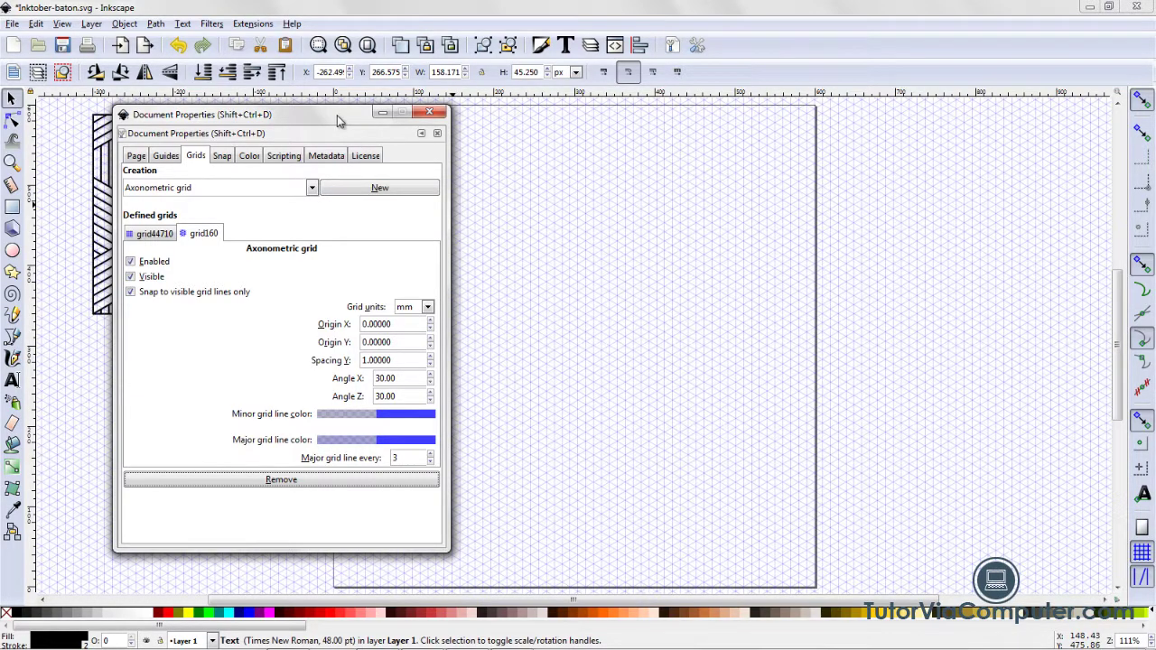
pyautogui.moveTo(339, 121); pyautogui.dragTo(637, 151)
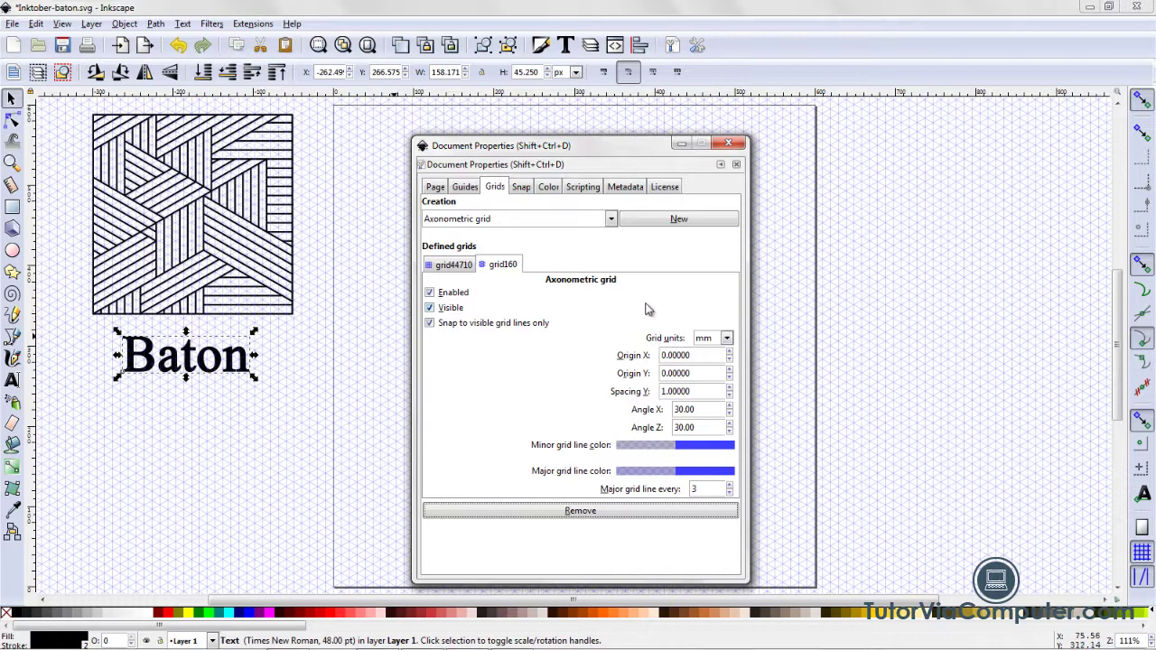
# Step: Close Document Properties and adjust snapping options for the grid and page border
pyautogui.click(729, 144)
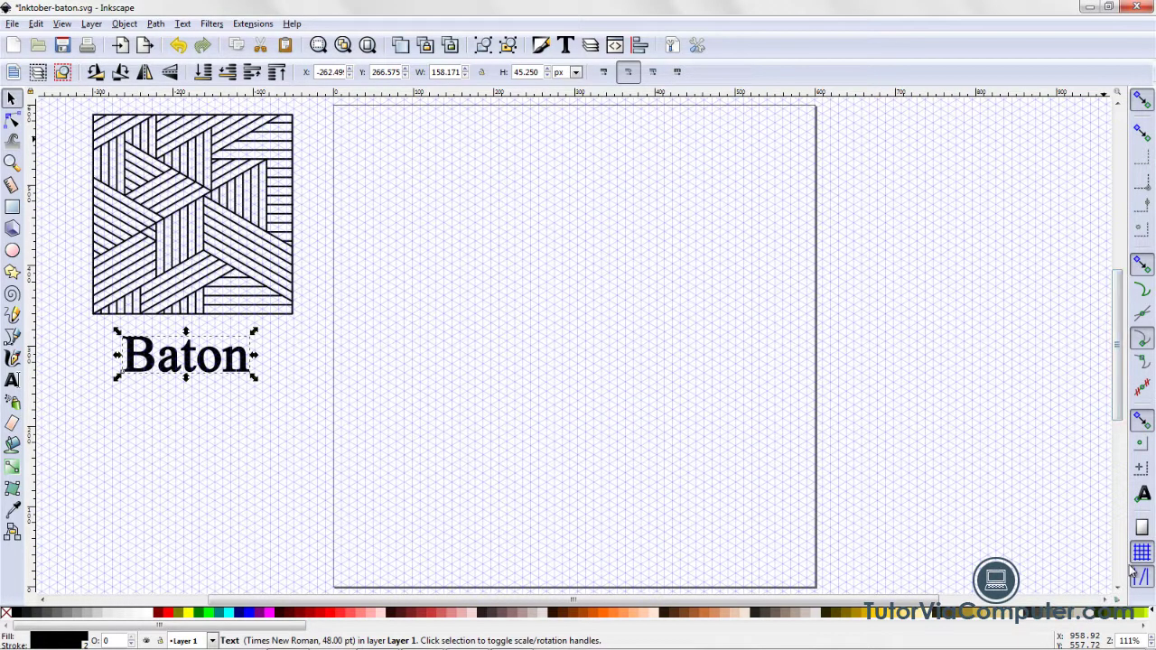
pyautogui.click(1144, 103)
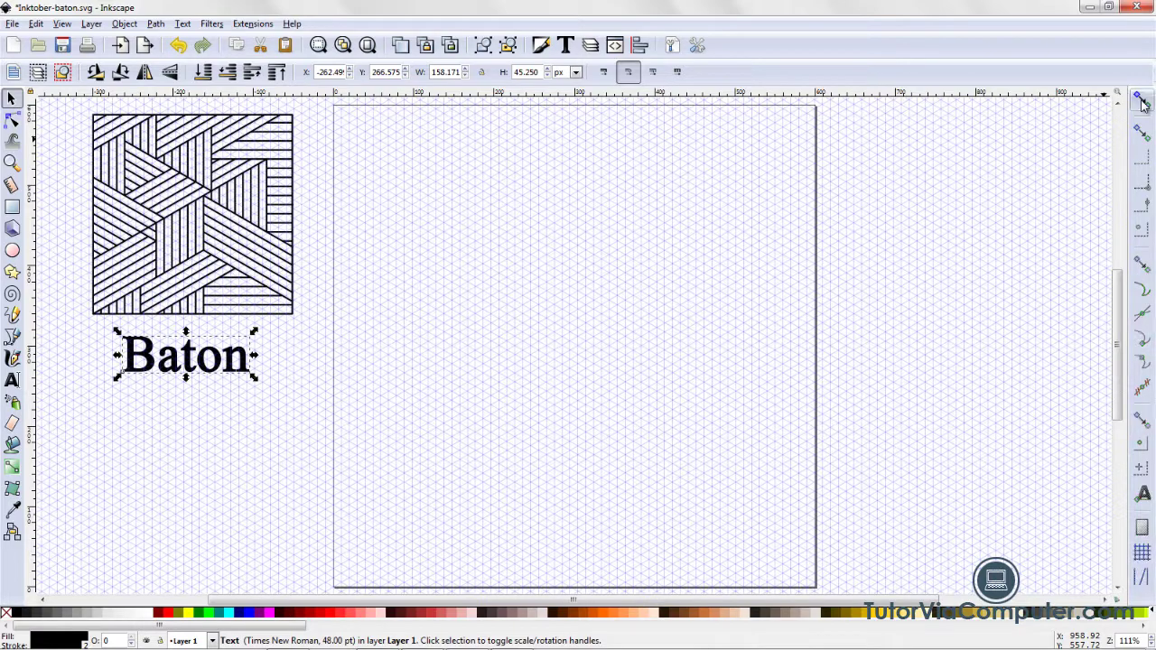
pyautogui.click(1144, 103)
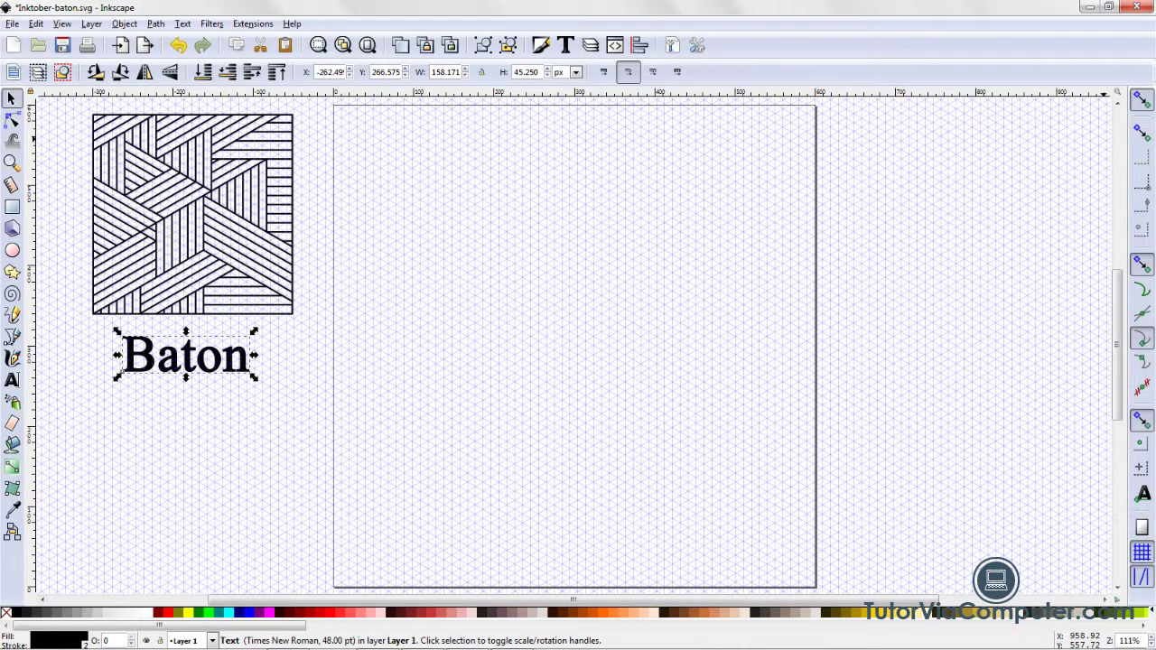
pyautogui.click(1142, 554)
pyautogui.click(1143, 528)
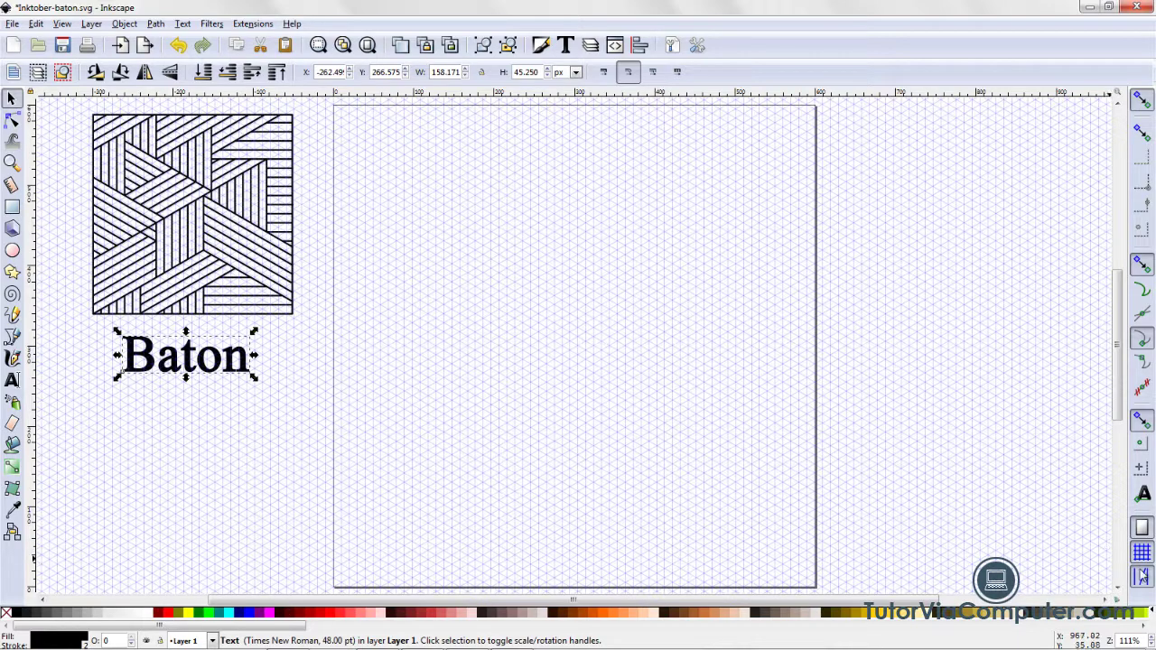
pyautogui.click(1146, 578)
# Step: Place a vertical and a horizontal guide across the page, snapping the horizontal one to a grid intersection
pyautogui.moveTo(34, 318); pyautogui.dragTo(541, 411)
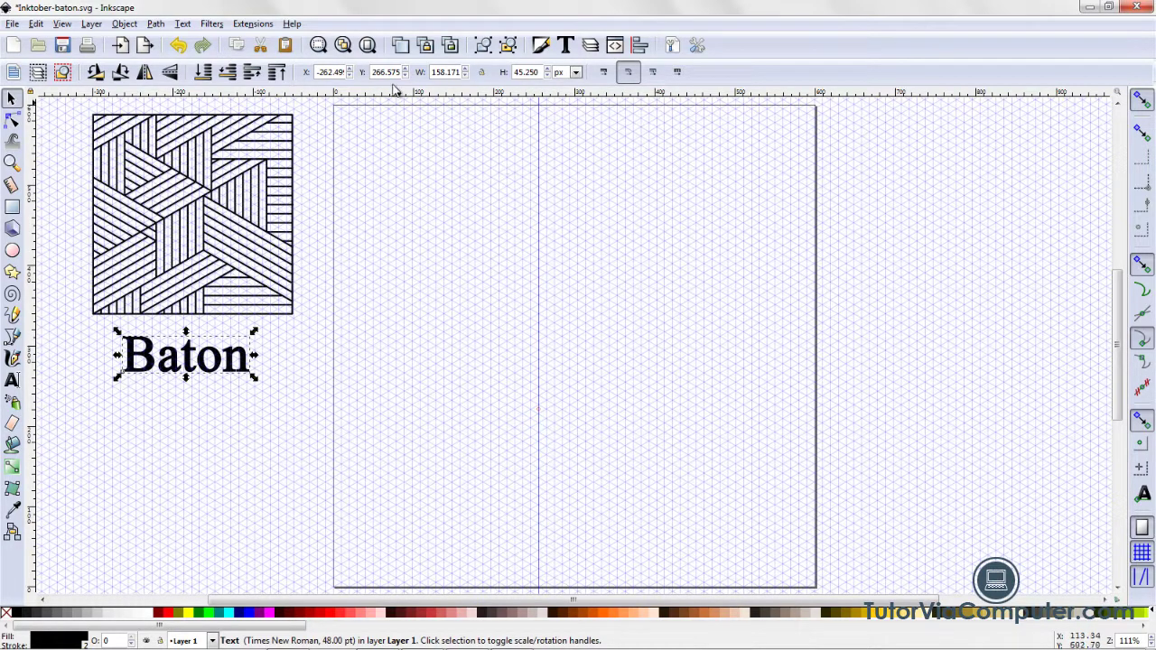
pyautogui.moveTo(380, 97); pyautogui.dragTo(353, 327)
pyautogui.moveTo(351, 332); pyautogui.dragTo(351, 319)
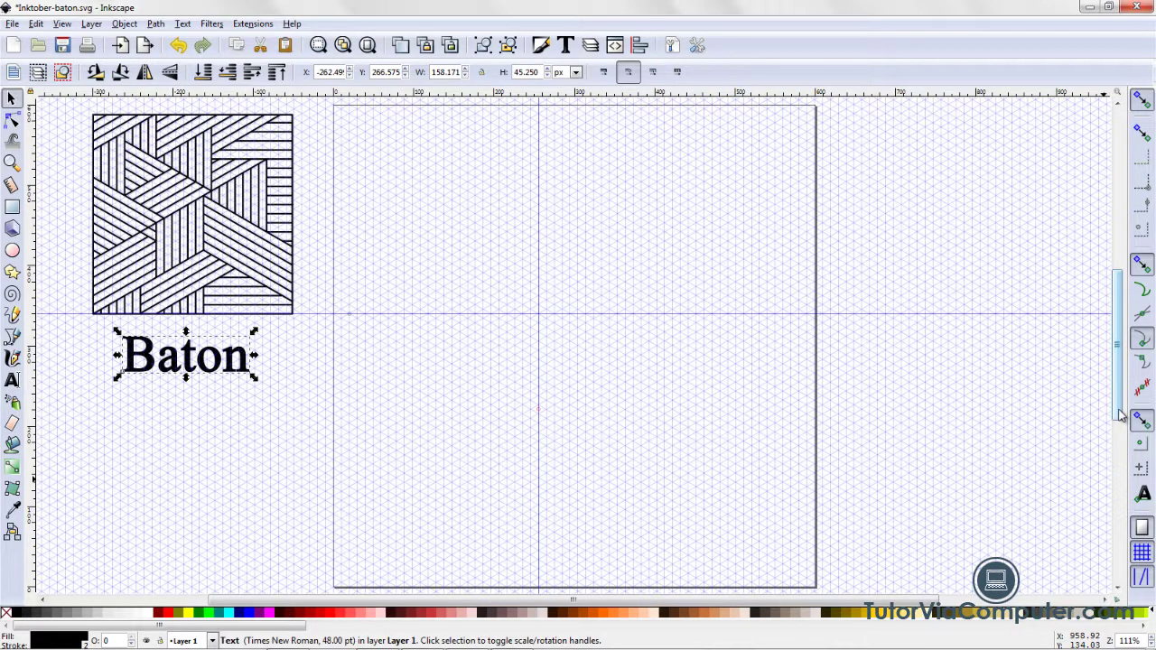
pyautogui.moveTo(1120, 414); pyautogui.dragTo(1120, 402)
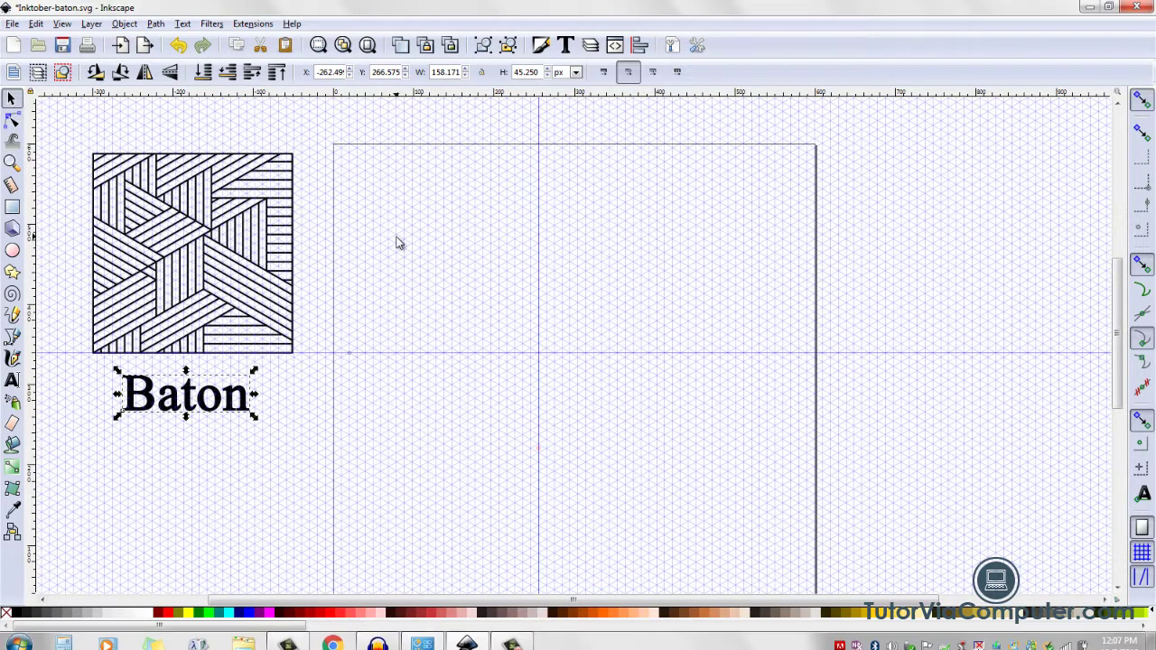
# Step: Switch to the Bezier pen in straight line segments mode
pyautogui.click(14, 337)
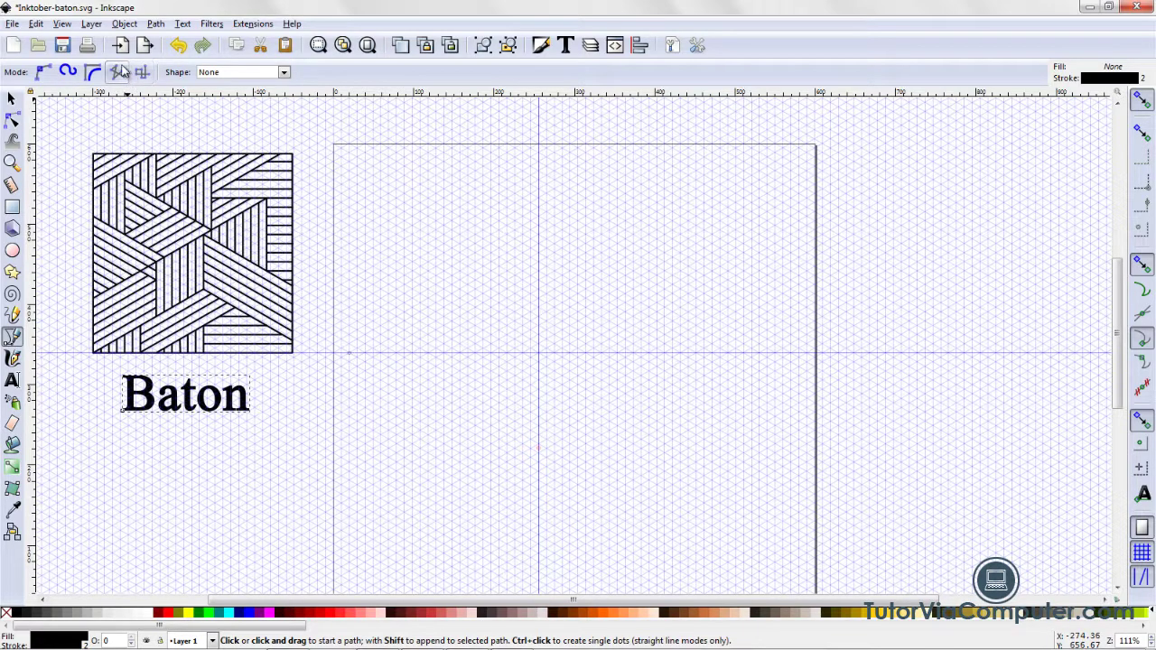
pyautogui.click(118, 76)
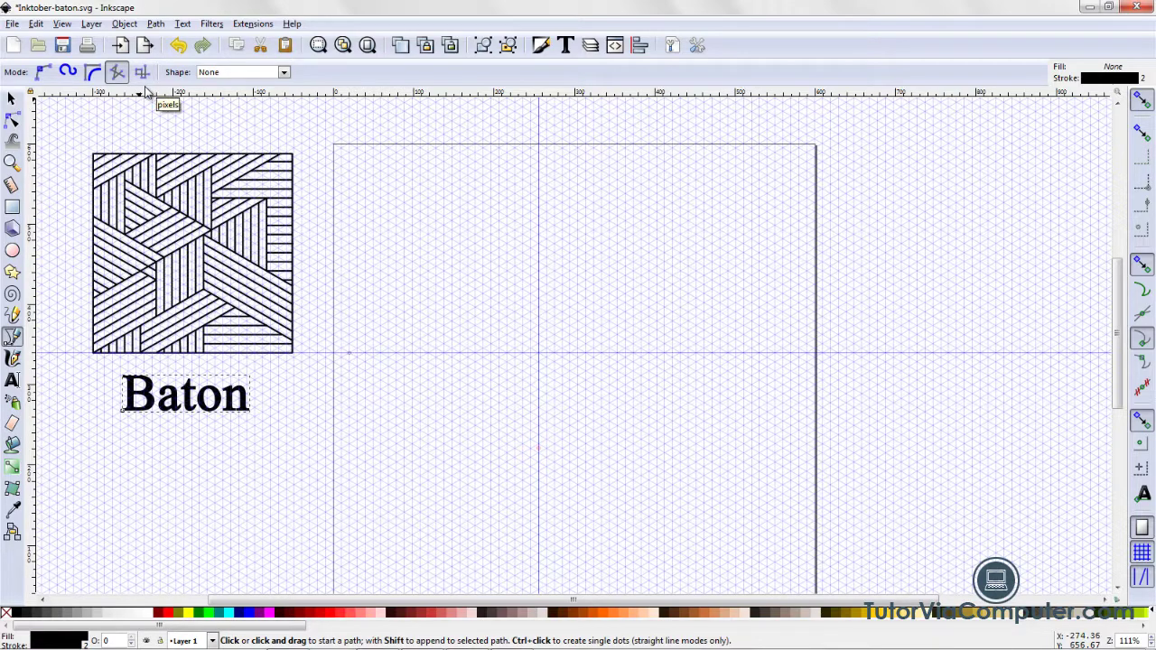
pyautogui.click(125, 79)
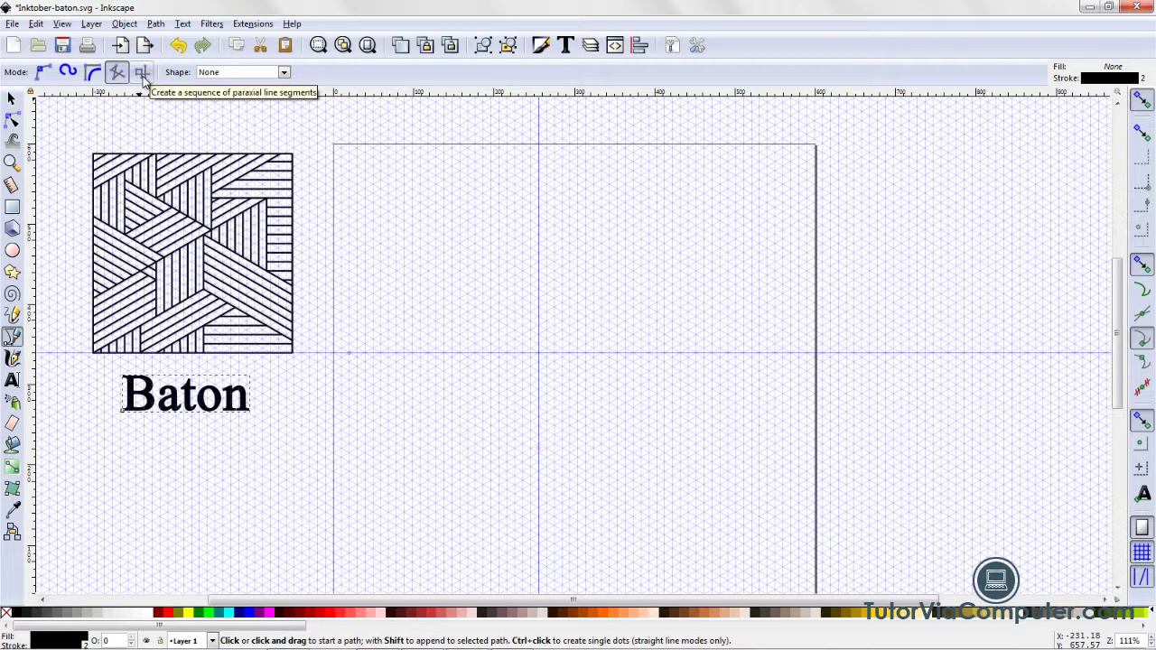
# Step: Zoom in twice on the upper page and back out once, then return to the Bezier pen
pyautogui.click(12, 162)
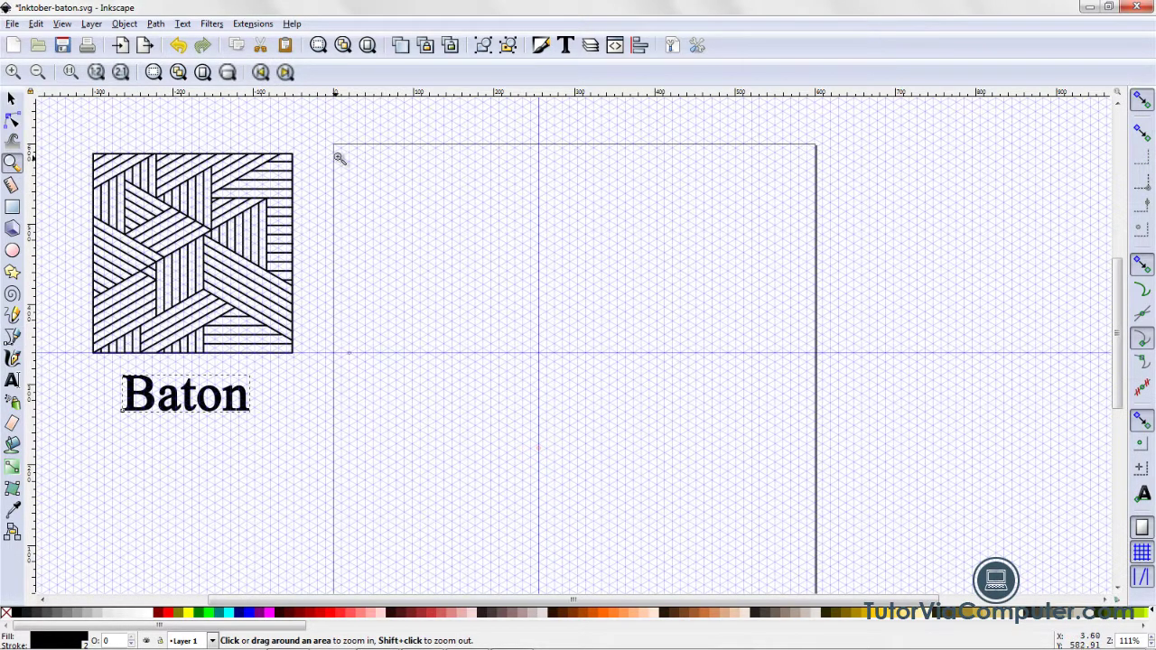
pyautogui.click(429, 199)
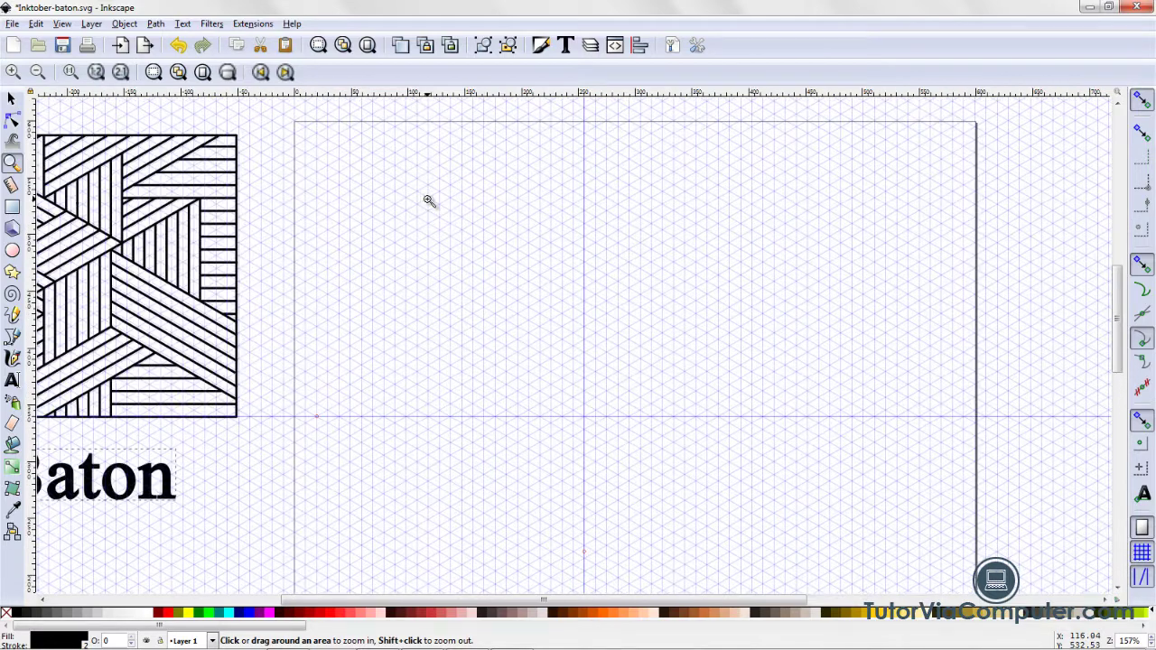
pyautogui.click(429, 200)
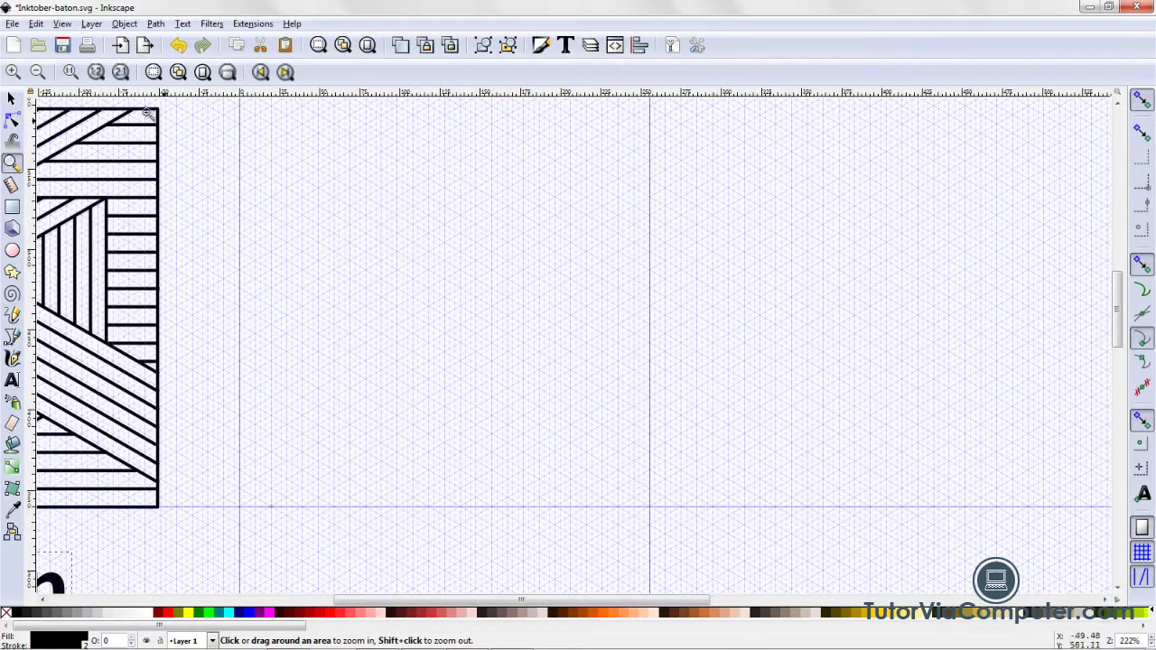
pyautogui.click(38, 72)
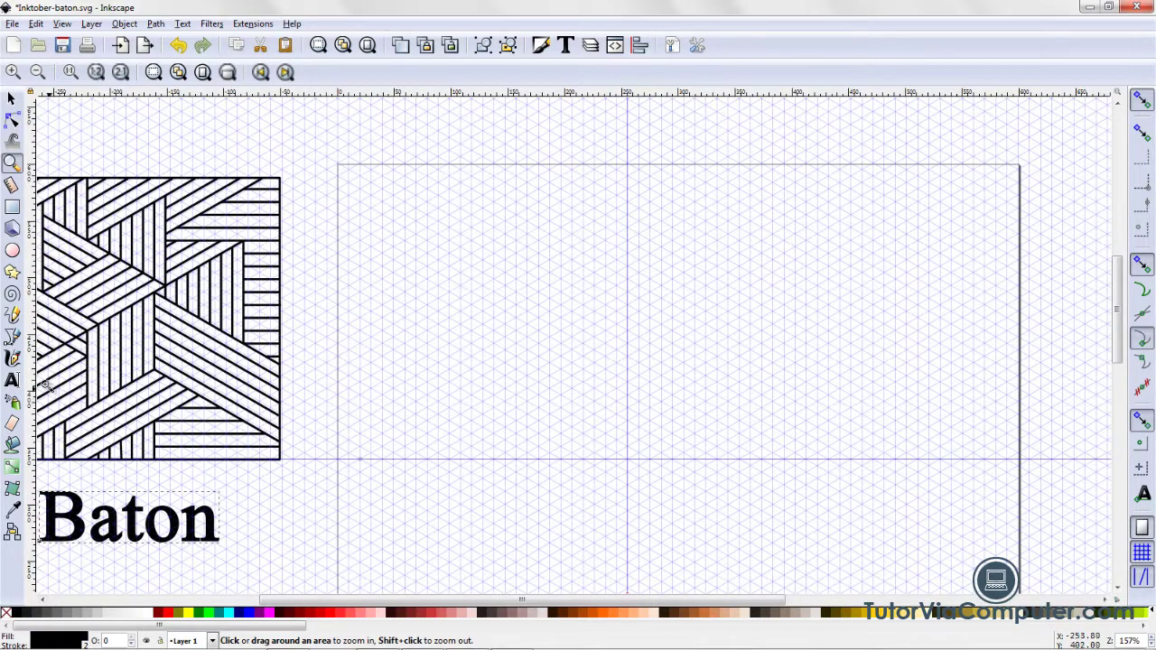
pyautogui.click(13, 339)
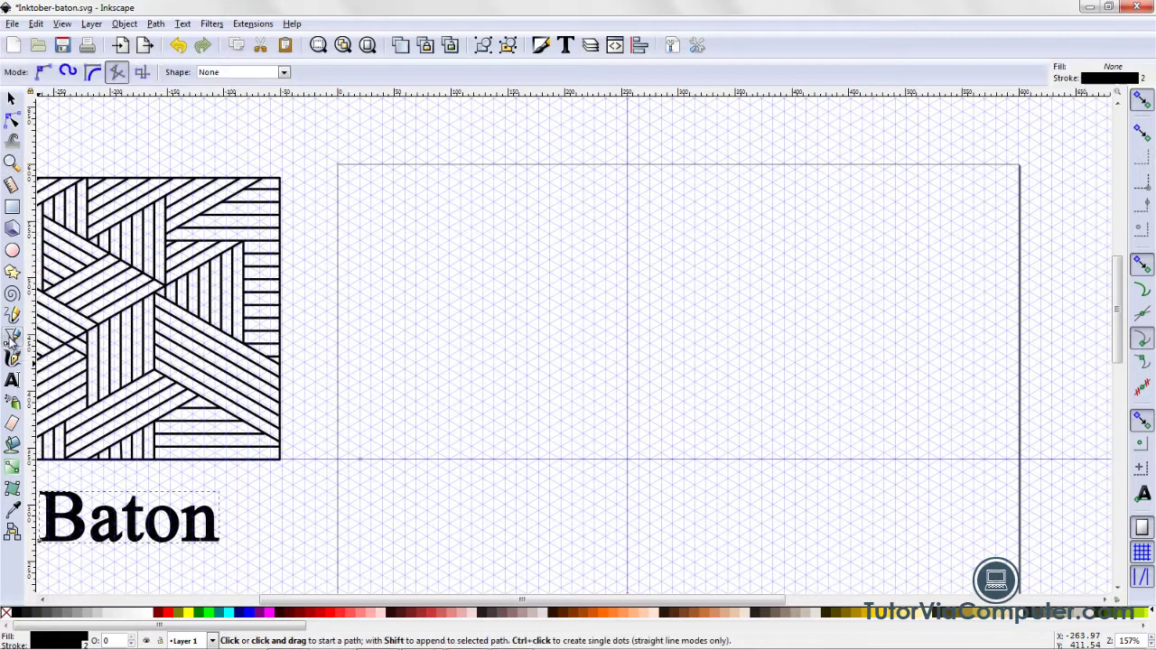
pyautogui.click(118, 71)
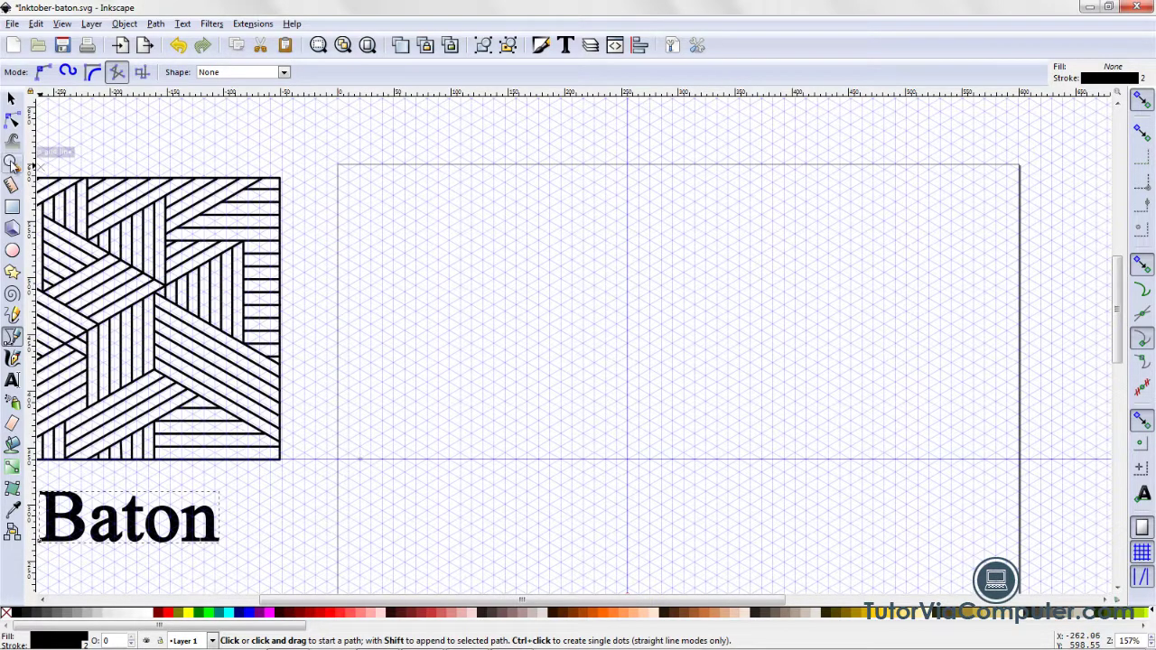
# Step: Zoom three steps into the page's top-left corner, then return to the Bezier pen
pyautogui.click(12, 163)
pyautogui.click(352, 165)
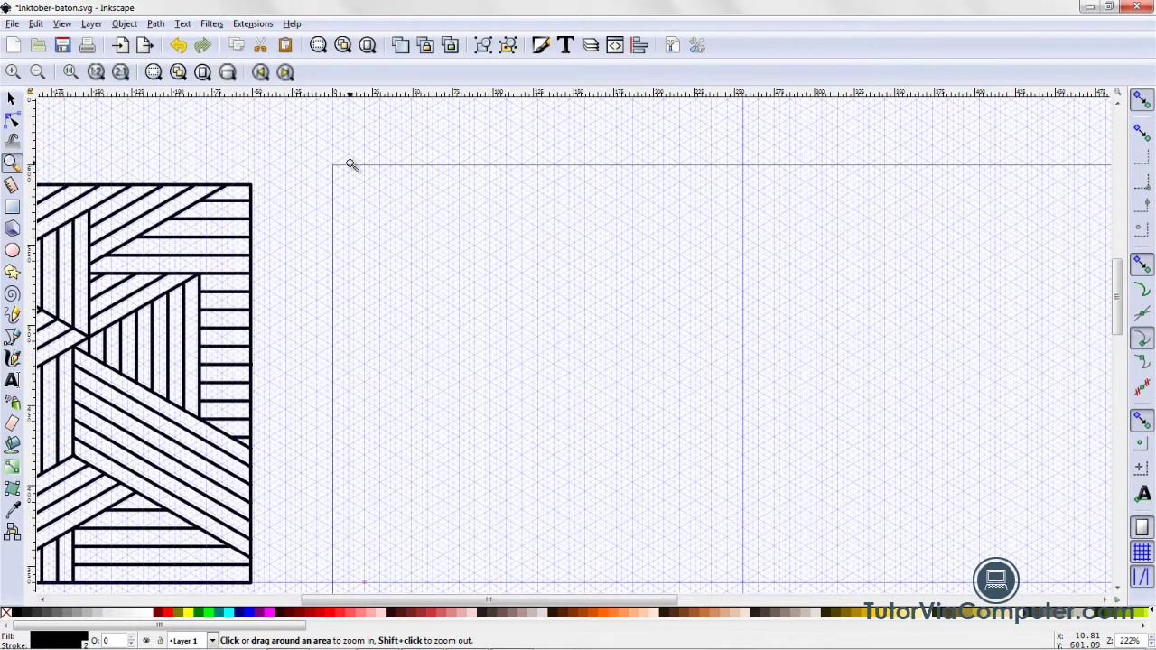
pyautogui.click(352, 164)
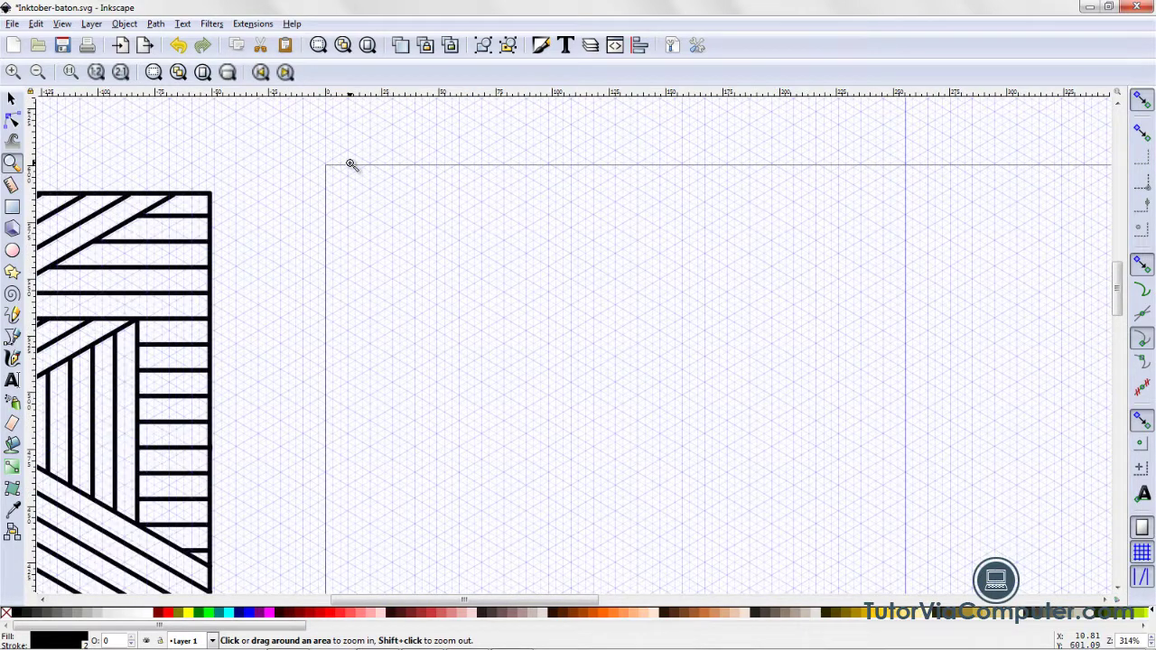
pyautogui.click(351, 164)
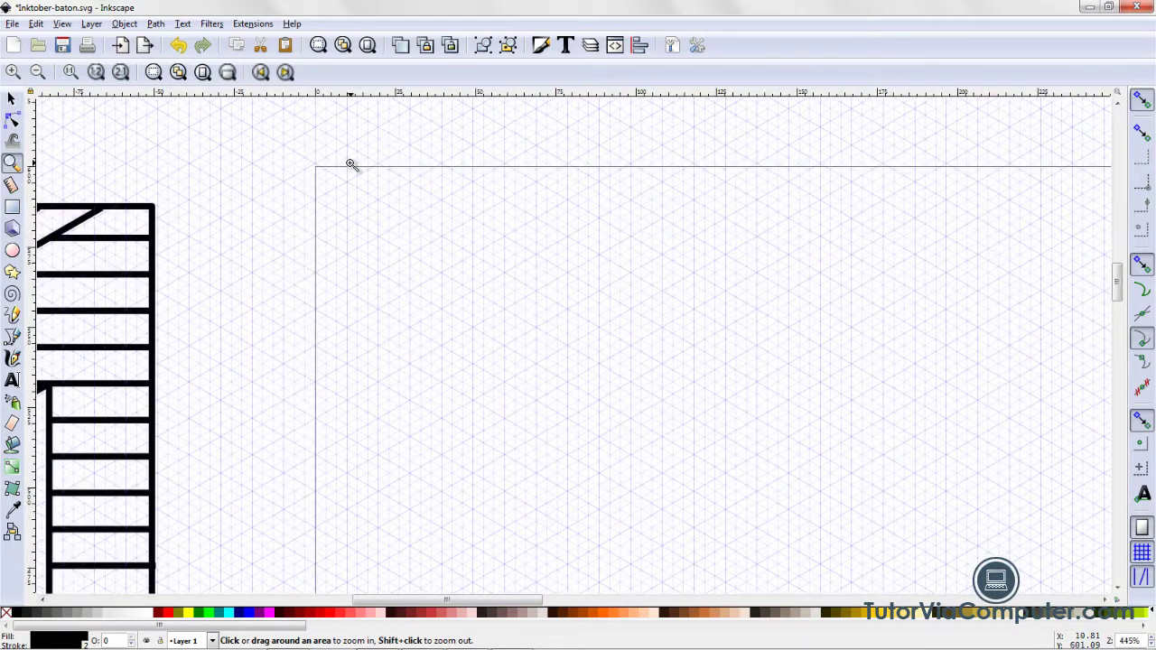
pyautogui.click(13, 336)
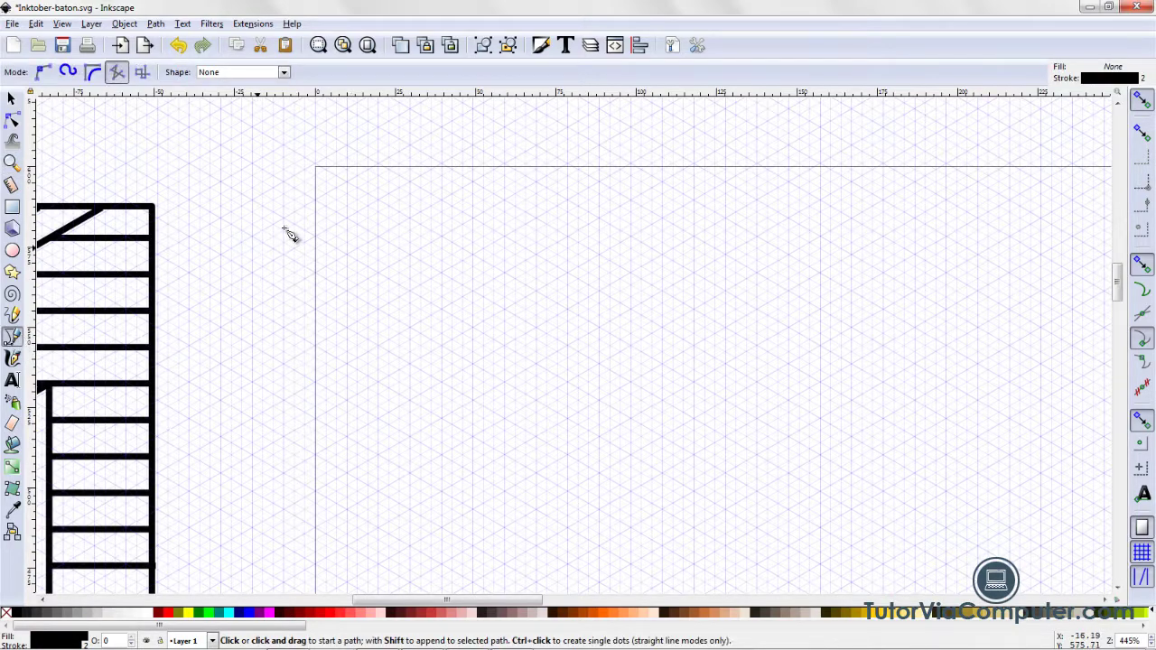
# Step: Draw a short diagonal line from the page's top border down to its left border
pyautogui.click(376, 169)
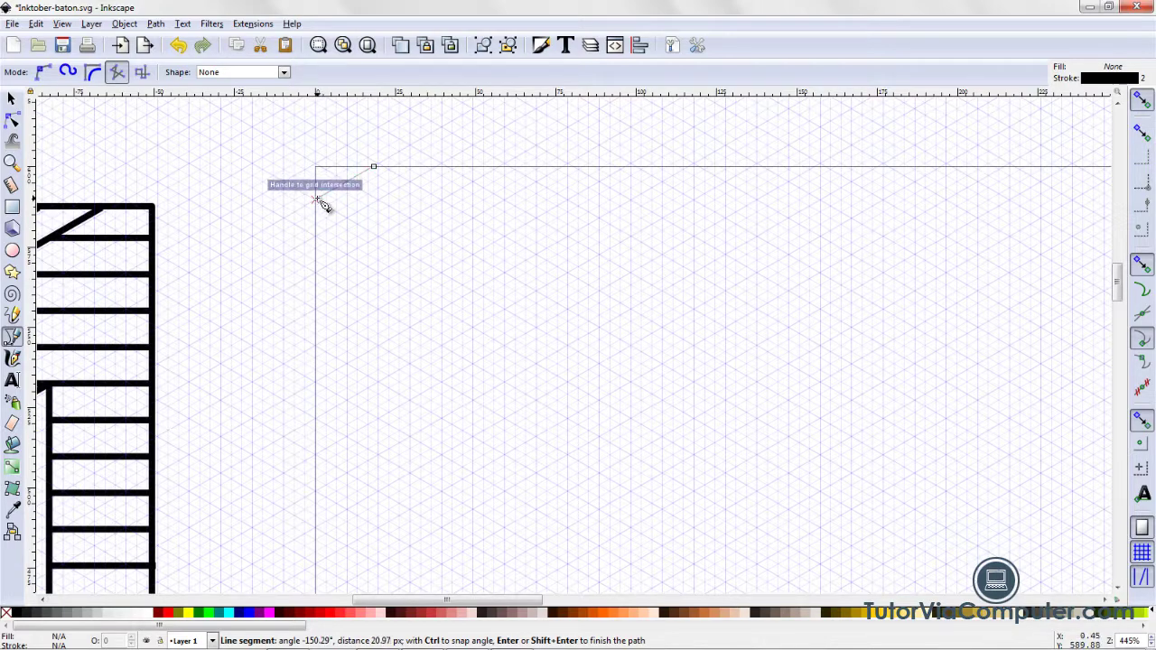
pyautogui.doubleClick(316, 199)
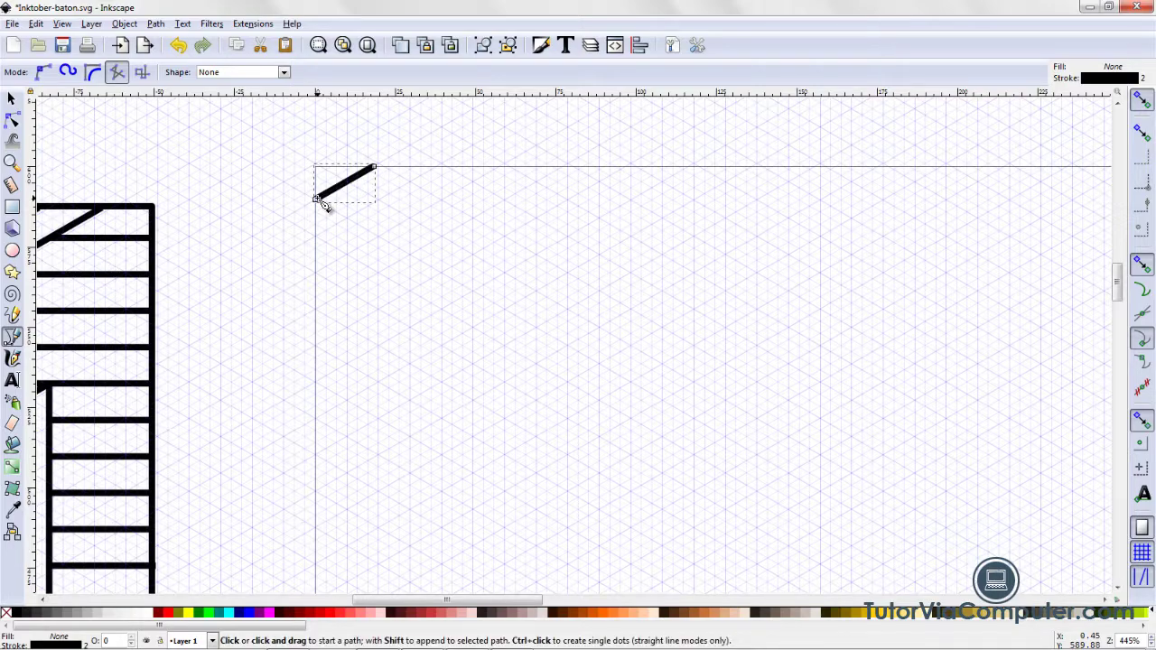
# Step: Draw the second and third parallel diagonals from the top edge down to the left edge
pyautogui.click(437, 168)
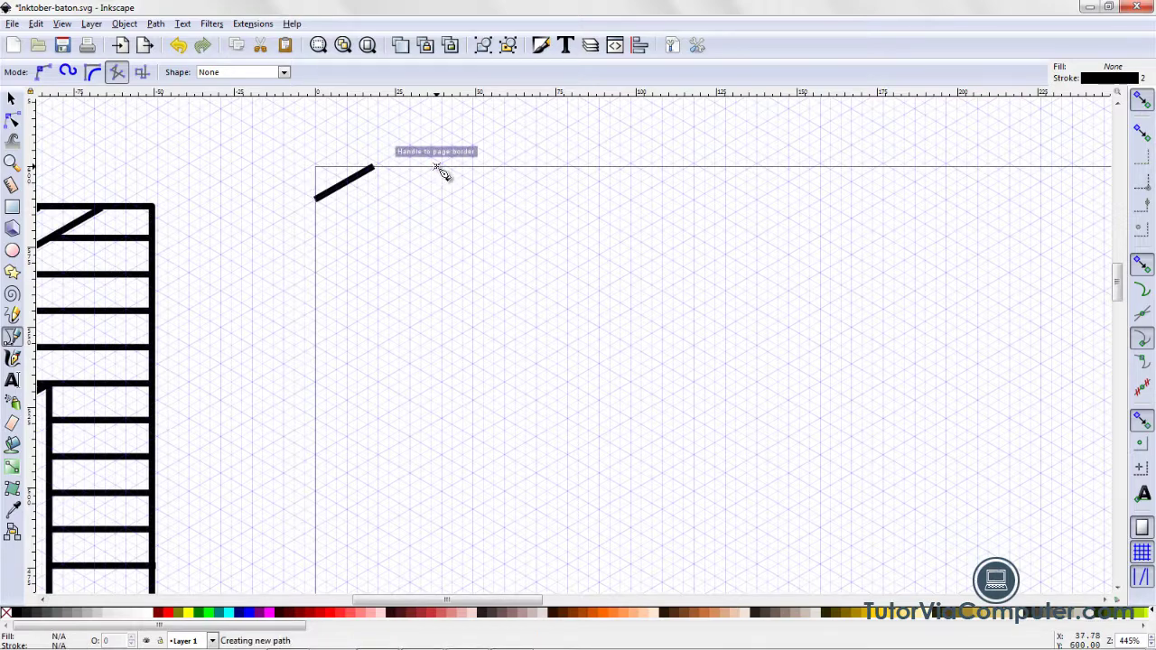
pyautogui.press('Escape')
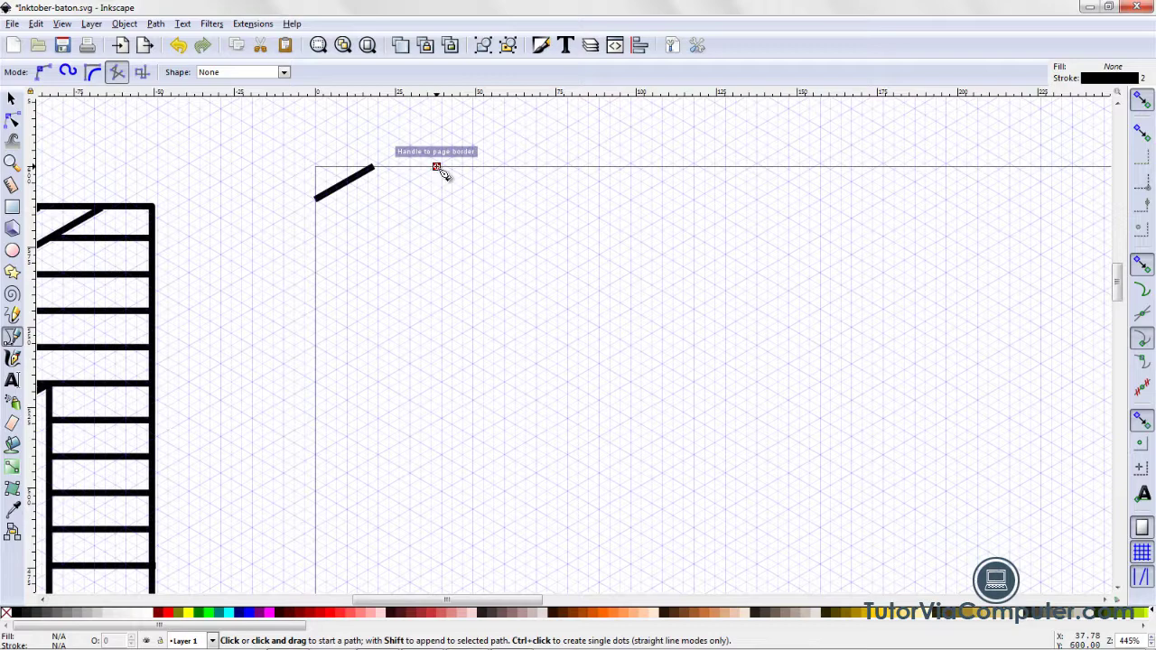
pyautogui.click(437, 167)
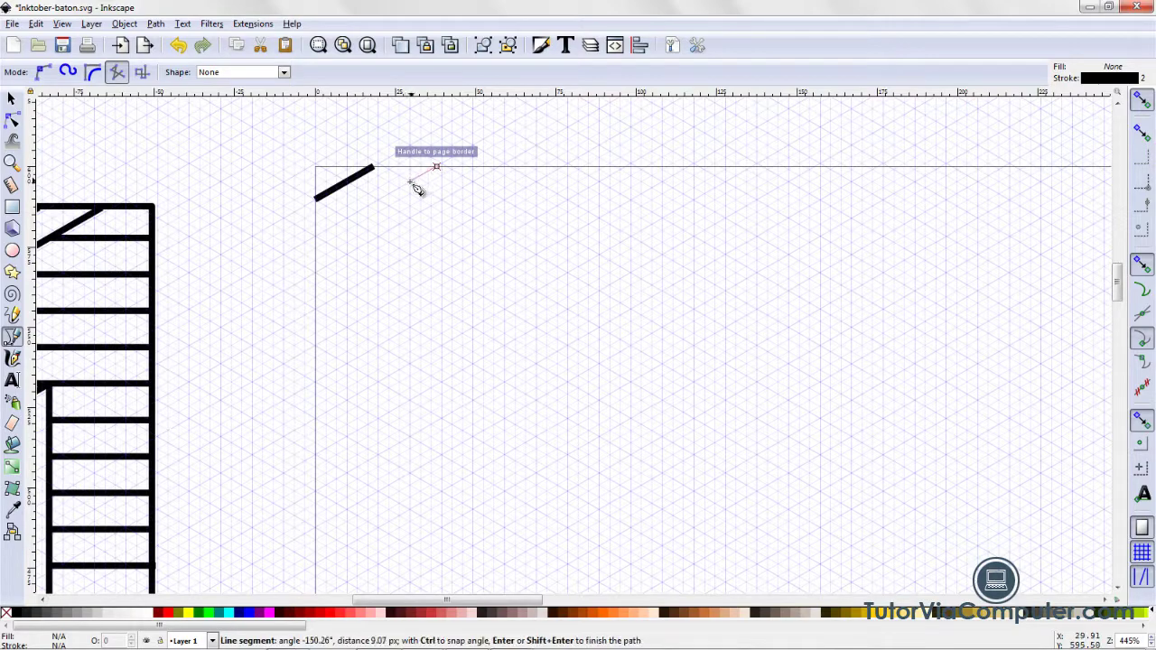
pyautogui.click(318, 233)
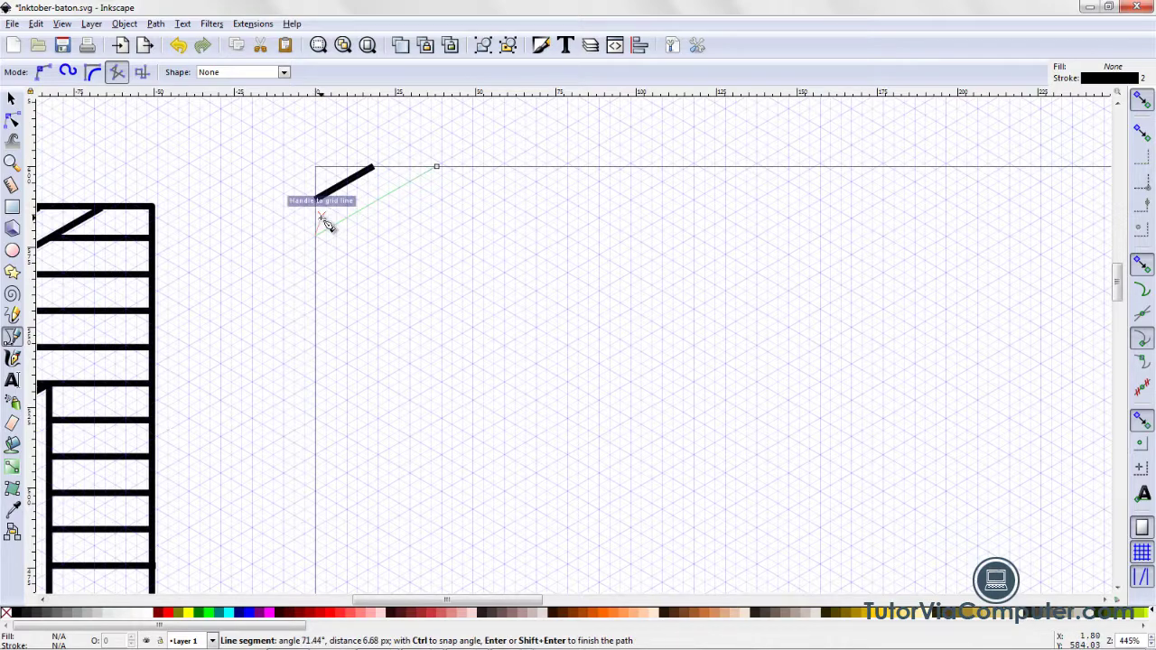
pyautogui.press('Return')
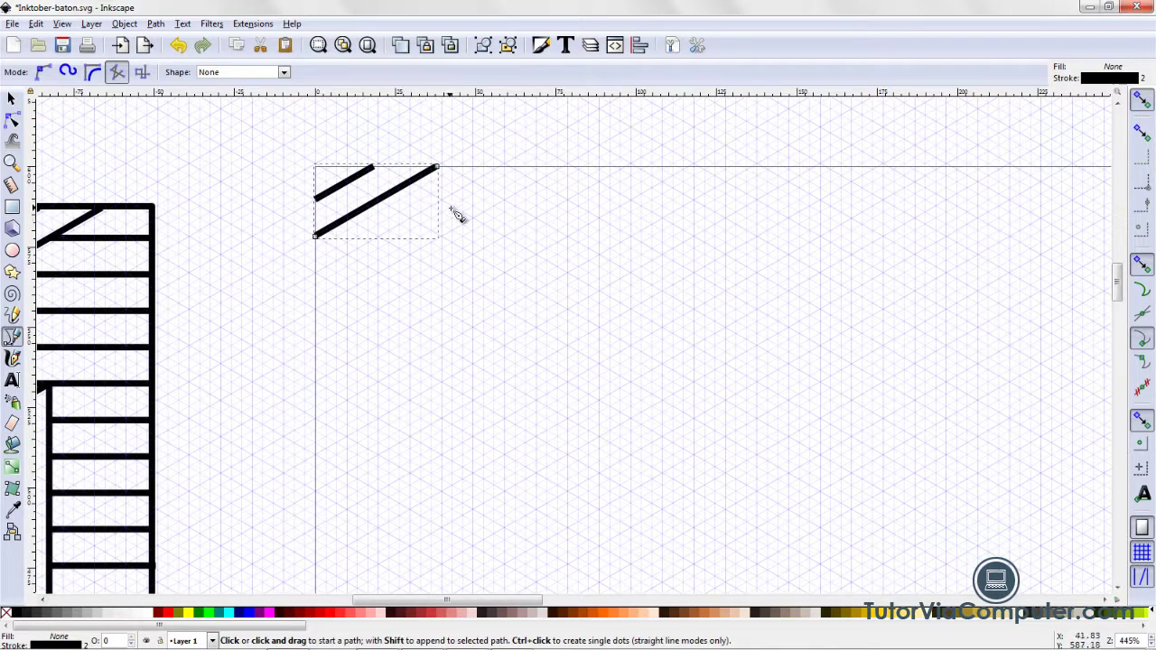
pyautogui.click(502, 168)
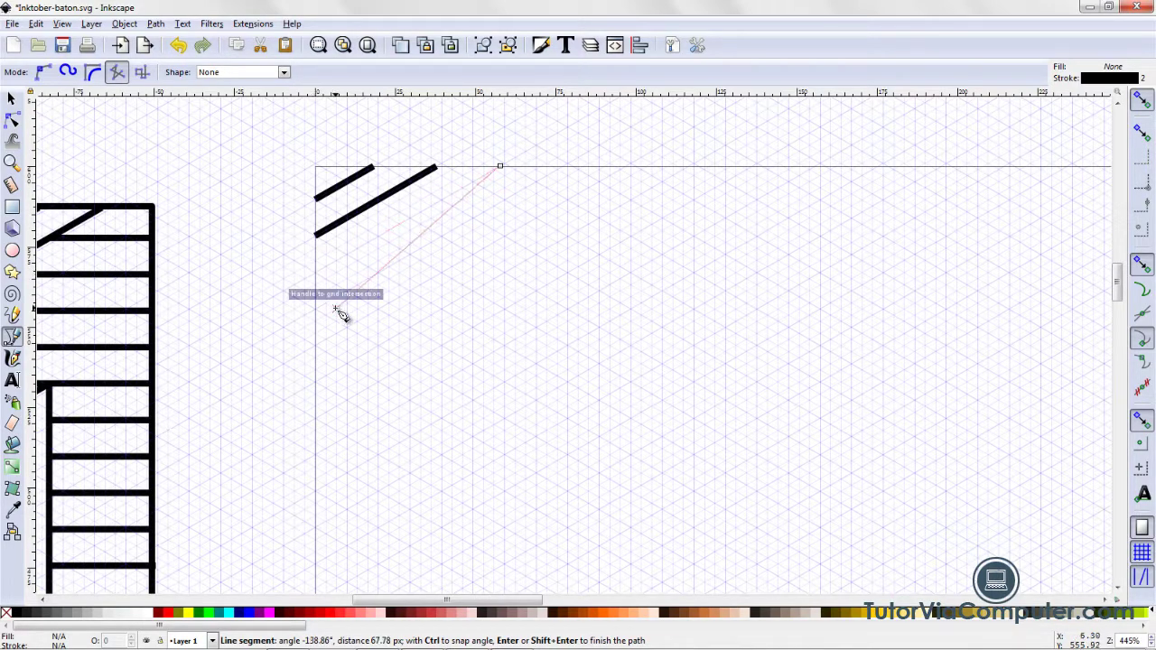
pyautogui.press('Escape')
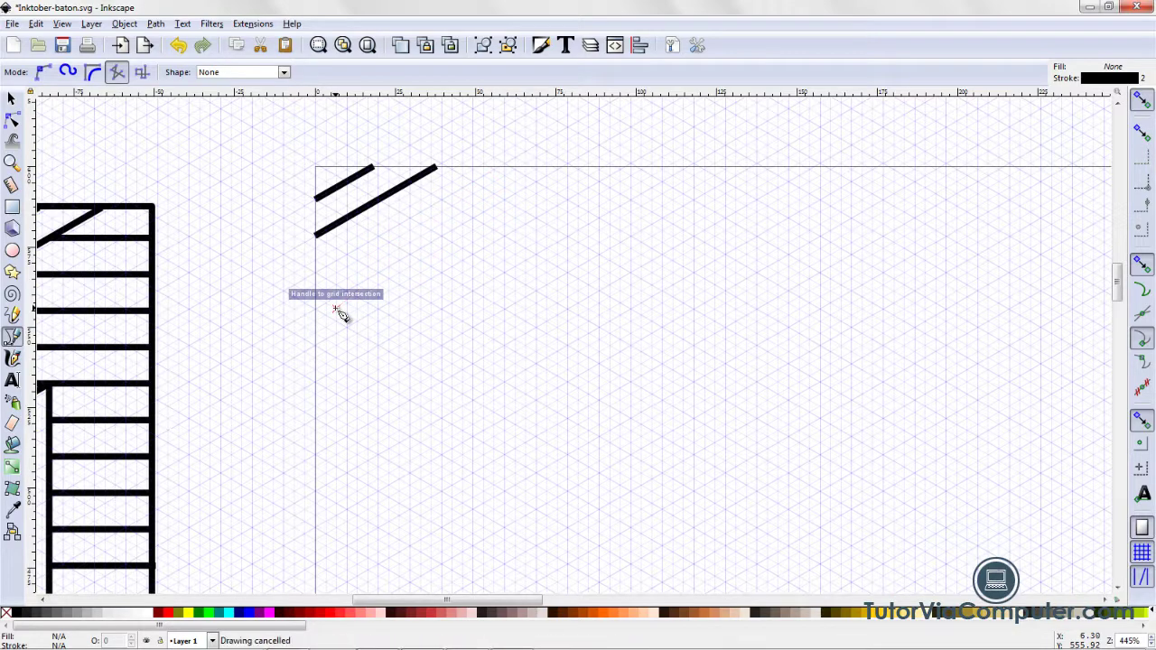
pyautogui.click(498, 167)
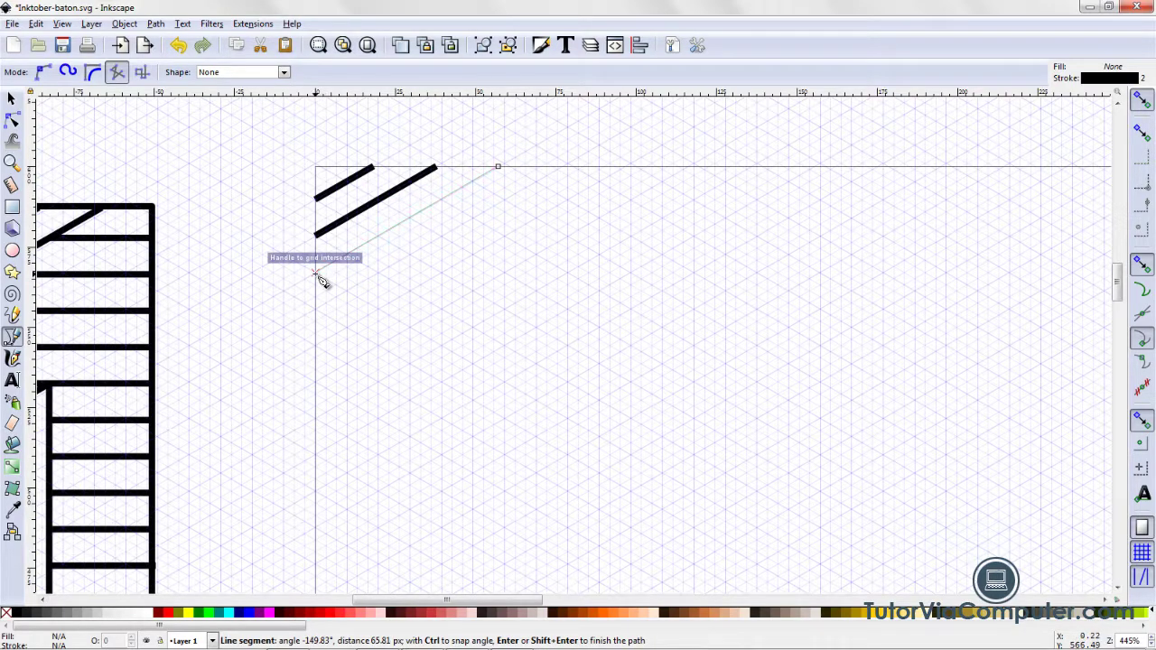
pyautogui.doubleClick(316, 274)
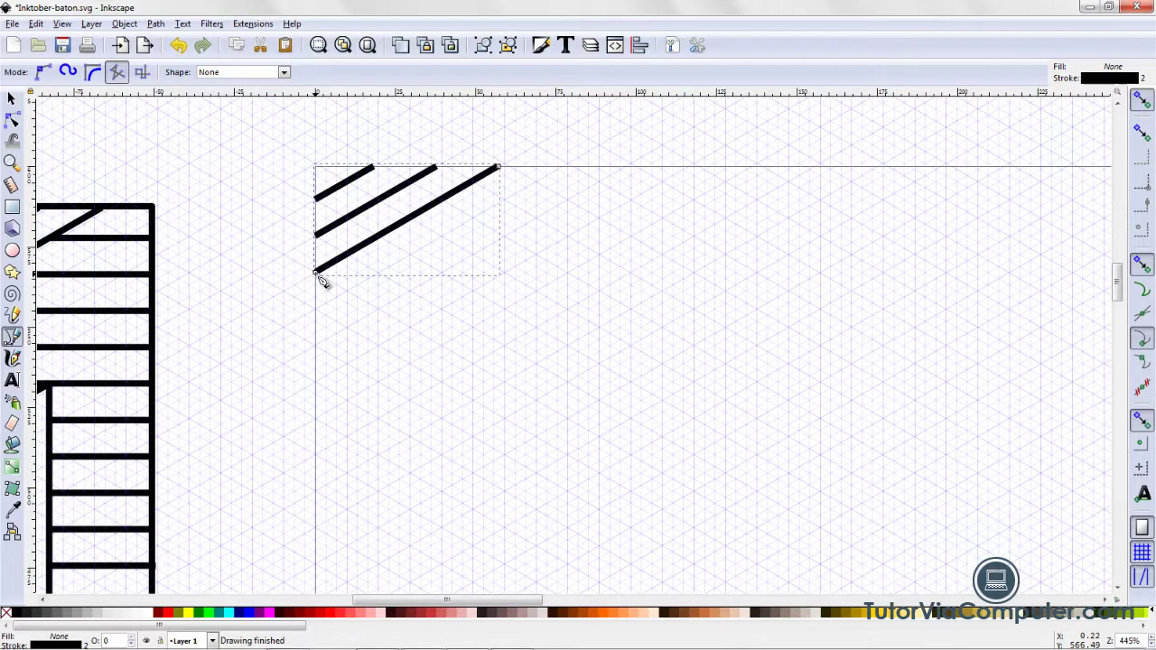
# Step: Add the fourth and fifth parallel diagonals, each stepping farther out from the corner
pyautogui.click(562, 168)
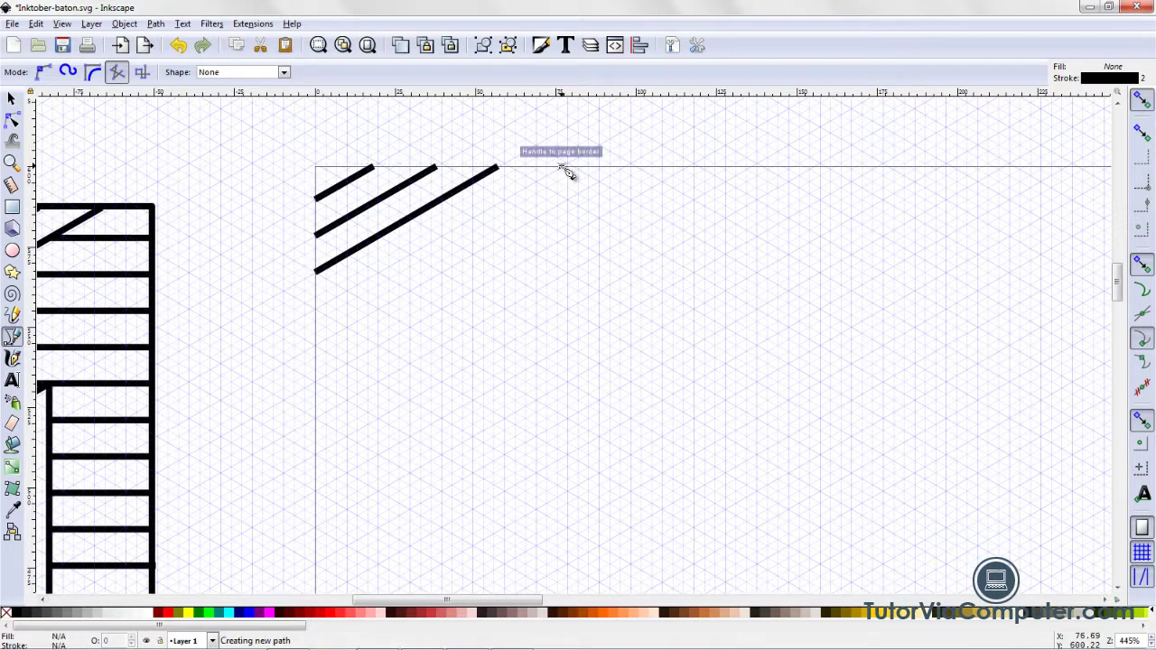
pyautogui.click(319, 309)
pyautogui.press('Return')
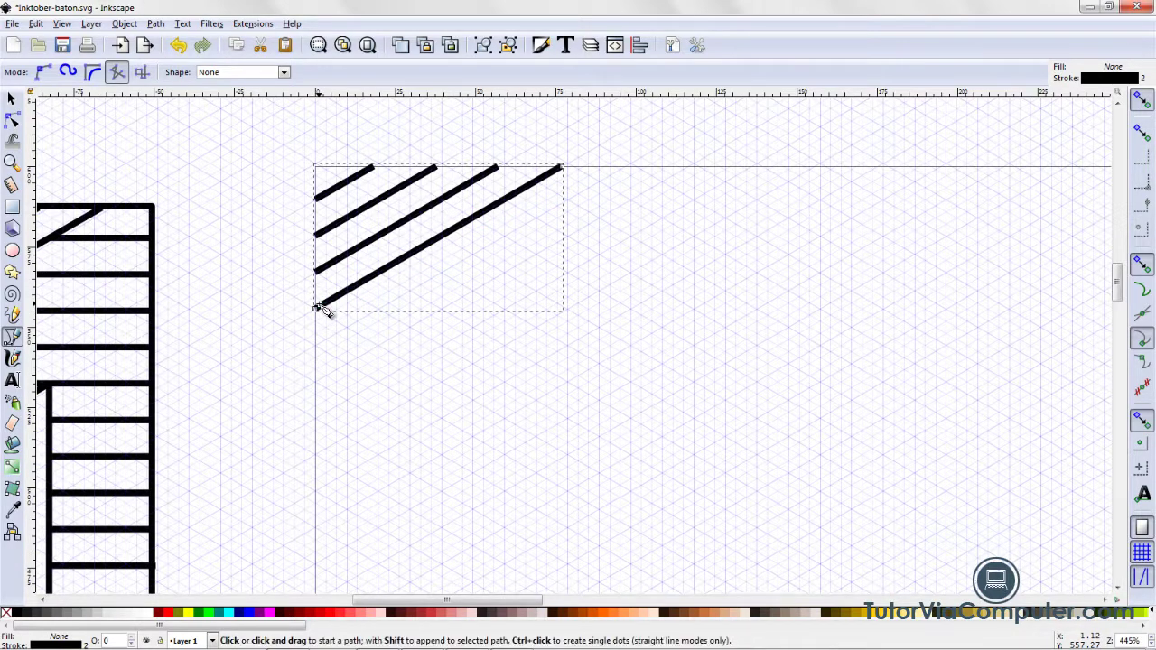
pyautogui.click(632, 171)
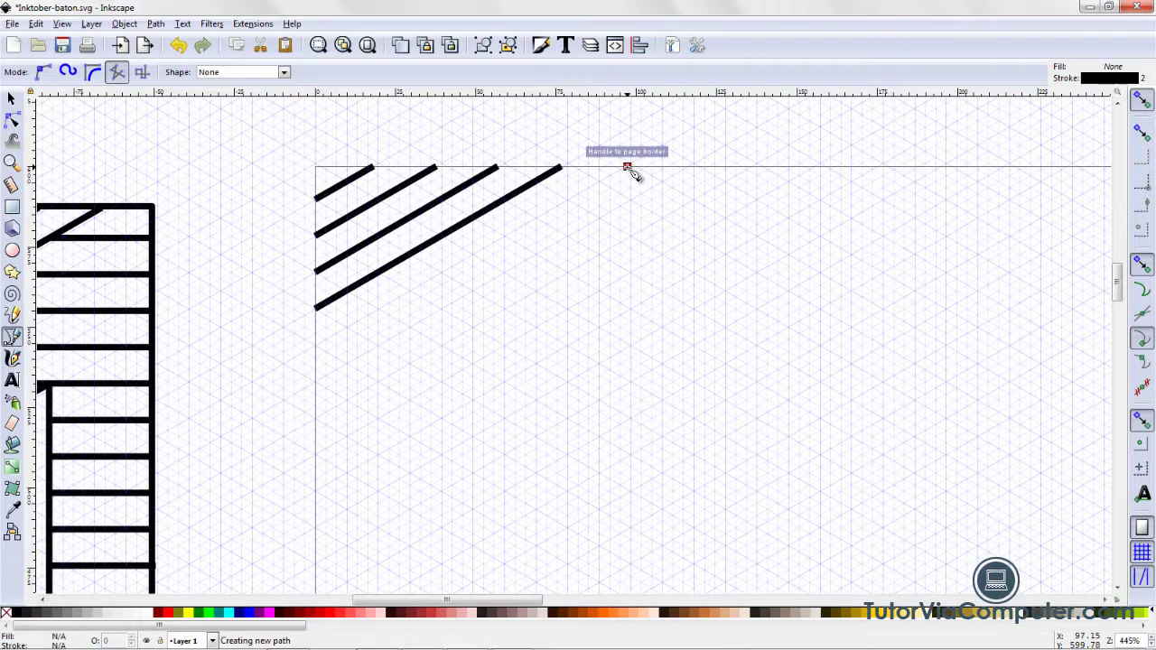
pyautogui.click(316, 347)
pyautogui.press('Return')
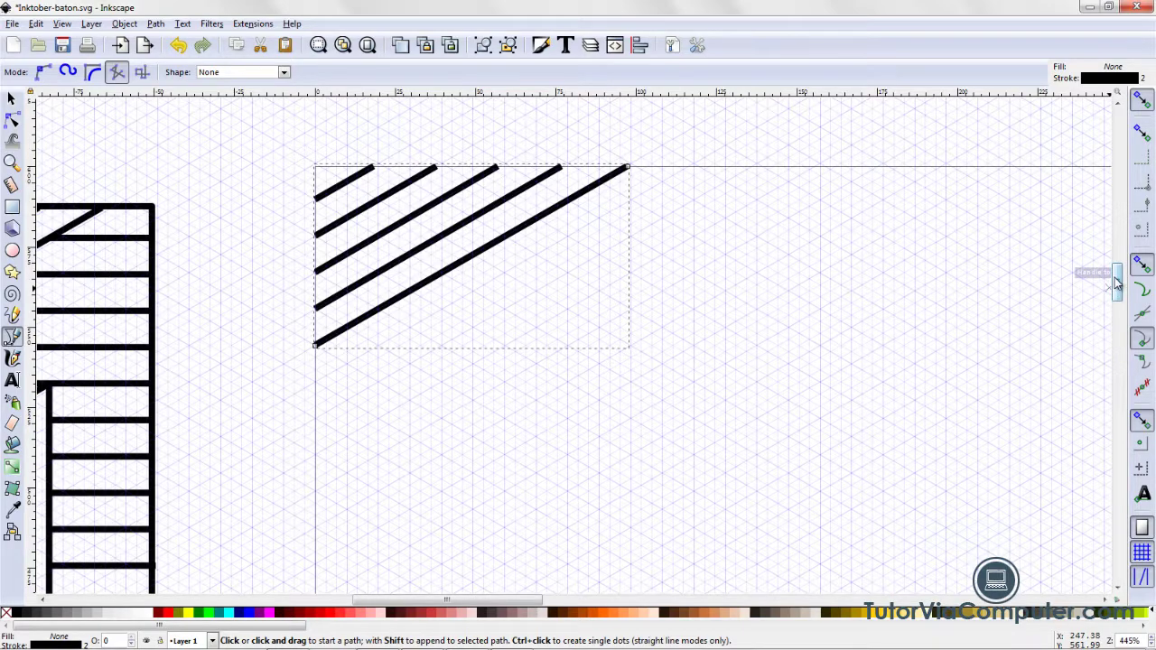
# Step: Draw the first two vertical sticks hanging down from the outermost diagonal
pyautogui.moveTo(1117, 282); pyautogui.dragTo(1121, 293)
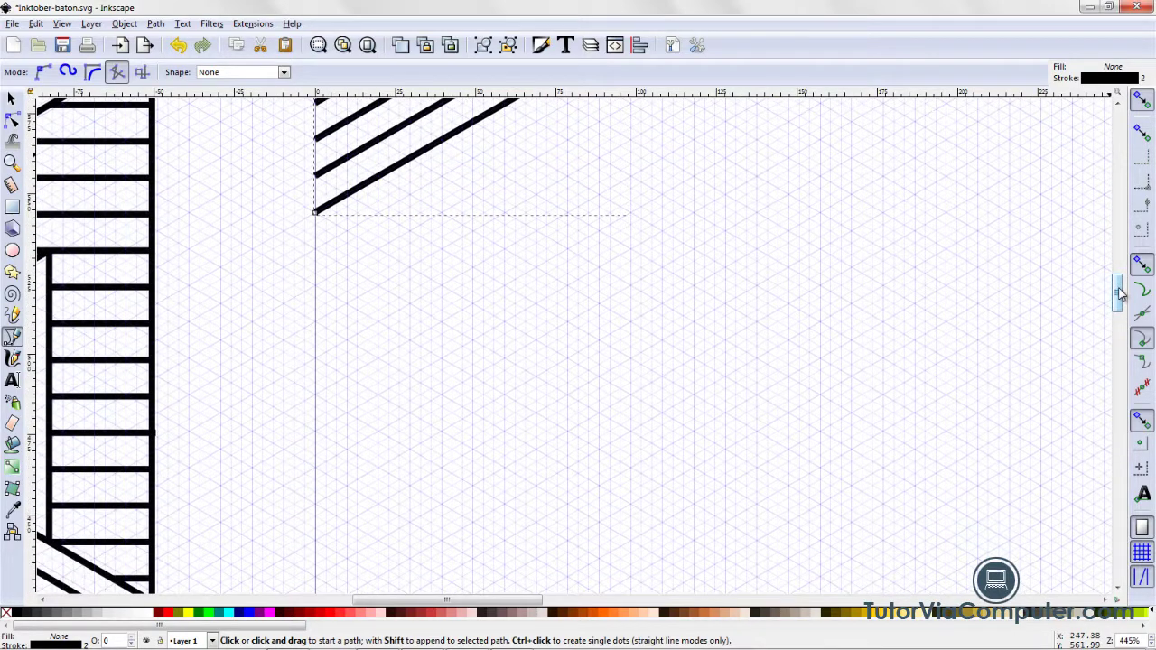
pyautogui.click(316, 214)
pyautogui.click(348, 199)
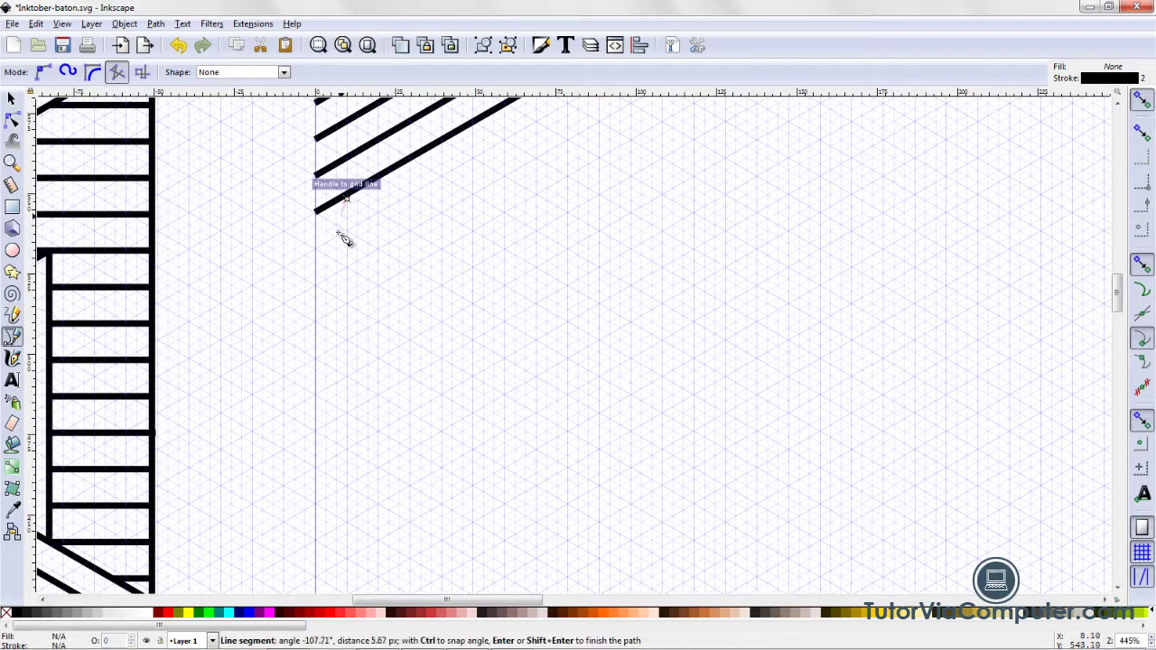
pyautogui.click(348, 343)
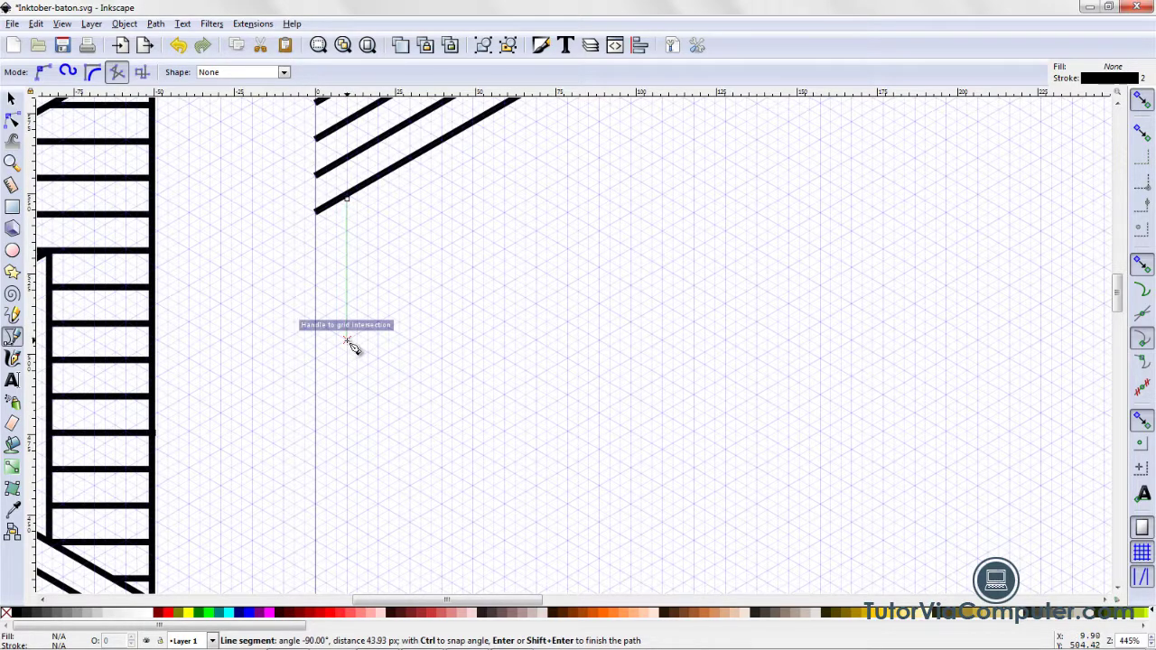
pyautogui.press('Return')
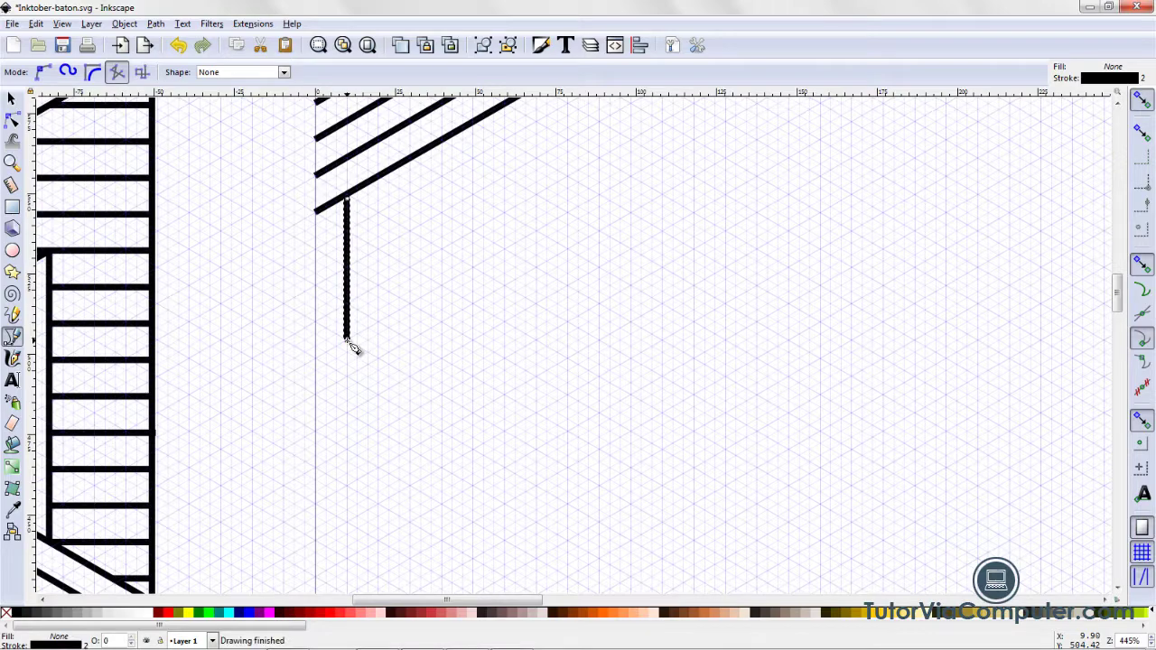
pyautogui.click(379, 177)
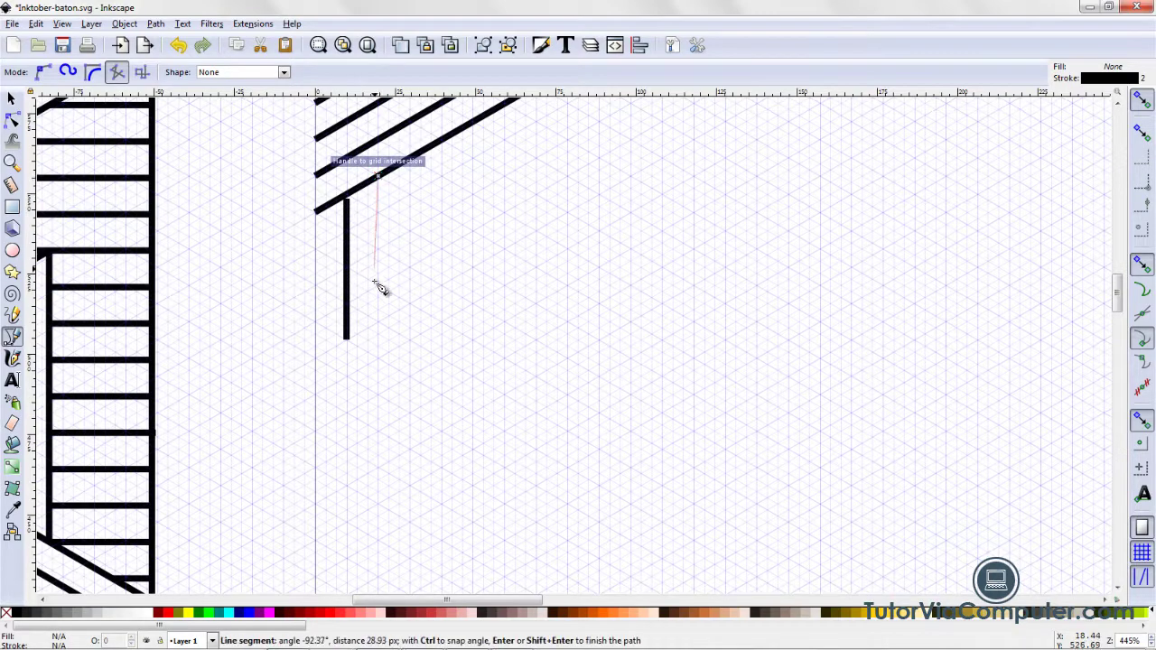
pyautogui.click(378, 360)
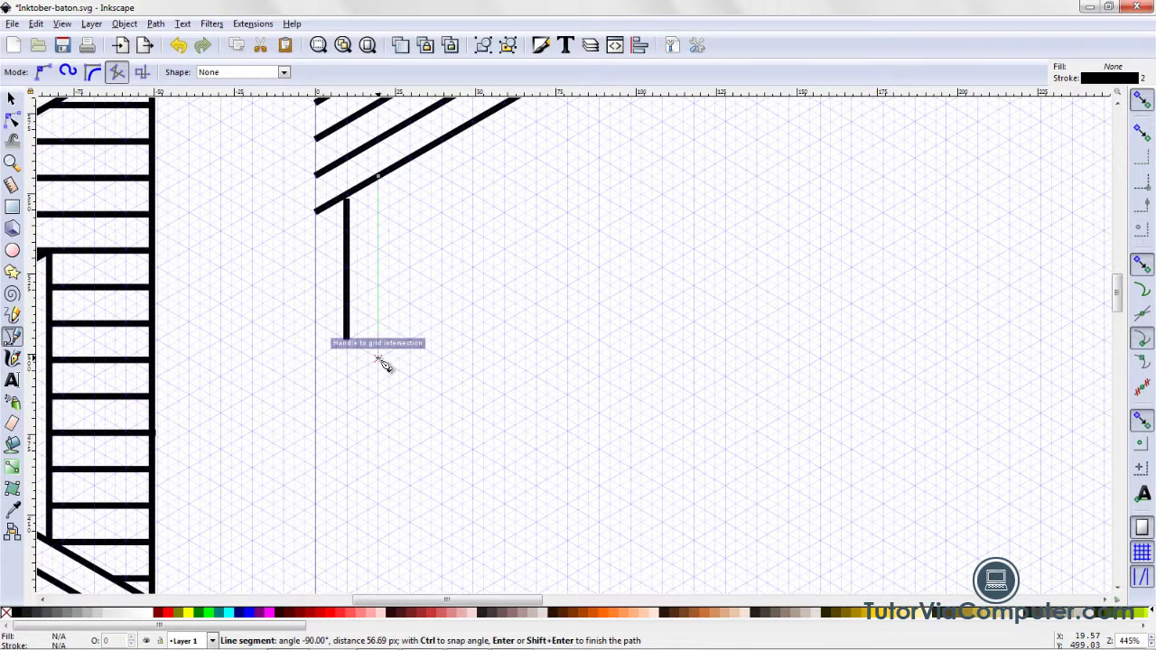
pyautogui.press('Return')
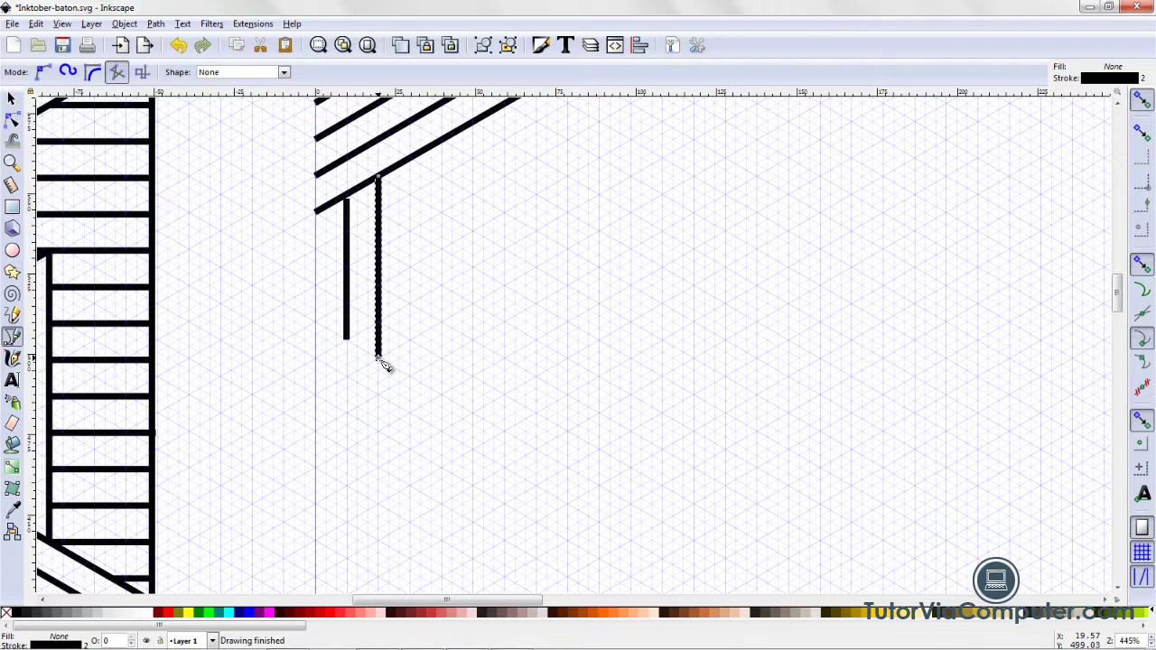
# Step: Draw the third, fourth and fifth vertical sticks, each reaching lower than the last
pyautogui.click(411, 161)
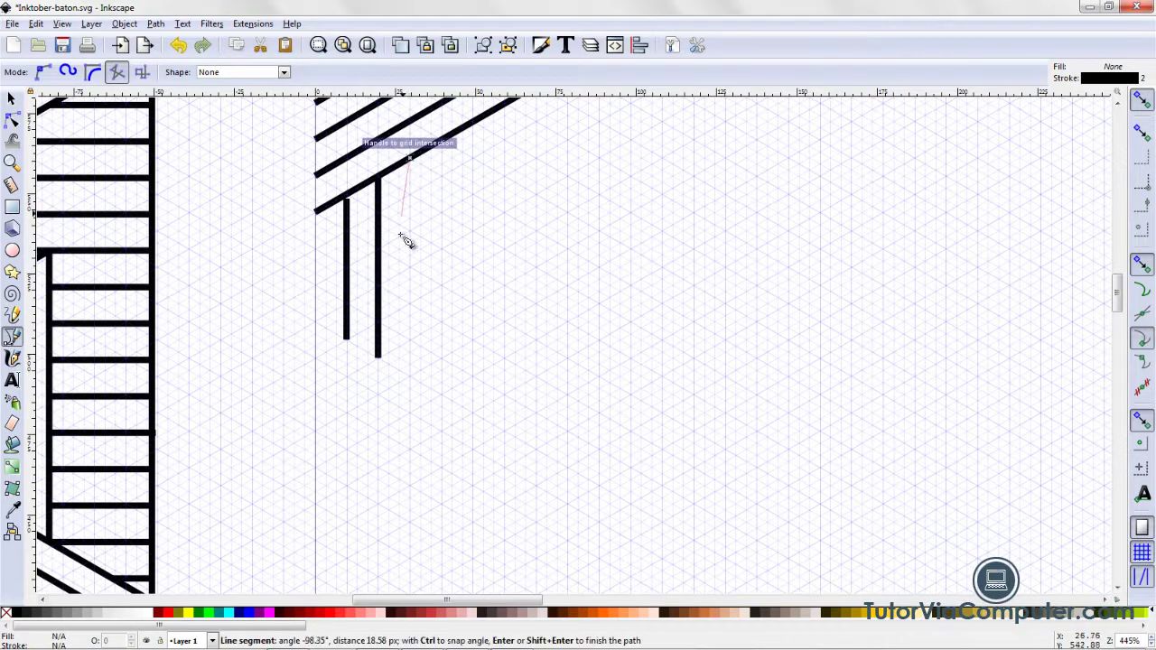
pyautogui.click(411, 379)
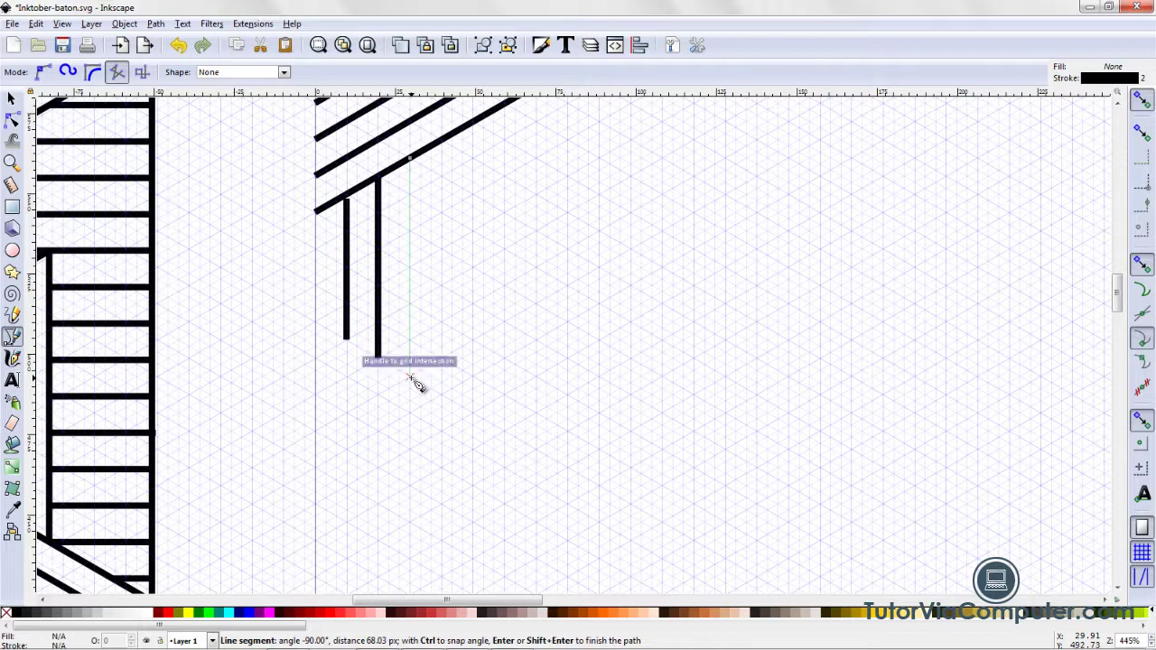
pyautogui.rightClick(411, 379)
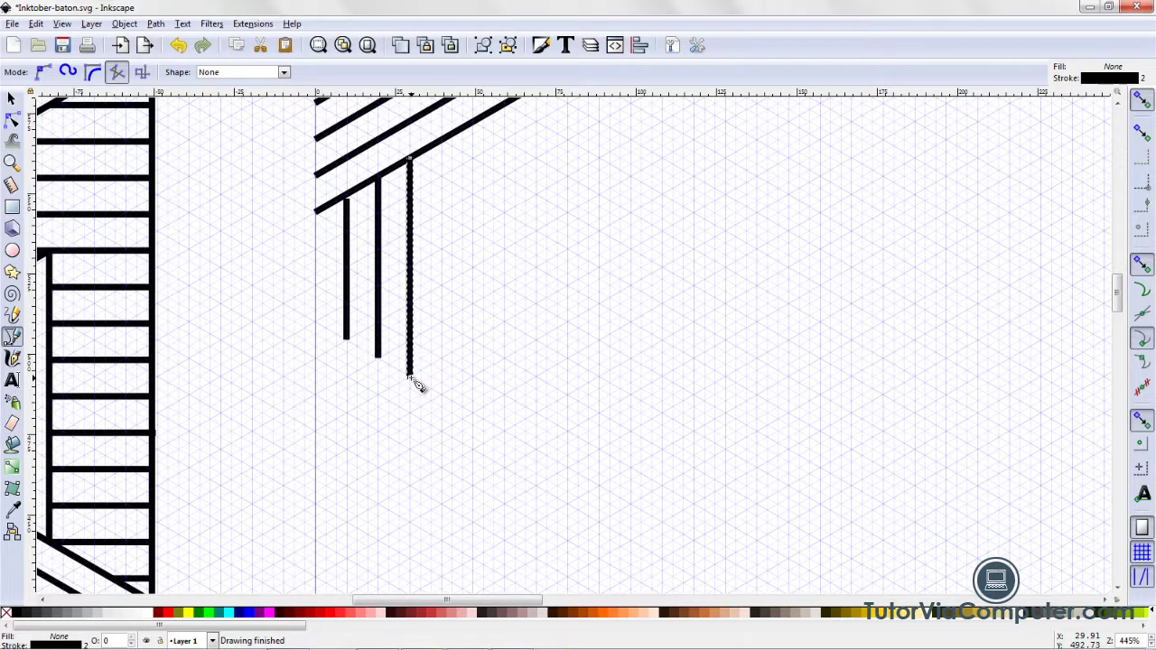
pyautogui.click(442, 142)
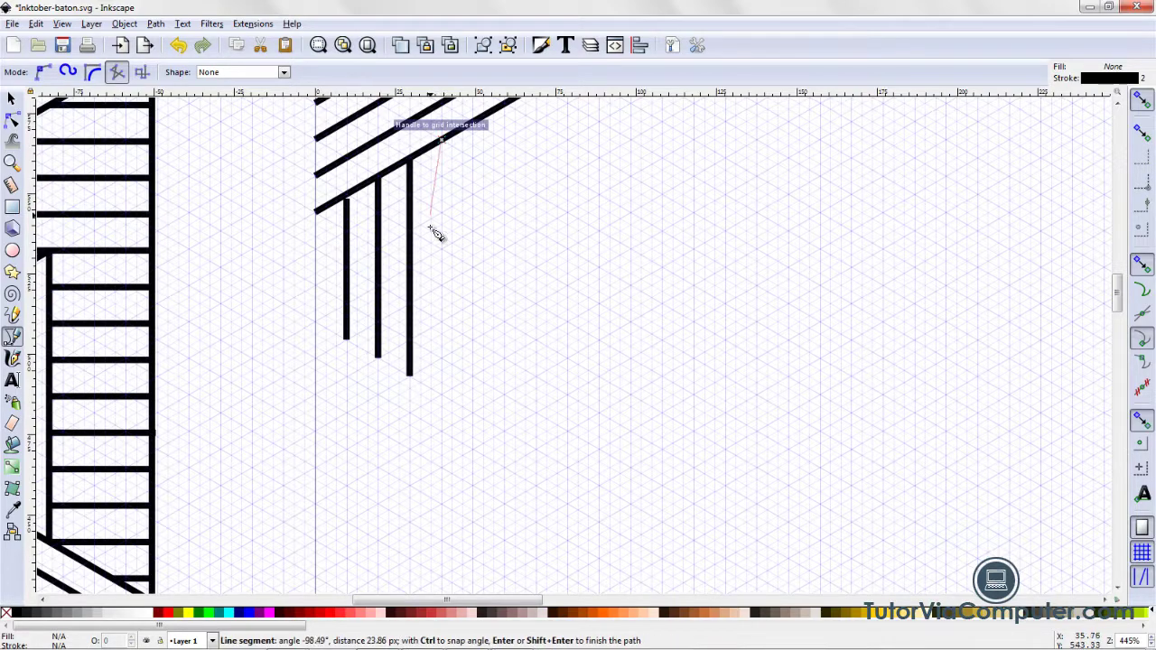
pyautogui.click(443, 399)
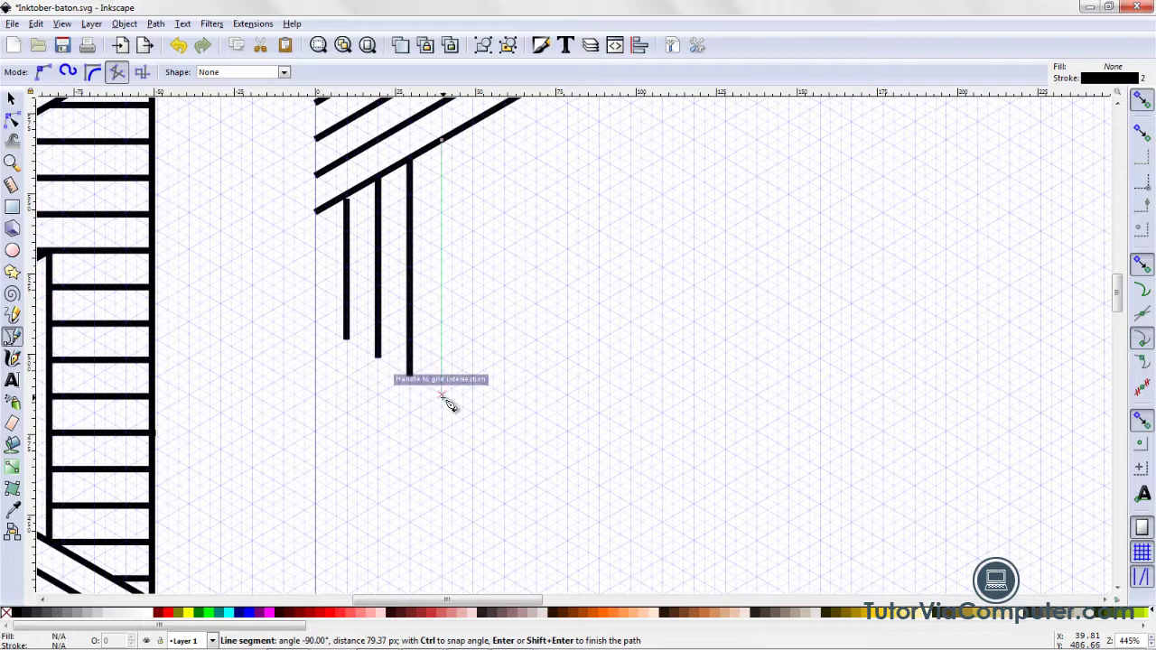
pyautogui.press('Return')
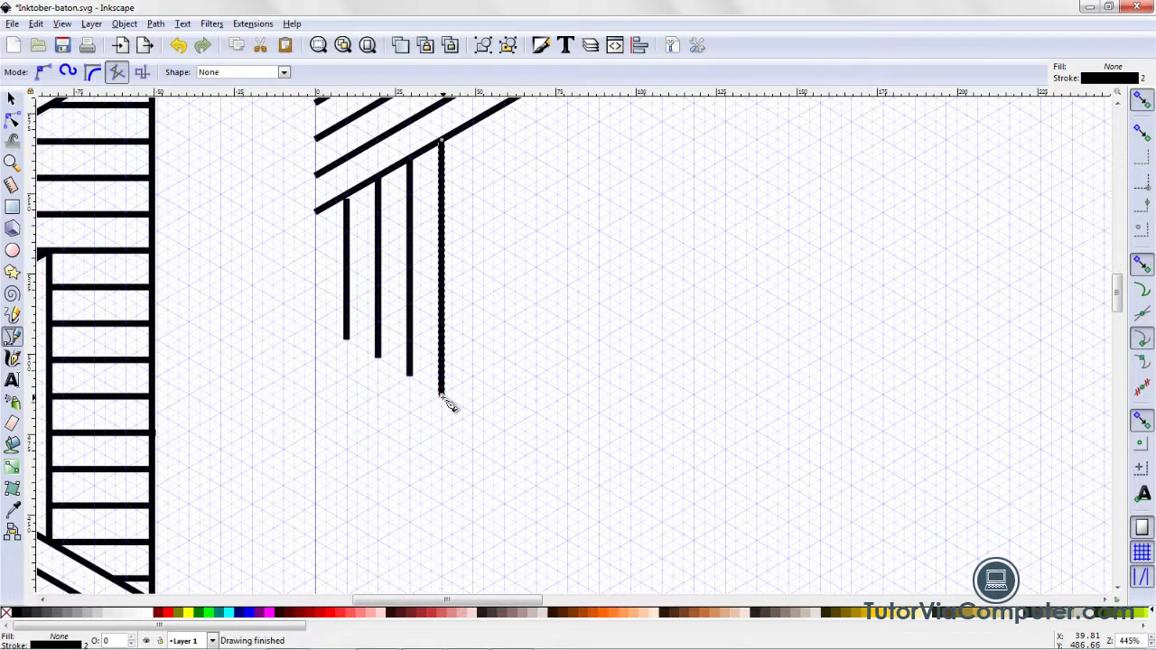
pyautogui.click(471, 122)
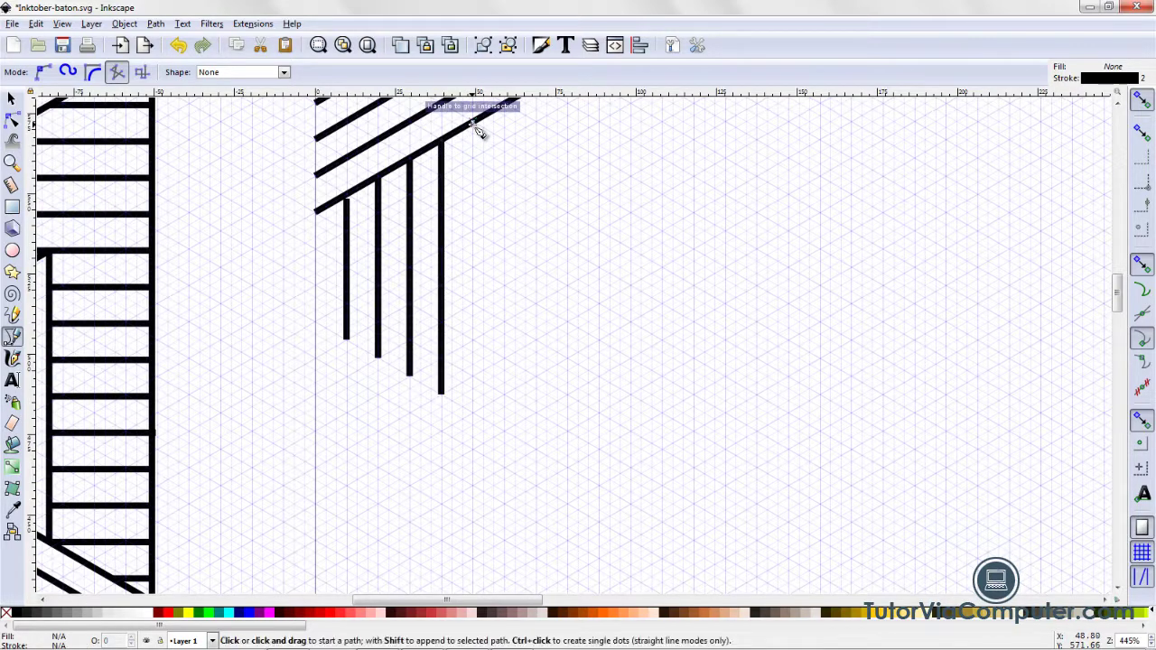
pyautogui.click(472, 122)
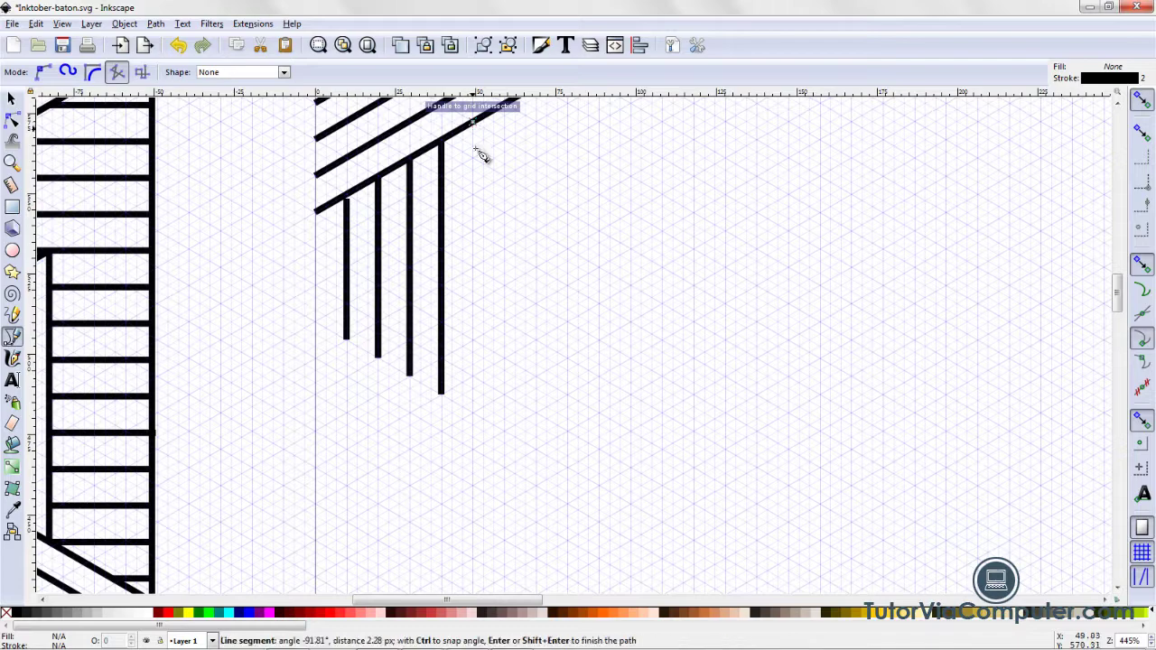
pyautogui.click(472, 415)
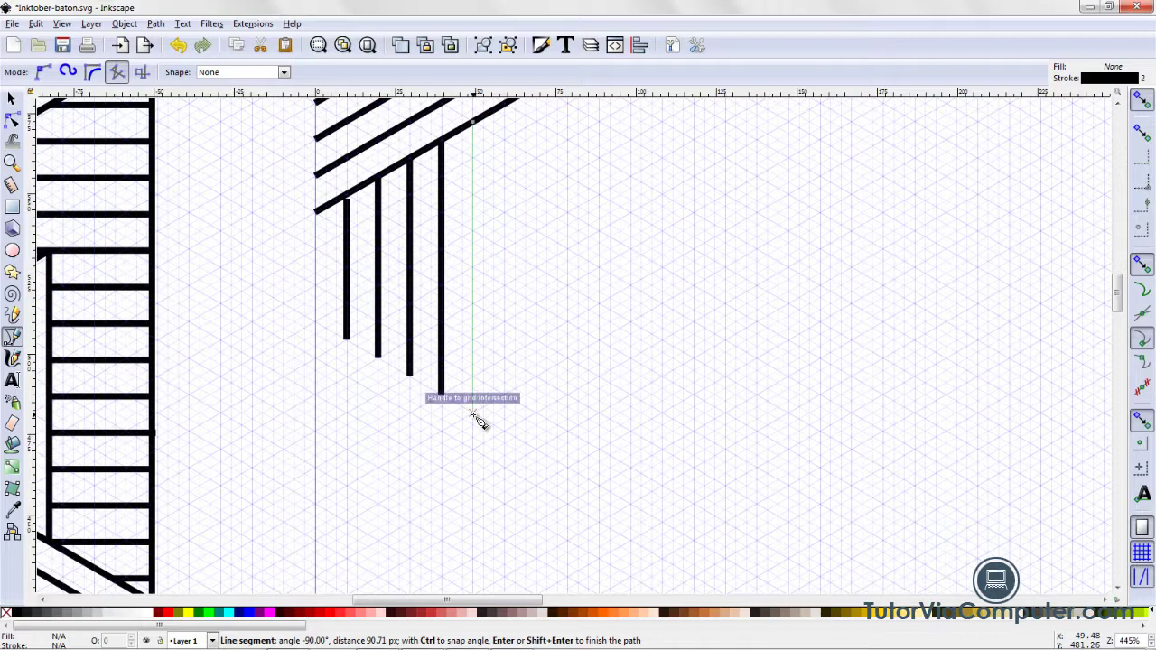
pyautogui.press('Return')
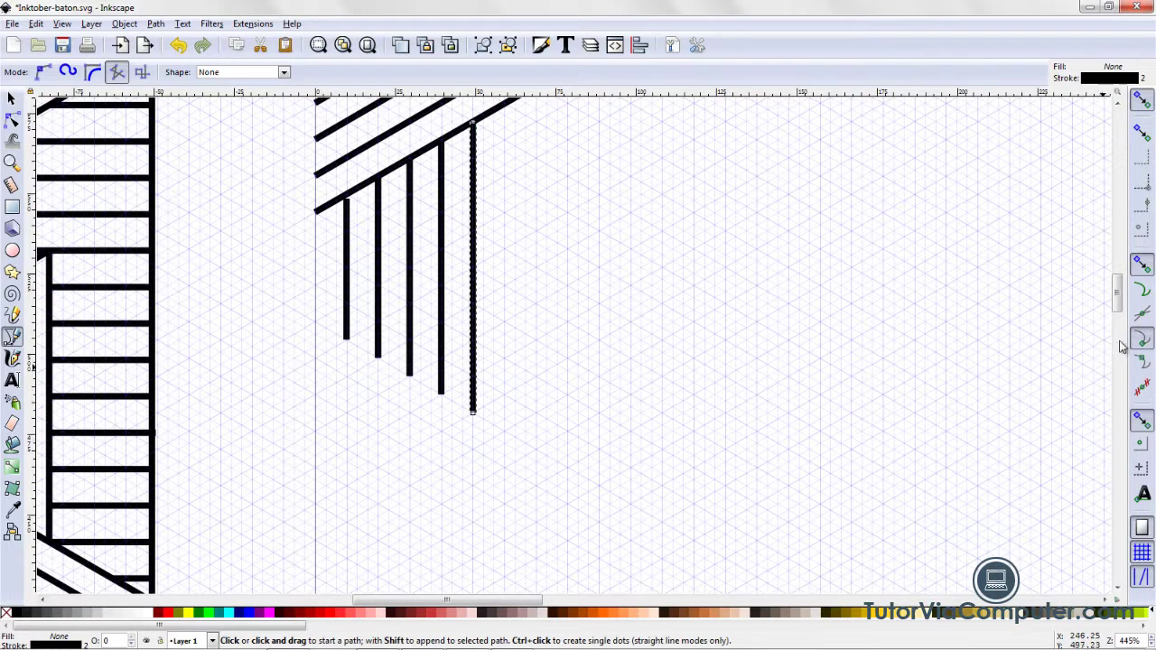
pyautogui.scroll(3, 1122, 307)
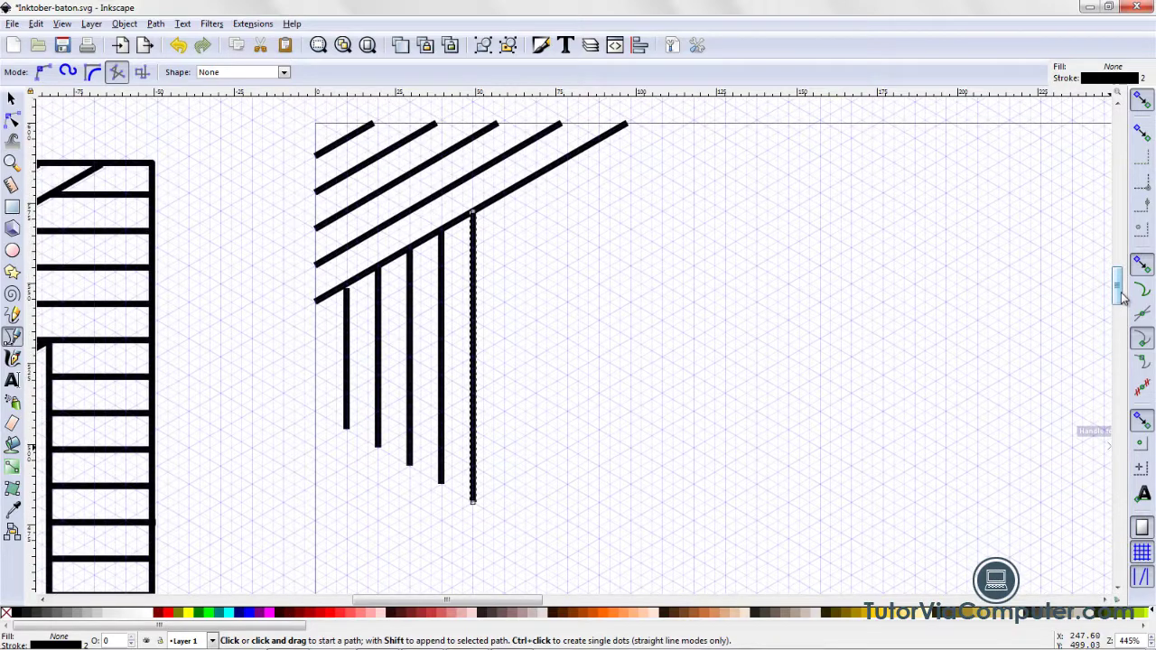
pyautogui.scroll(1, 1122, 298)
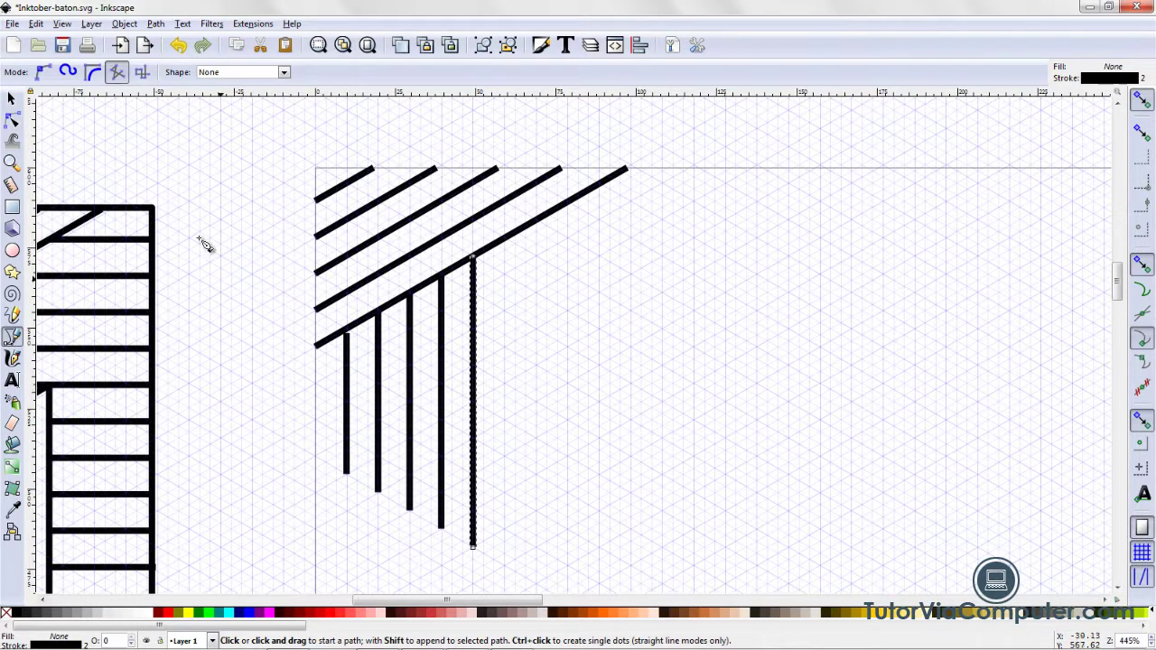
# Step: Switch the pen to grid-axis lines and draw a horizontal line plus a new vertical stick
pyautogui.click(142, 74)
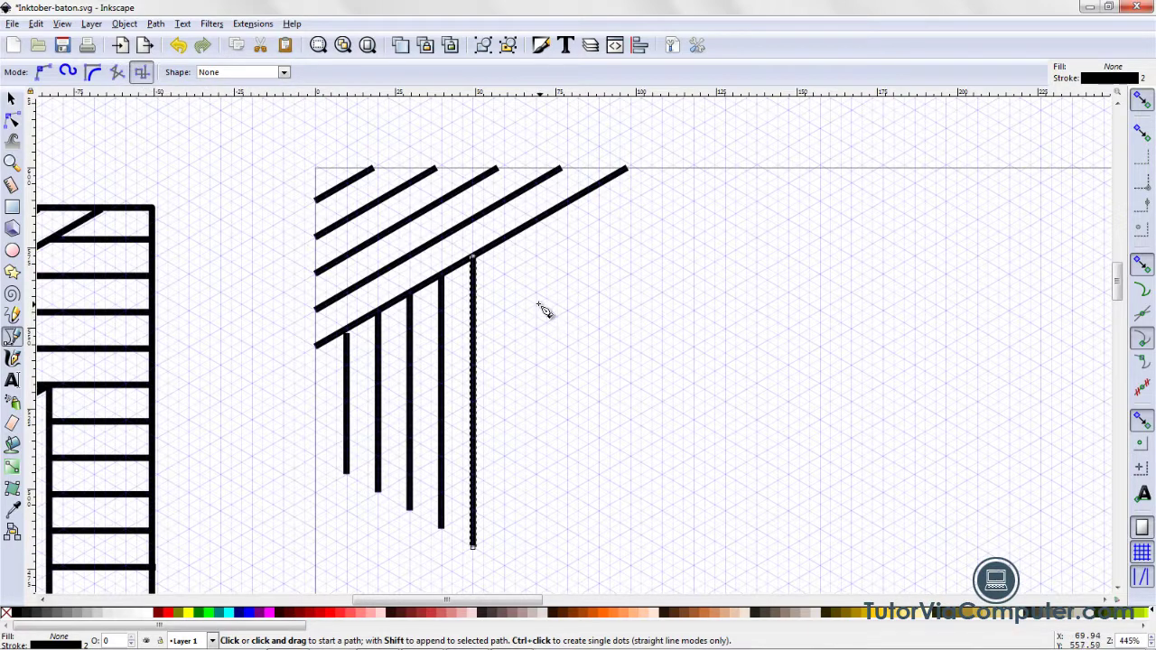
pyautogui.click(473, 275)
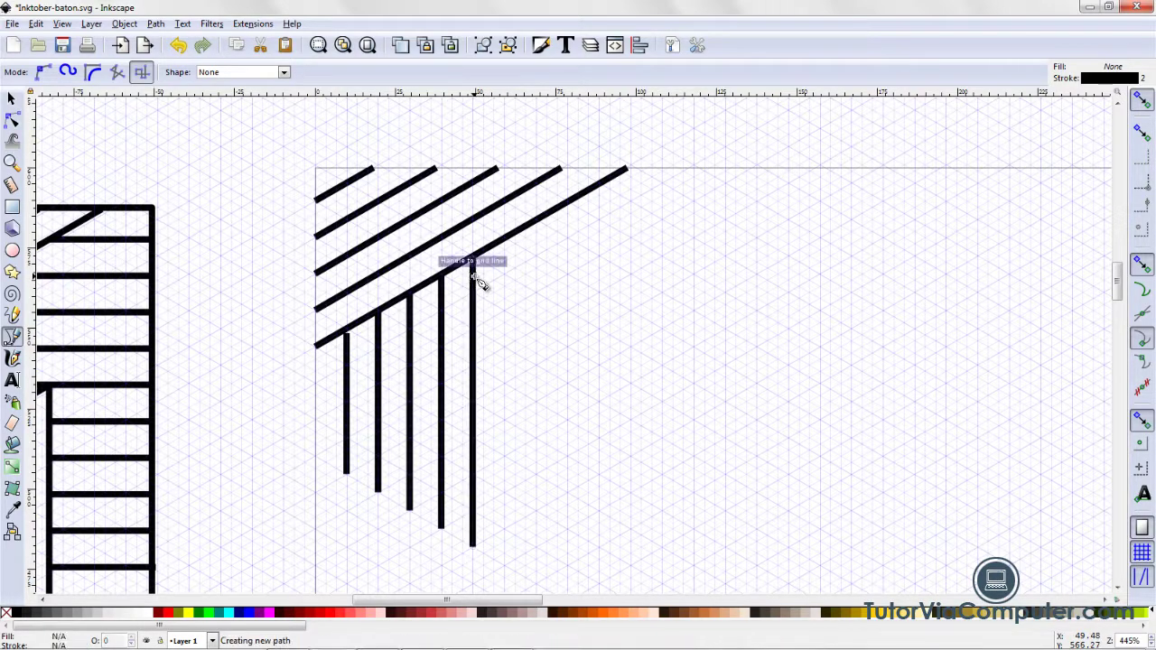
pyautogui.rightClick(526, 274)
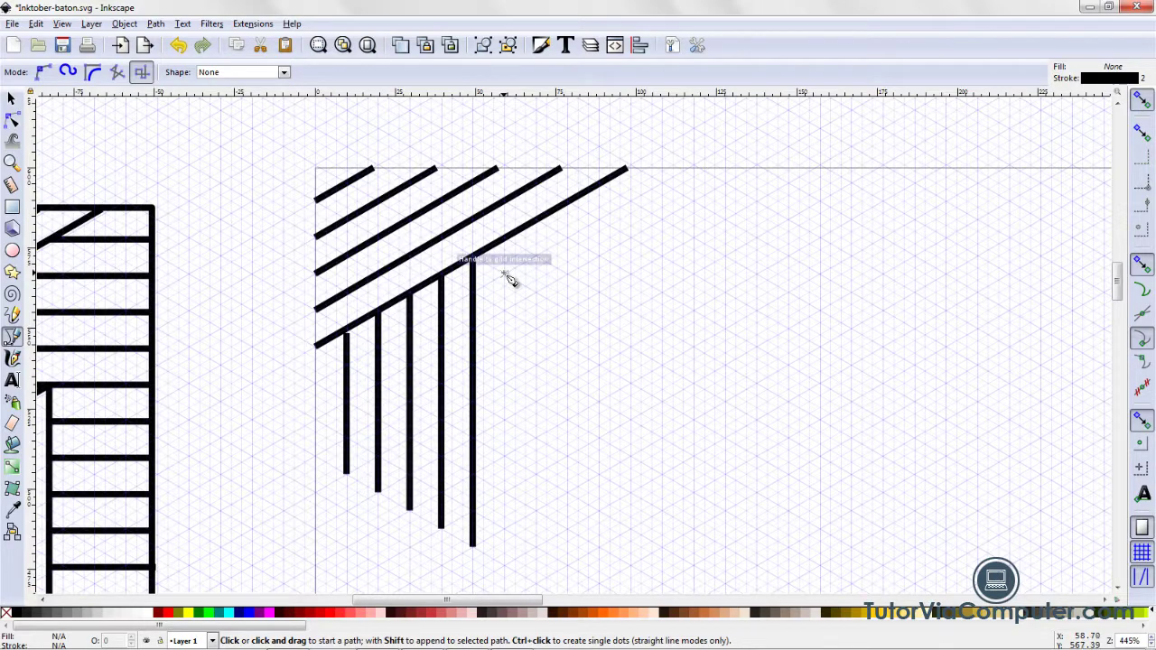
pyautogui.click(506, 277)
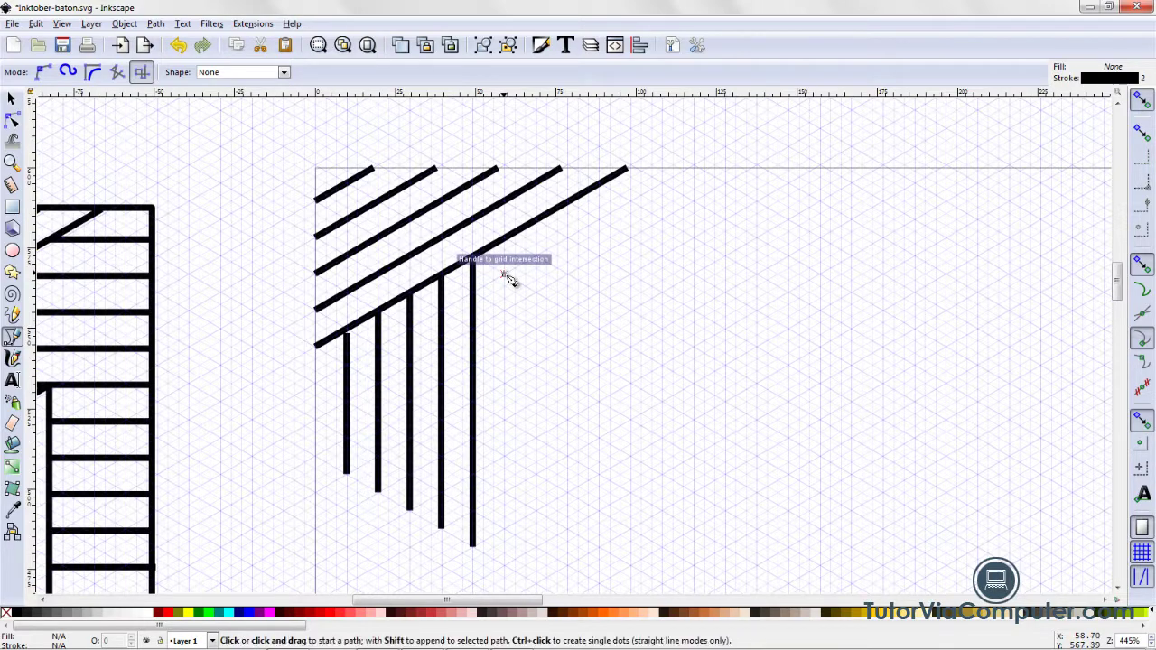
pyautogui.click(505, 274)
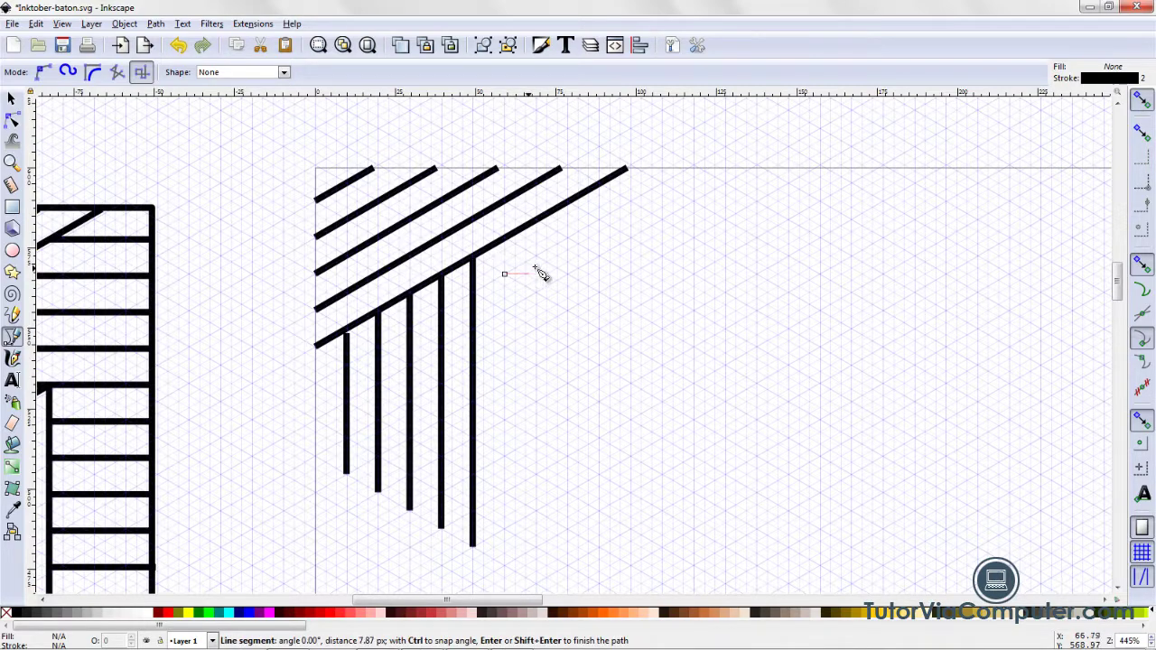
pyautogui.click(757, 274)
pyautogui.press('Return')
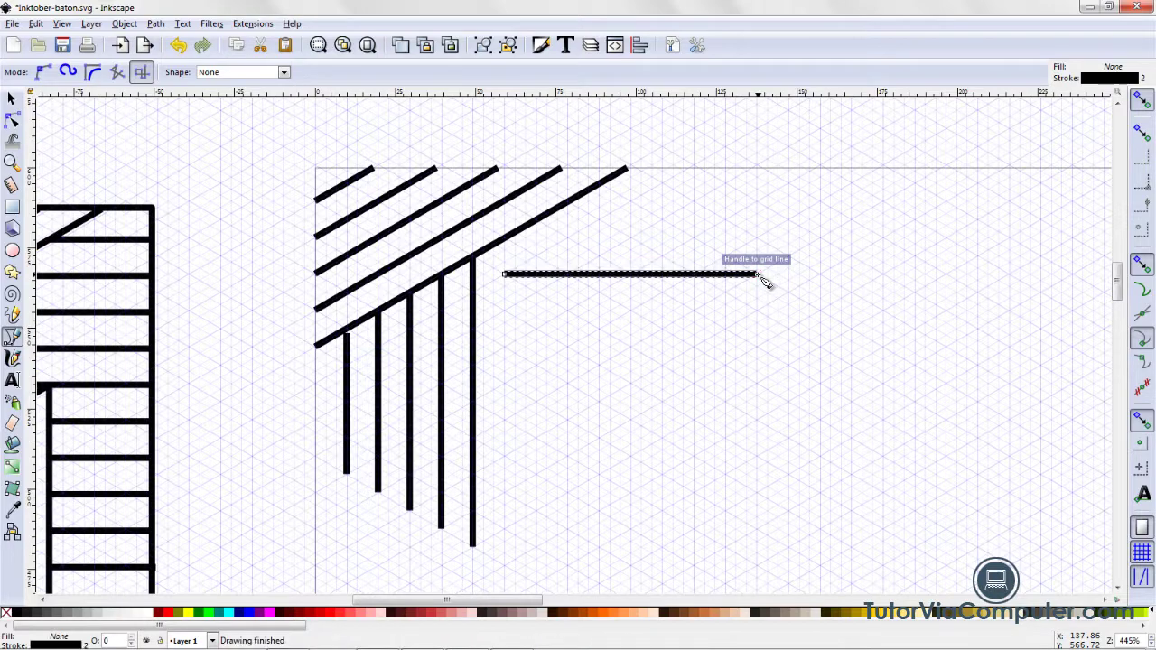
pyautogui.click(508, 242)
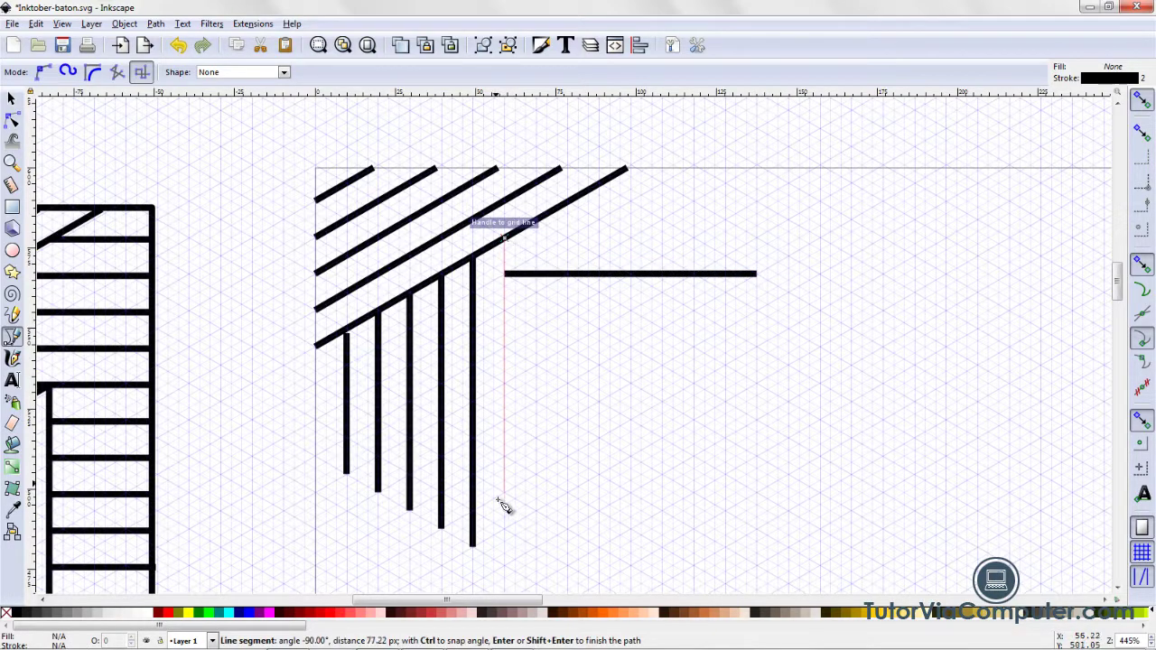
pyautogui.click(506, 564)
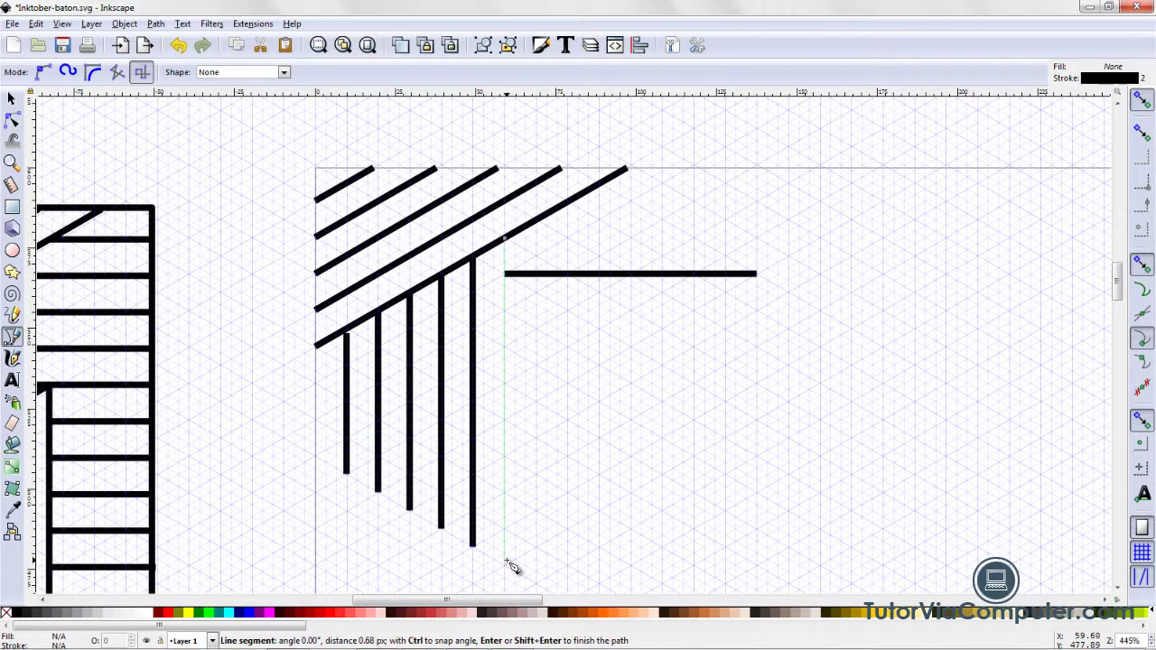
pyautogui.press('Return')
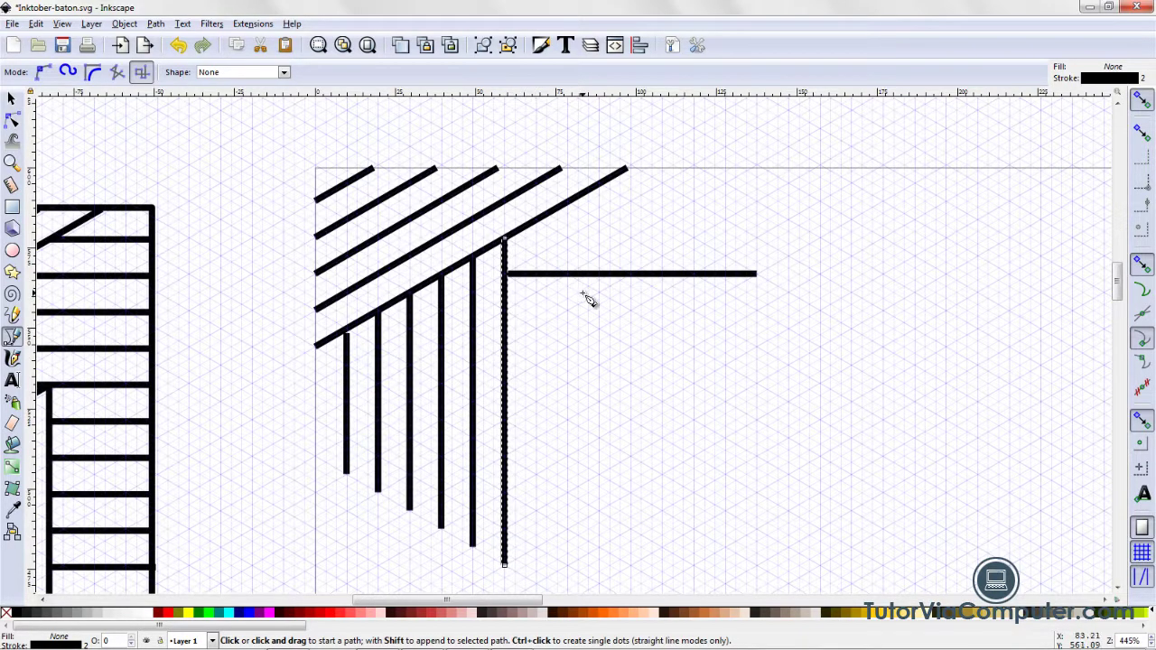
# Step: Draw more parallel horizontal sticks running right from the new vertical stick
pyautogui.click(505, 310)
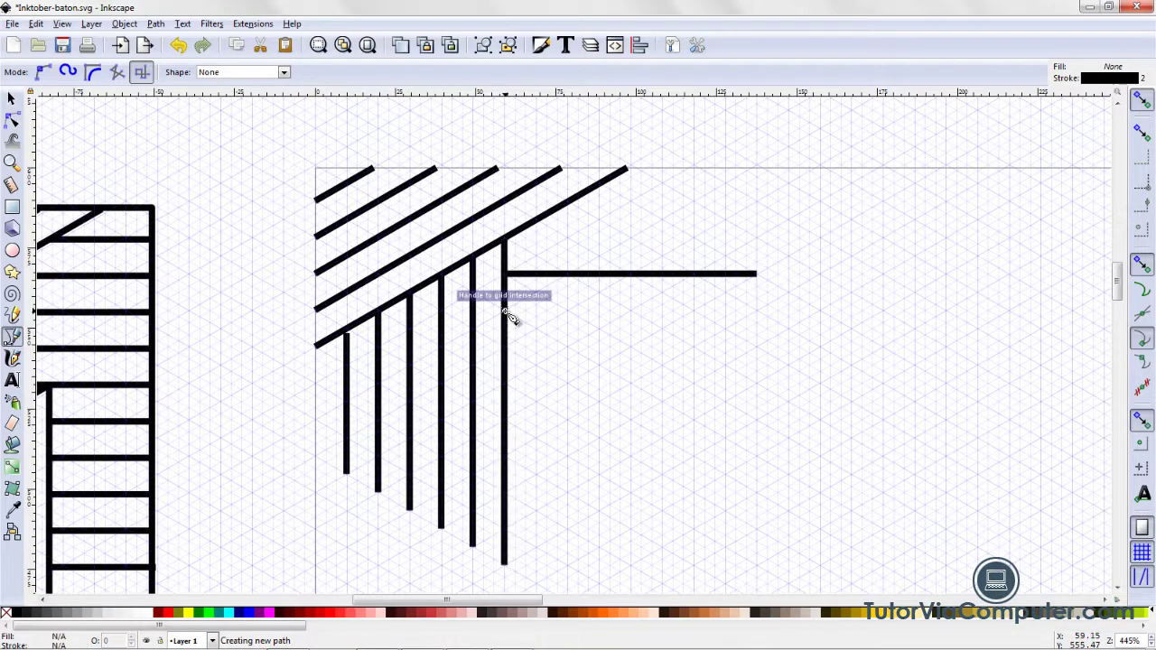
pyautogui.click(505, 311)
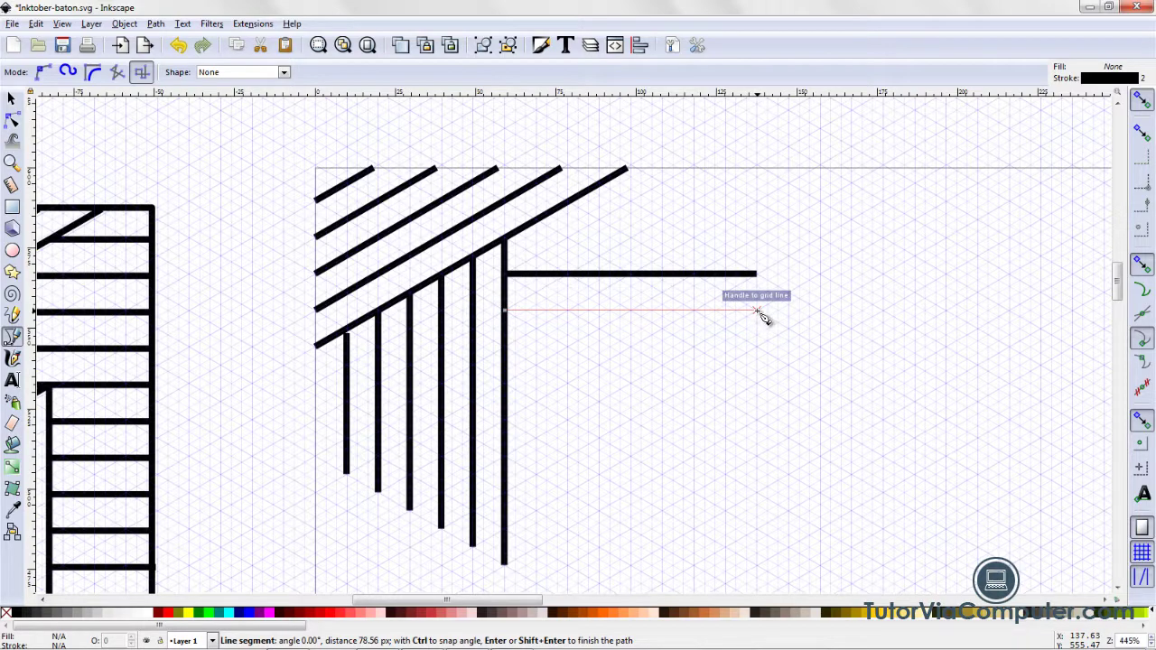
pyautogui.click(757, 311)
pyautogui.press('Return')
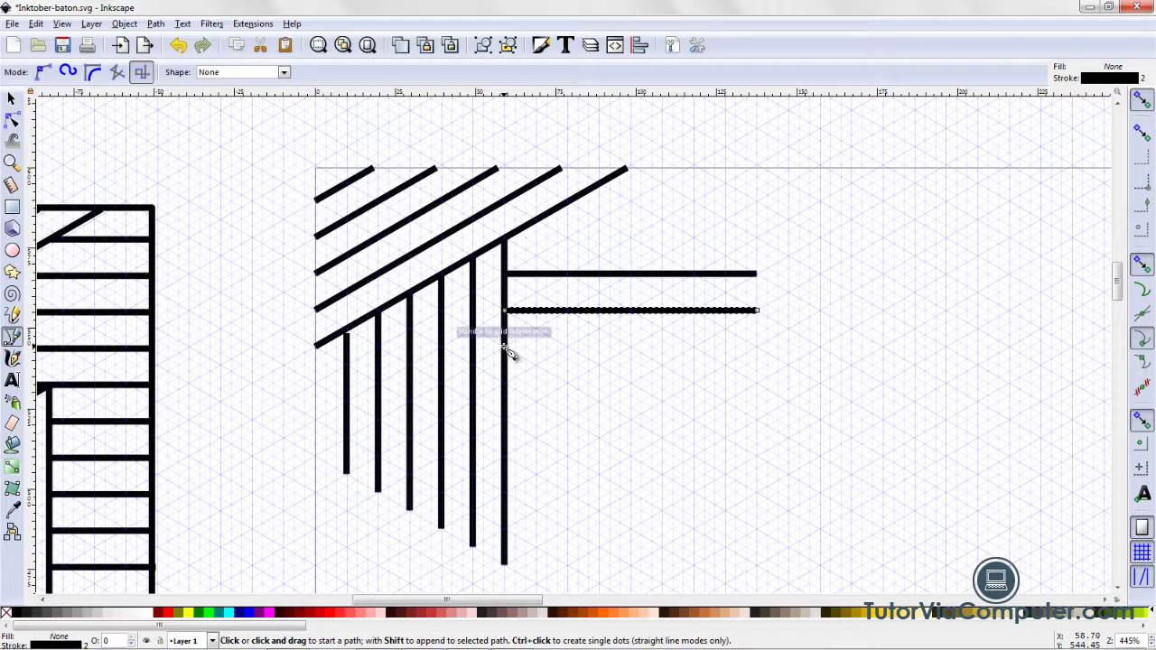
pyautogui.click(506, 348)
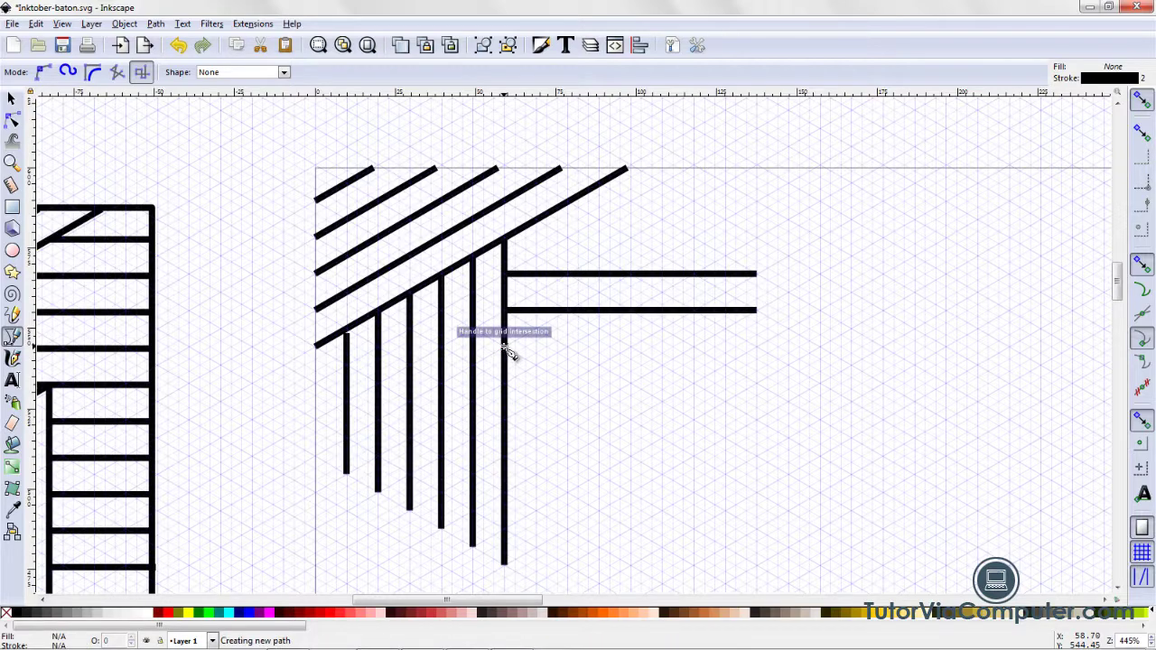
pyautogui.click(511, 350)
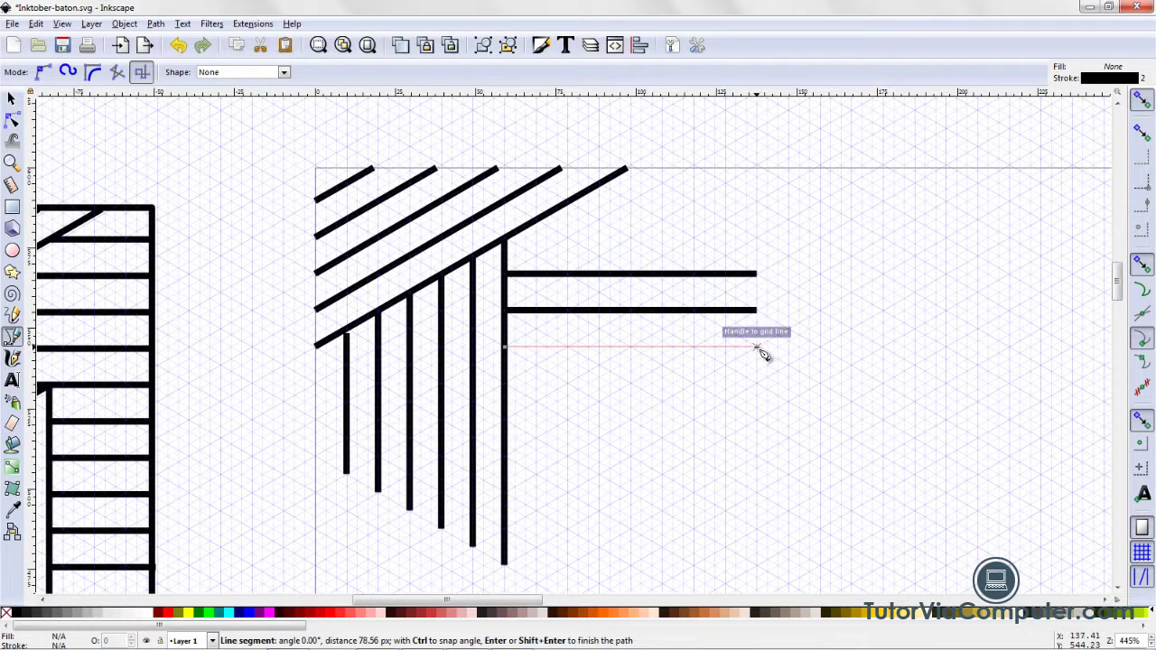
pyautogui.press('Return')
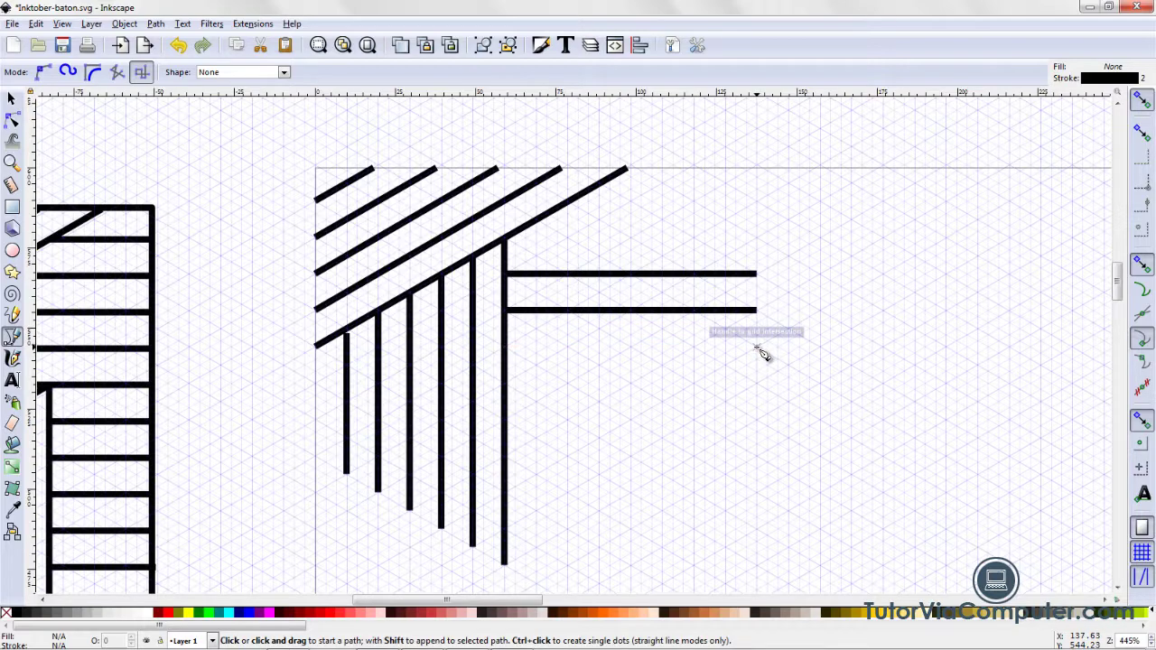
pyautogui.click(758, 348)
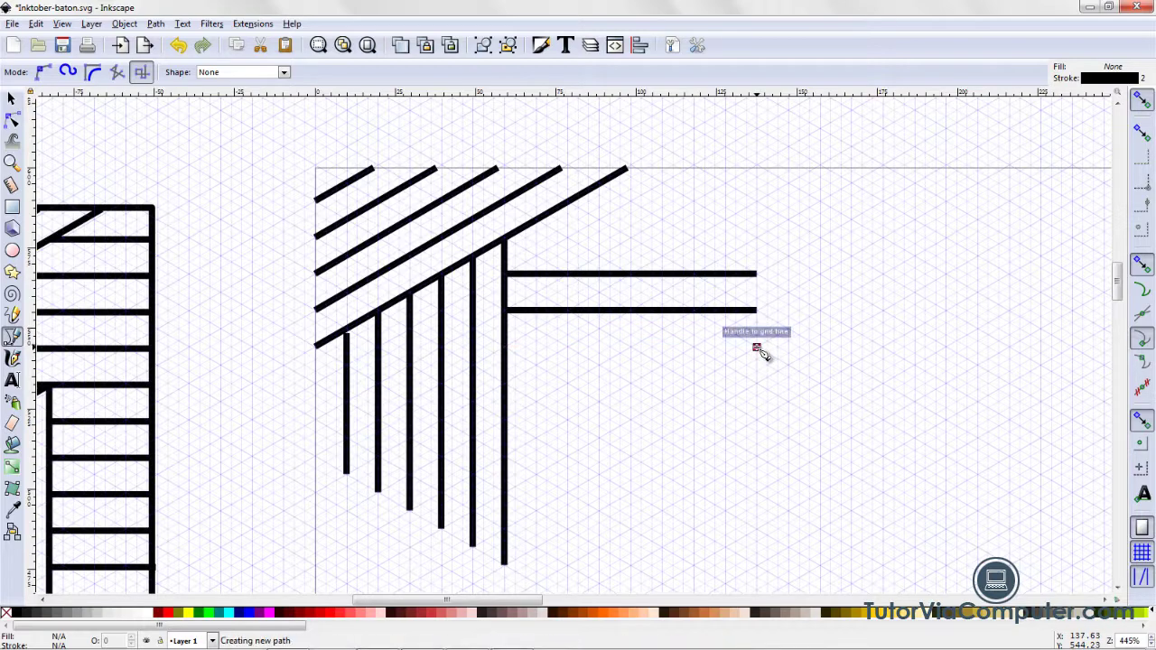
pyautogui.click(503, 348)
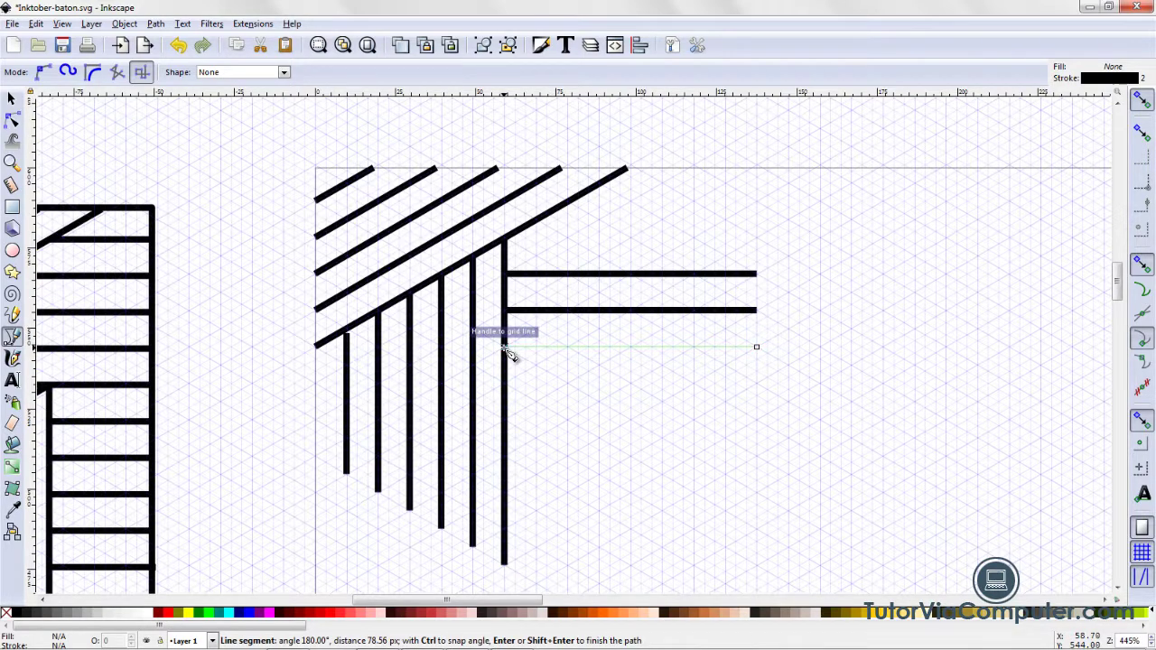
pyautogui.press('Return')
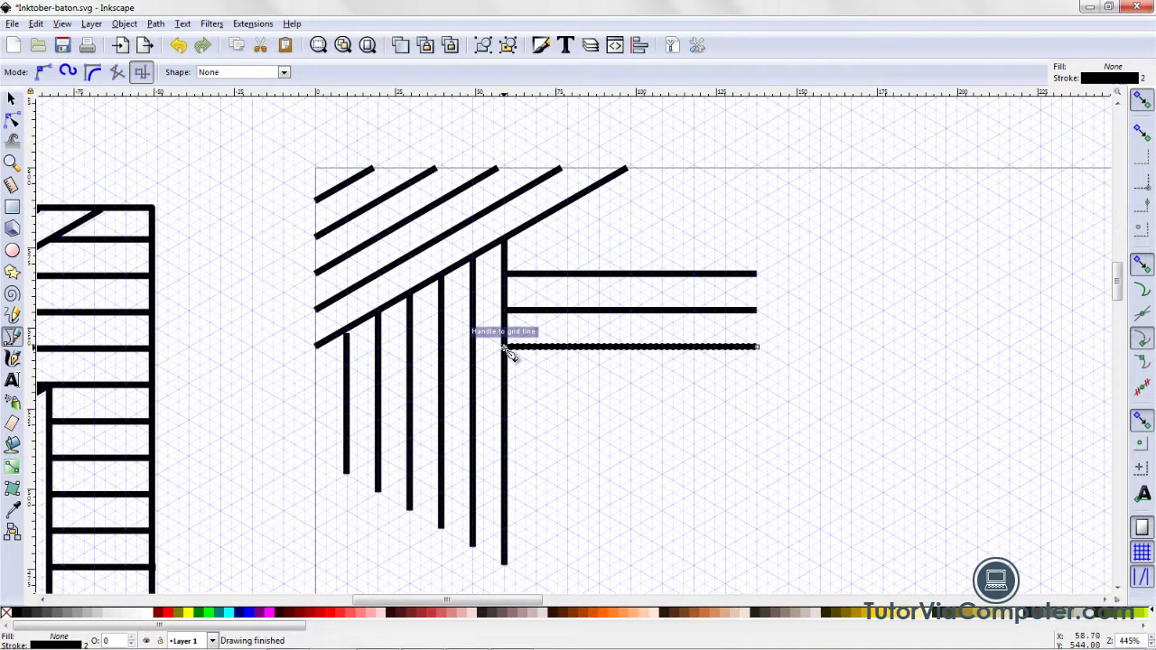
pyautogui.click(757, 383)
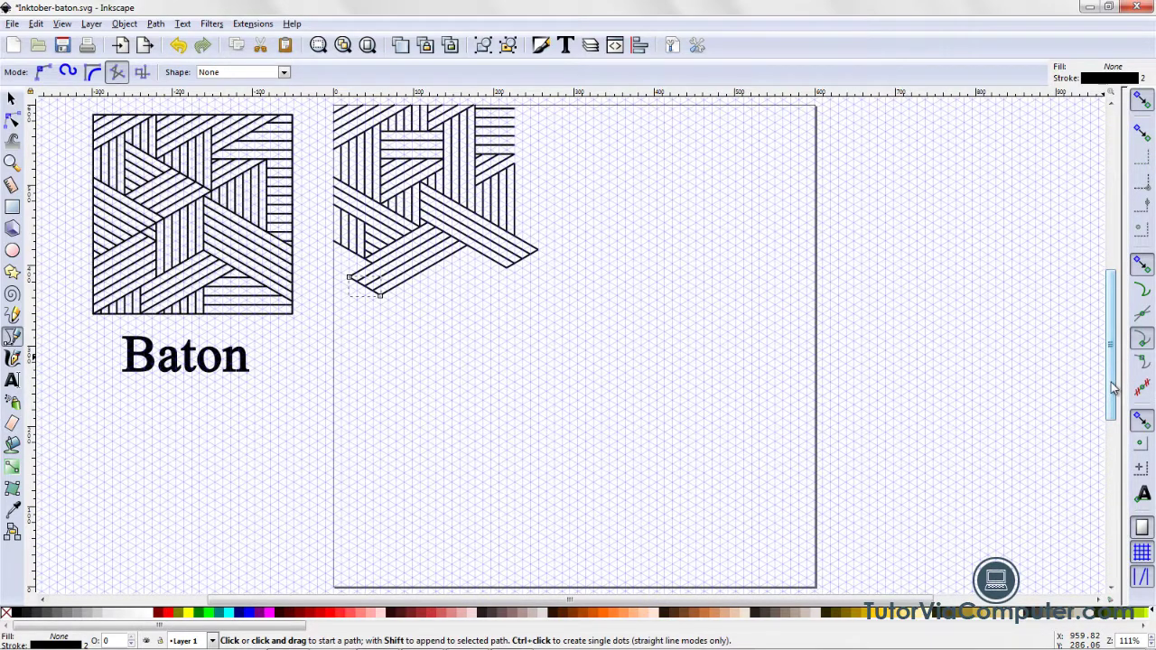
# Step: Draw three parallel -30° diagonal sticks just beyond the page's top-right corner
pyautogui.scroll(2, 1104, 365)
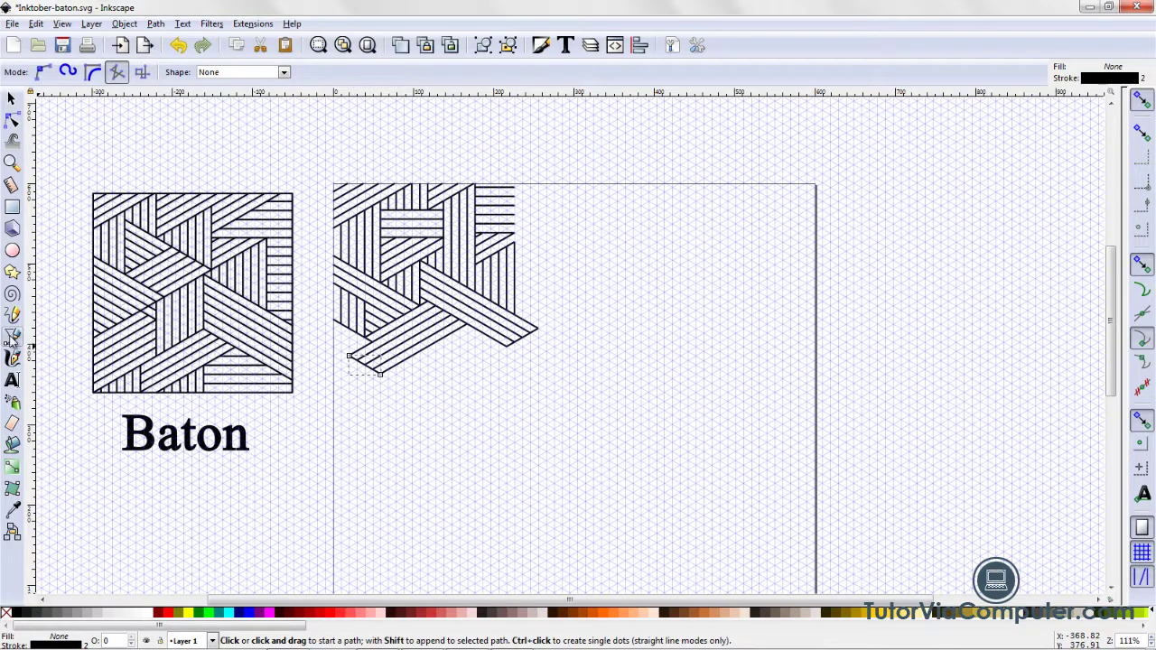
pyautogui.click(816, 216)
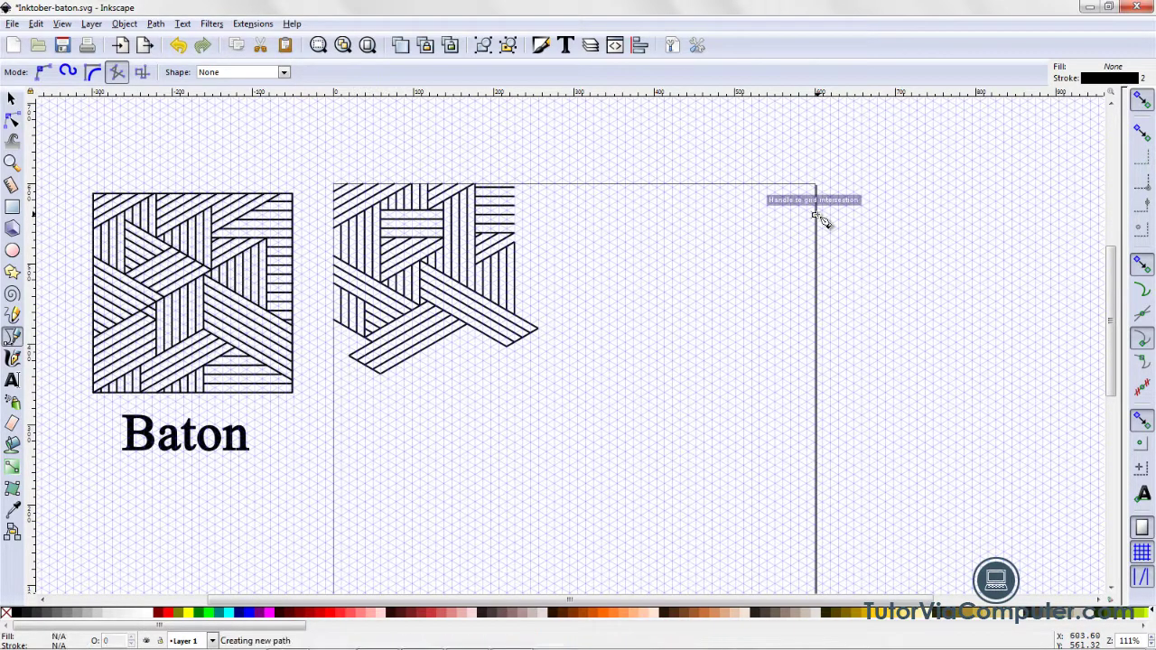
pyautogui.doubleClick(919, 276)
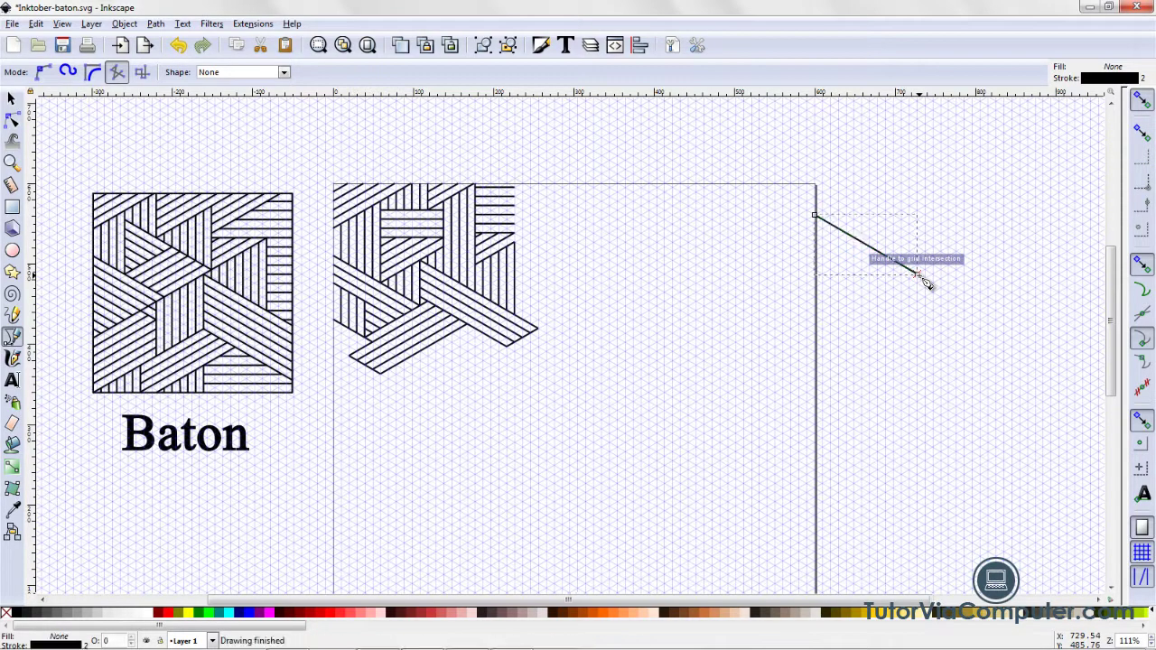
pyautogui.click(822, 200)
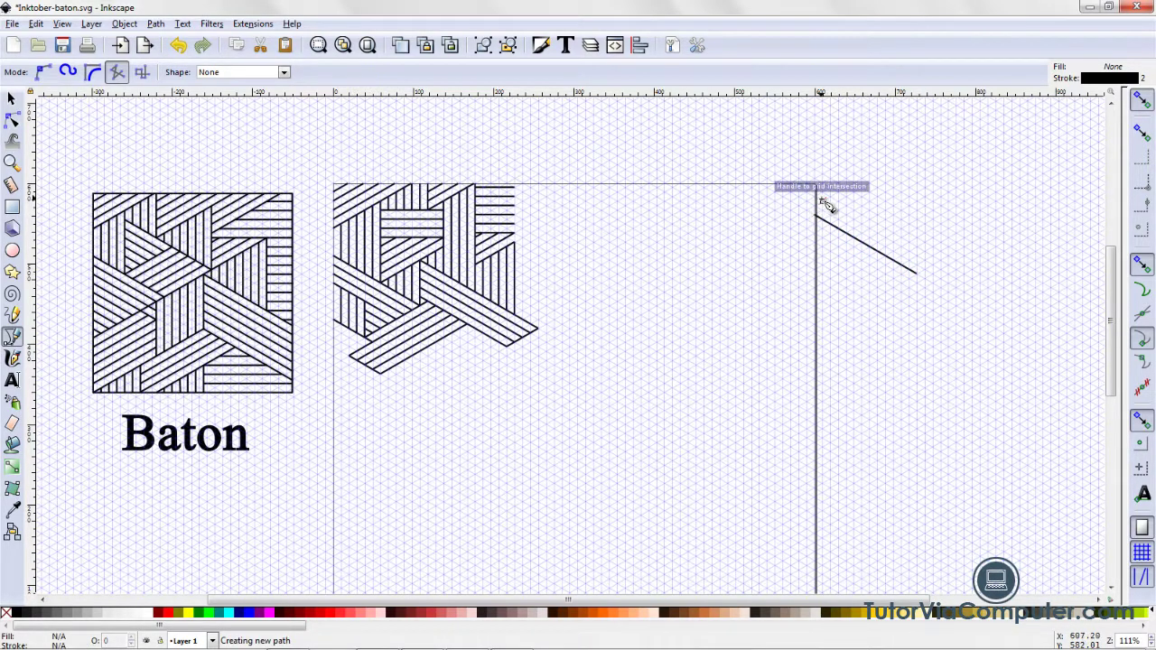
pyautogui.doubleClick(935, 268)
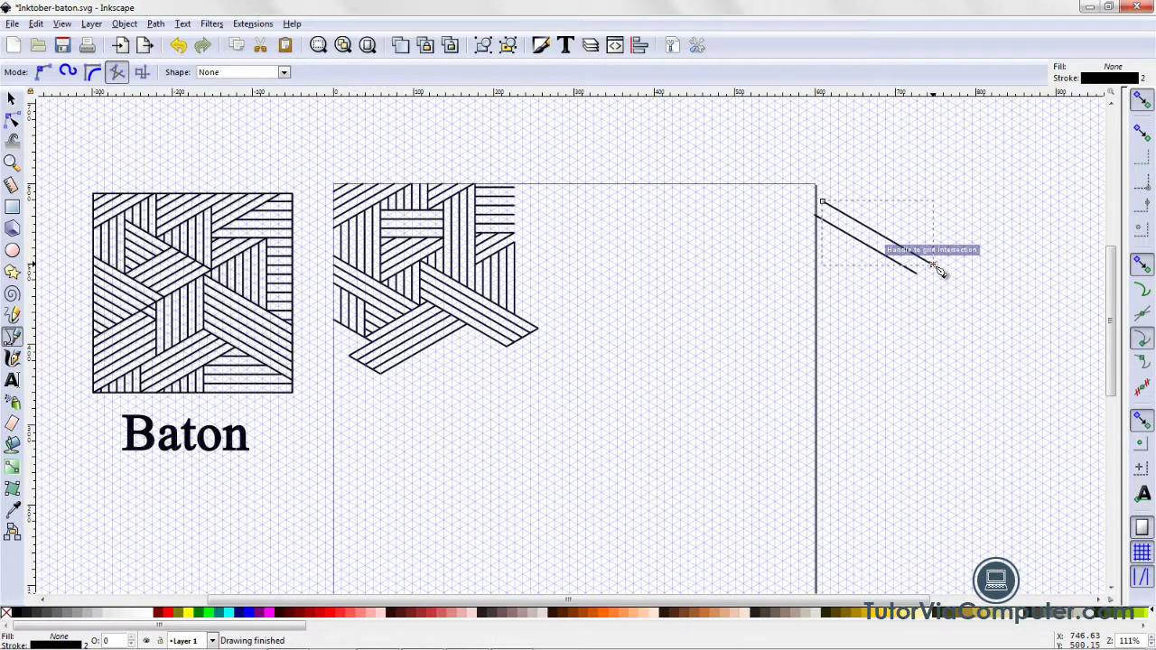
pyautogui.click(839, 192)
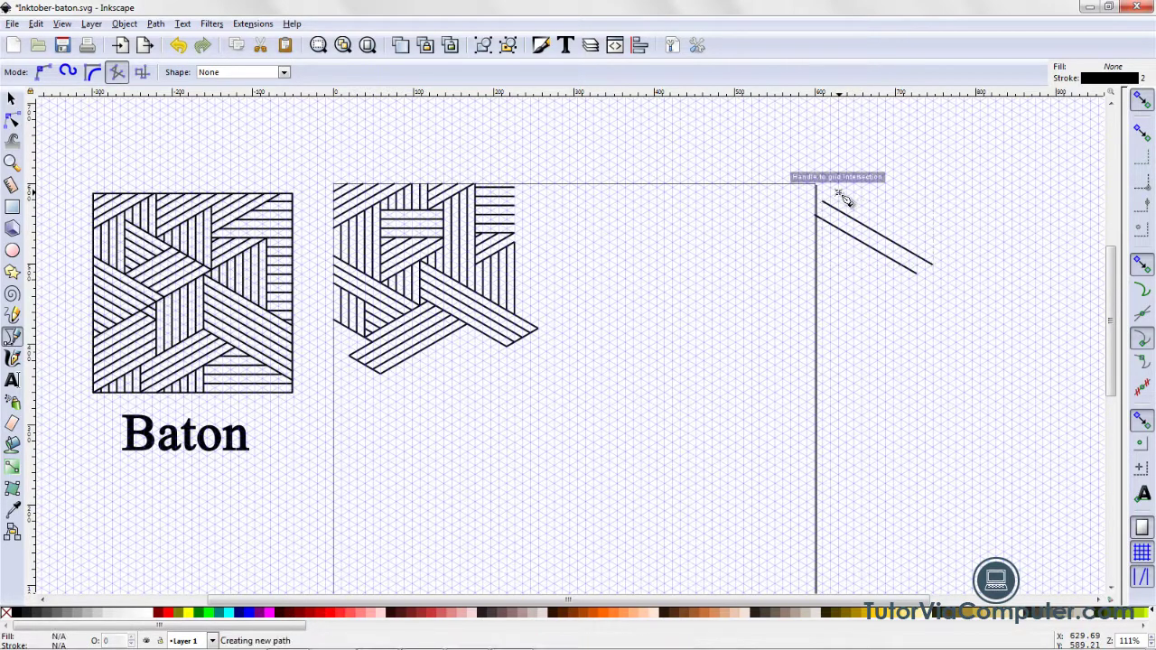
pyautogui.doubleClick(958, 262)
pyautogui.press('F1')
pyautogui.press('Escape')
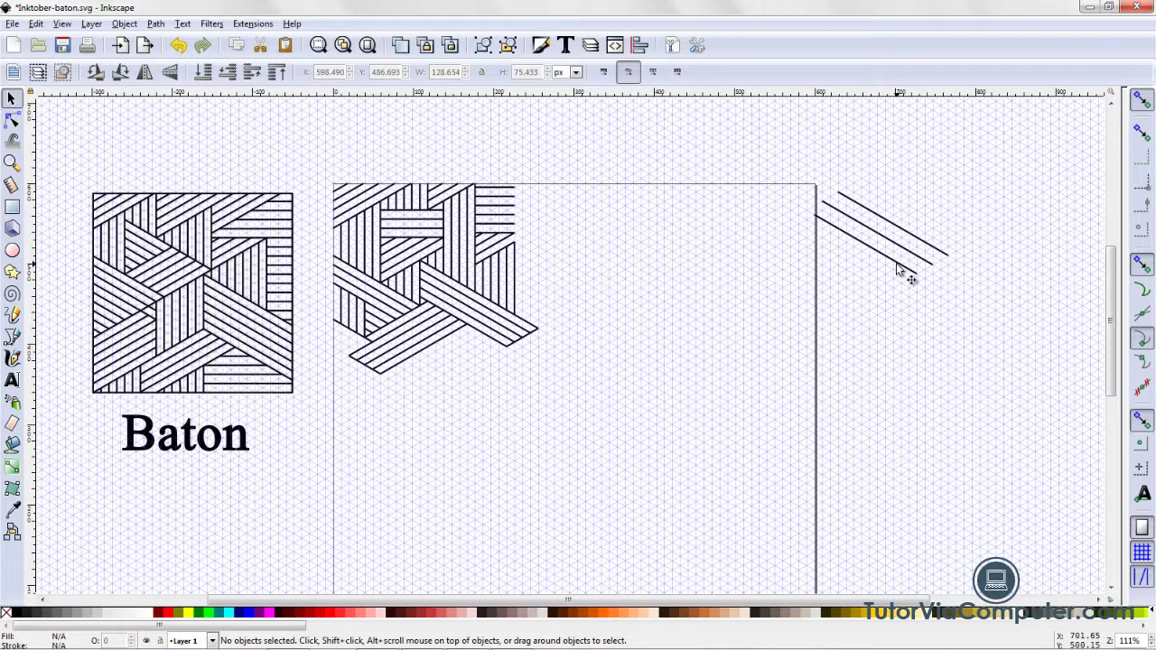
# Step: Shift the three off-page diagonals into an evenly spaced parallel set, then select the woven pattern
pyautogui.moveTo(899, 269); pyautogui.dragTo(897, 228)
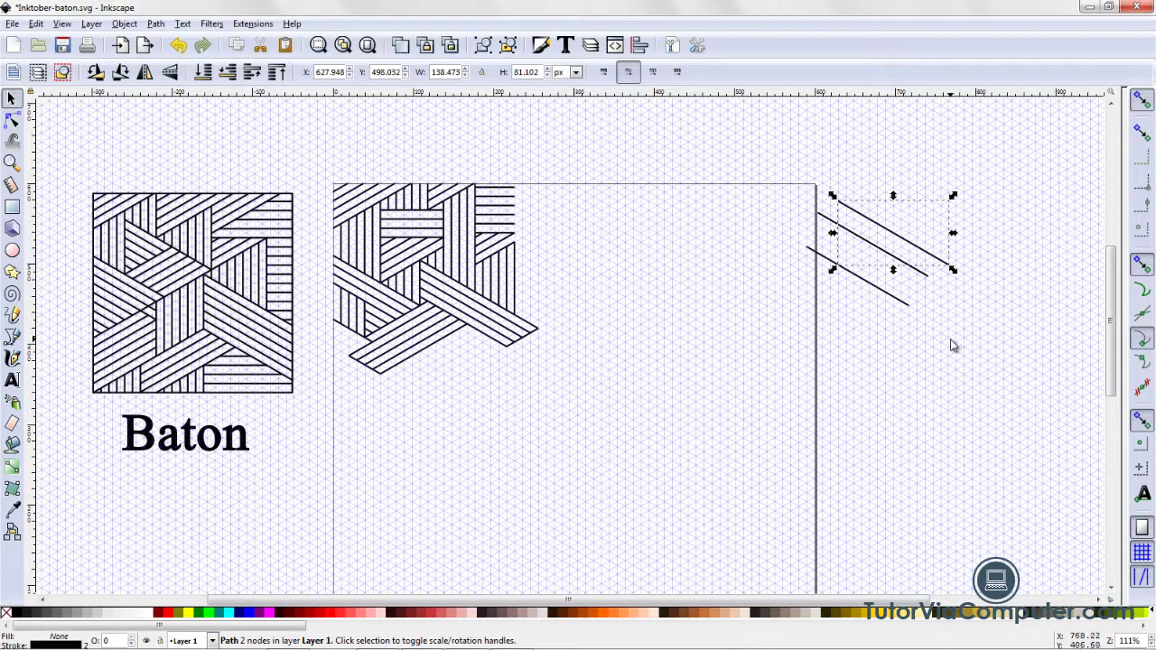
pyautogui.keyDown('shift'); pyautogui.click(928, 278); pyautogui.keyUp('shift')
pyautogui.keyDown('shift'); pyautogui.click(908, 309); pyautogui.keyUp('shift')
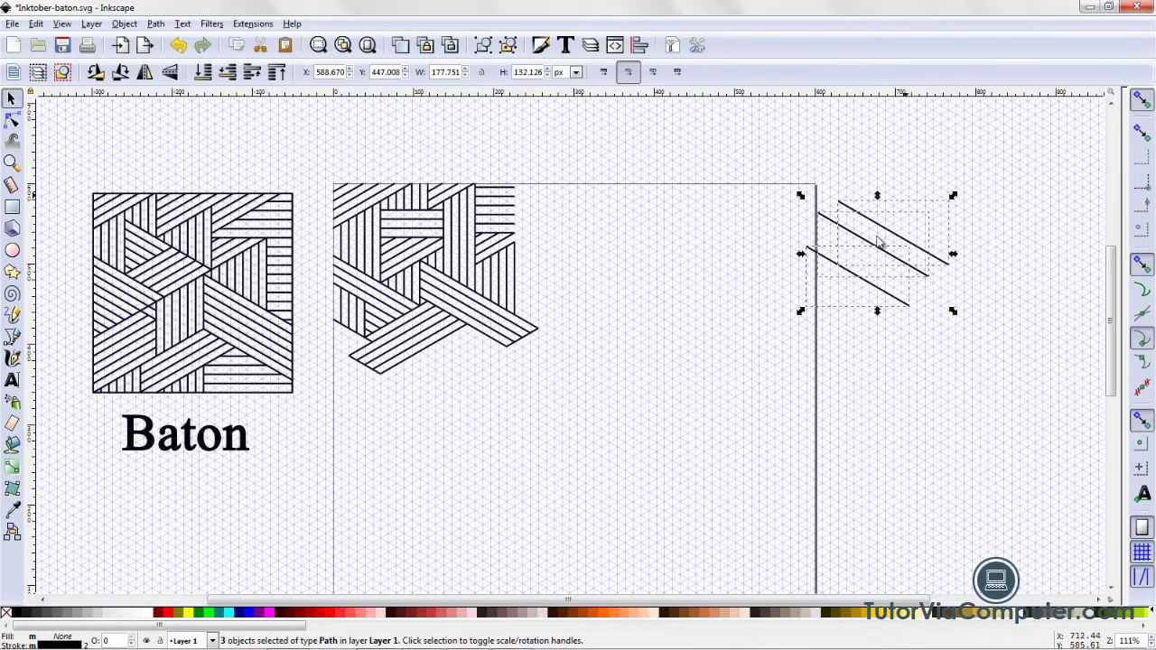
pyautogui.moveTo(877, 297)
pyautogui.mouseDown()
pyautogui.moveTo(891, 323)
pyautogui.moveTo(883, 243)
pyautogui.moveTo(900, 309)
pyautogui.moveTo(922, 304)
pyautogui.moveTo(904, 331)
pyautogui.moveTo(892, 304)
pyautogui.mouseUp()
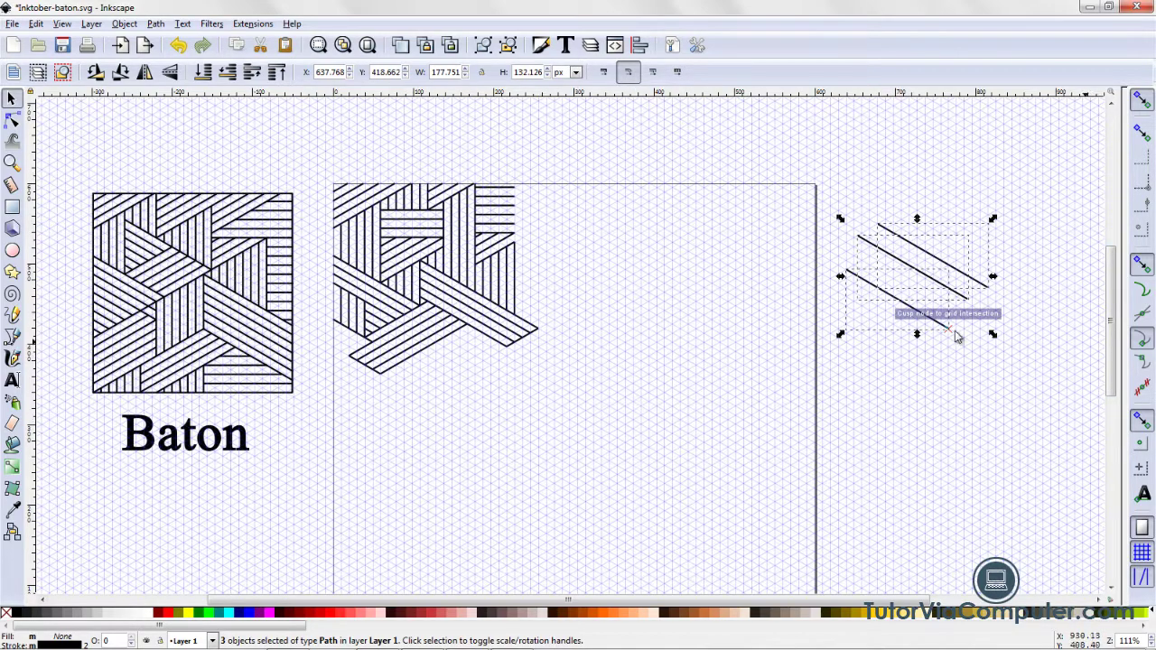
pyautogui.click(993, 407)
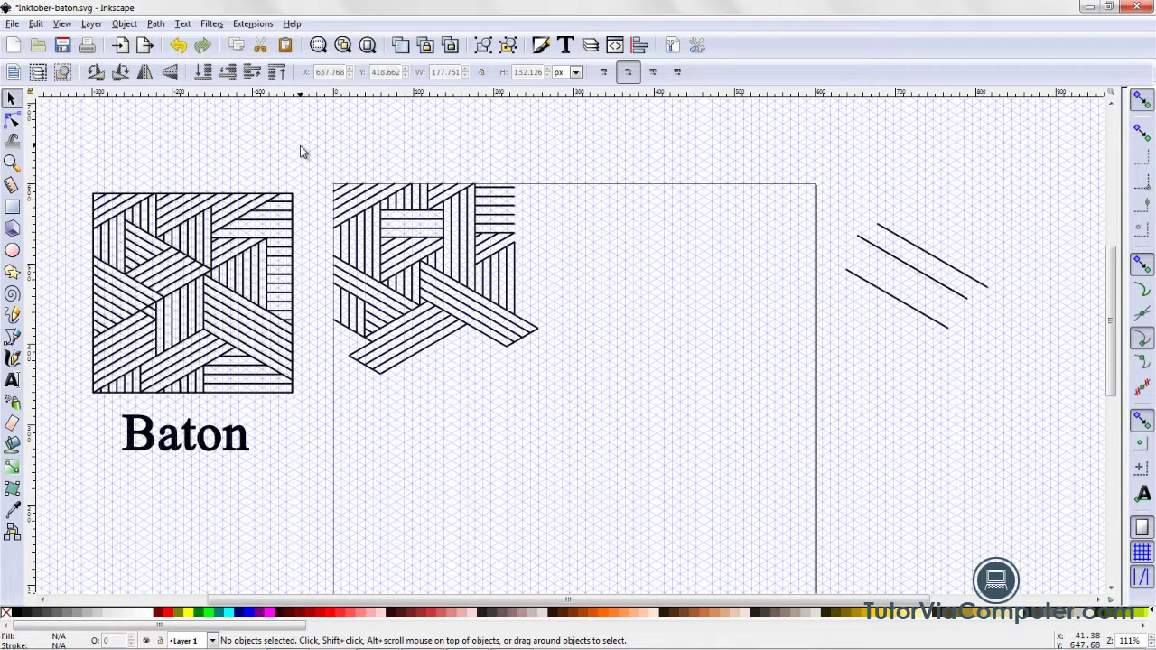
pyautogui.moveTo(301, 147); pyautogui.dragTo(580, 445)
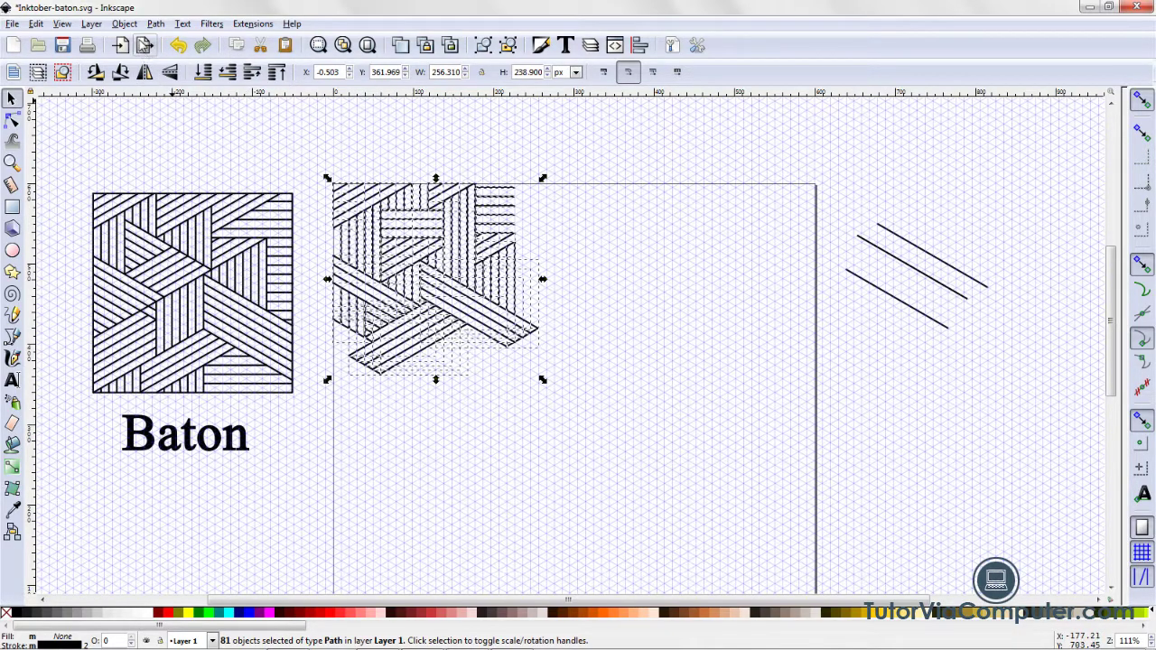
# Step: Group the 81 selected sticks into one object from the Object menu
pyautogui.click(124, 24)
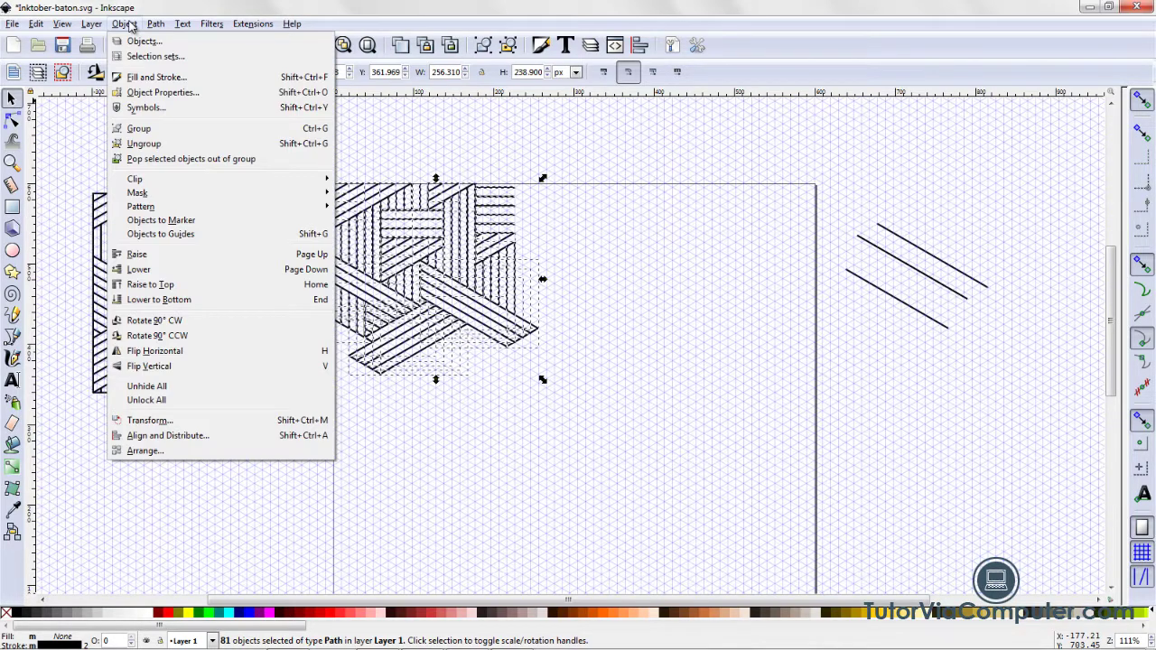
pyautogui.click(136, 129)
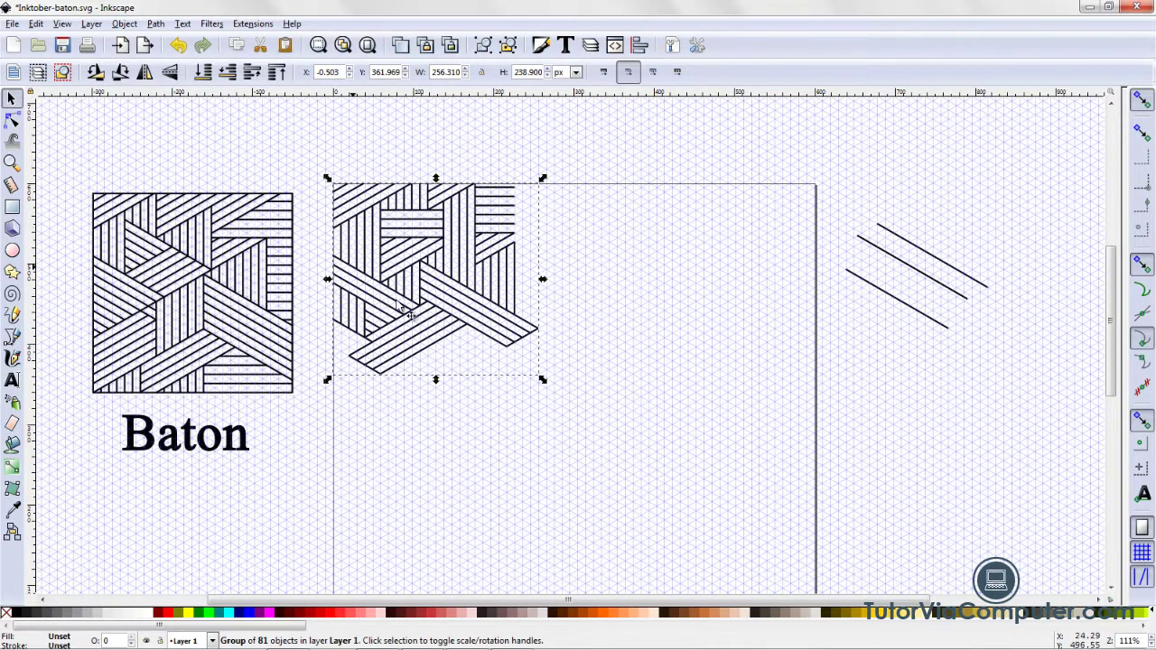
pyautogui.click(125, 24)
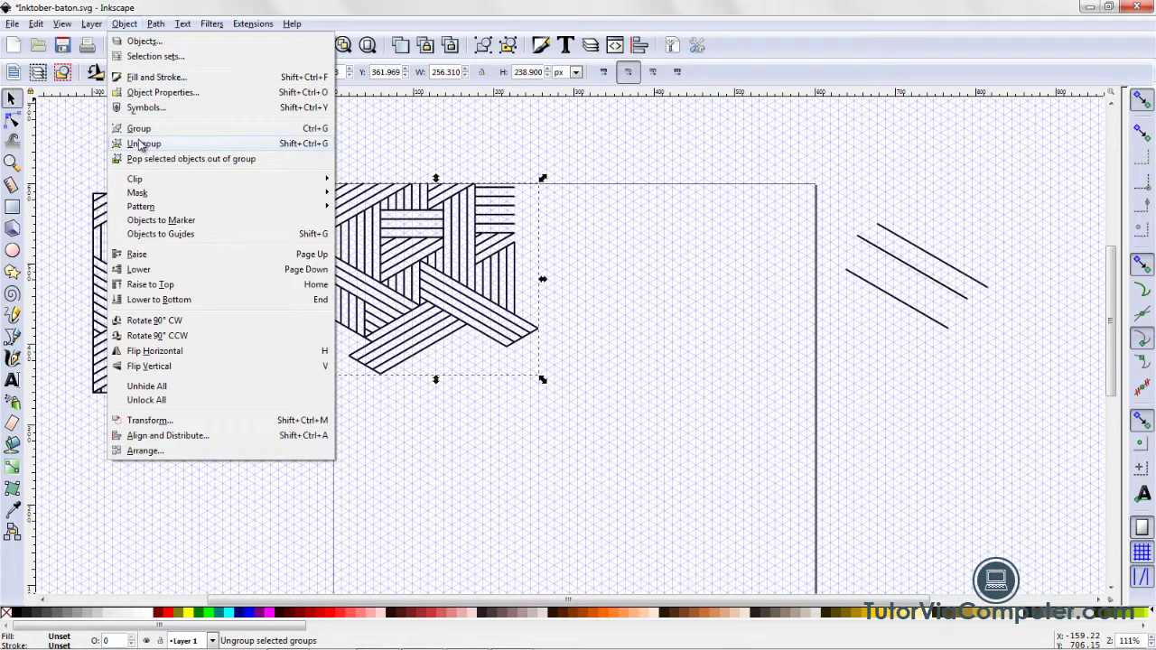
pyautogui.click(604, 402)
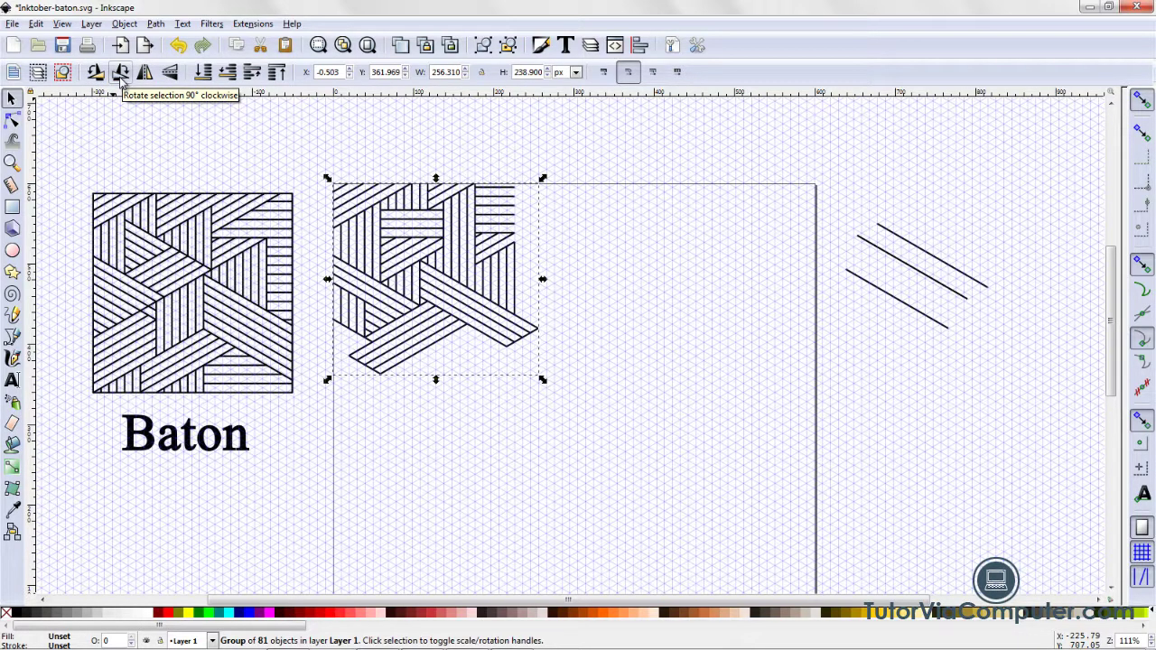
# Step: Rotate the weave group 180° with two 90° clockwise turns, then reselect it
pyautogui.click(122, 79)
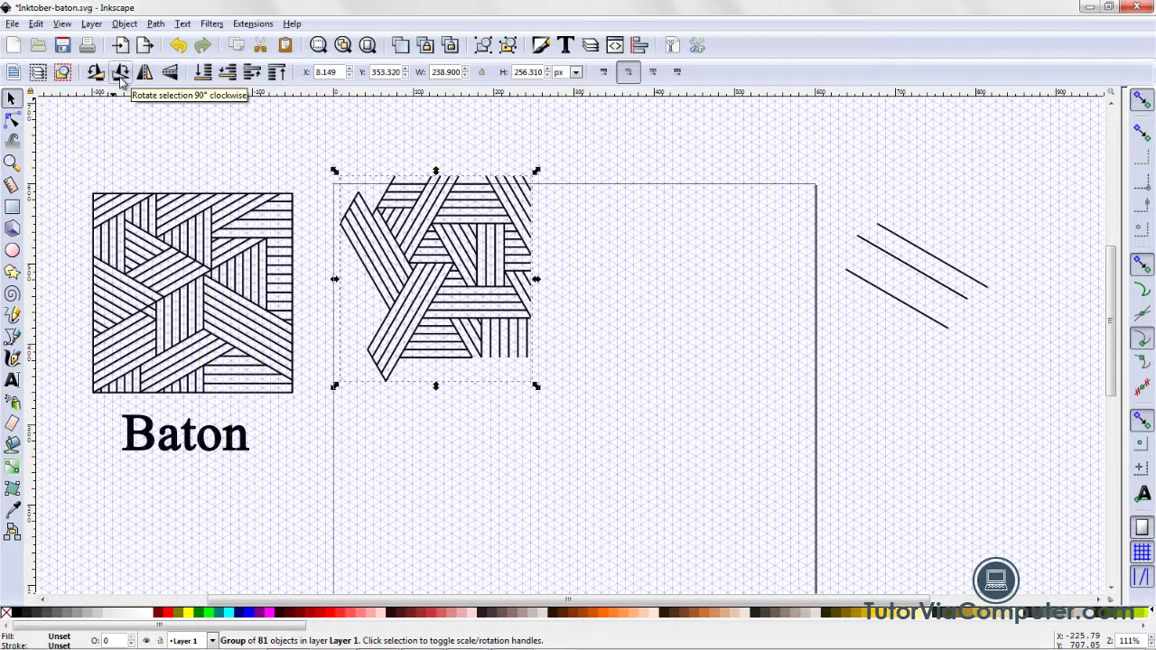
pyautogui.click(122, 79)
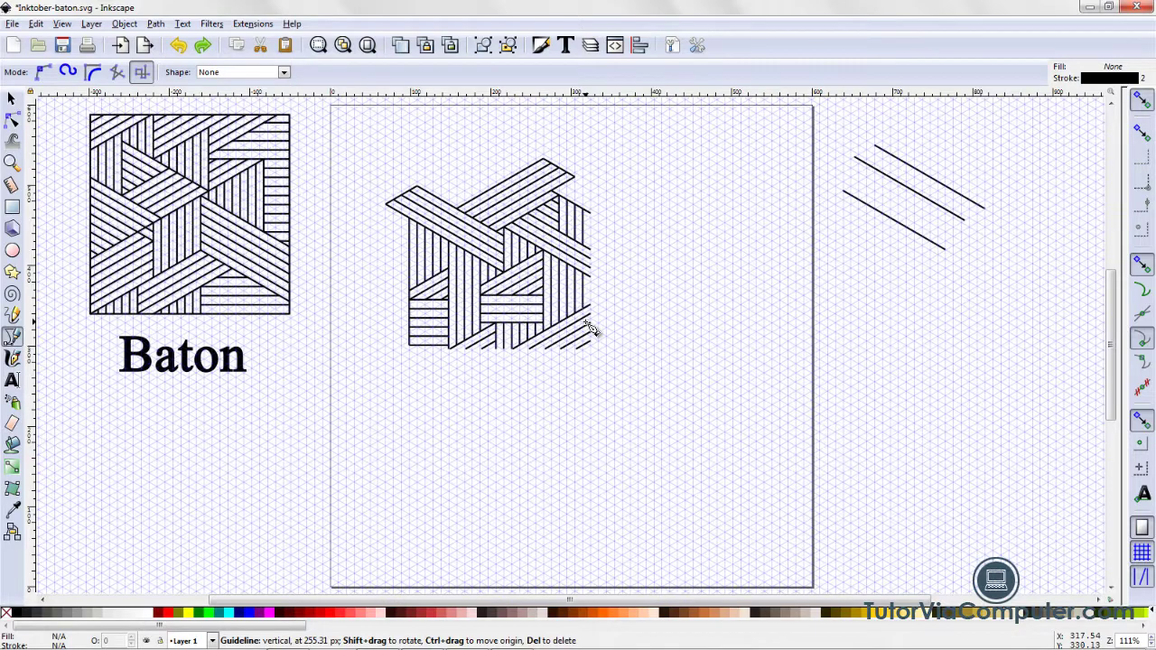
pyautogui.click(9, 97)
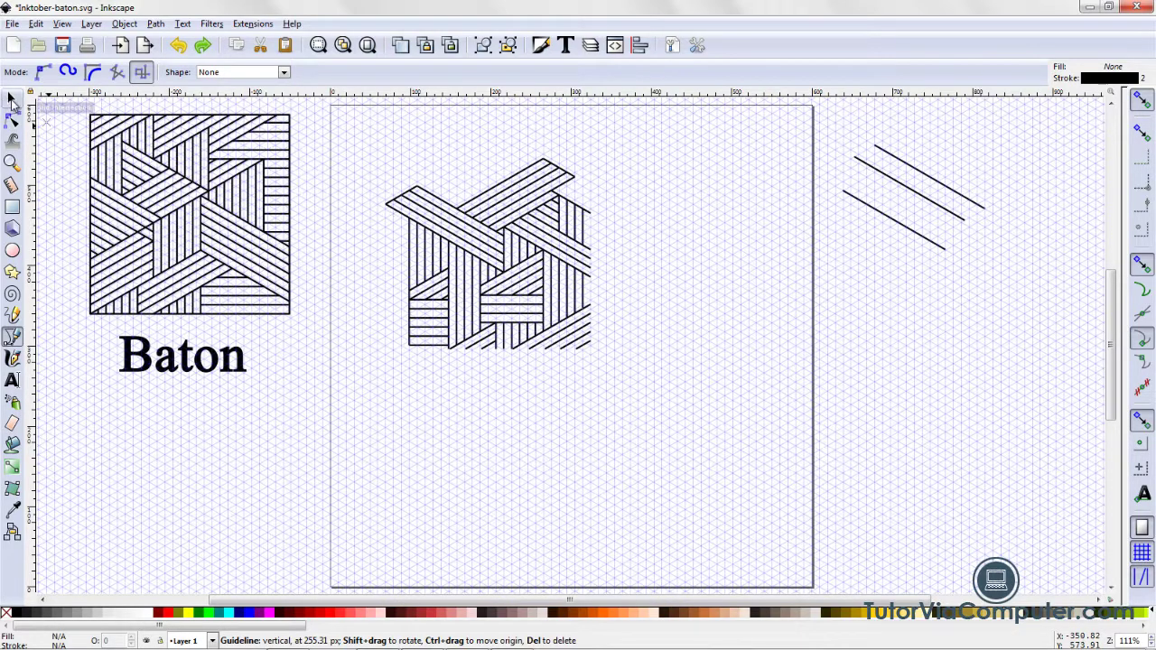
pyautogui.click(518, 337)
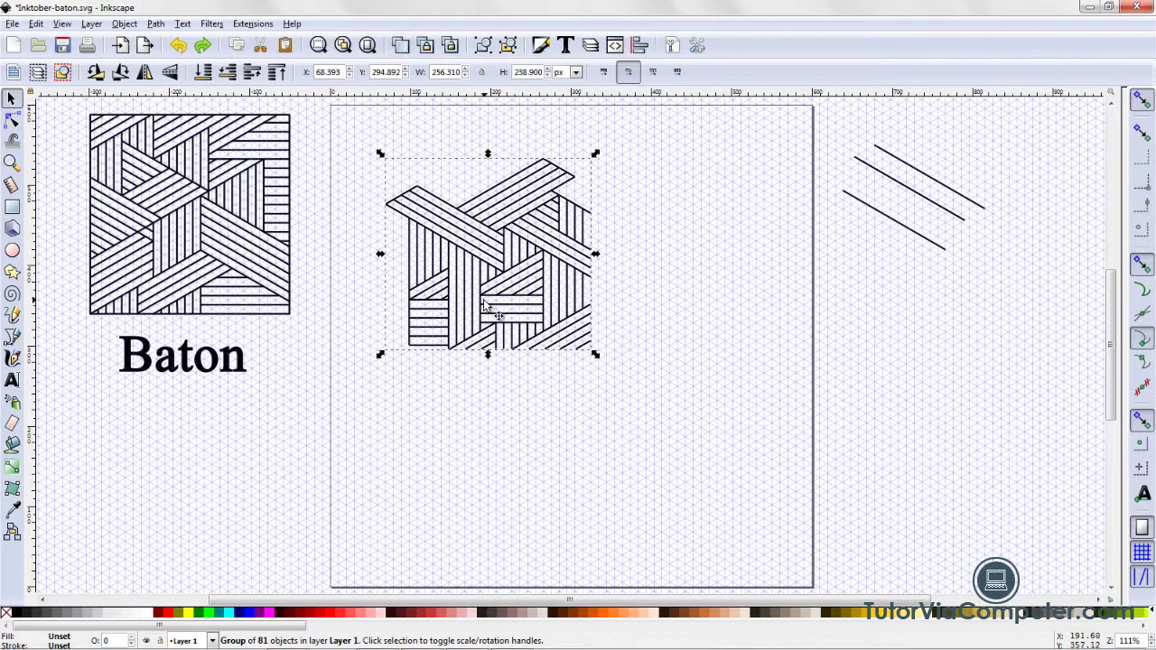
# Step: Duplicate the weave, flip the copy horizontally, and butt it against the original's right side
pyautogui.click(400, 50)
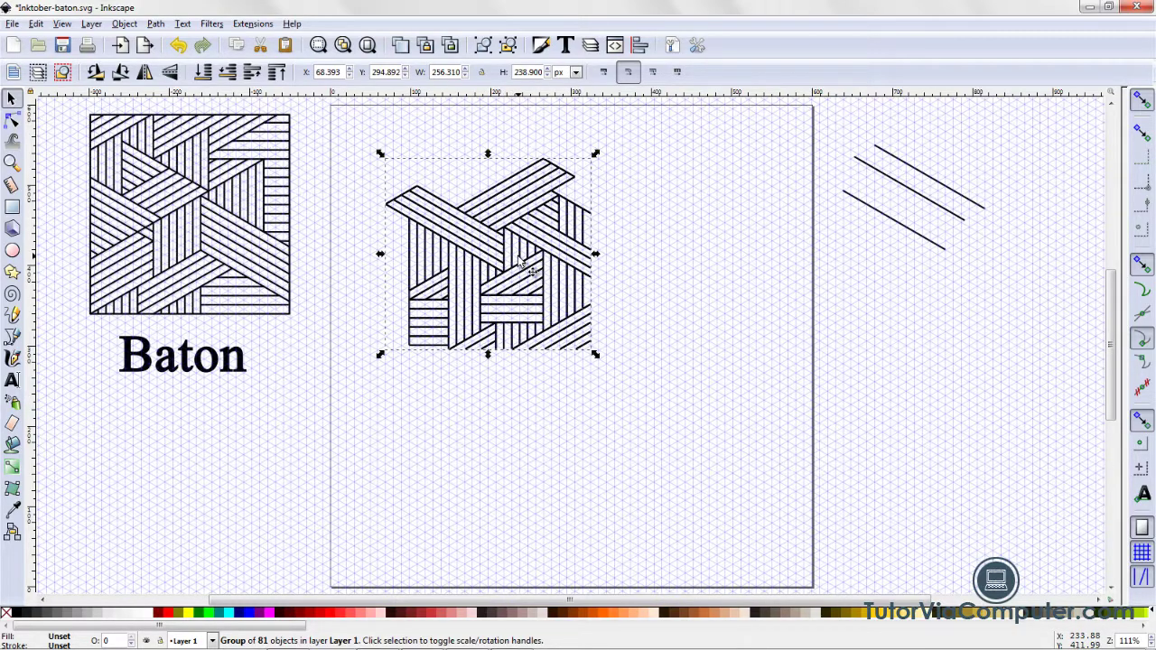
pyautogui.click(145, 73)
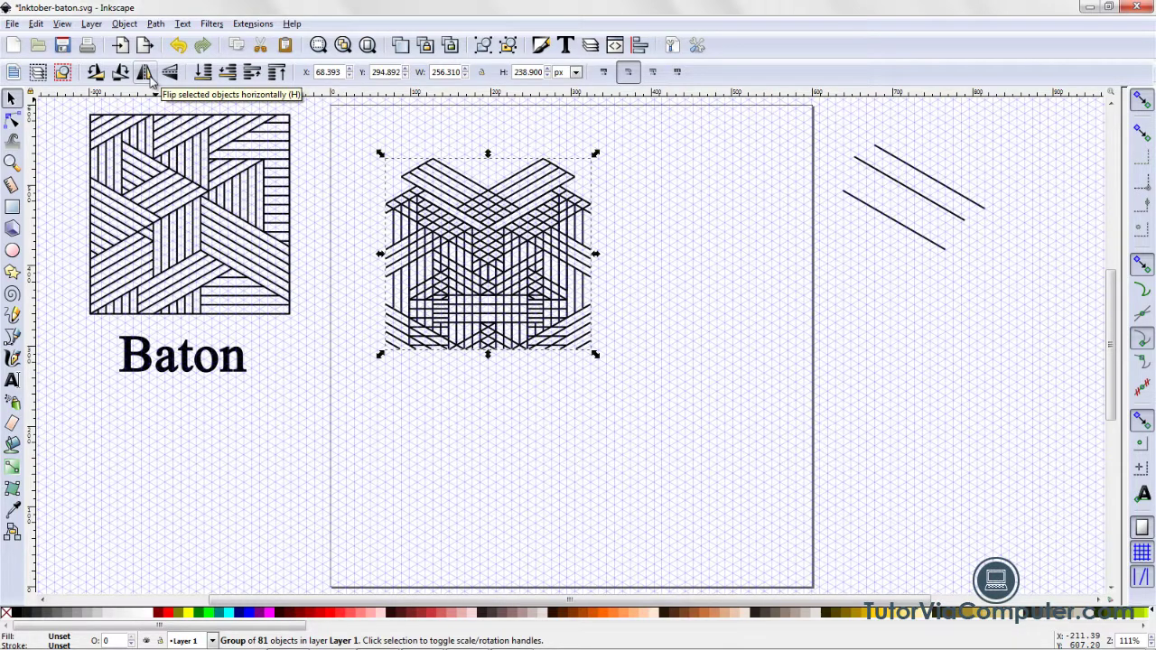
pyautogui.moveTo(487, 261); pyautogui.dragTo(692, 262)
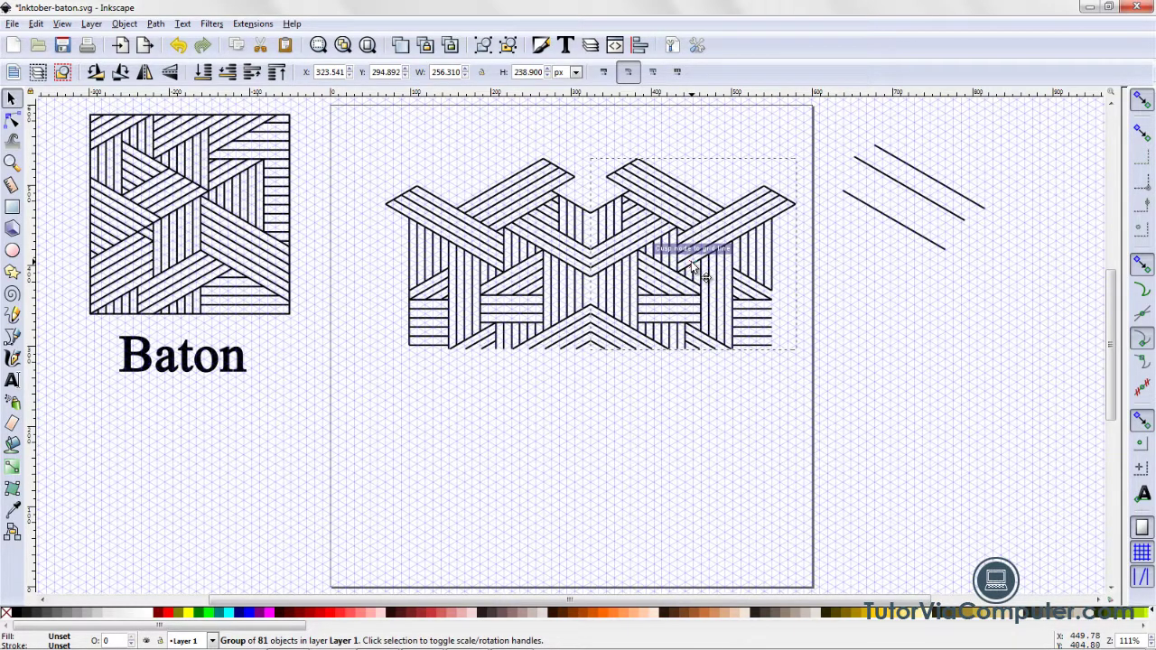
pyautogui.moveTo(692, 262); pyautogui.dragTo(692, 262)
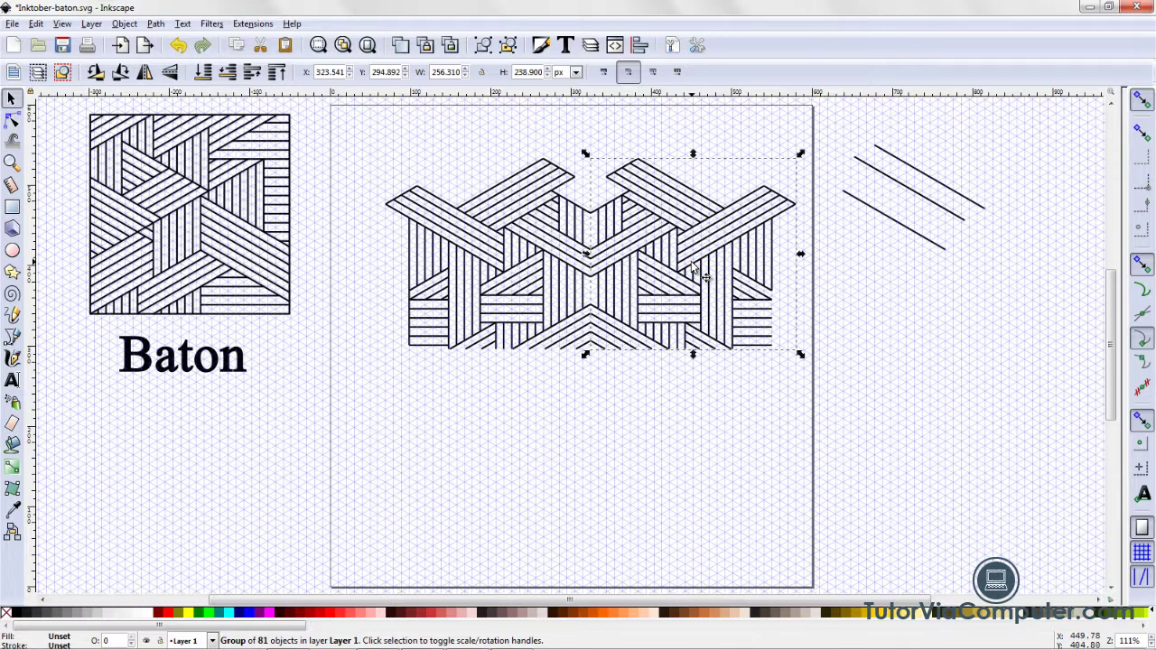
pyautogui.click(534, 544)
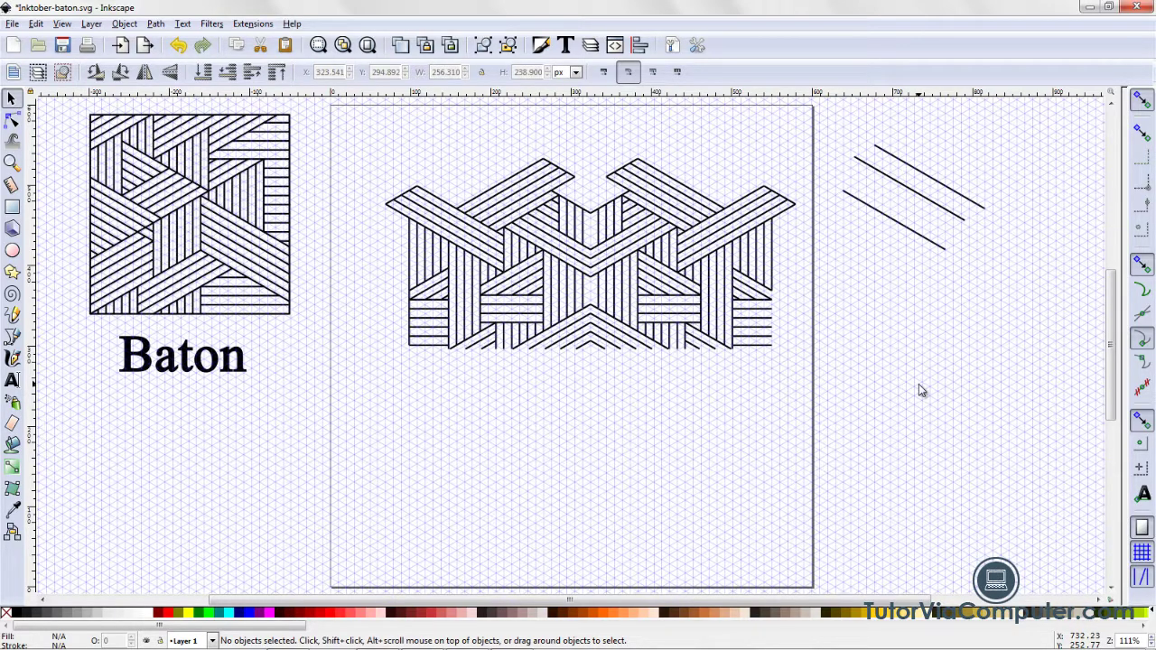
# Step: Select the left and right halves in turn to check the mirrored pair
pyautogui.click(492, 291)
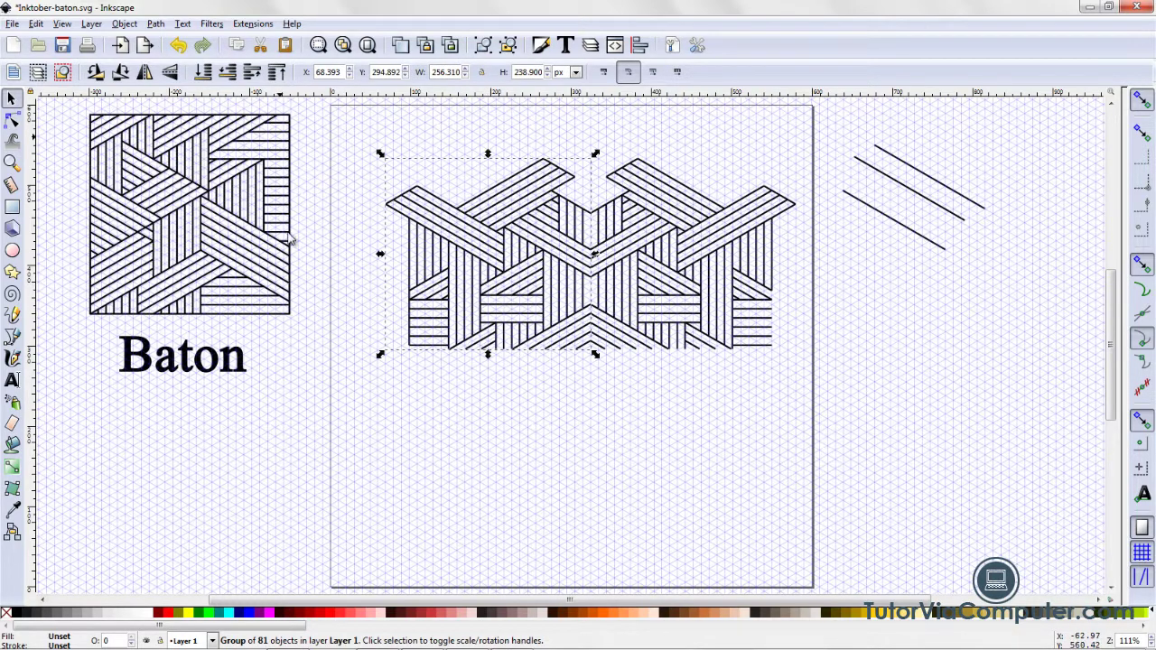
pyautogui.click(723, 291)
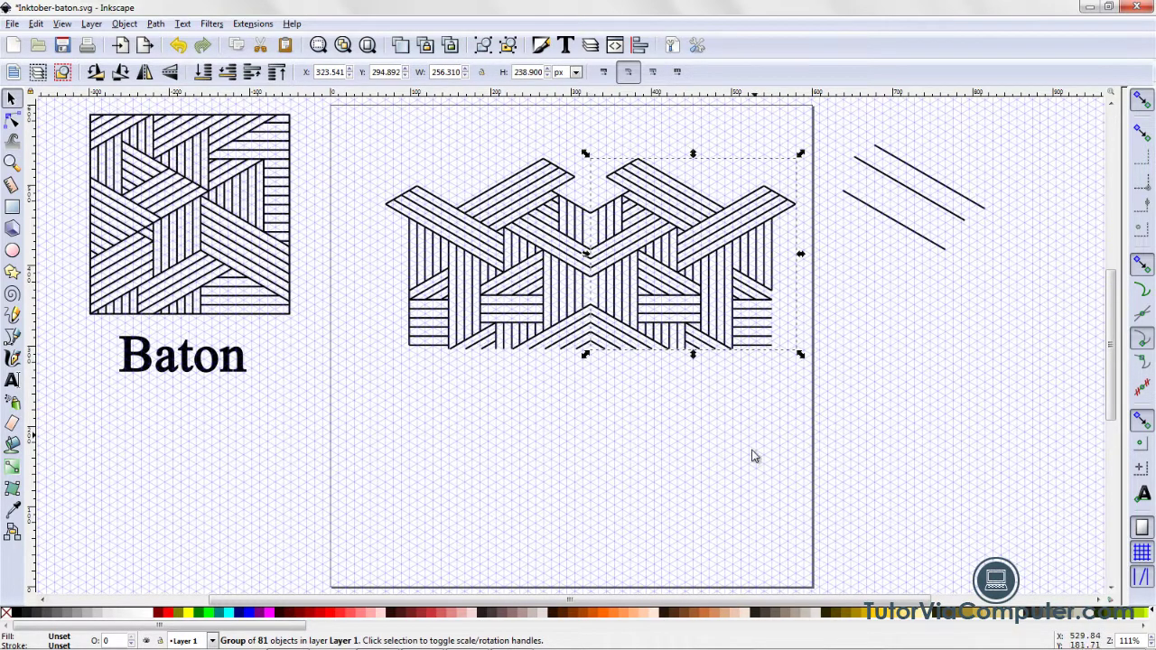
pyautogui.click(607, 480)
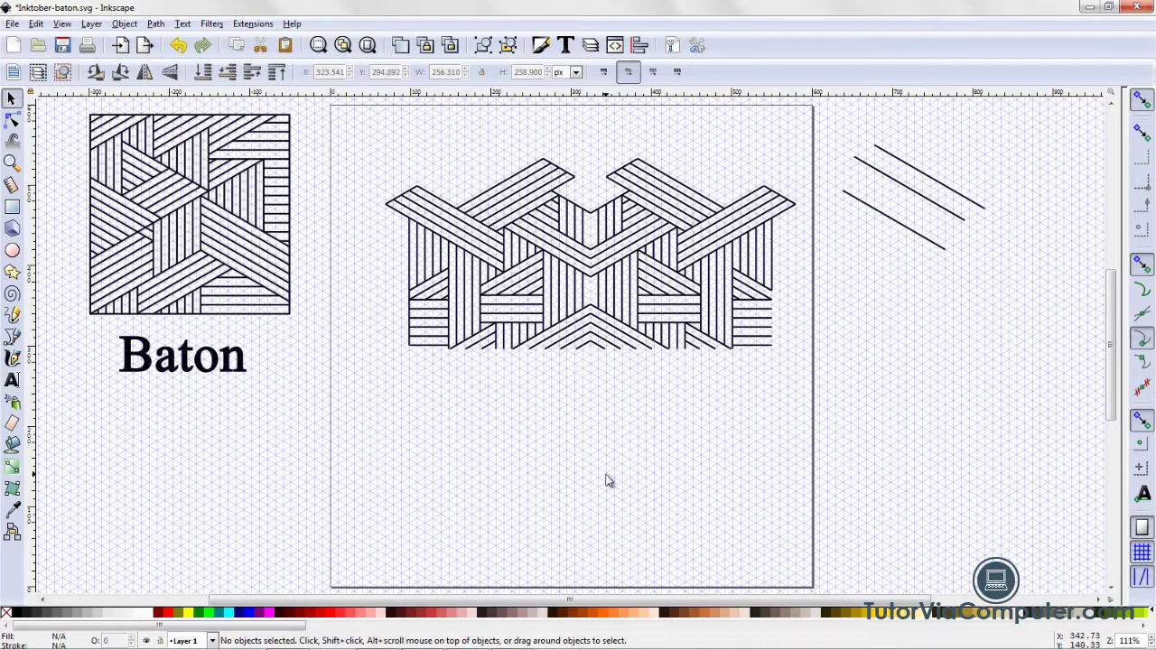
# Step: Group both halves into a 511.458 × 238.900 px band, shift it slightly left, and duplicate it
pyautogui.moveTo(341, 124); pyautogui.dragTo(815, 414)
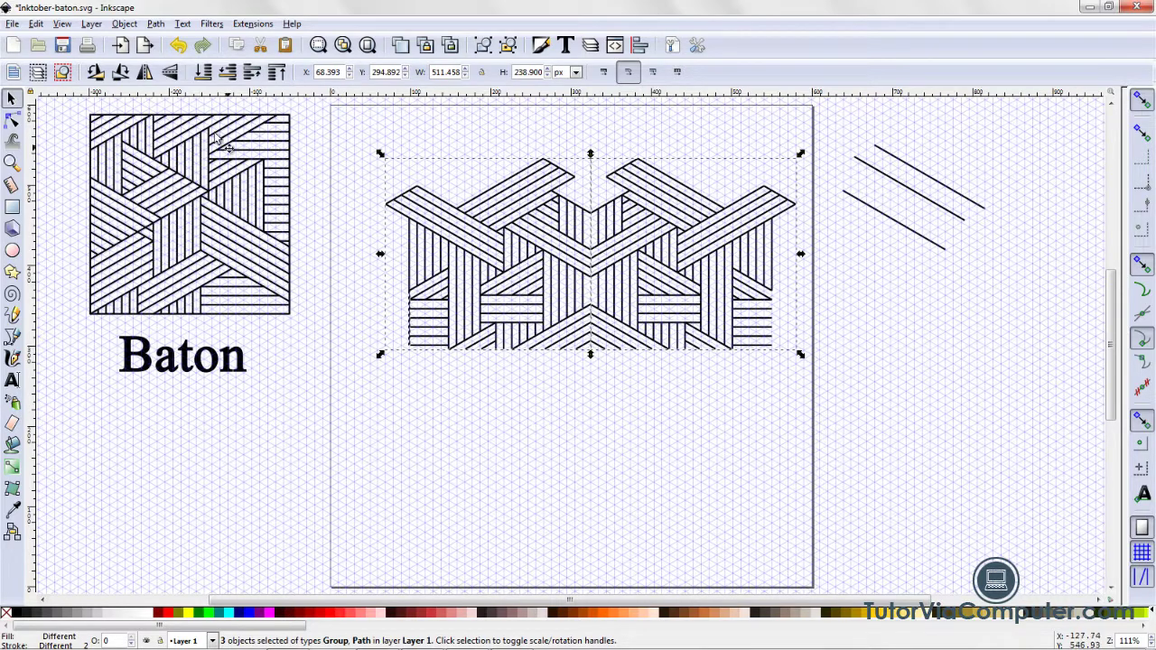
pyautogui.click(124, 24)
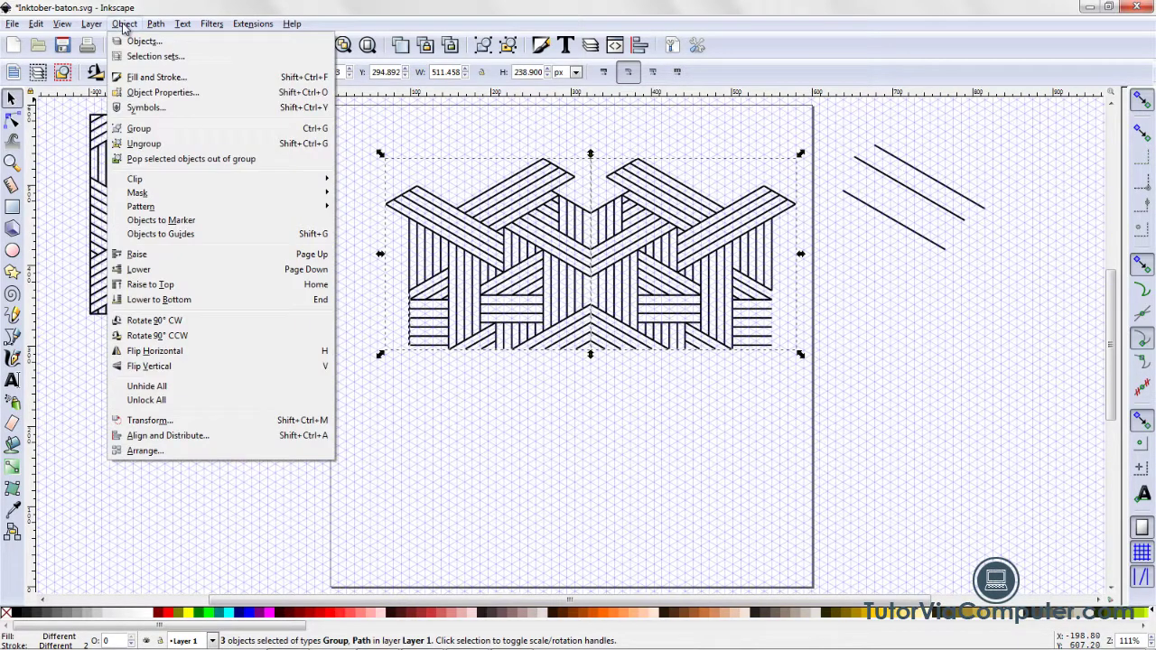
pyautogui.click(140, 127)
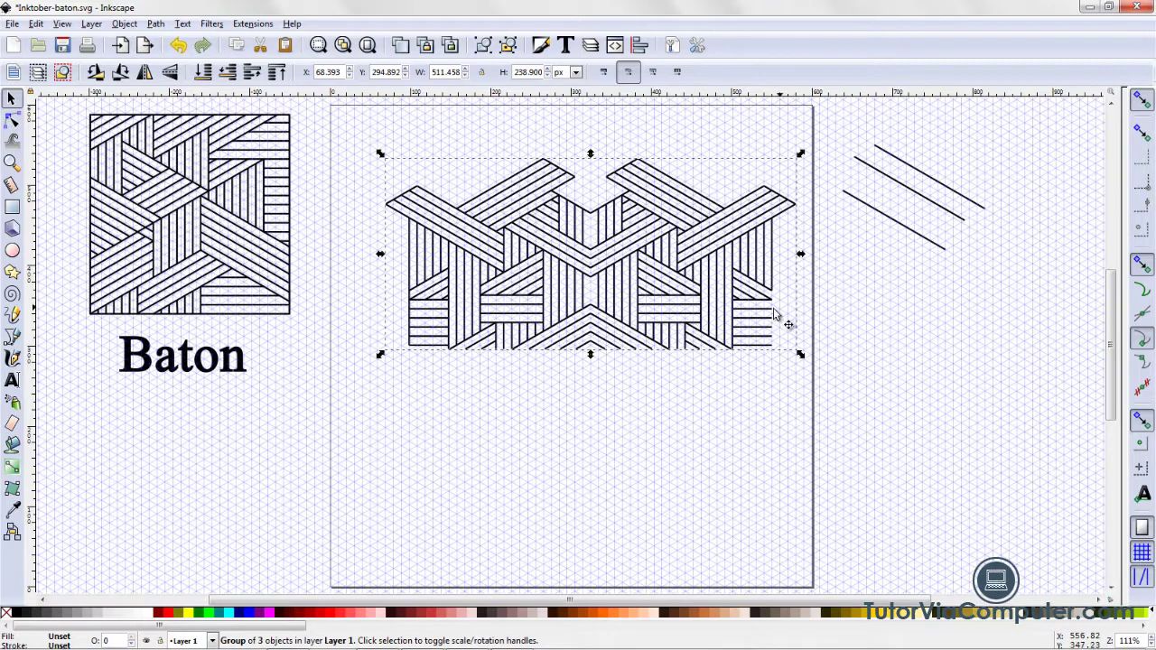
pyautogui.moveTo(743, 313); pyautogui.dragTo(715, 313)
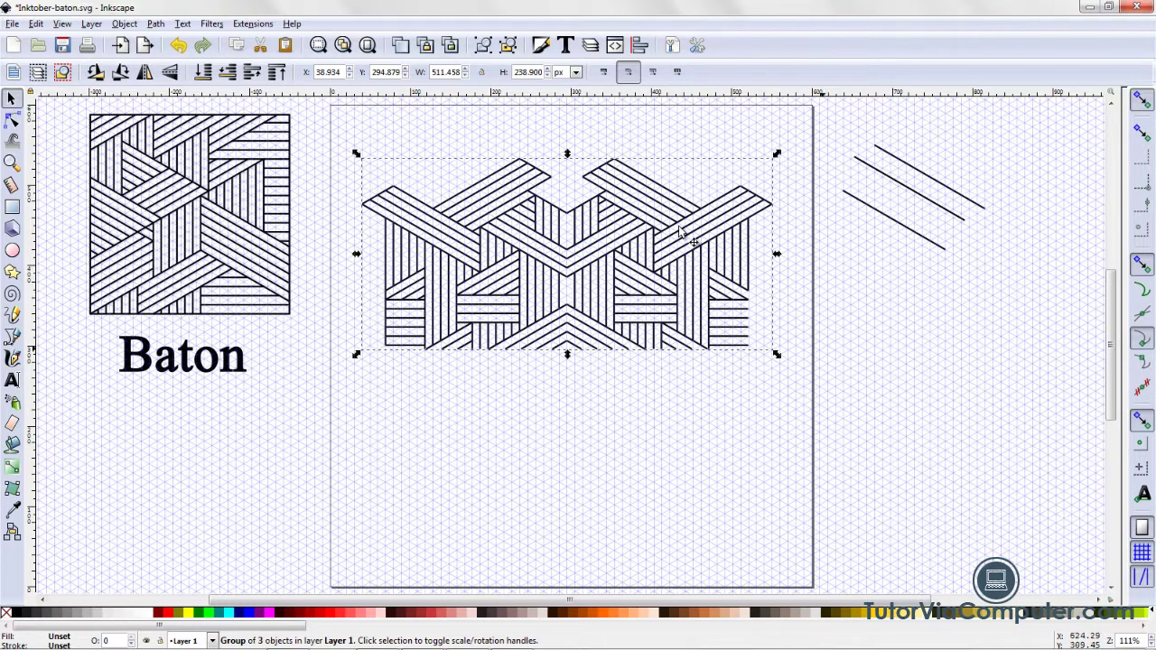
pyautogui.click(401, 46)
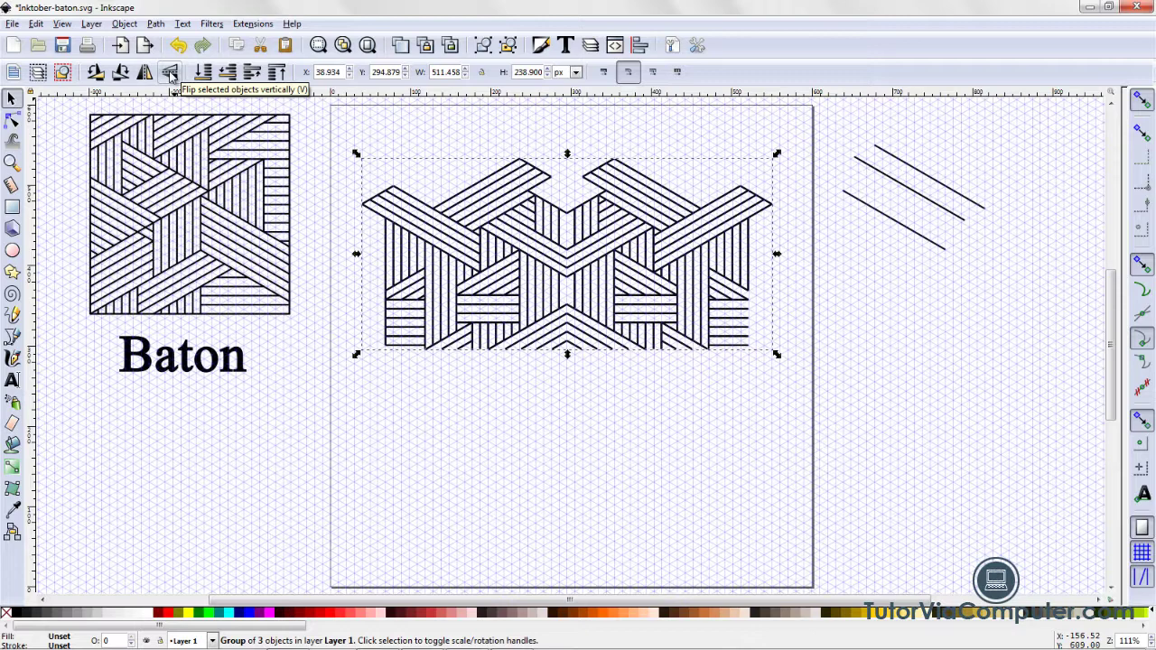
# Step: Flip the band copy vertically and drag it straight down beneath the original band
pyautogui.click(174, 75)
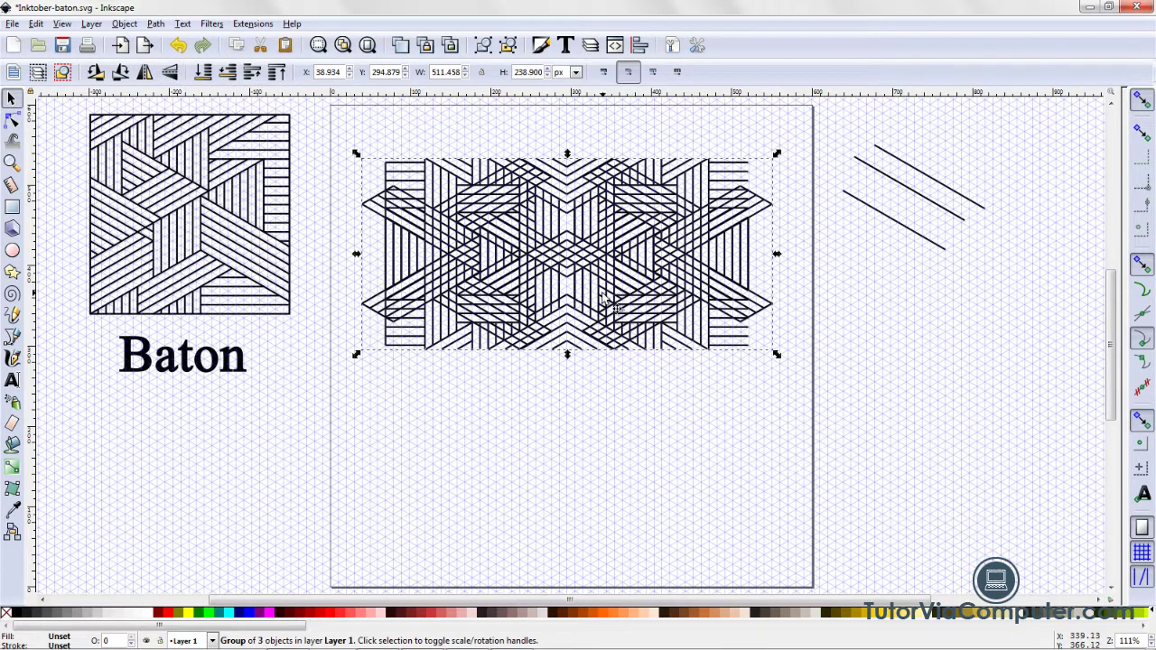
pyautogui.press('ctrl')
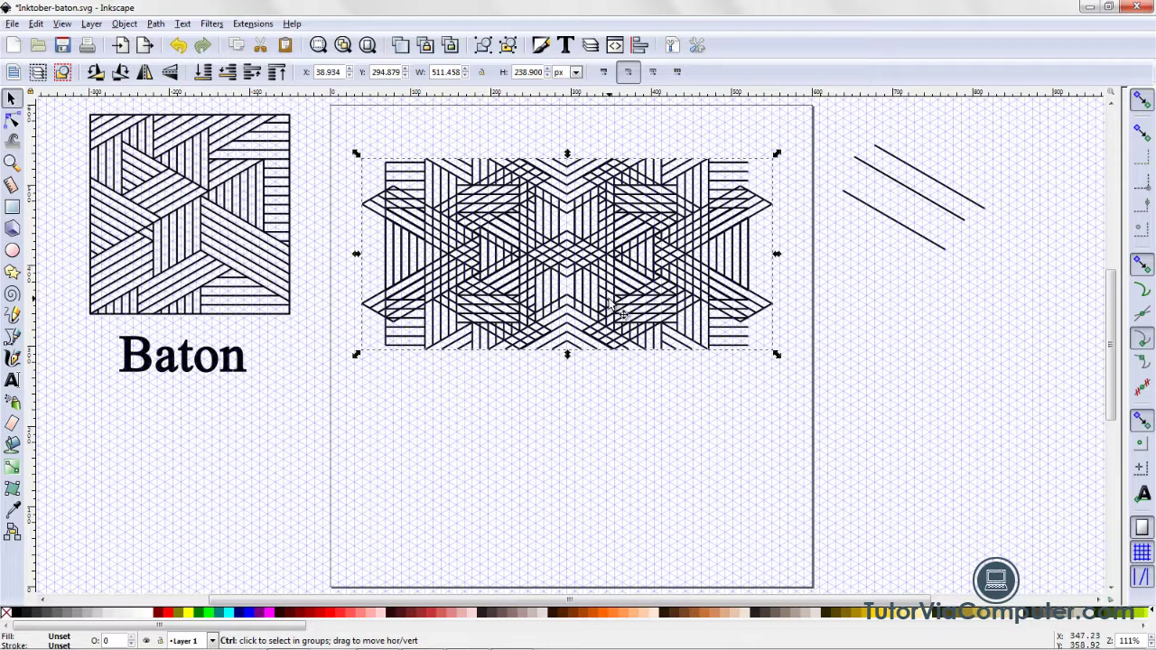
pyautogui.moveTo(612, 308); pyautogui.dragTo(646, 496)
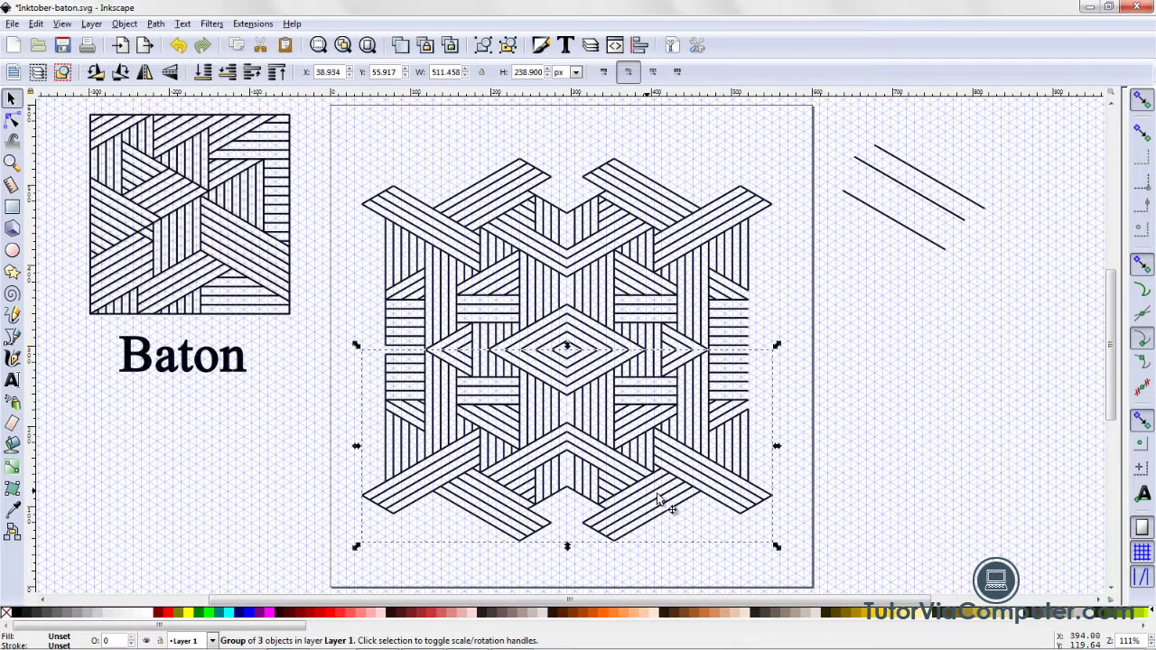
pyautogui.click(959, 471)
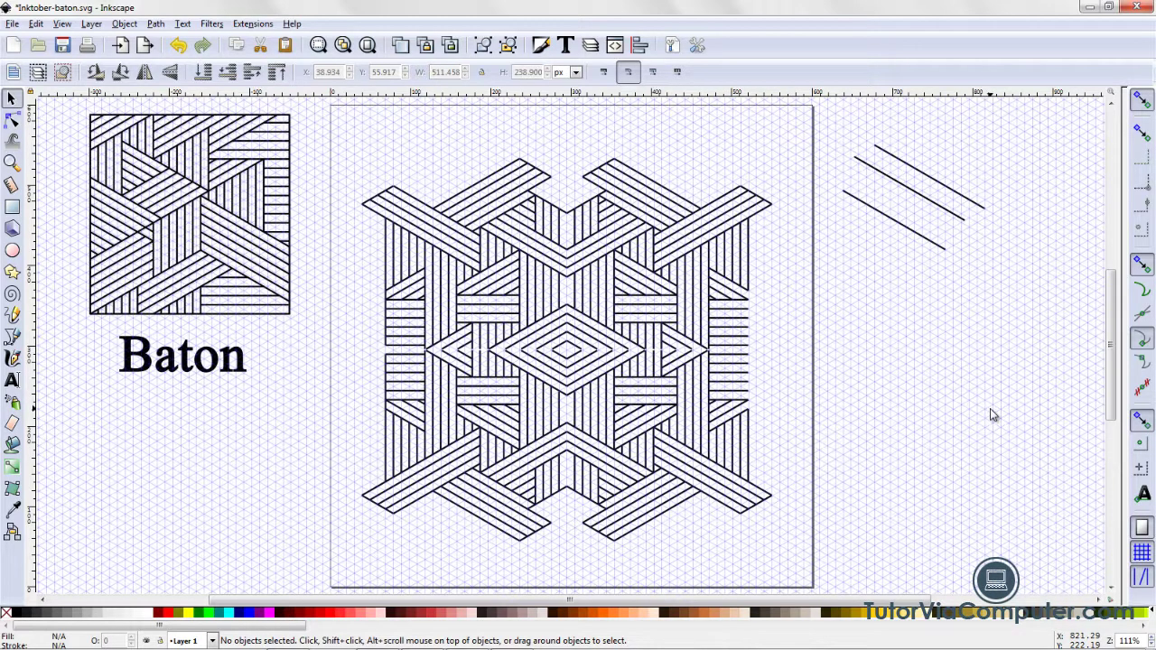
# Step: Nudge the lower band up three Alt+Up steps and back down one Alt+Down step
pyautogui.press('alt')
pyautogui.click(723, 491)
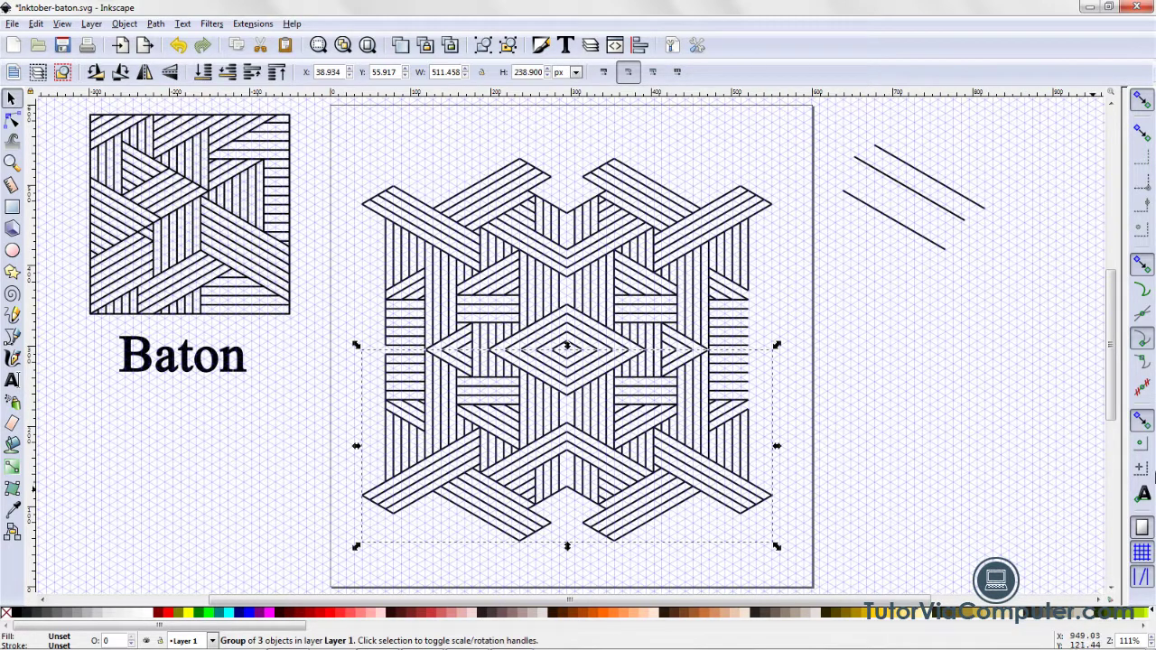
pyautogui.press('alt')
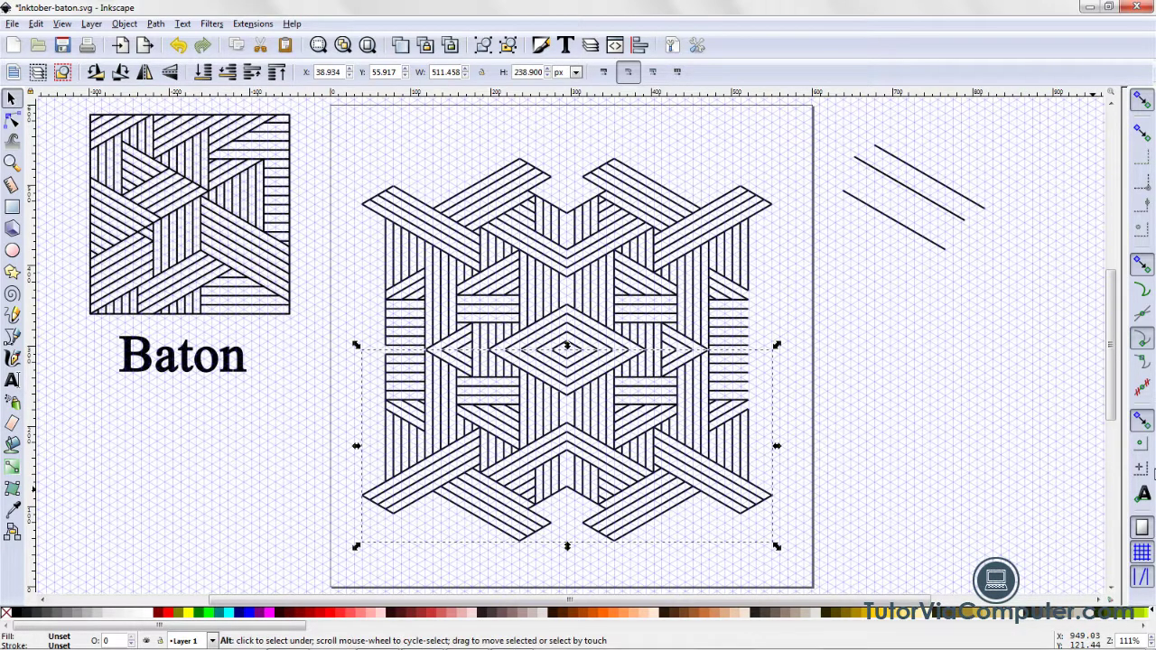
pyautogui.hotkey('alt', 'Up')
pyautogui.hotkey('alt', 'Up')
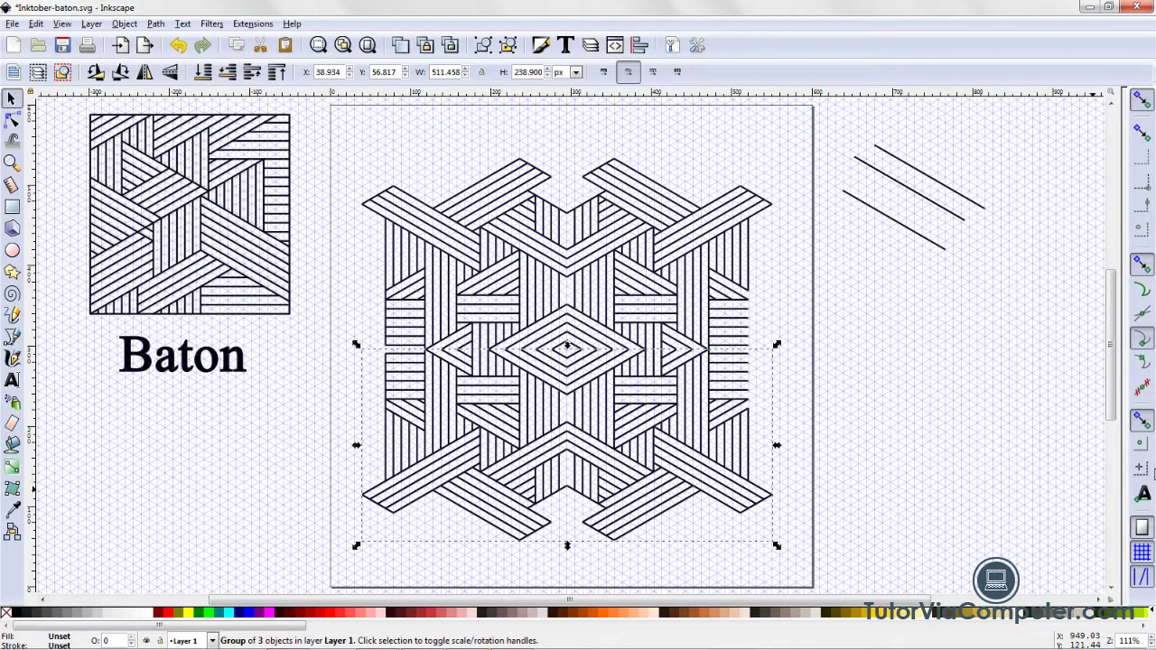
pyautogui.hotkey('alt', 'Up')
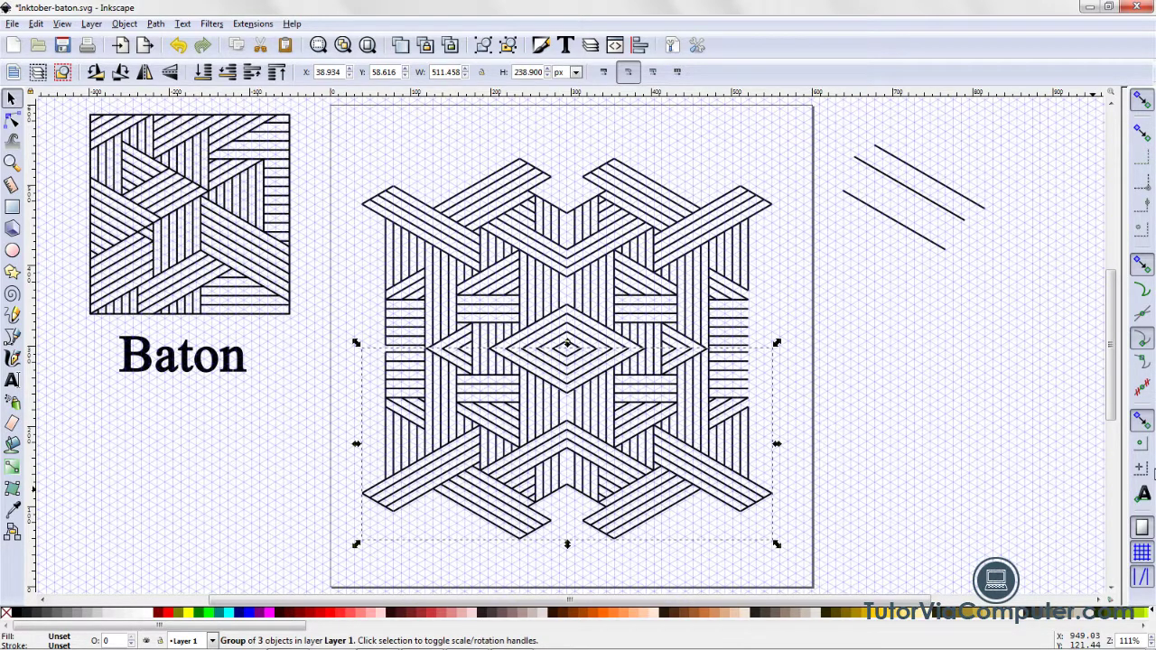
pyautogui.hotkey('alt', 'Up')
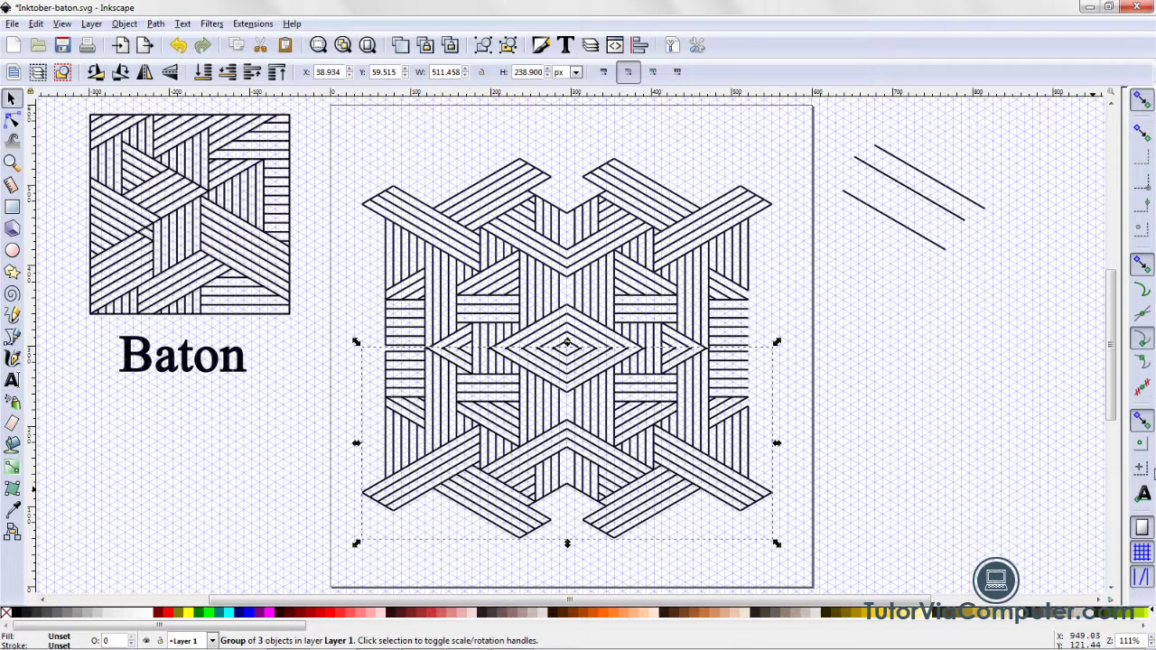
pyautogui.hotkey('alt', 'Down')
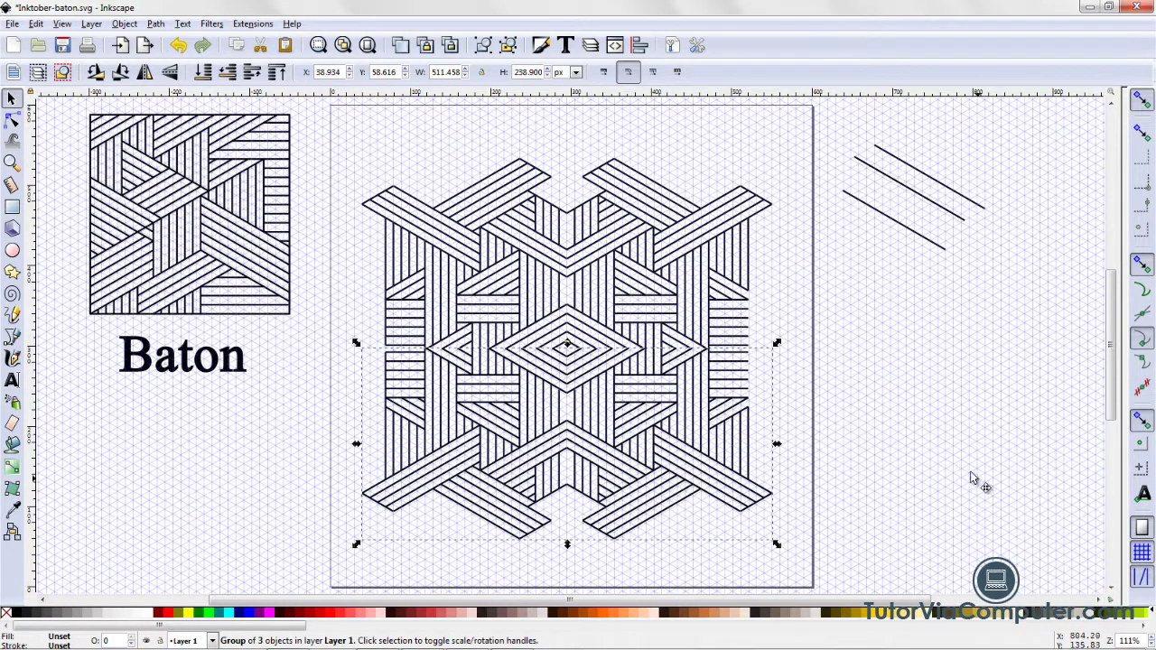
pyautogui.click(940, 452)
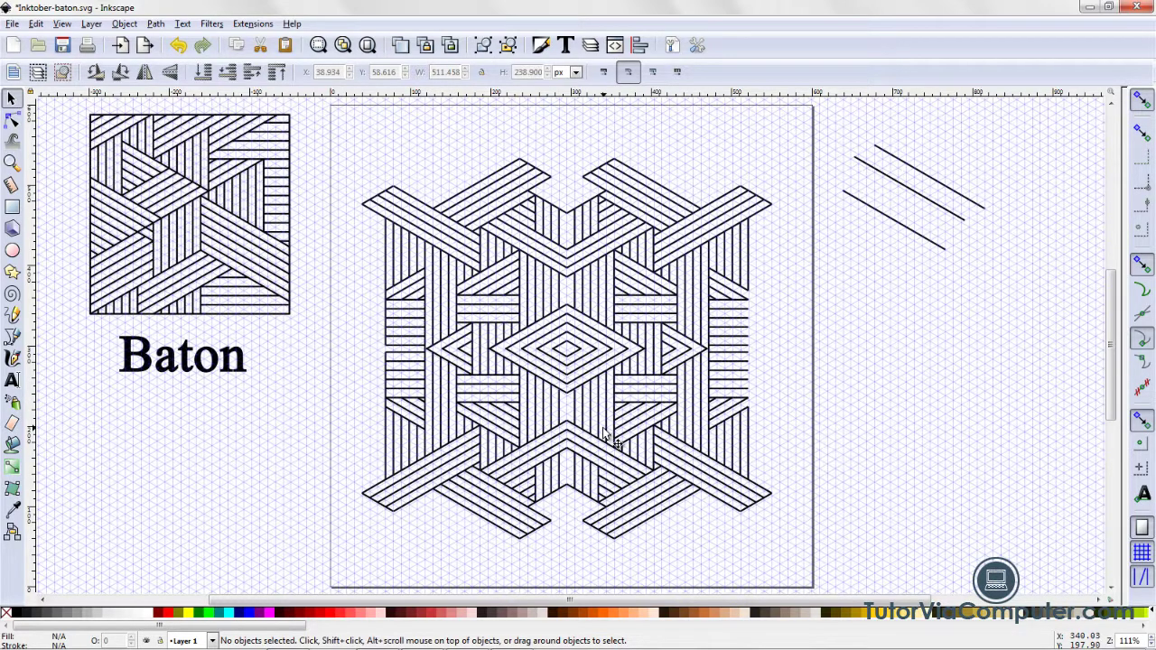
# Step: Drag the lower band down slightly, then nudge it up twice to refine the join
pyautogui.moveTo(603, 428)
pyautogui.mouseDown()
pyautogui.moveTo(607, 451)
pyautogui.moveTo(608, 440)
pyautogui.mouseUp()
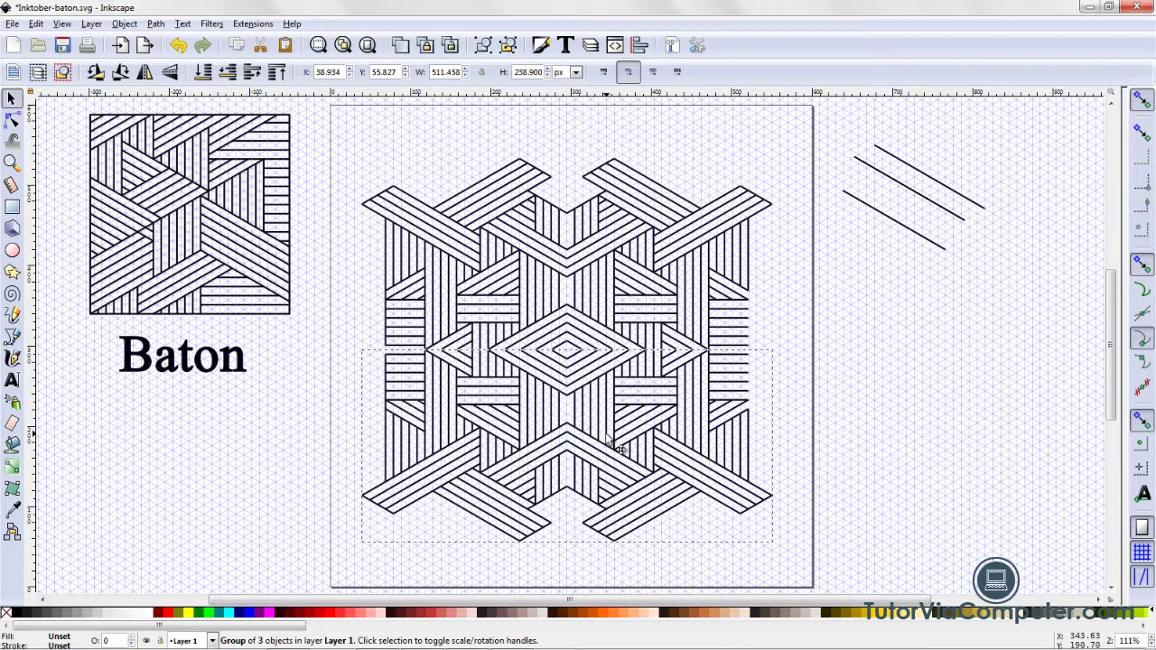
pyautogui.click(925, 441)
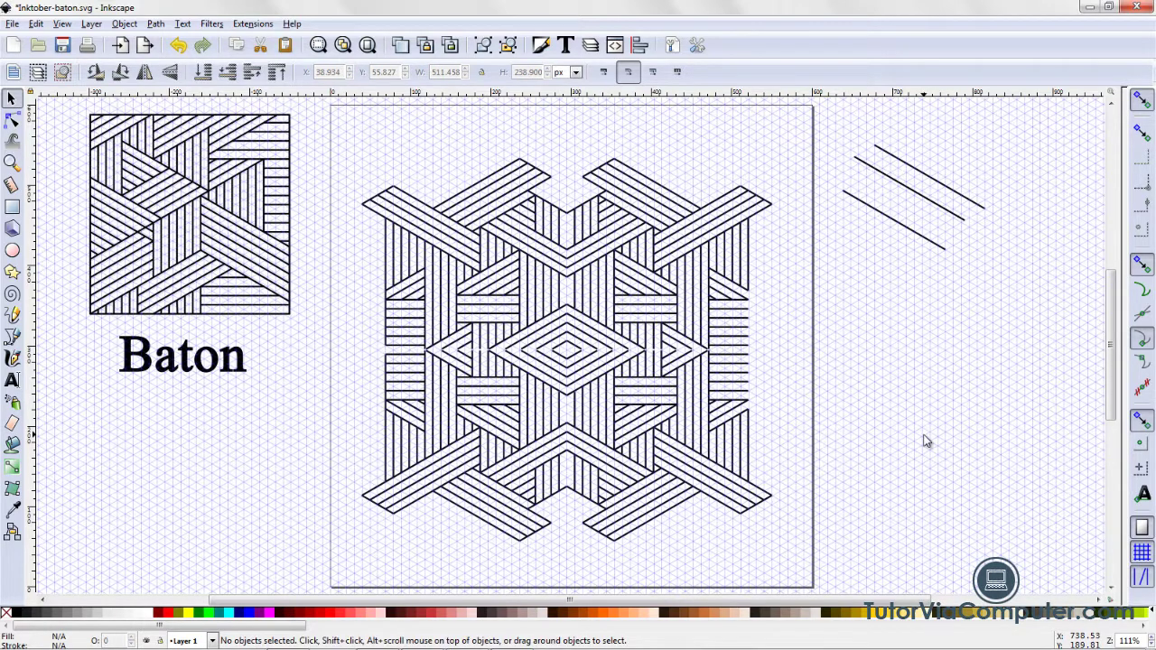
pyautogui.press('alt')
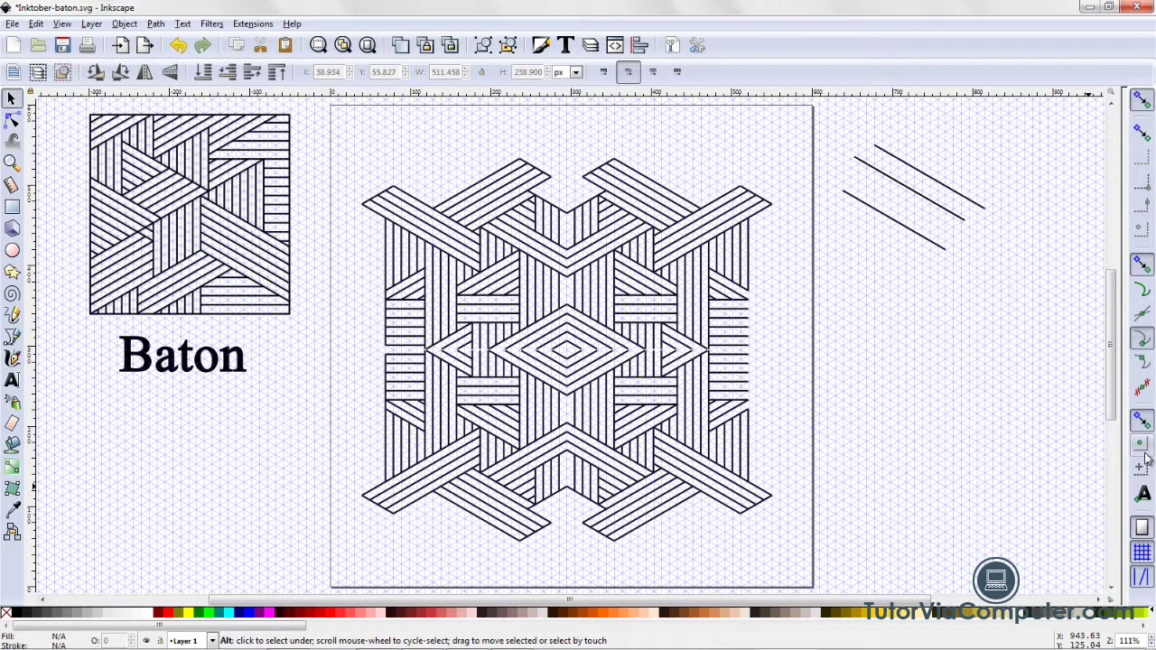
pyautogui.click(664, 469)
pyautogui.press('alt')
pyautogui.hotkey('alt', 'Up')
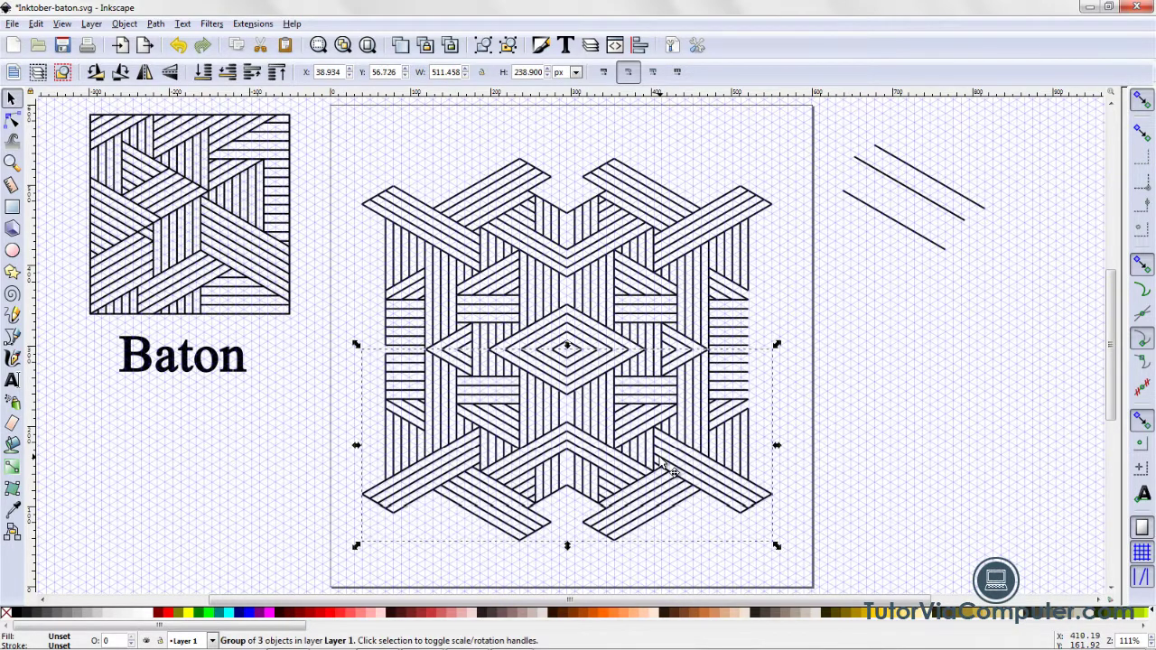
pyautogui.hotkey('alt', 'Up')
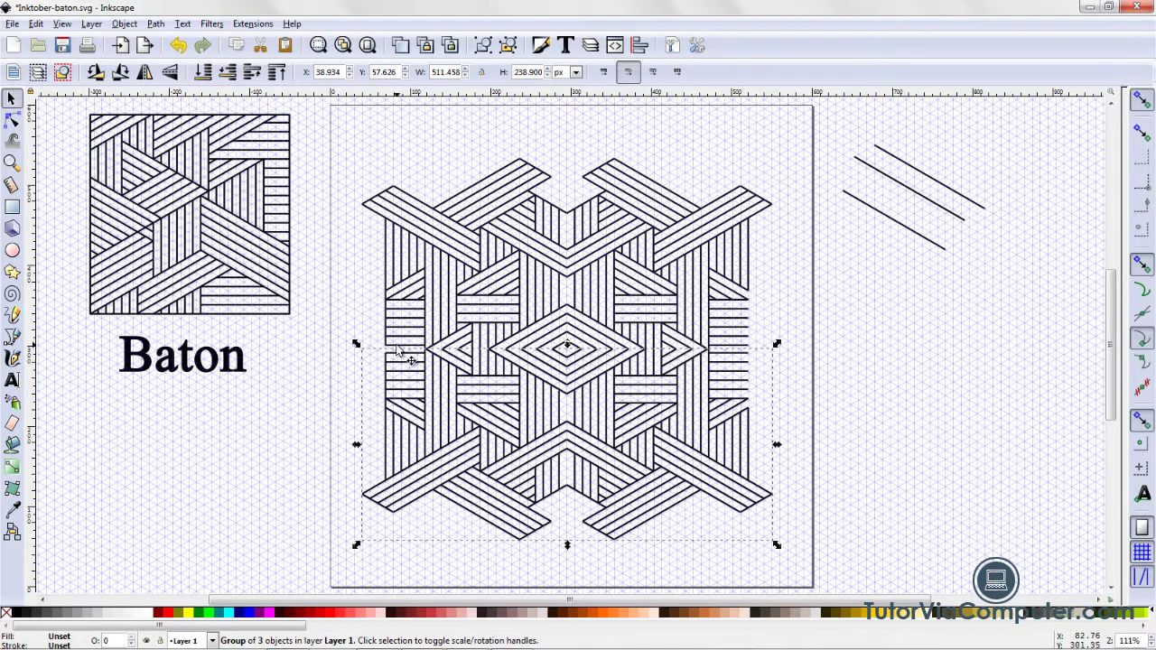
pyautogui.click(883, 384)
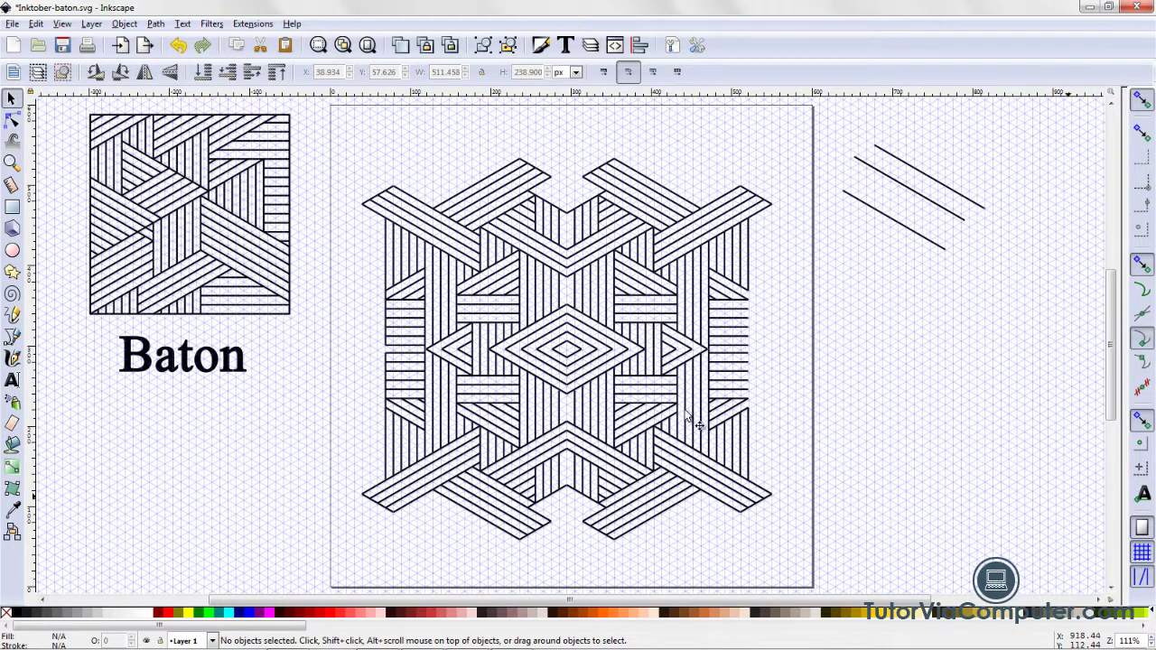
# Step: Zoom in on the tile's left edge and draw a short vertical line closing its gap
pyautogui.click(12, 337)
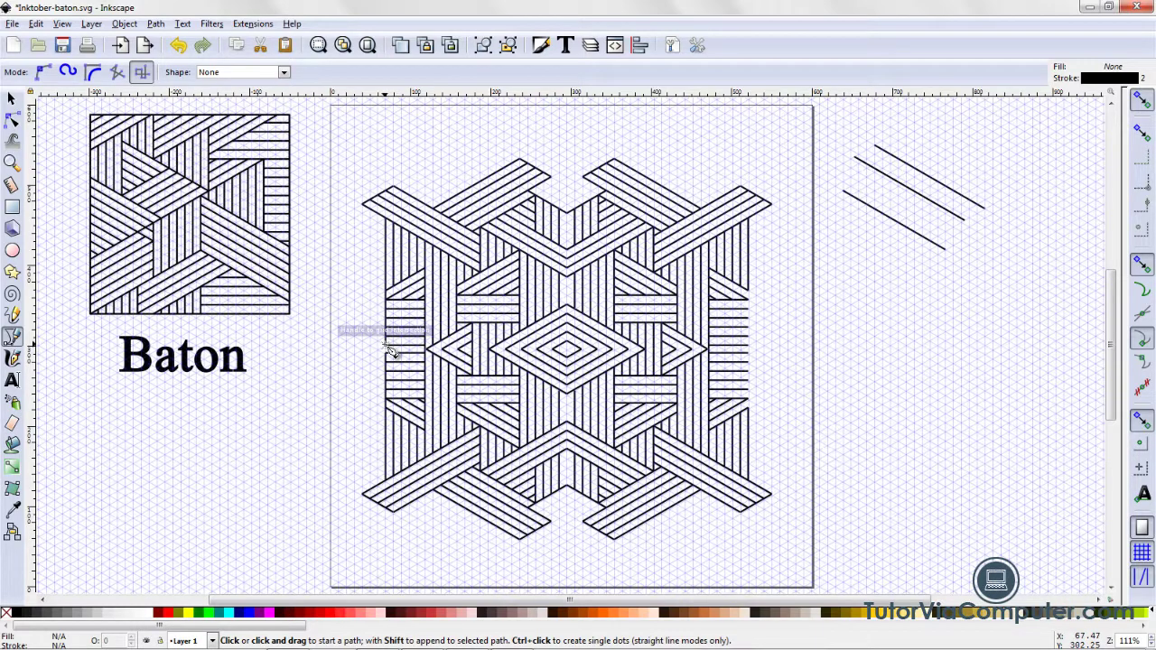
pyautogui.click(12, 162)
pyautogui.click(385, 358)
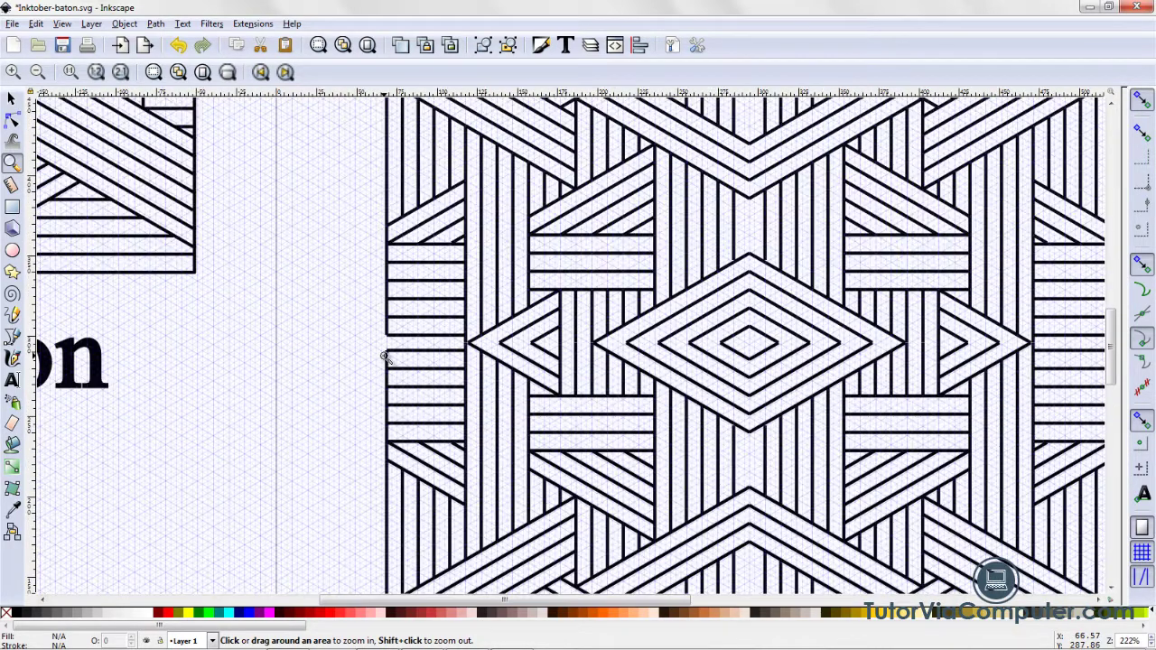
pyautogui.click(385, 357)
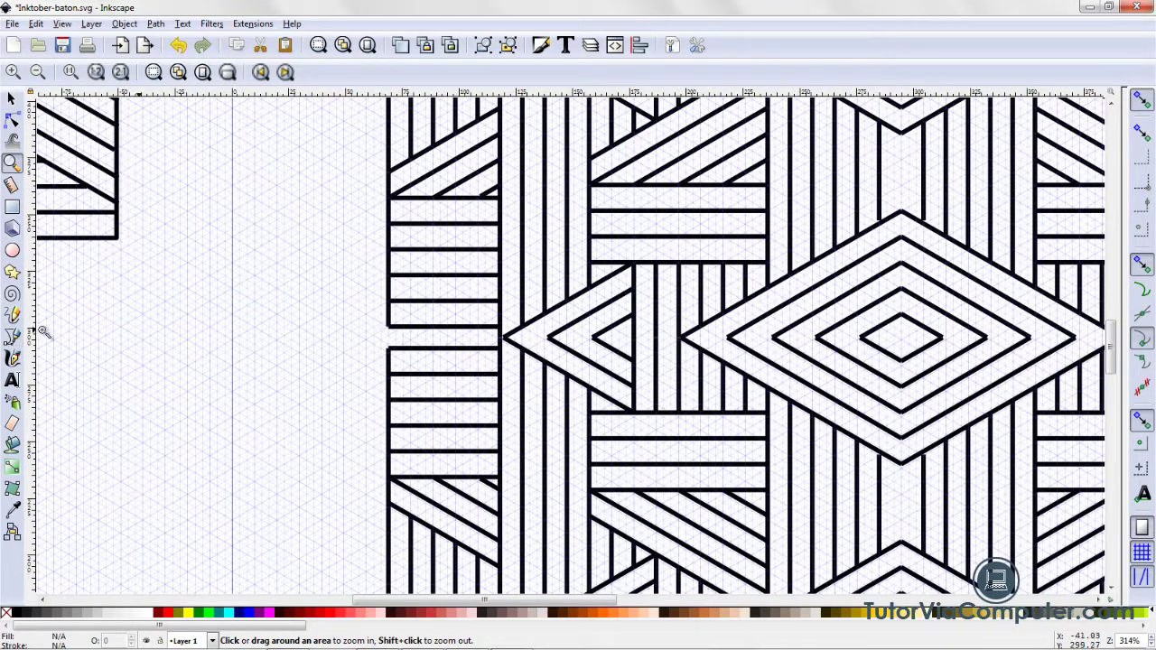
pyautogui.click(13, 336)
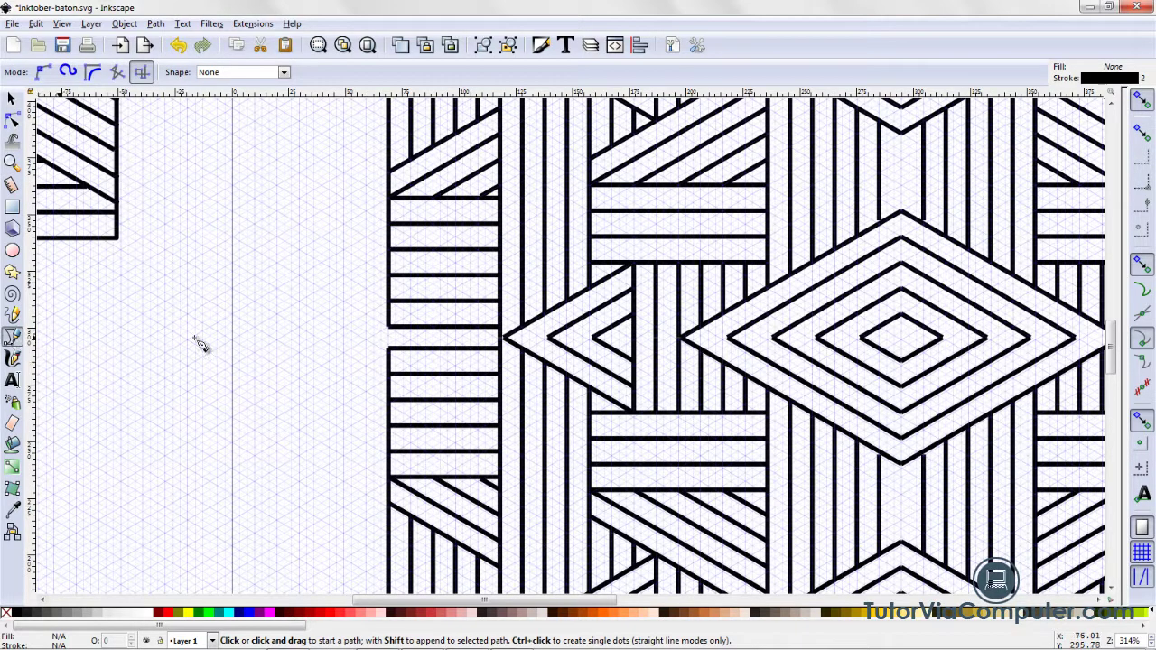
pyautogui.click(389, 327)
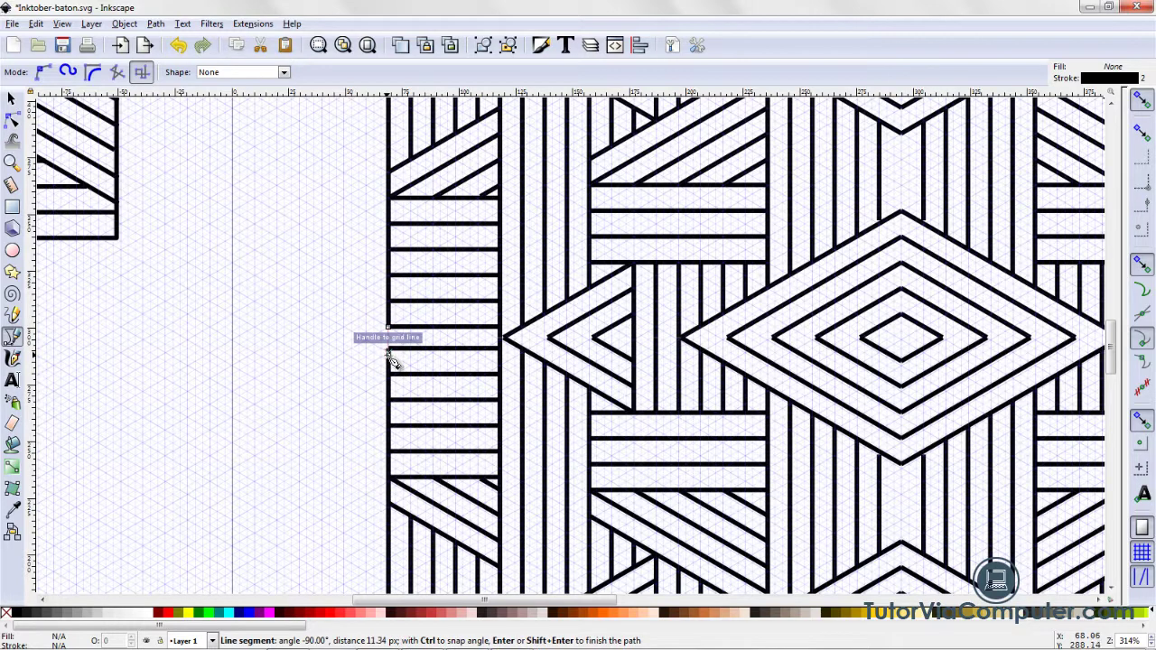
pyautogui.click(389, 350)
pyautogui.press('Return')
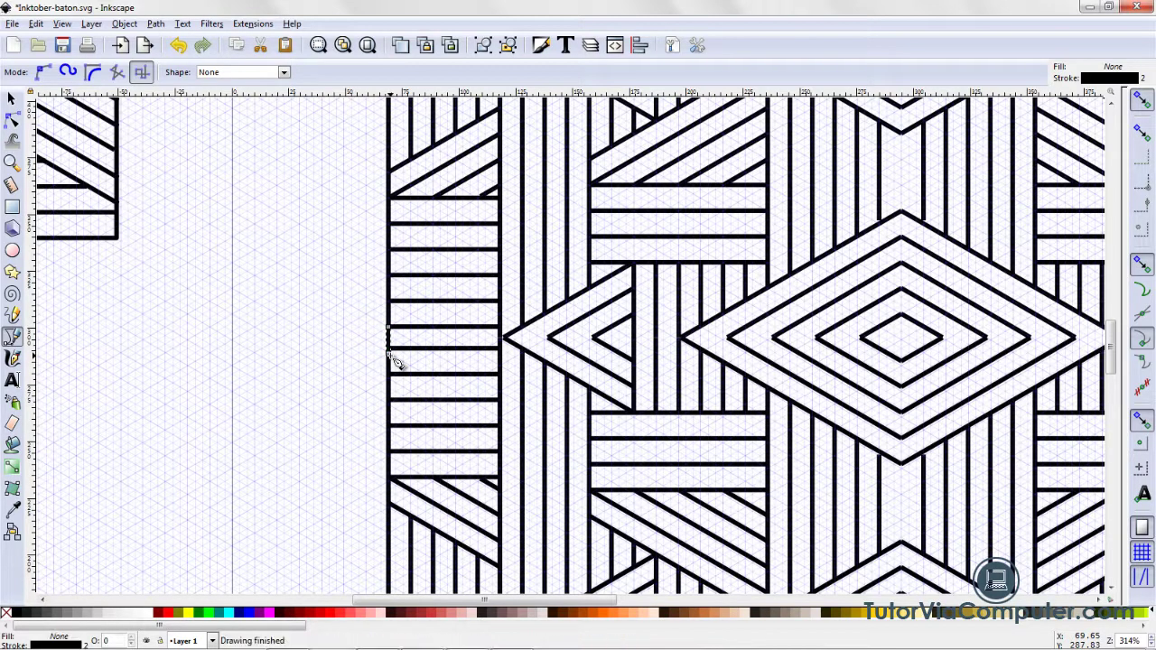
# Step: Draw a matching vertical line closing the band's open right edge
pyautogui.moveTo(408, 600)
pyautogui.mouseDown()
pyautogui.moveTo(470, 625)
pyautogui.moveTo(603, 626)
pyautogui.mouseUp()
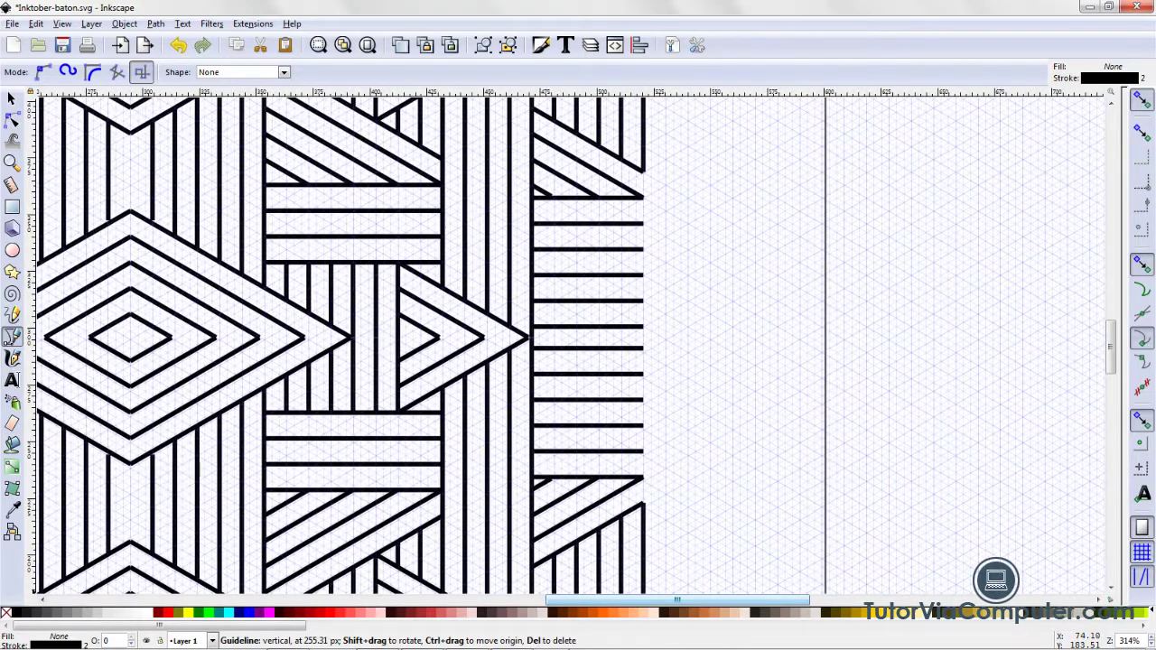
pyautogui.click(645, 172)
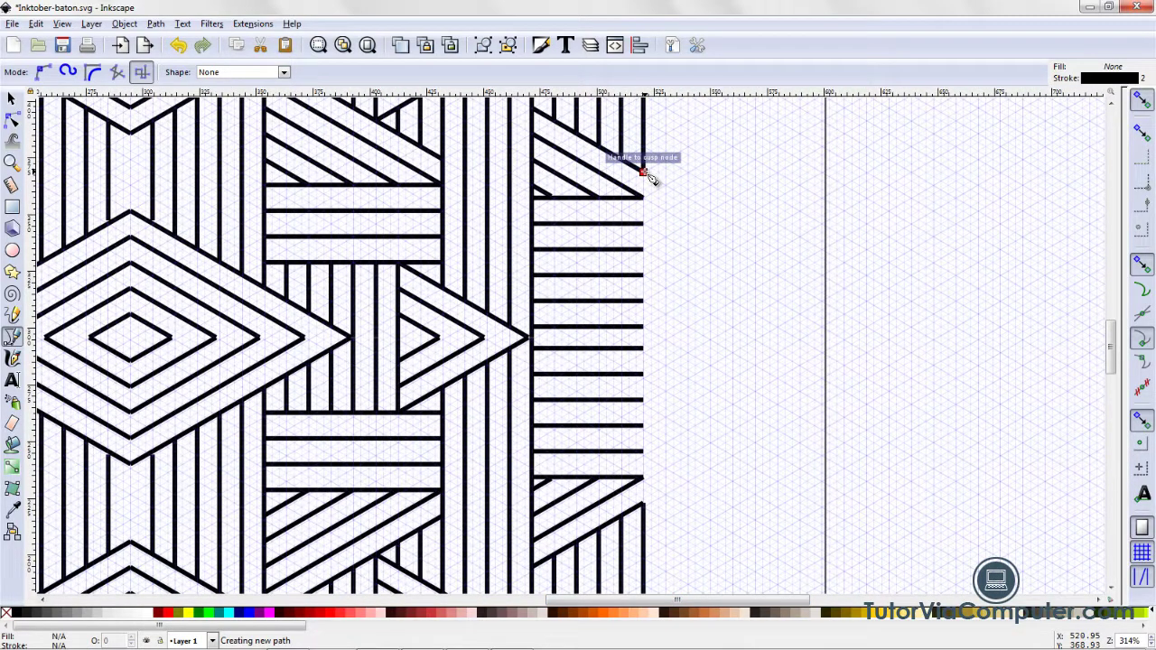
pyautogui.doubleClick(643, 508)
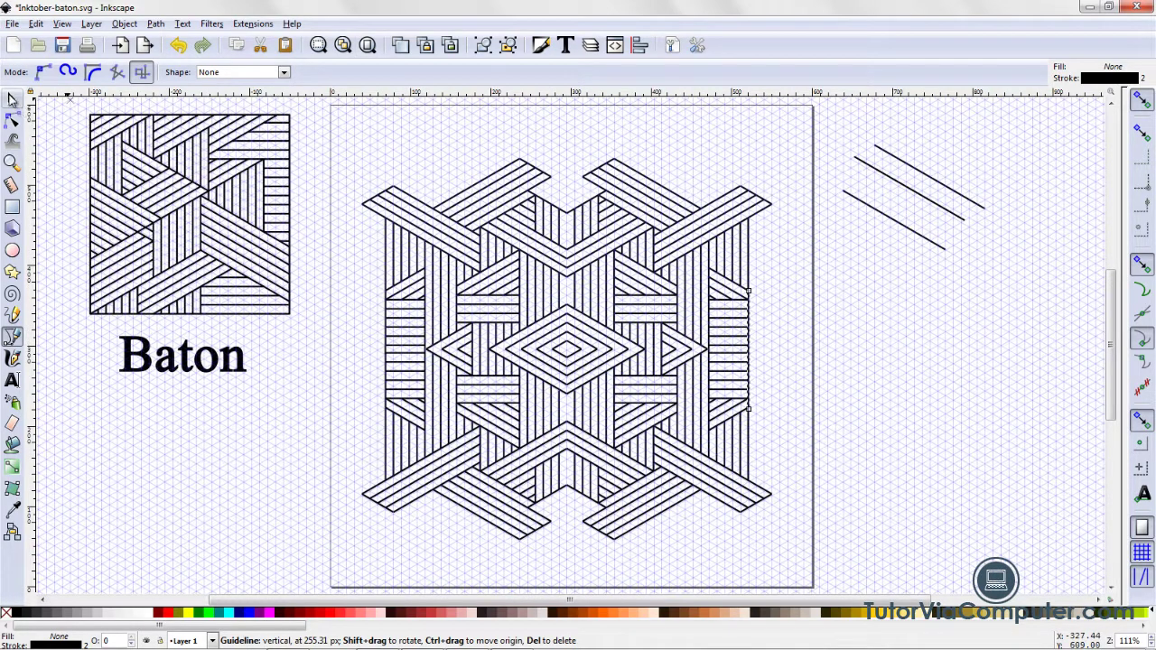
# Step: Group the four tile parts into one object and delete the three off-page diagonal lines
pyautogui.click(12, 98)
pyautogui.moveTo(342, 123); pyautogui.dragTo(800, 328)
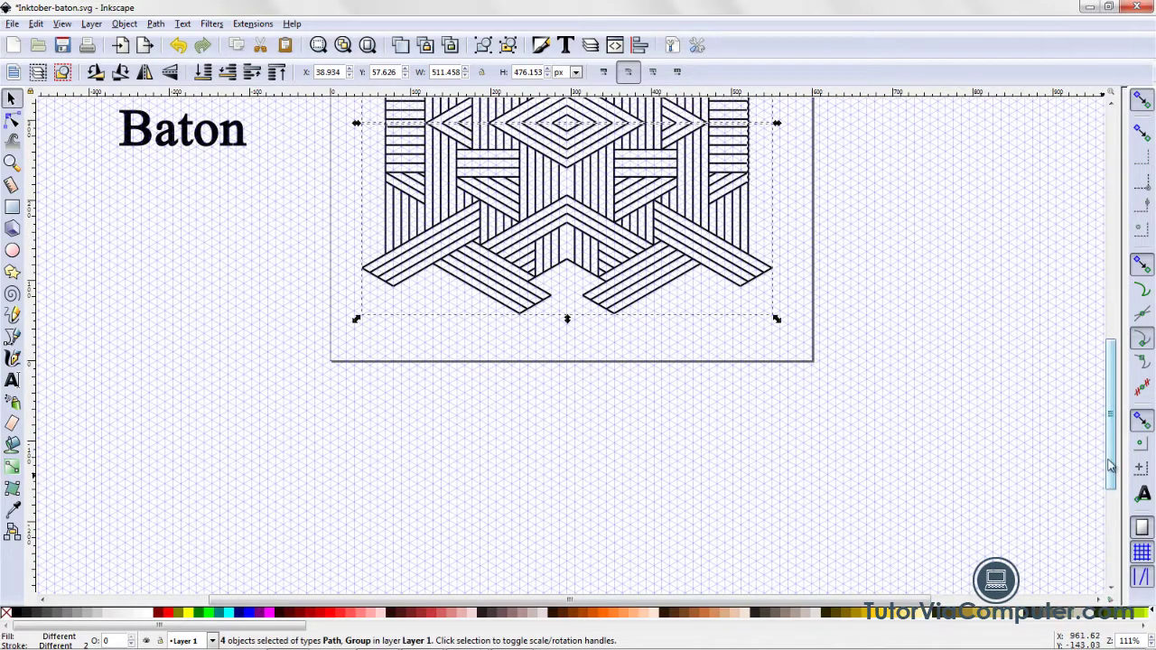
pyautogui.moveTo(1113, 463); pyautogui.dragTo(1091, 393)
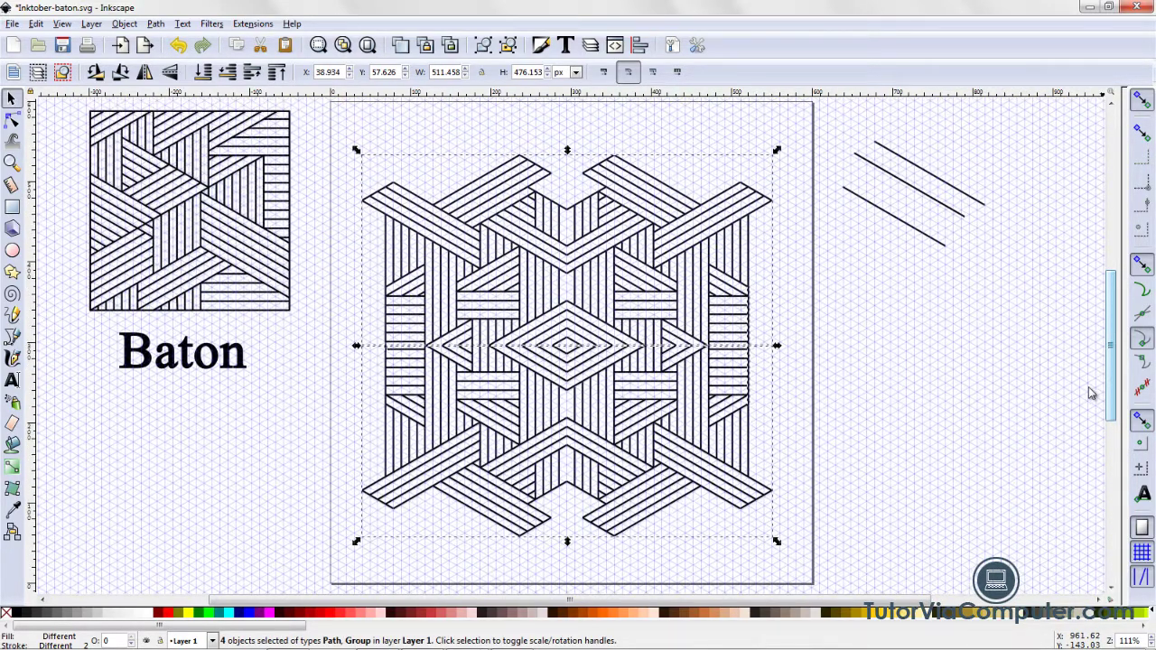
pyautogui.moveTo(1091, 393); pyautogui.dragTo(1084, 392)
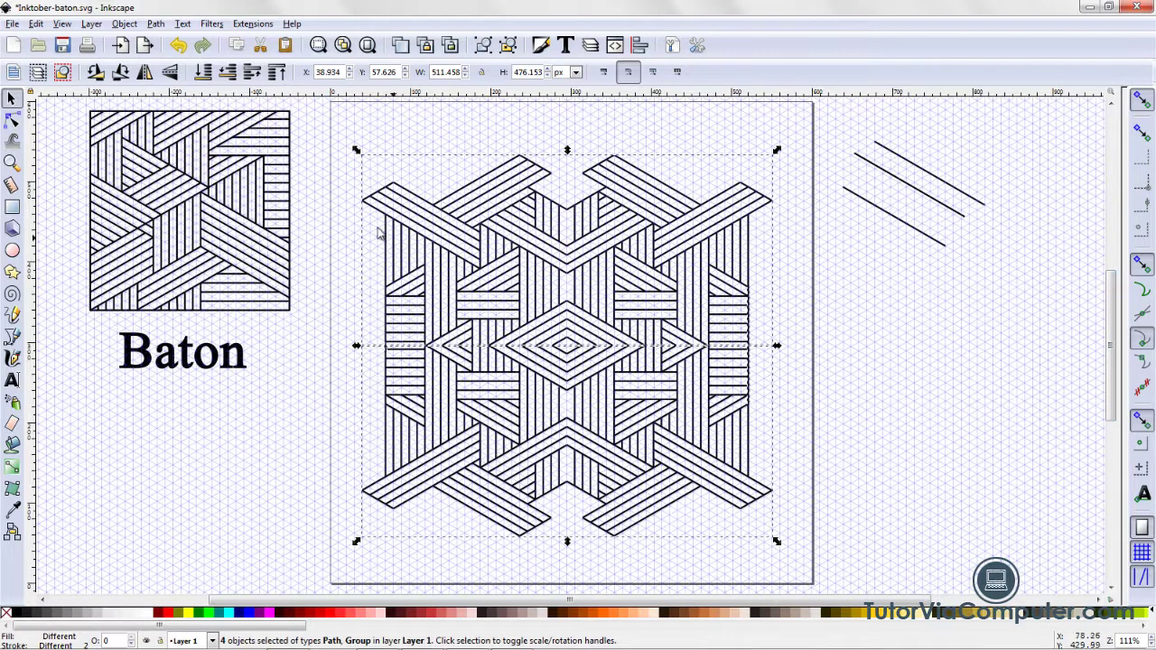
pyautogui.click(124, 23)
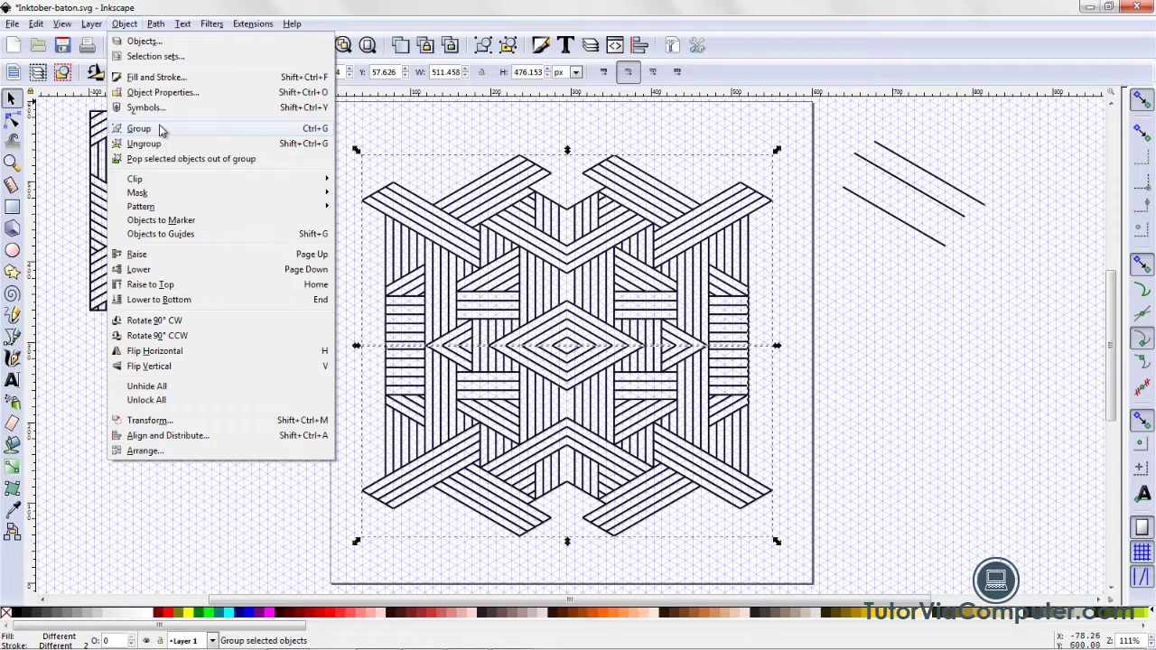
pyautogui.click(161, 129)
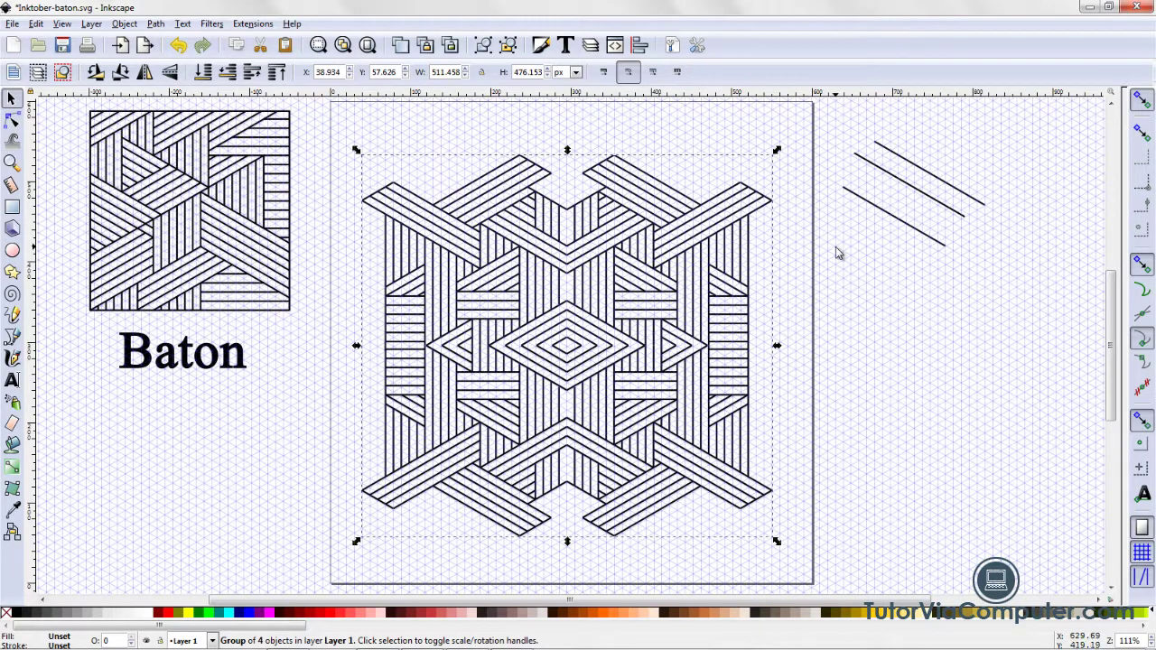
pyautogui.moveTo(823, 101); pyautogui.dragTo(1064, 295)
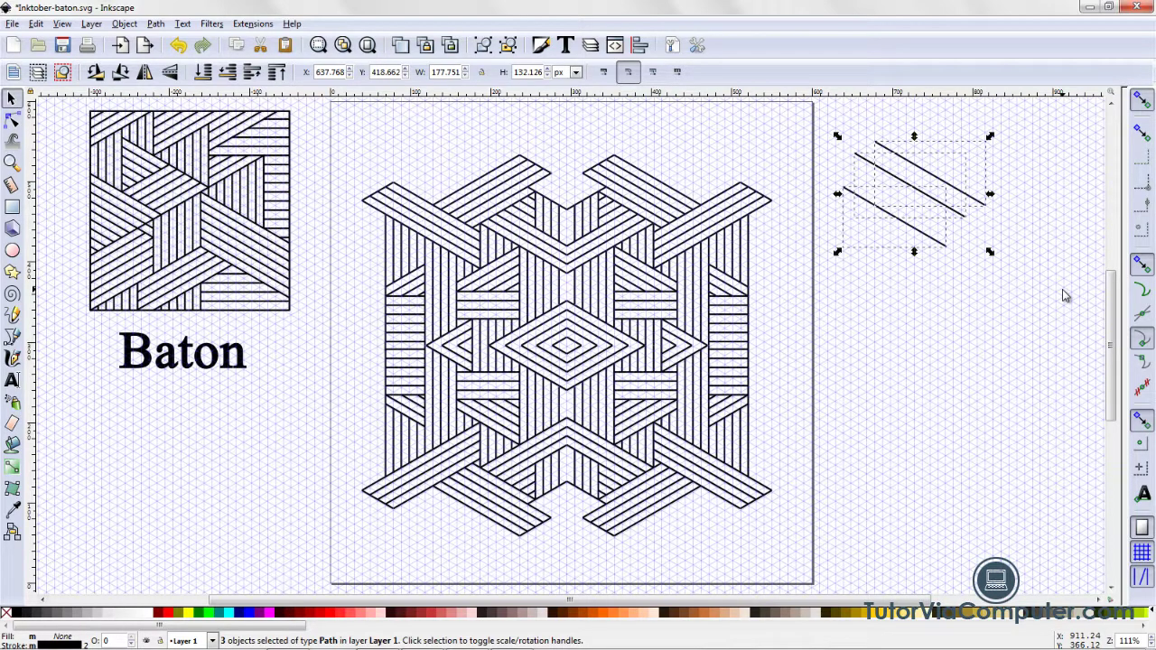
pyautogui.press('Delete')
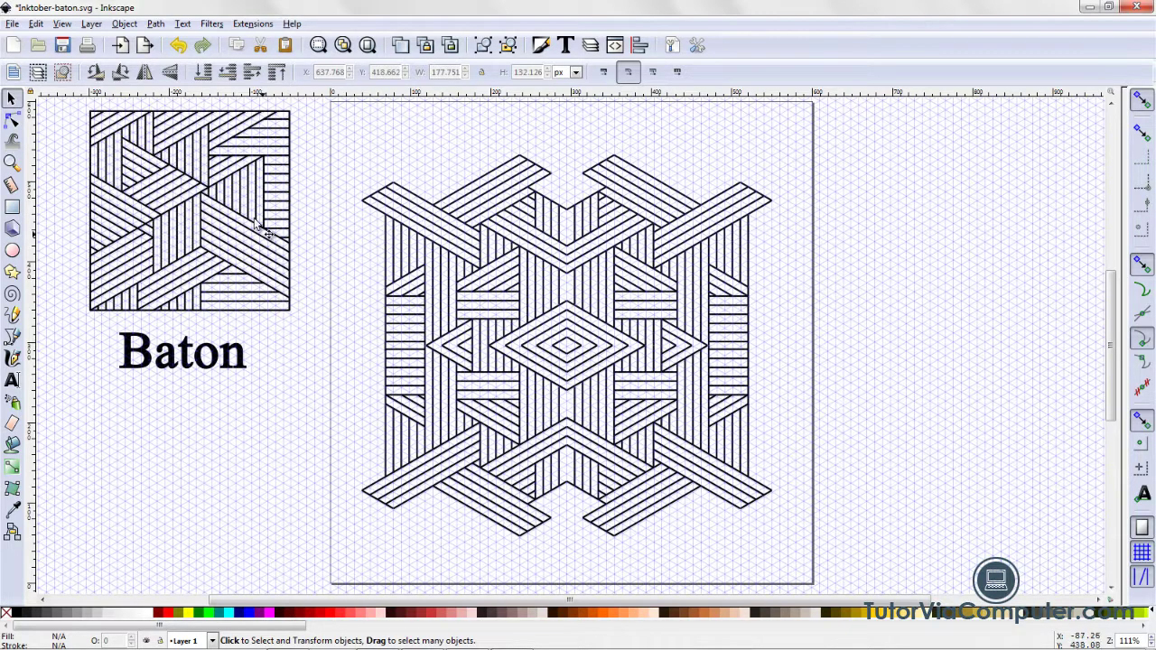
# Step: Add a layer named 'Background' positioned below the current layer from the Layers panel
pyautogui.click(89, 23)
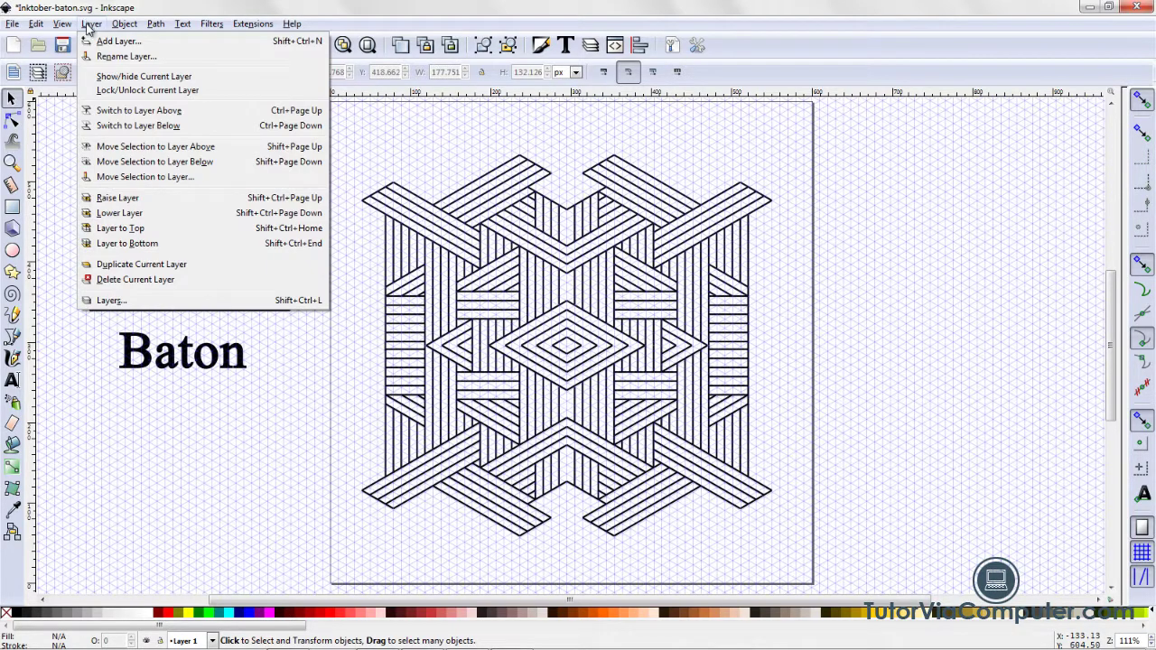
pyautogui.click(109, 300)
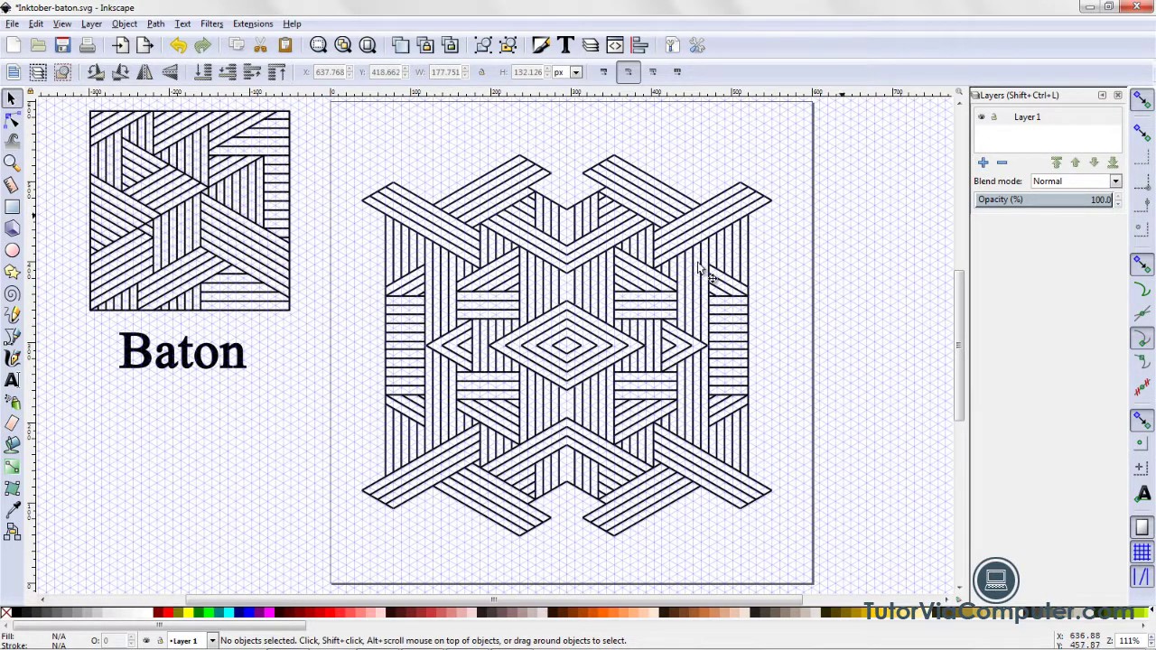
pyautogui.click(984, 164)
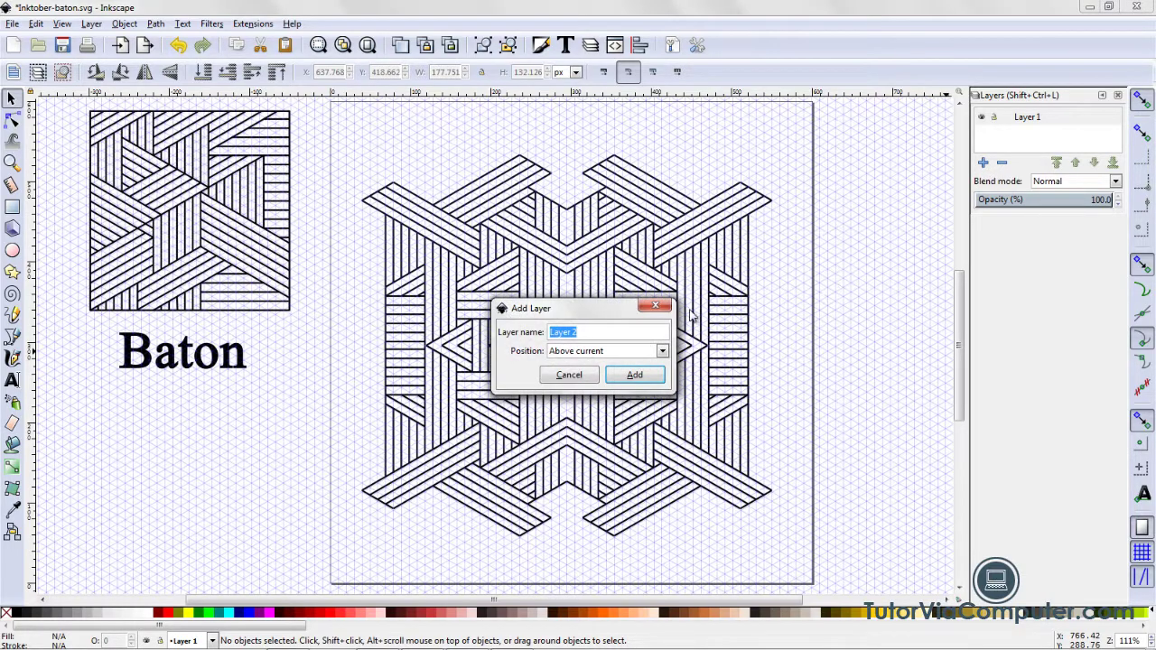
pyautogui.moveTo(608, 321); pyautogui.dragTo(915, 228)
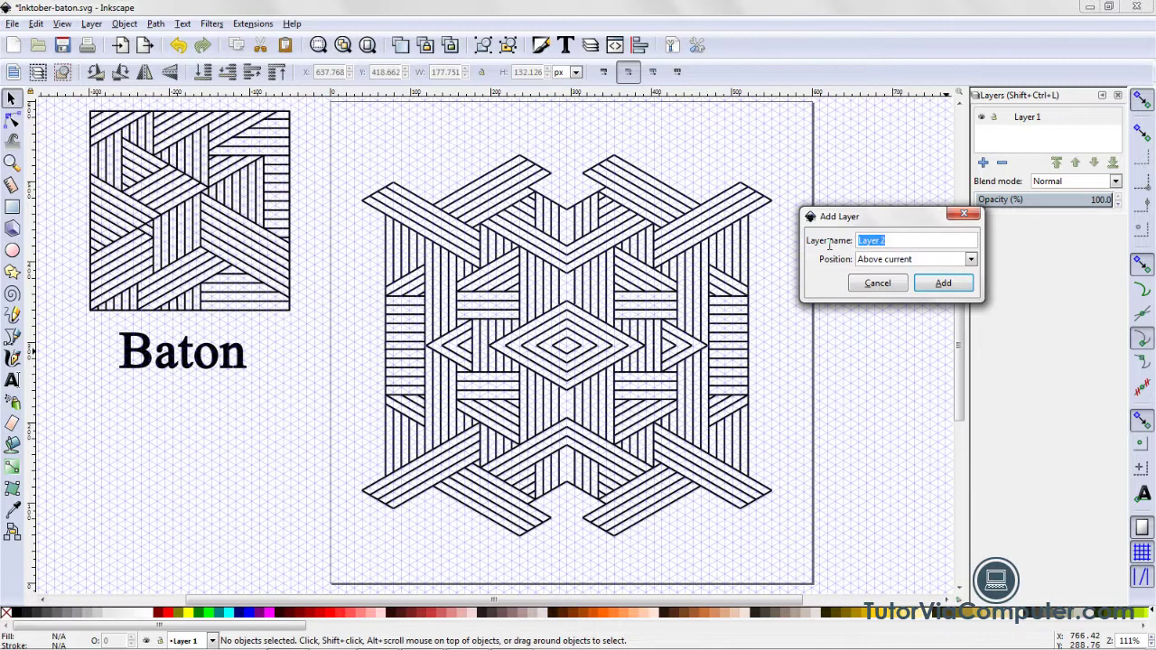
pyautogui.write('Background')
pyautogui.click(971, 261)
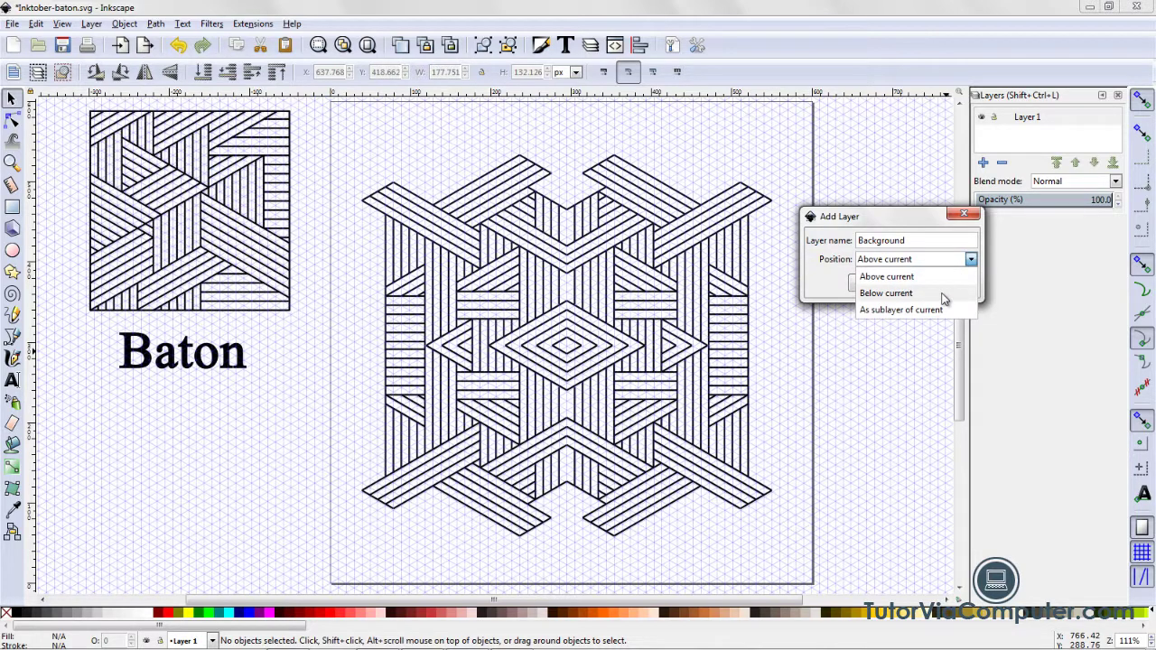
pyautogui.click(944, 294)
pyautogui.click(945, 285)
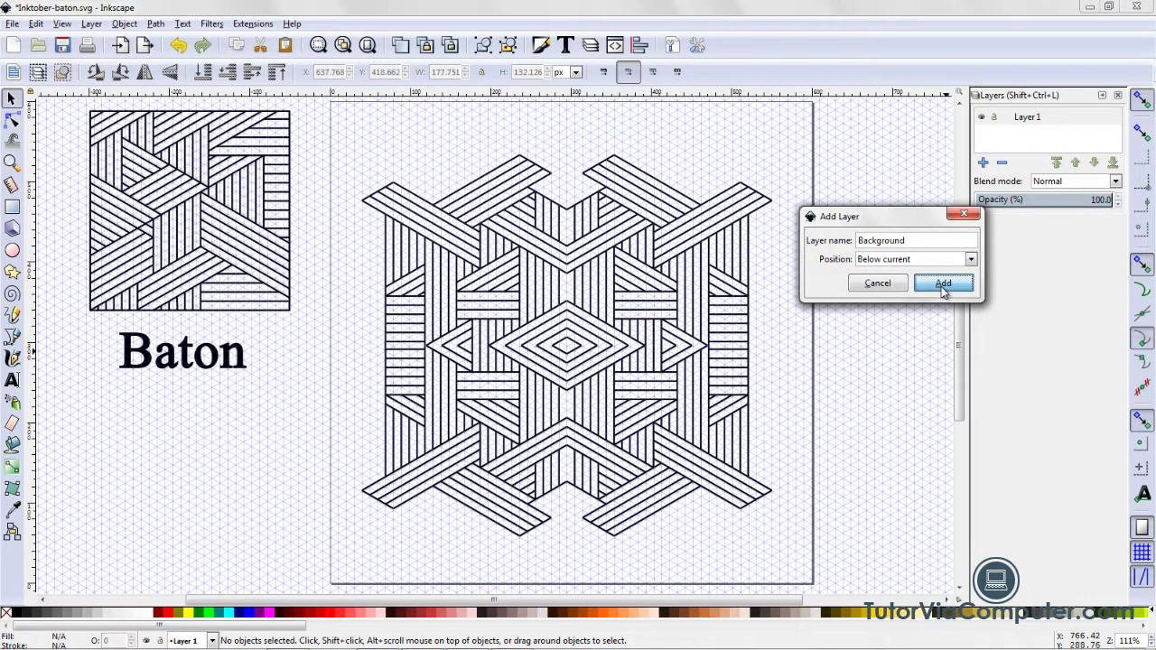
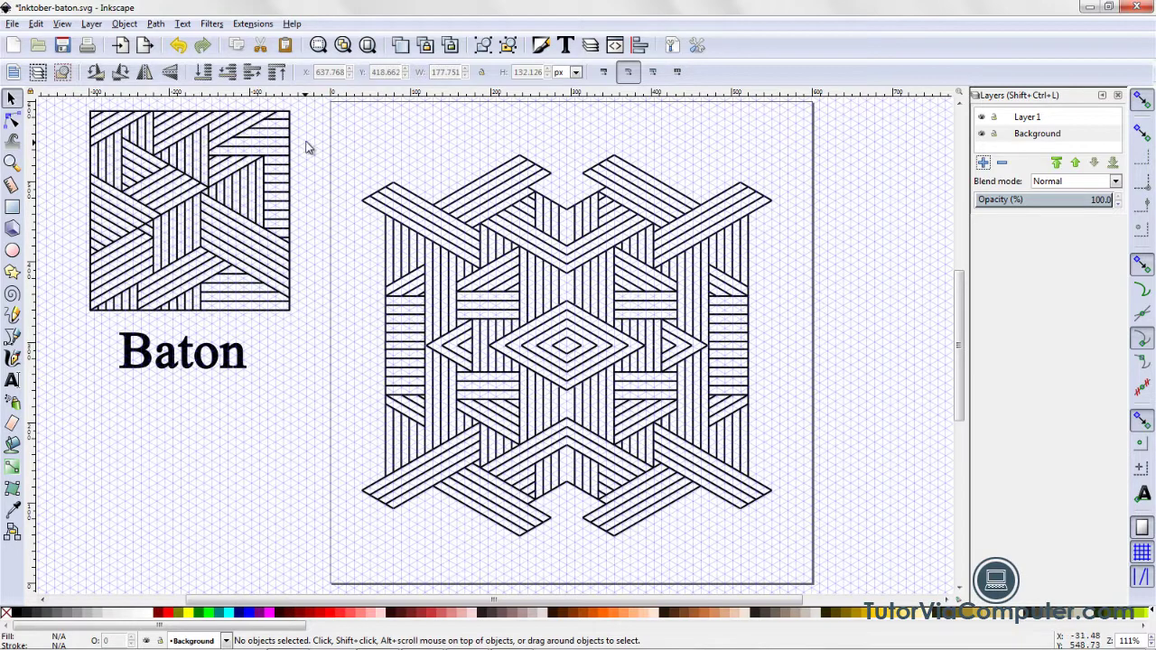
# Step: Select the woven Baton pattern group and set its stroke to white
pyautogui.click(419, 241)
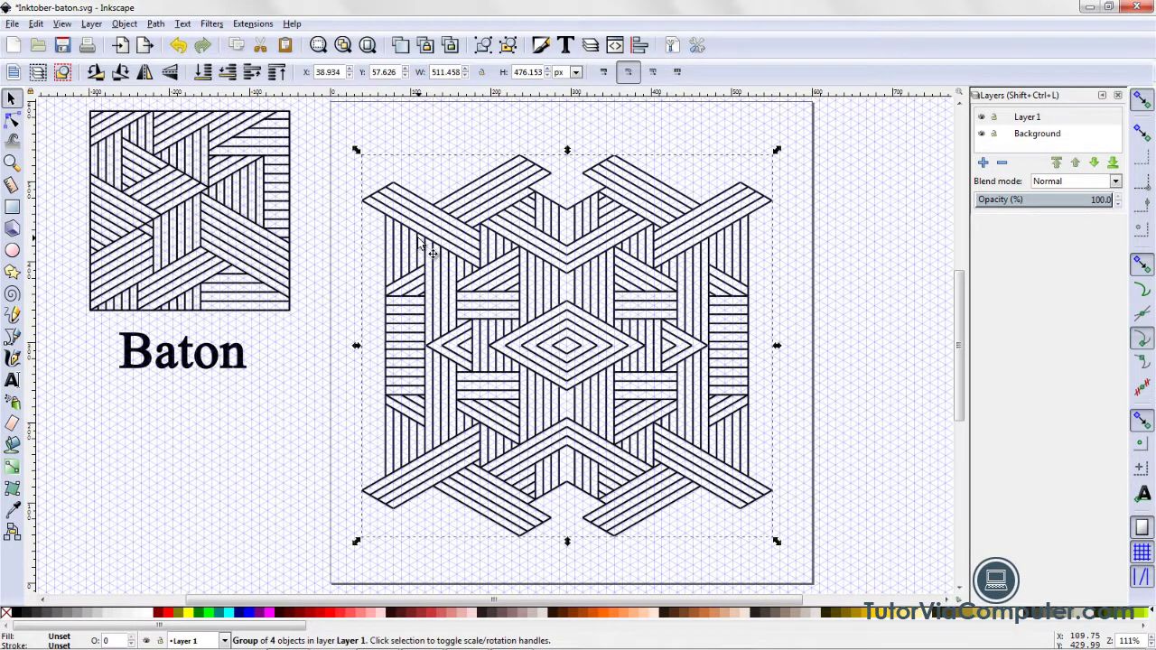
pyautogui.keyDown('shift'); pyautogui.click(154, 619); pyautogui.keyUp('shift')
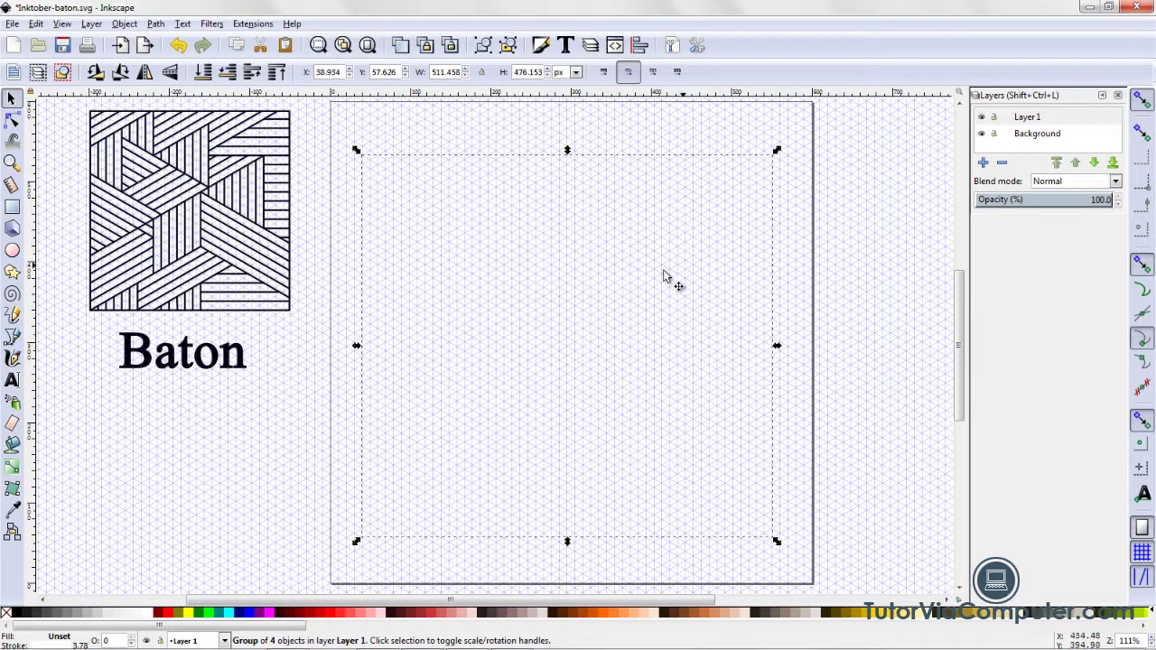
# Step: Turn on the checkerboard background on the Page tab of Document Properties
pyautogui.click(13, 24)
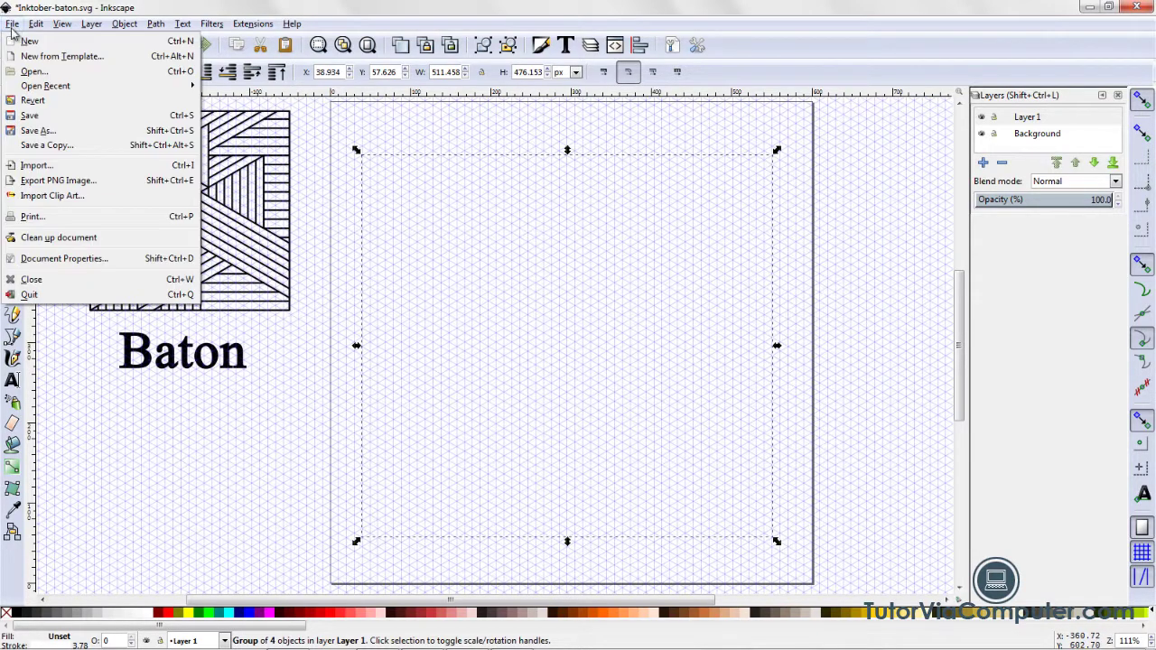
pyautogui.click(54, 259)
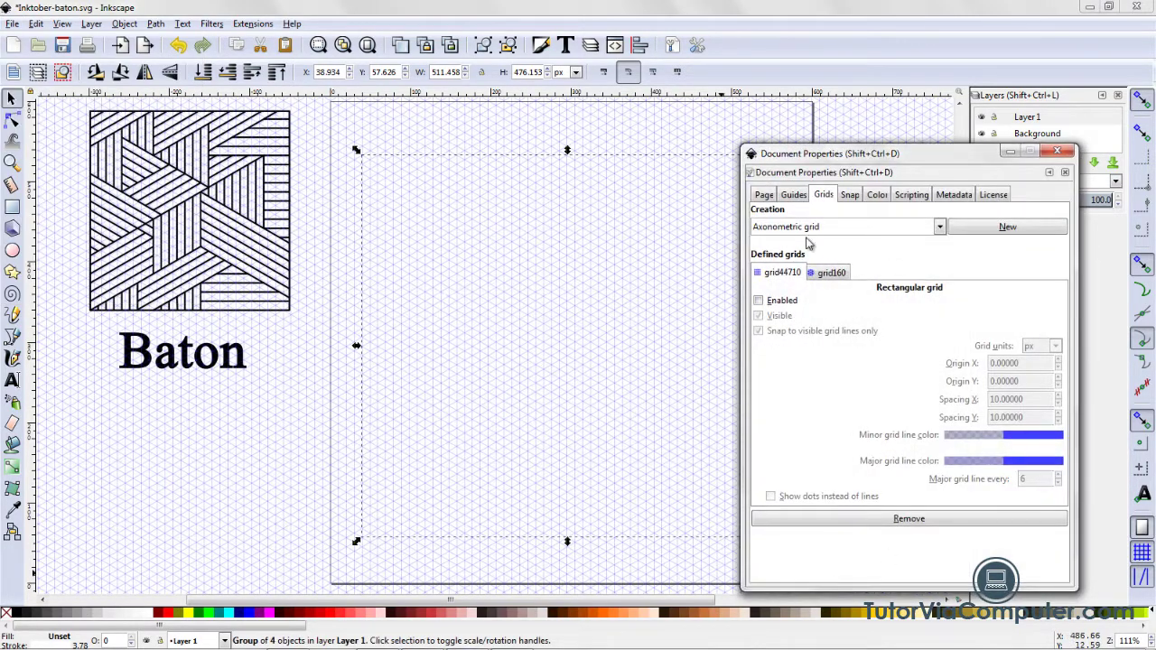
pyautogui.click(766, 196)
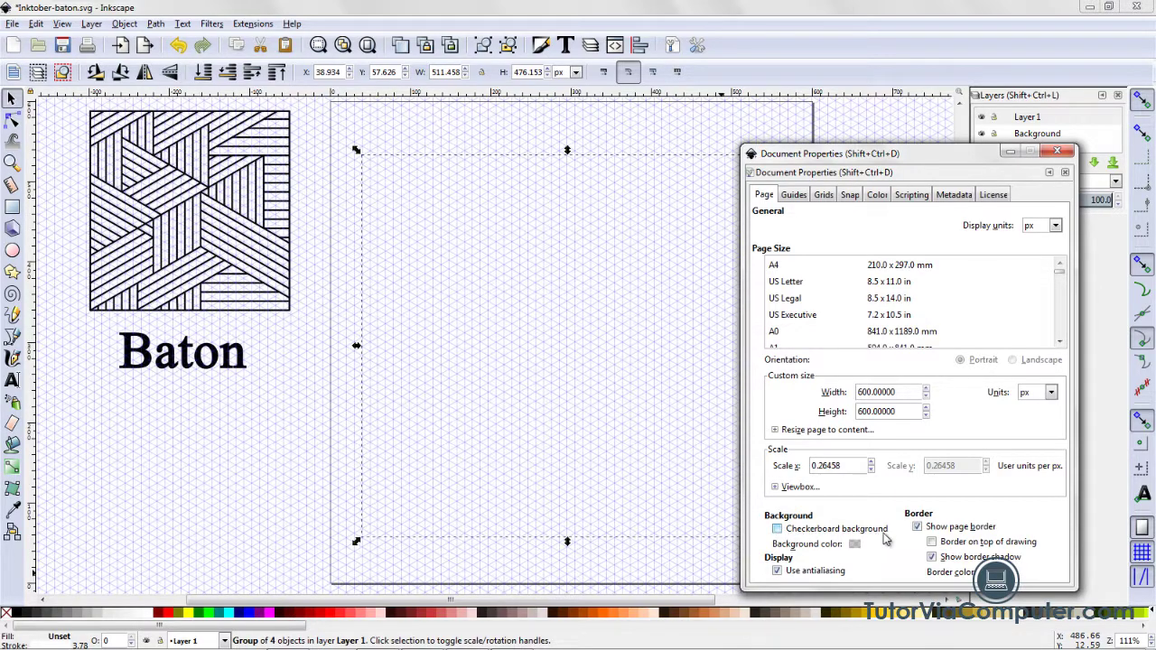
pyautogui.click(778, 530)
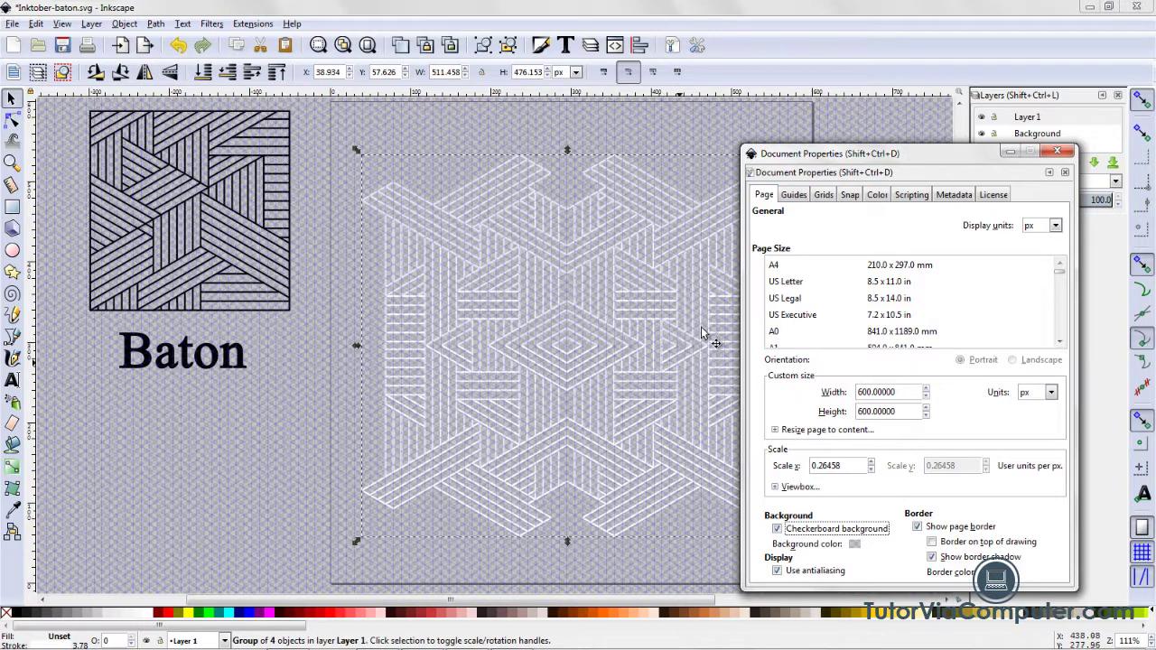
pyautogui.click(1069, 153)
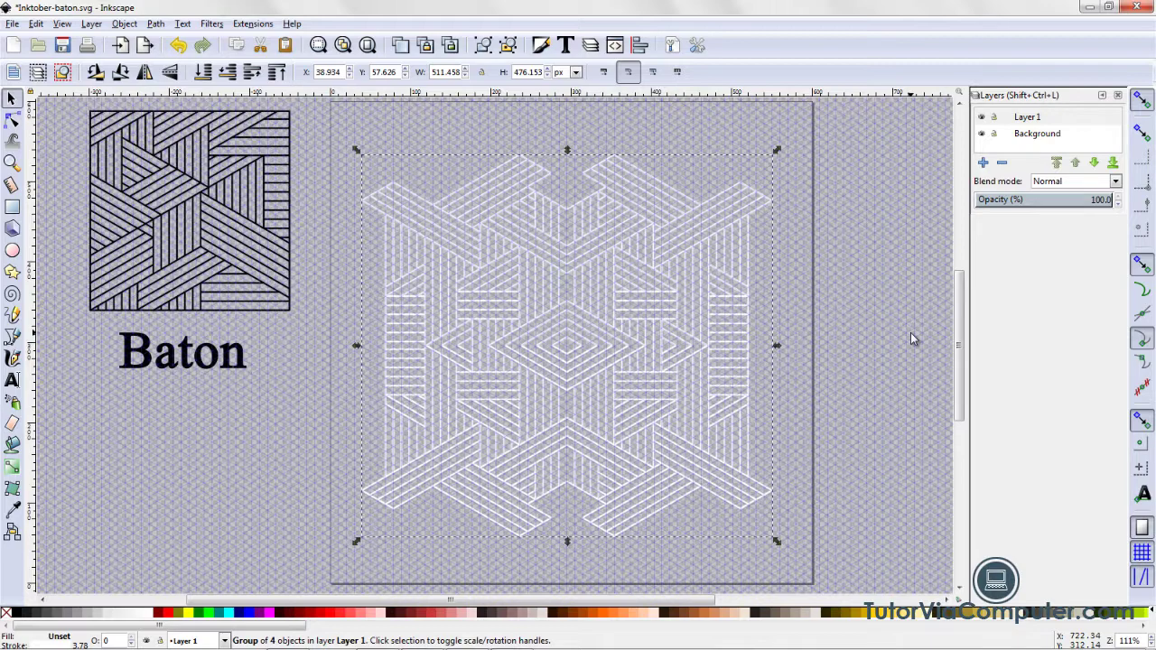
# Step: Make the Background layer current and enable snapping to the page border for the Rectangle tool
pyautogui.click(1038, 140)
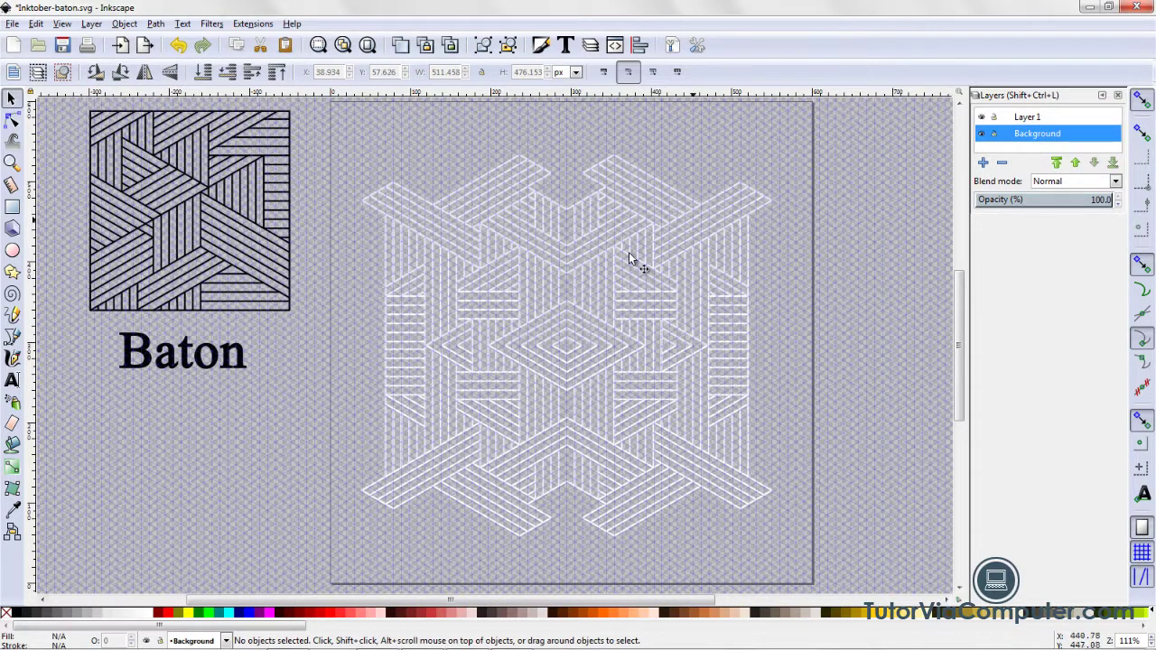
pyautogui.click(18, 210)
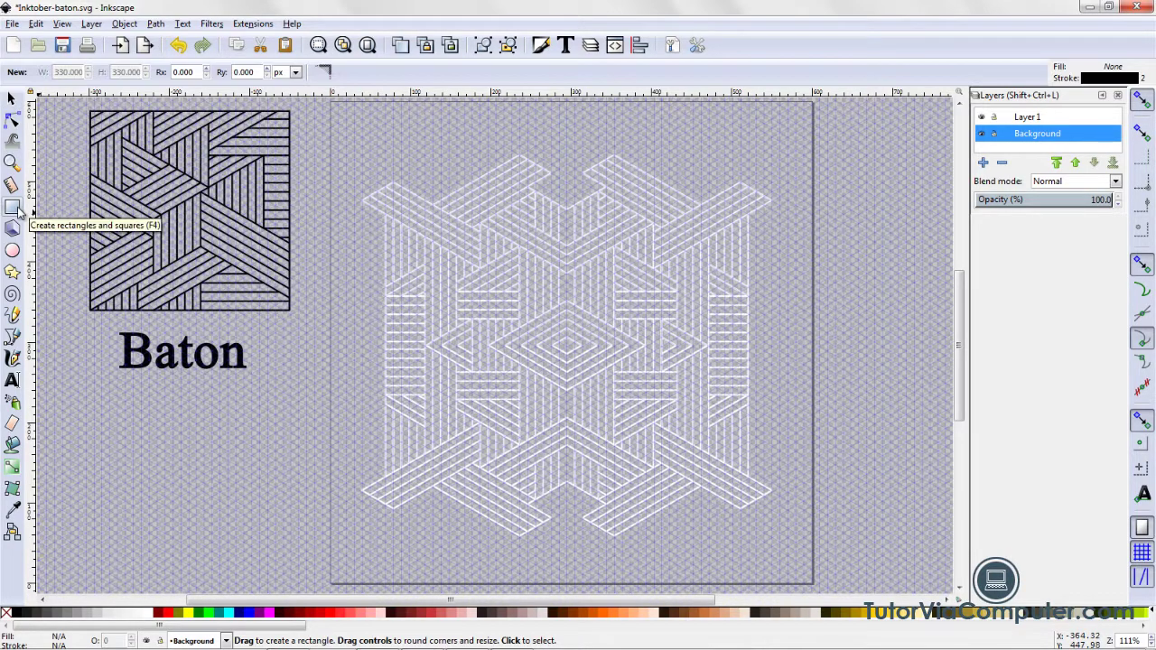
pyautogui.click(1143, 529)
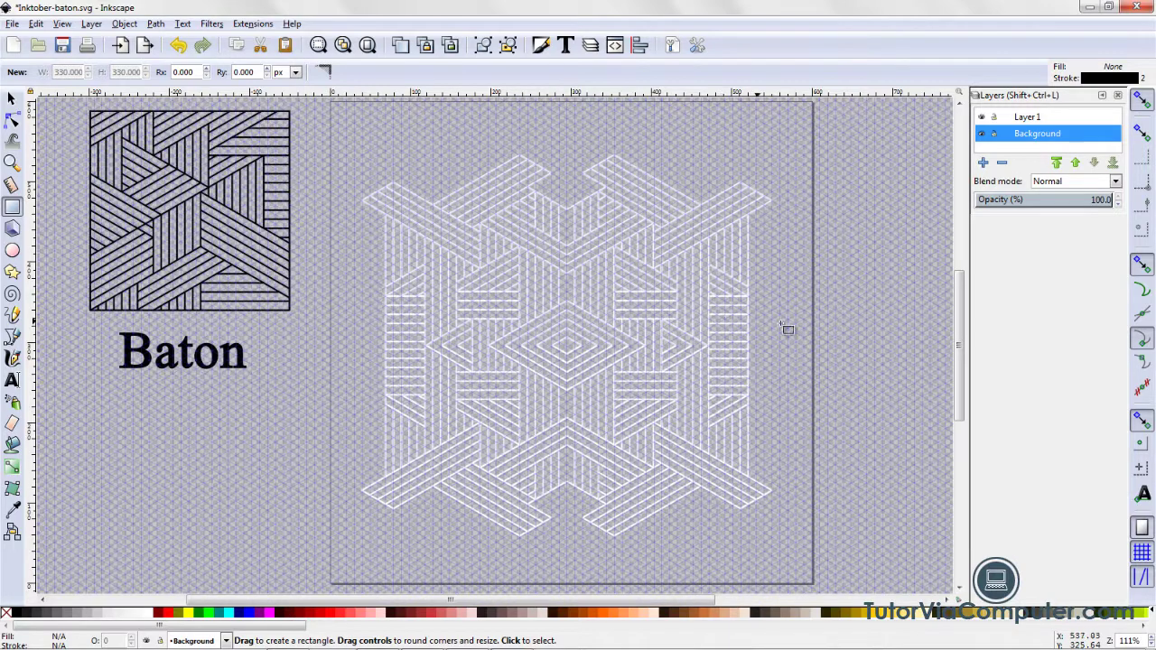
pyautogui.scroll(1, 960, 400)
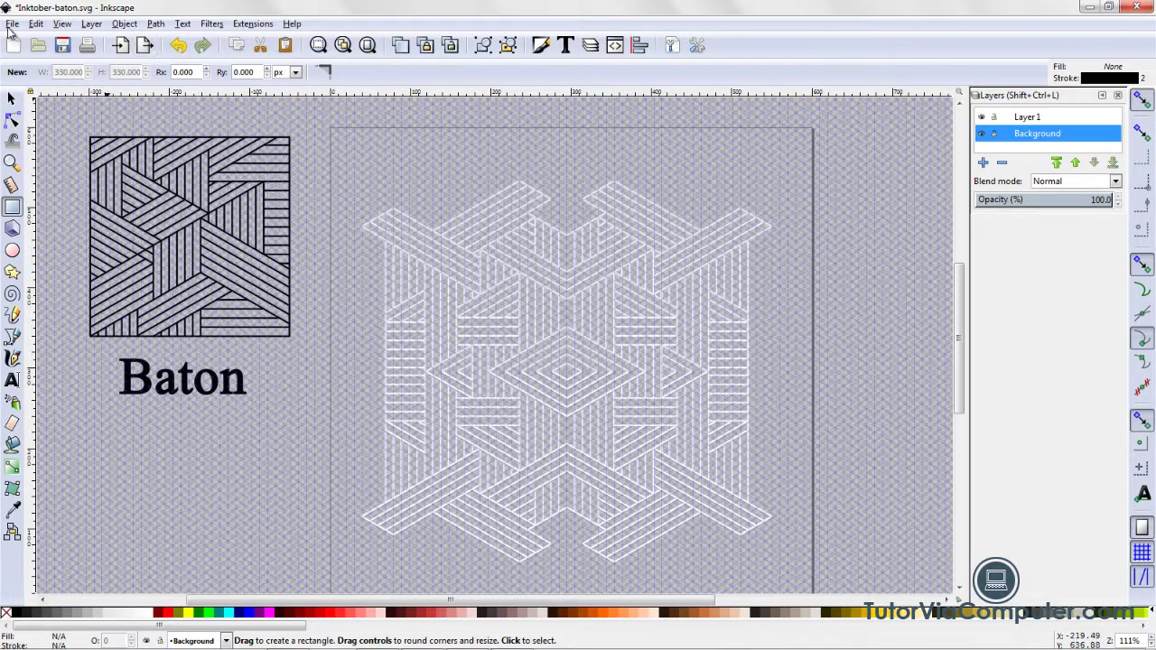
pyautogui.click(61, 23)
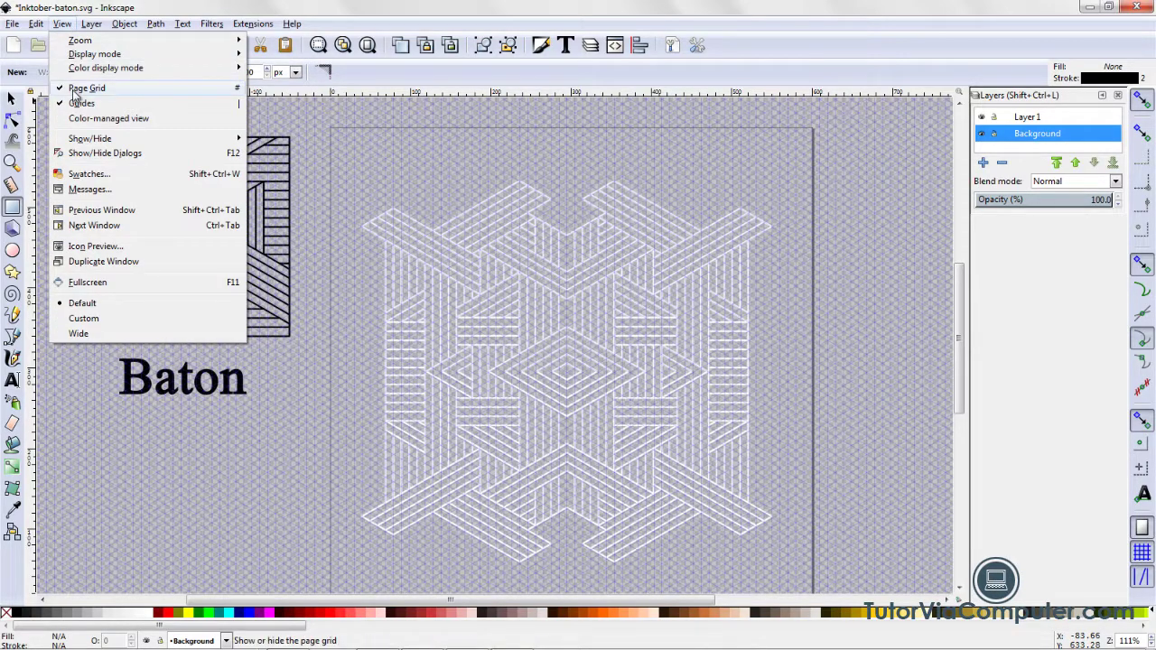
# Step: Hide the page grid and draw a 600×600 rectangle snapped to the page corners
pyautogui.click(74, 91)
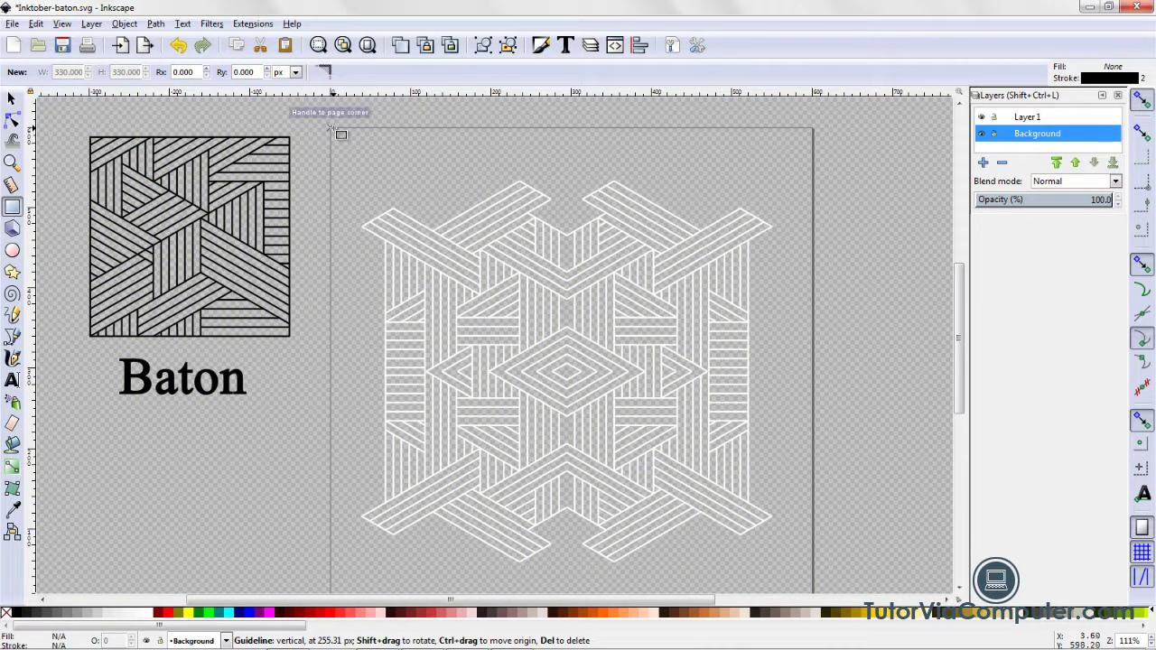
pyautogui.moveTo(331, 127)
pyautogui.mouseDown()
pyautogui.moveTo(719, 469)
pyautogui.moveTo(812, 570)
pyautogui.mouseUp()
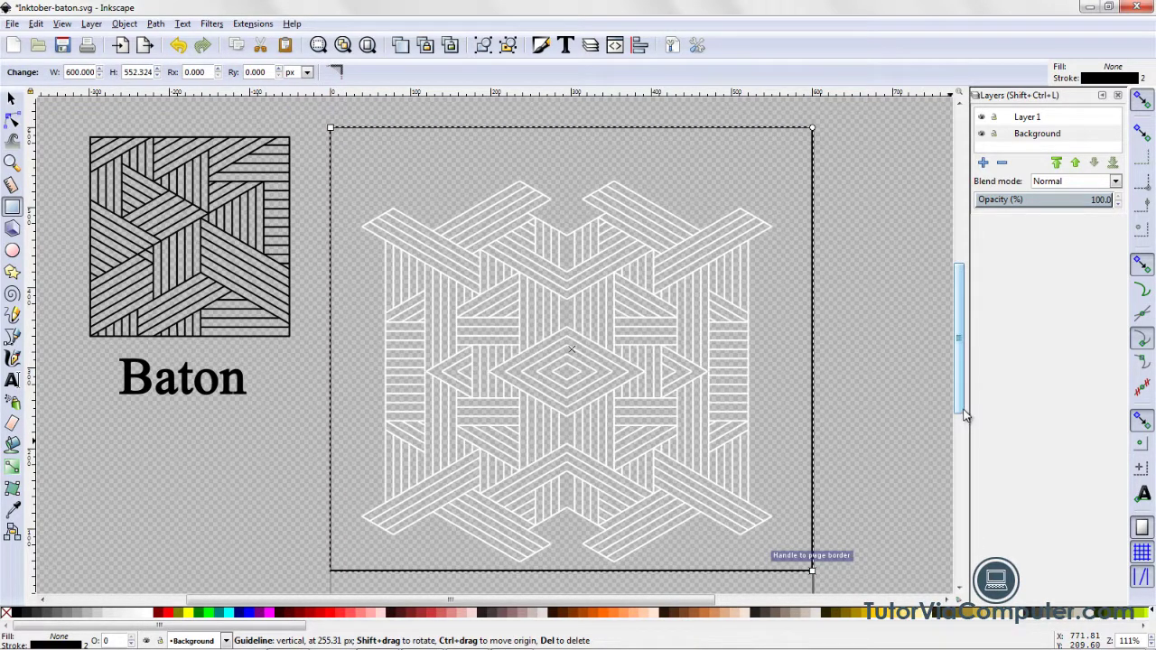
pyautogui.moveTo(962, 412); pyautogui.dragTo(976, 464)
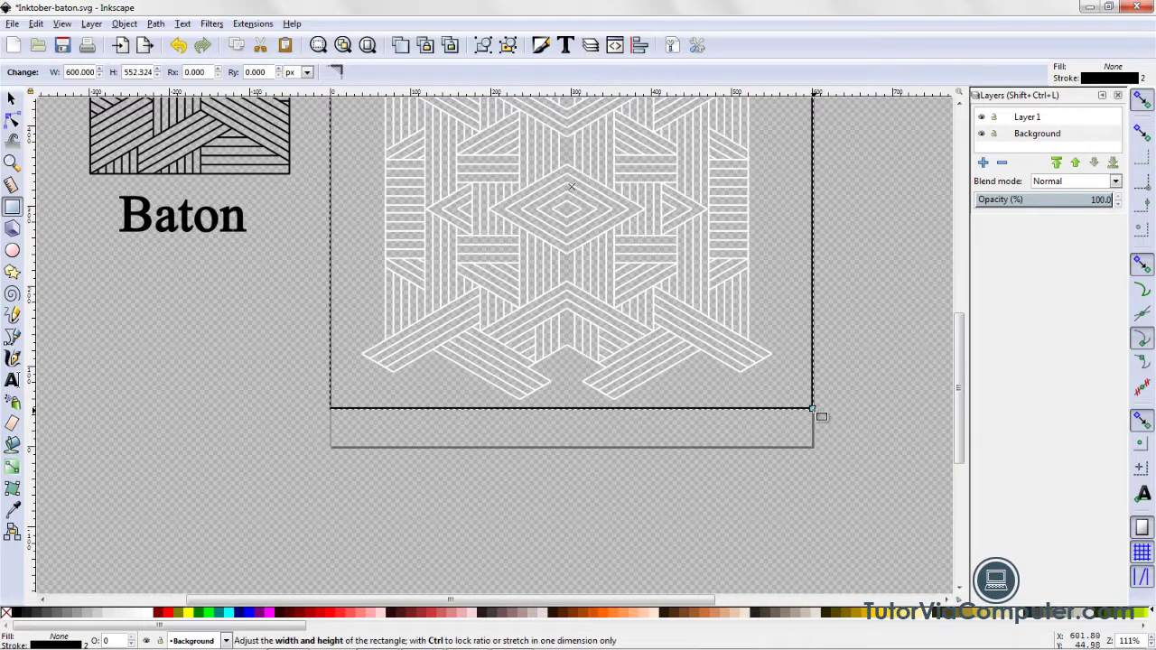
pyautogui.moveTo(812, 408); pyautogui.dragTo(812, 447)
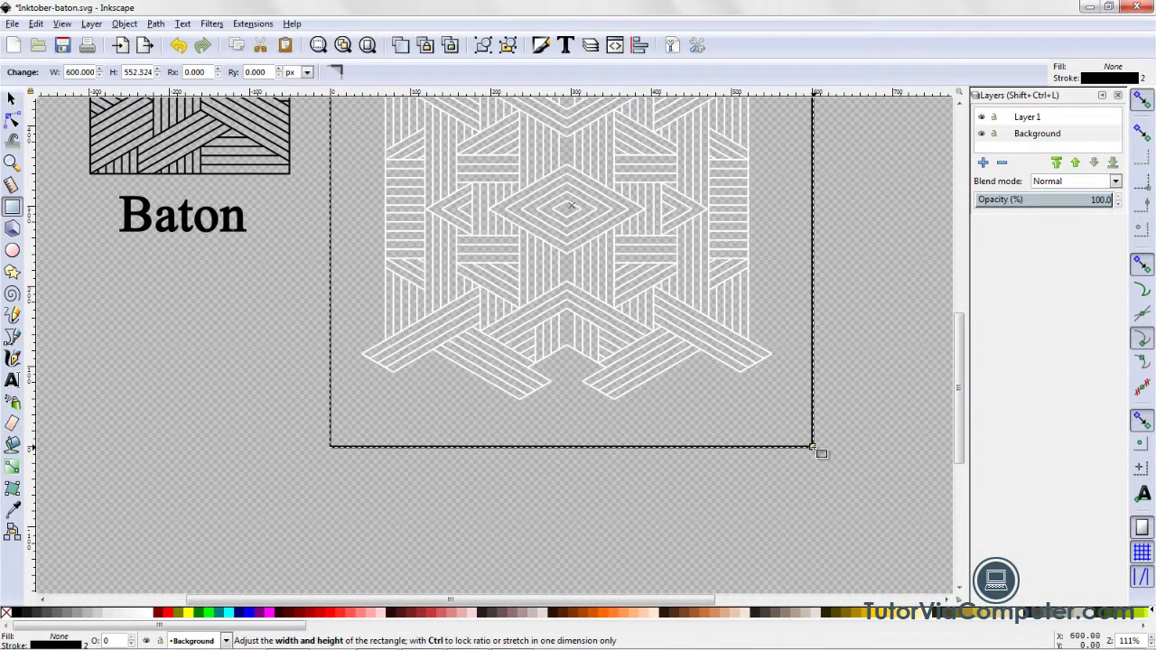
pyautogui.moveTo(812, 446); pyautogui.dragTo(812, 446)
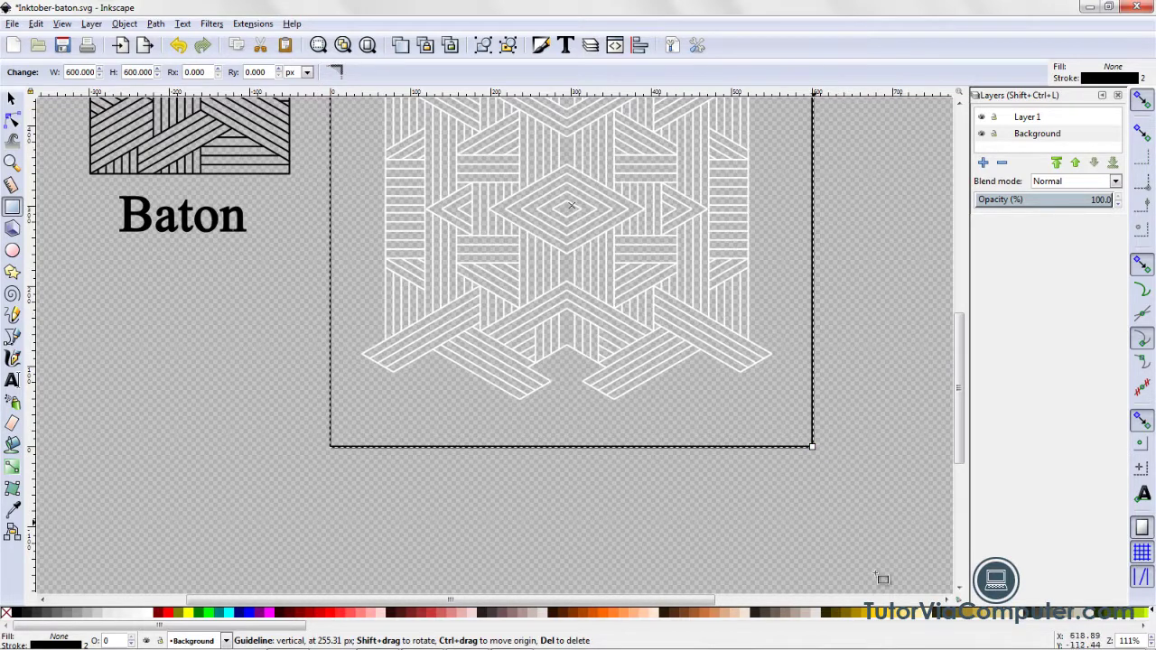
pyautogui.moveTo(960, 451); pyautogui.dragTo(959, 432)
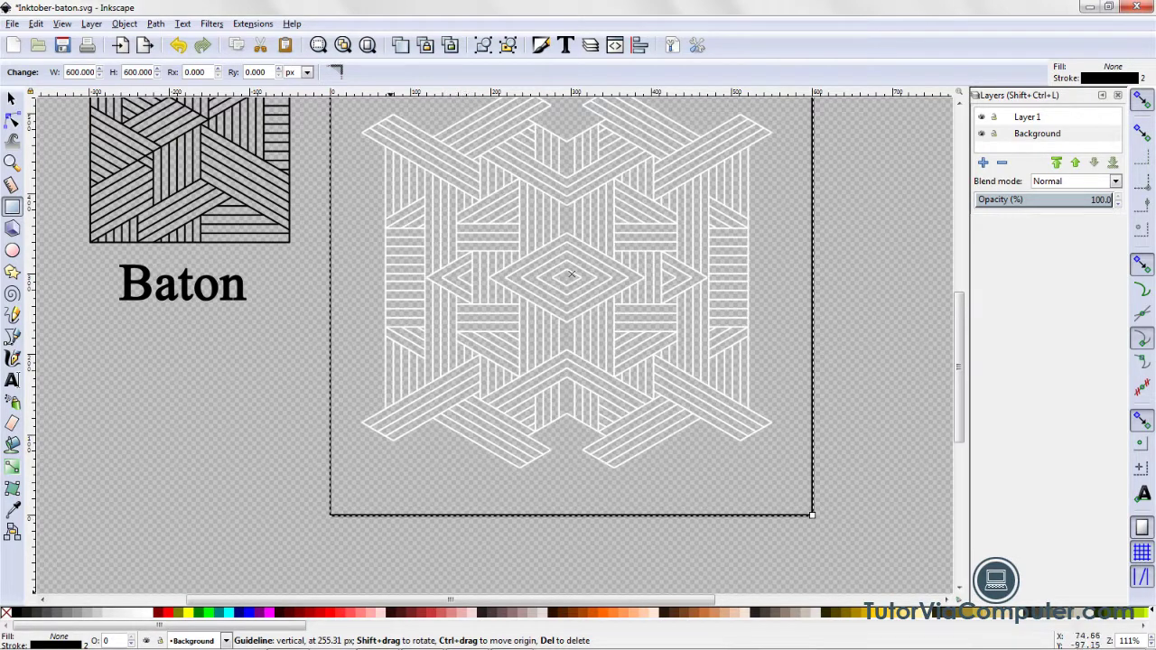
# Step: Fill the page rectangle black, then select the woven artwork group on Layer 1
pyautogui.moveTo(179, 617)
pyautogui.click(16, 616)
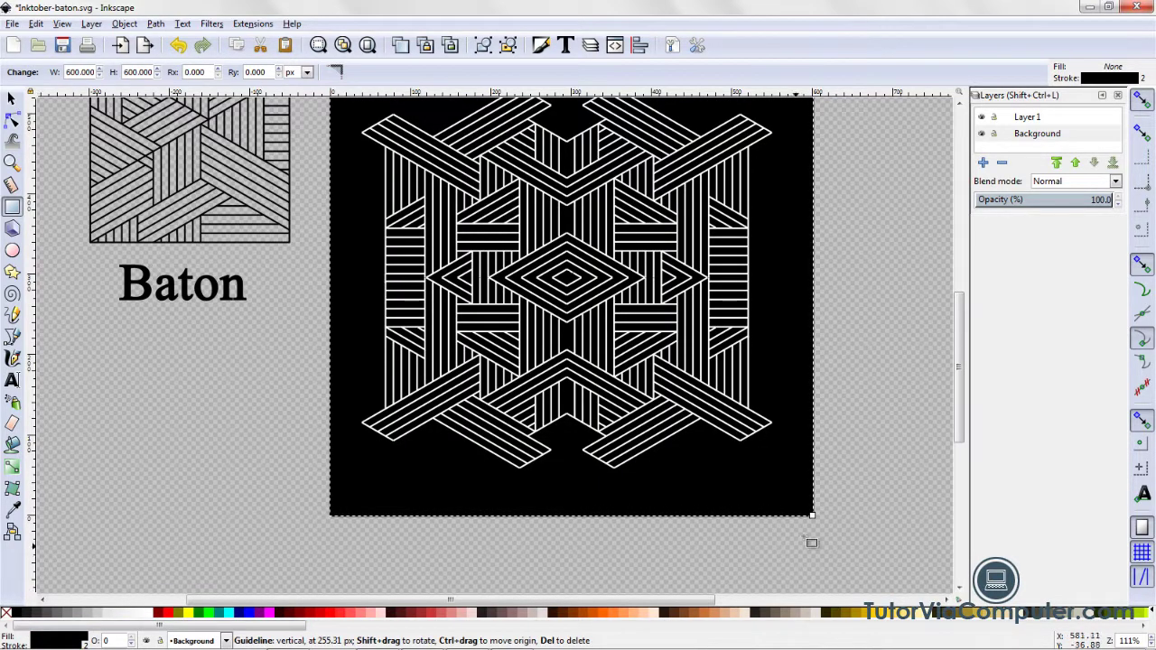
pyautogui.moveTo(962, 427)
pyautogui.mouseDown()
pyautogui.moveTo(959, 376)
pyautogui.moveTo(960, 407)
pyautogui.mouseUp()
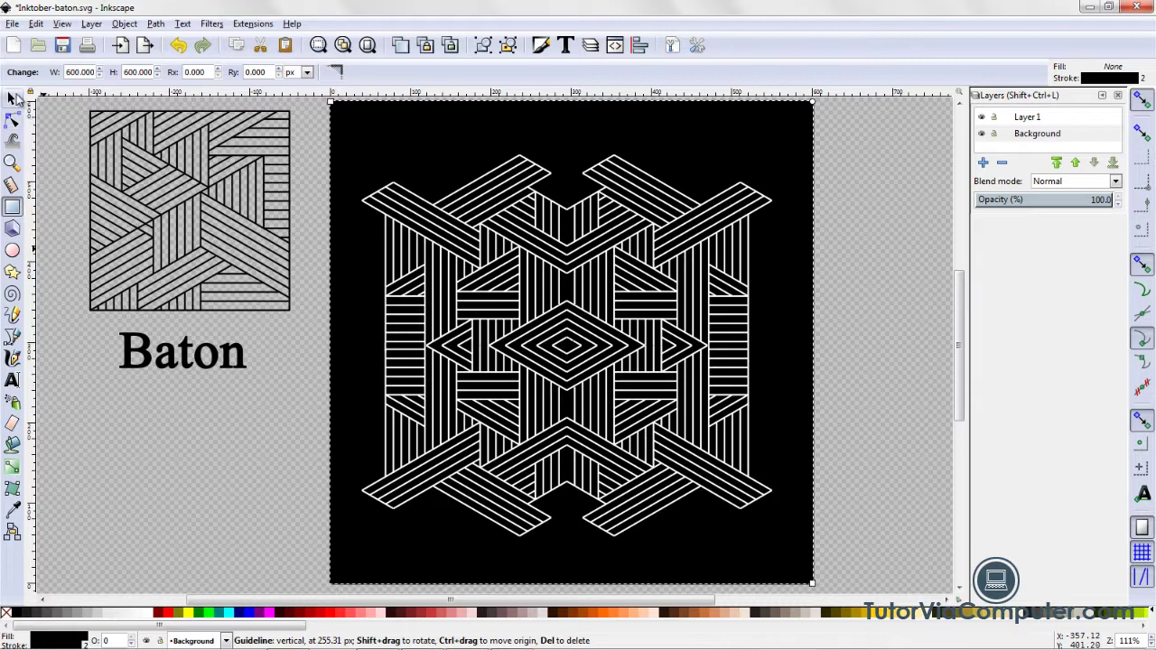
pyautogui.click(12, 97)
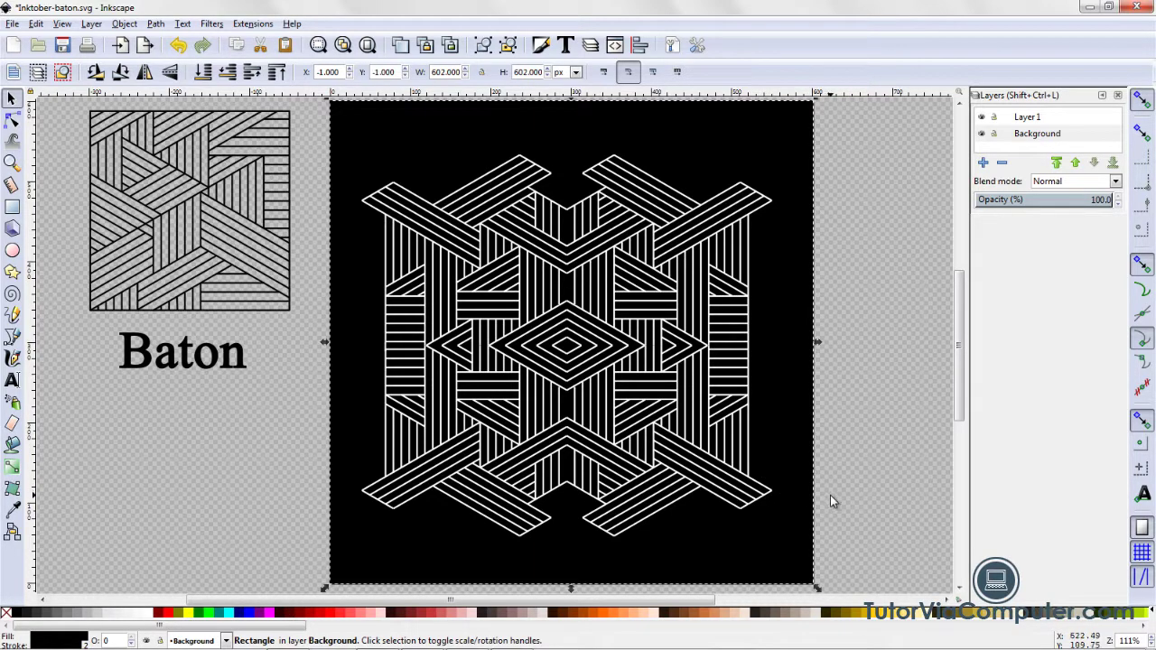
pyautogui.click(734, 503)
pyautogui.click(735, 503)
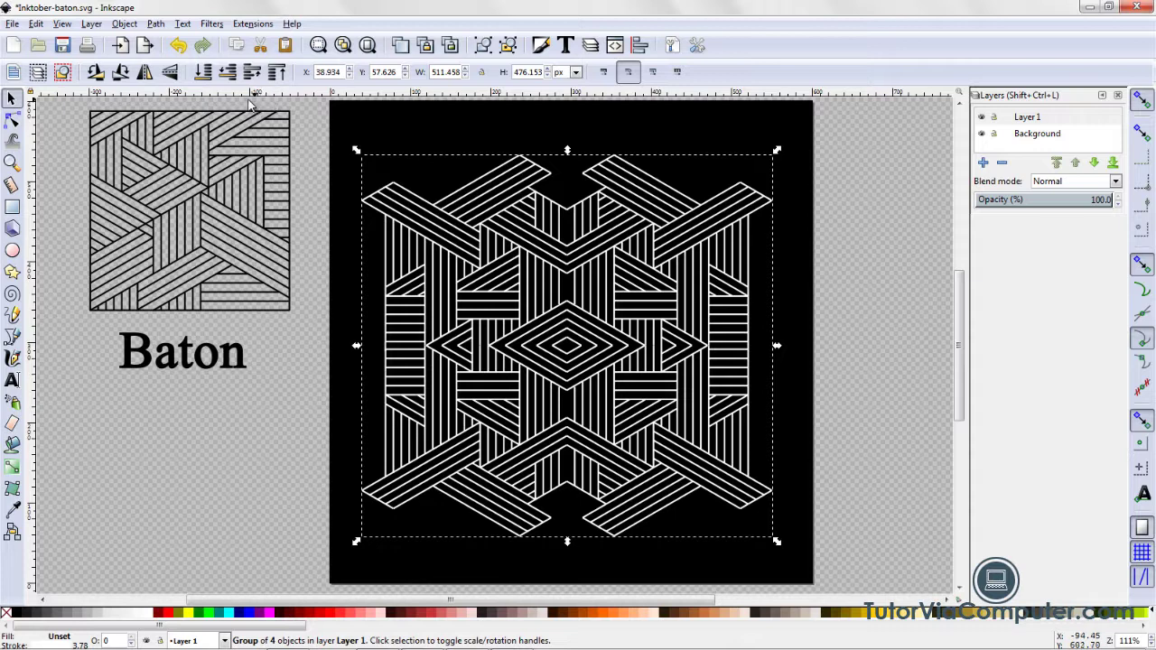
# Step: Center the artwork group on both axes relative to Page using Align and Distribute
pyautogui.click(122, 25)
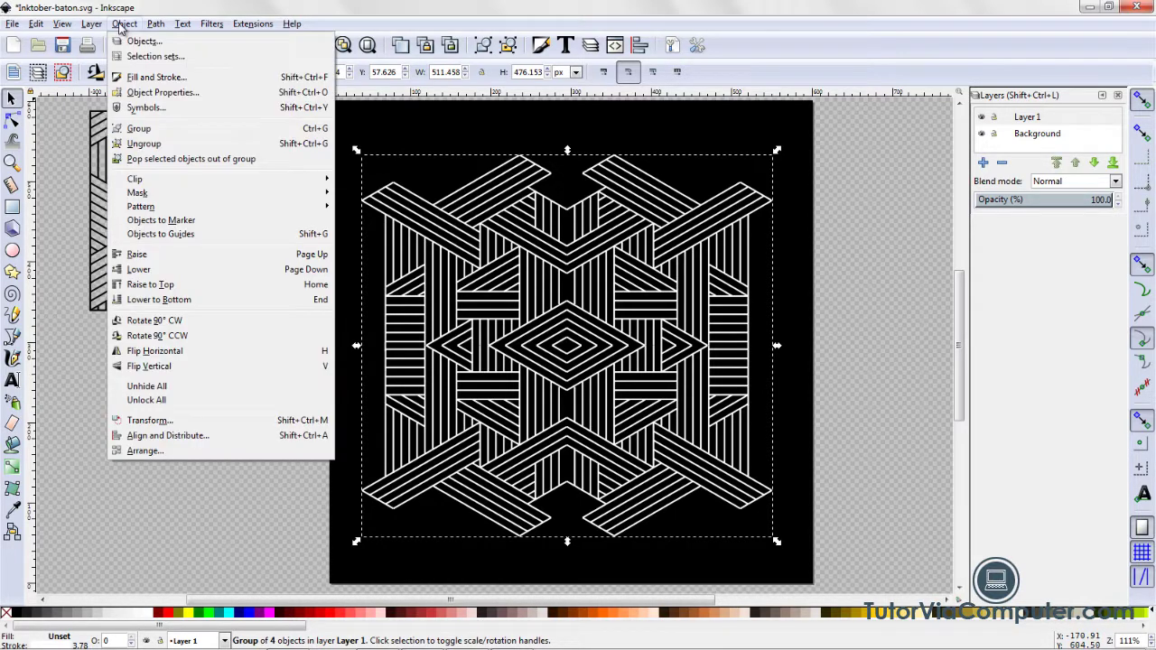
pyautogui.click(168, 436)
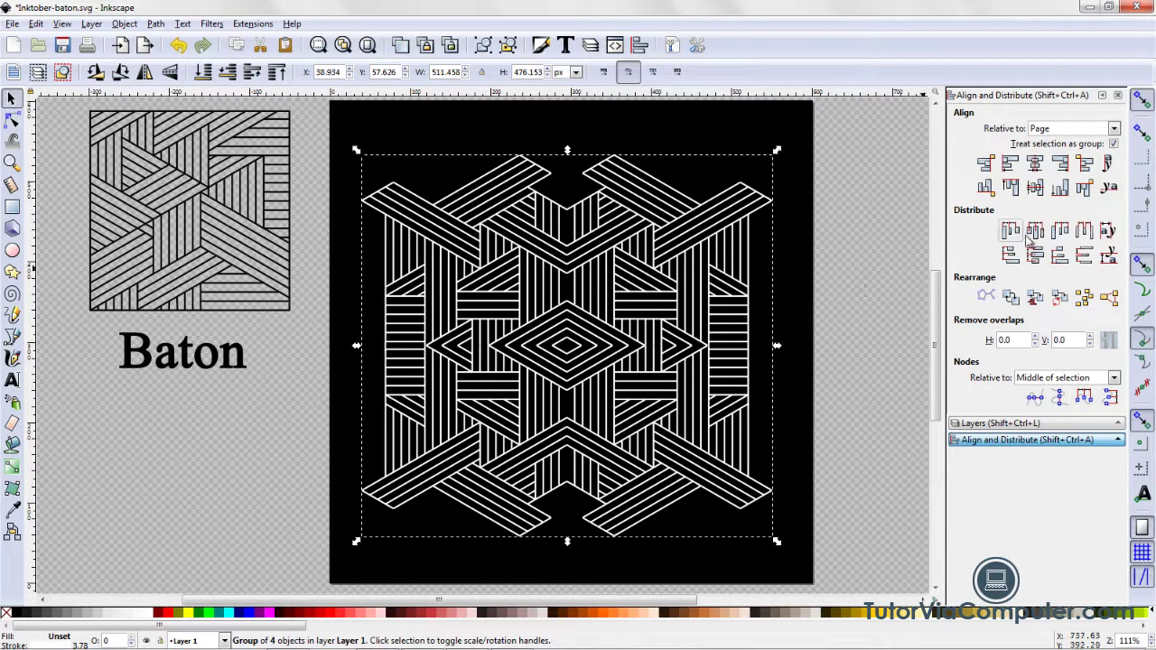
pyautogui.click(1117, 129)
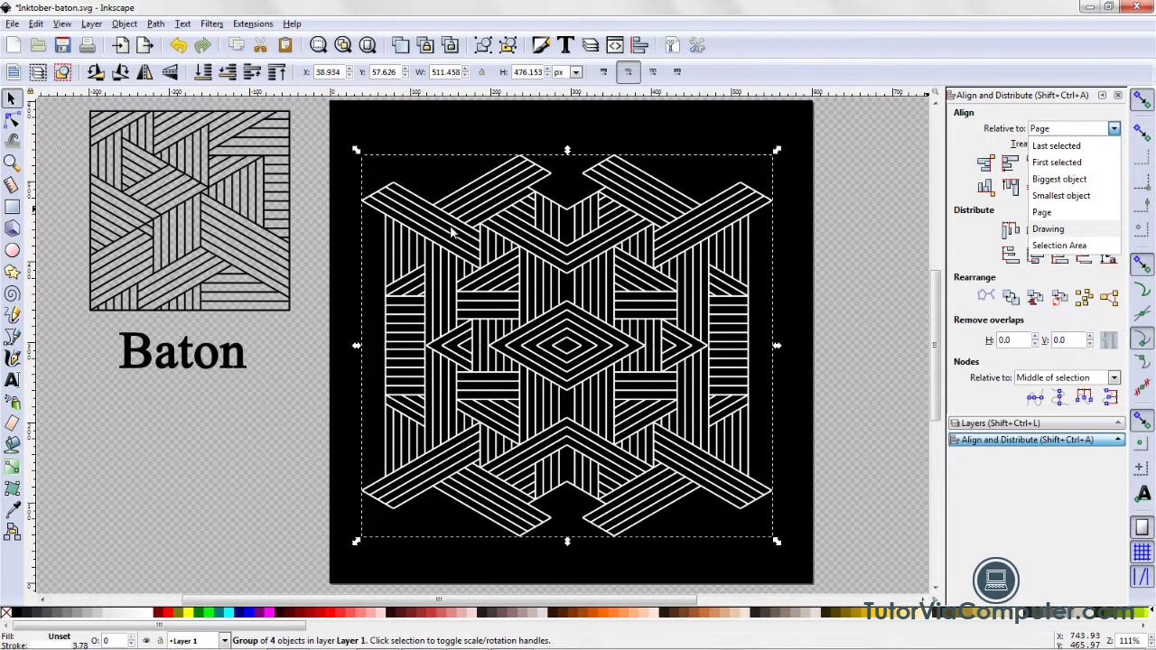
pyautogui.click(888, 205)
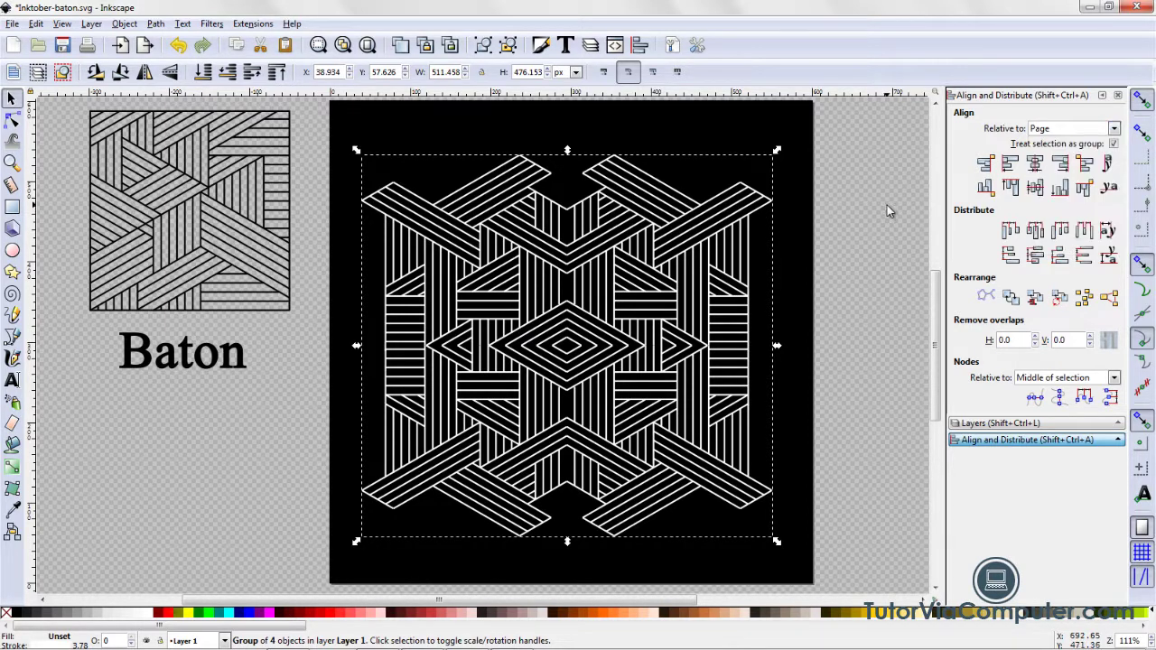
pyautogui.click(1036, 165)
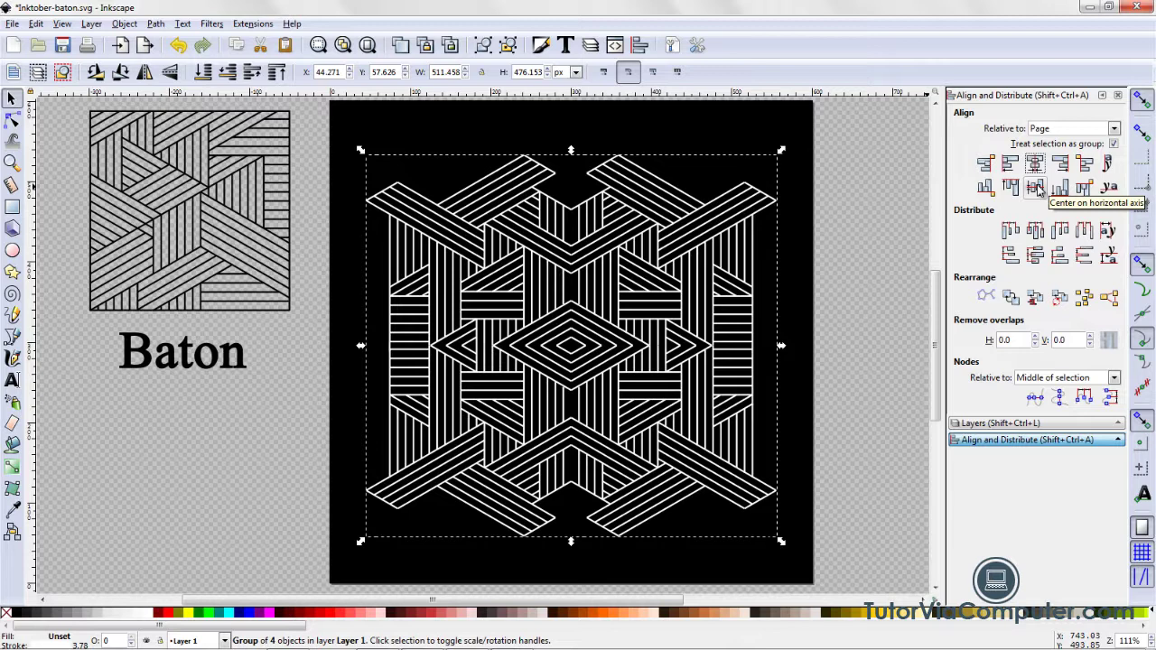
pyautogui.click(1037, 185)
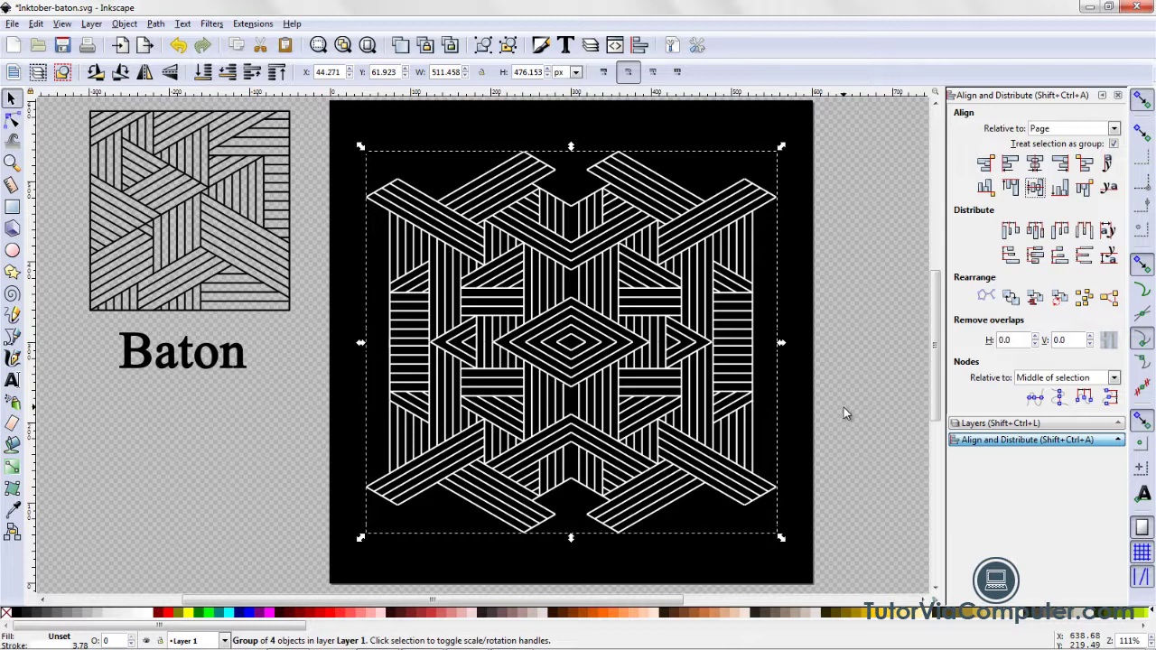
pyautogui.click(883, 427)
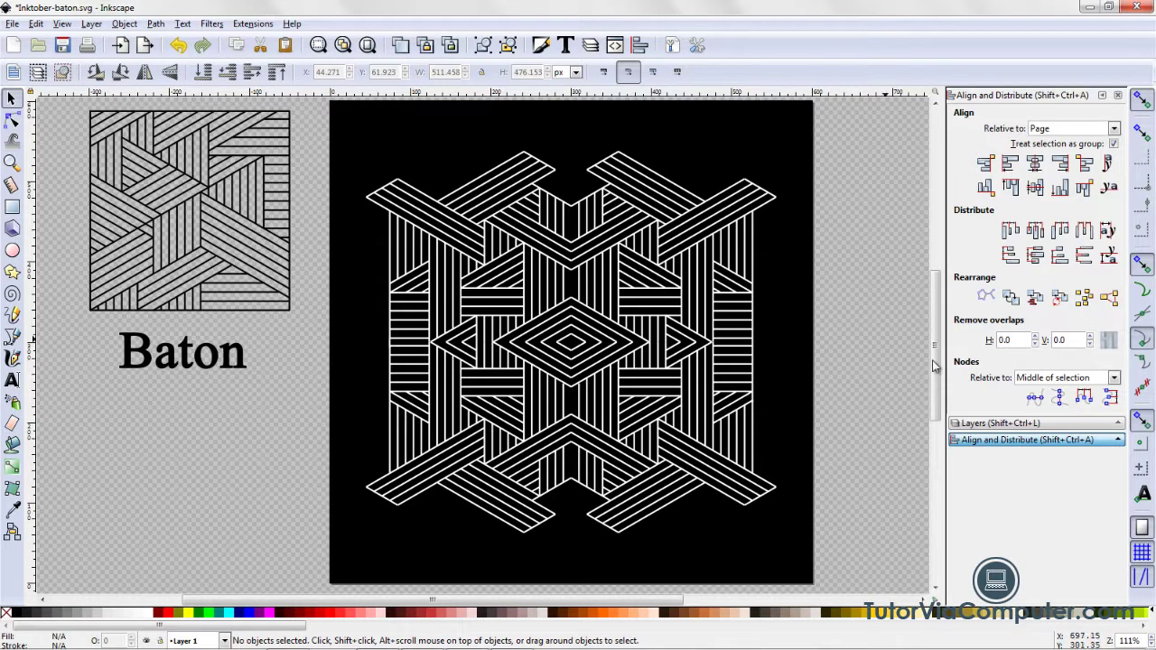
pyautogui.click(1000, 425)
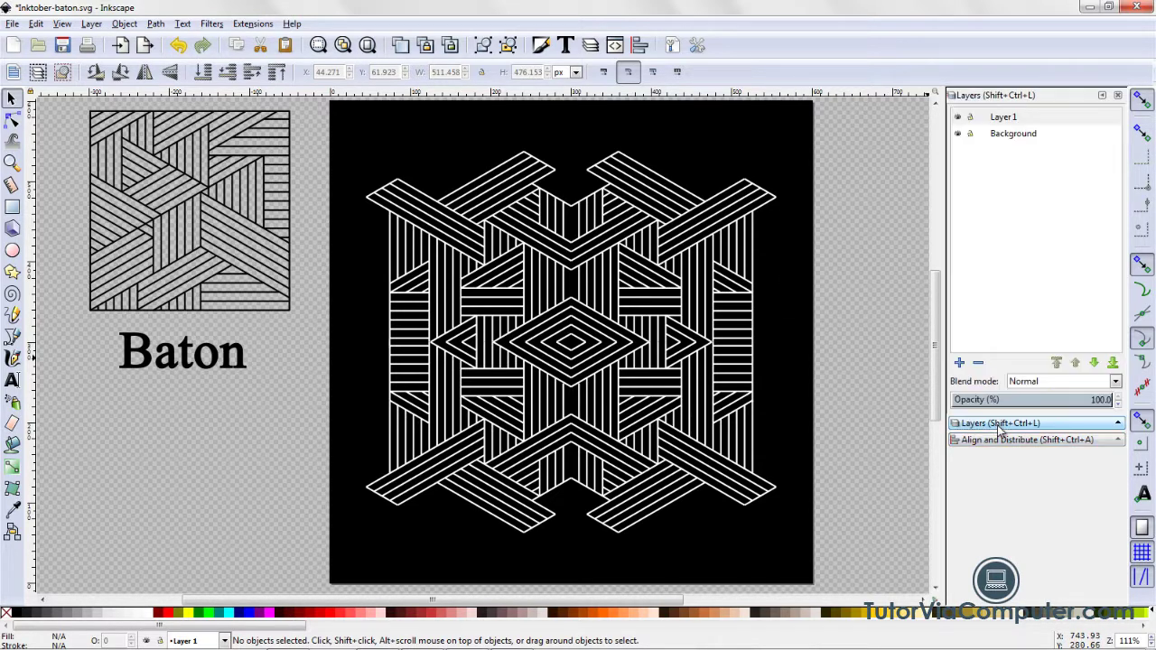
# Step: Rename Layer 1 to 'Design' in the Layers panel
pyautogui.click(1004, 118)
pyautogui.click(1006, 115)
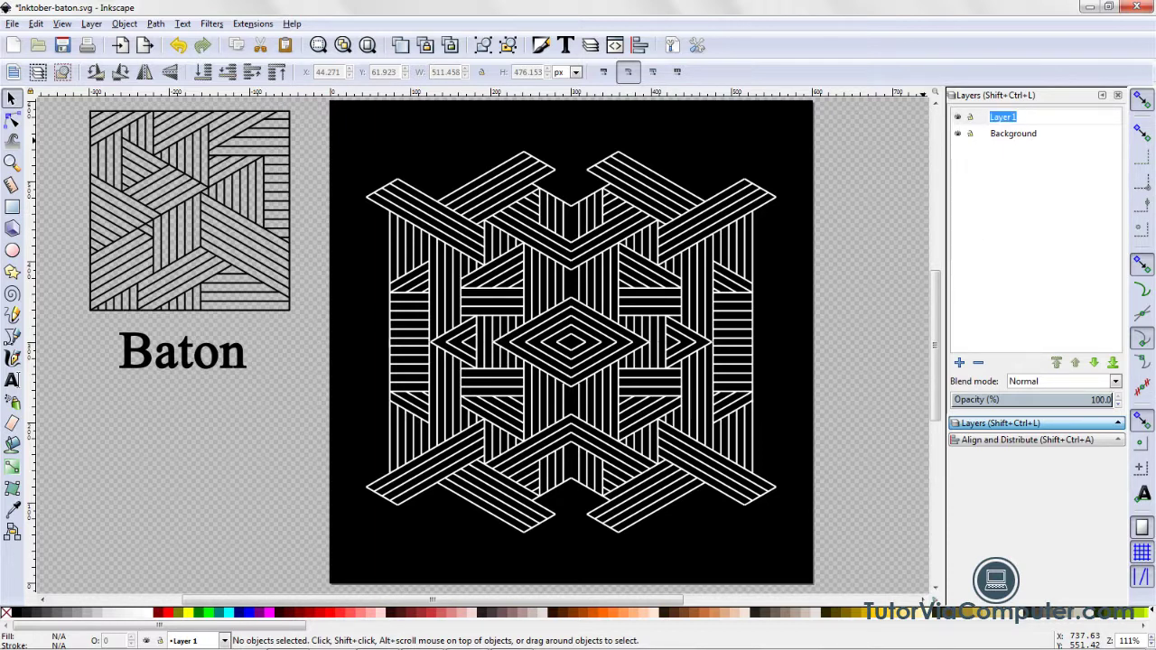
pyautogui.write('Design')
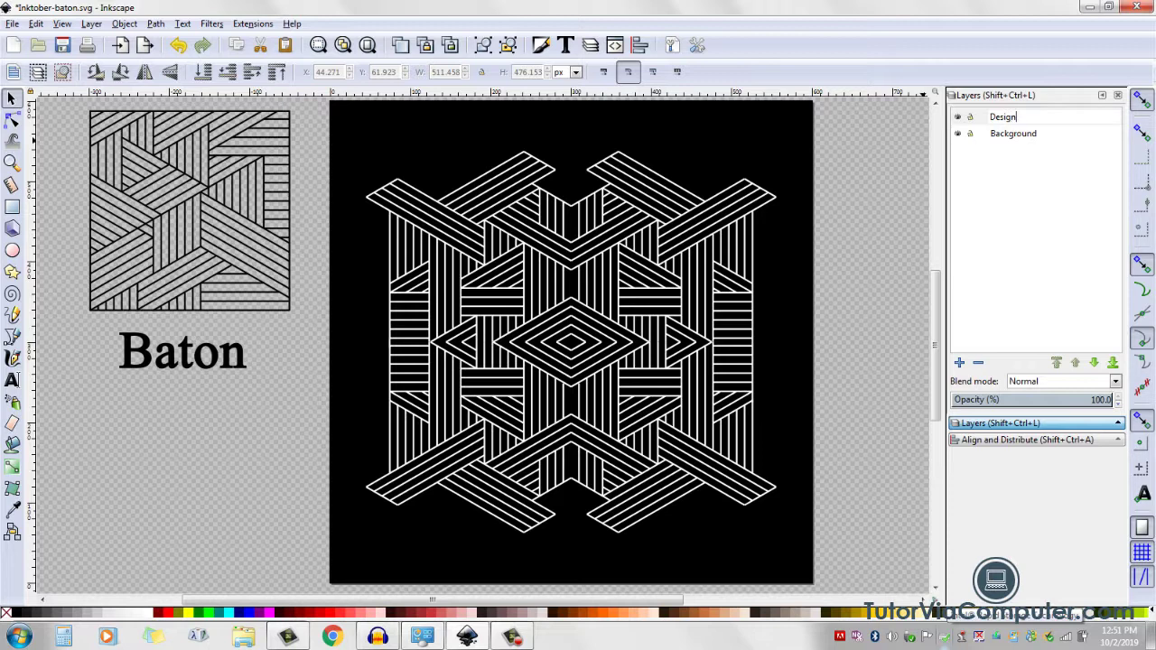
pyautogui.press('Return')
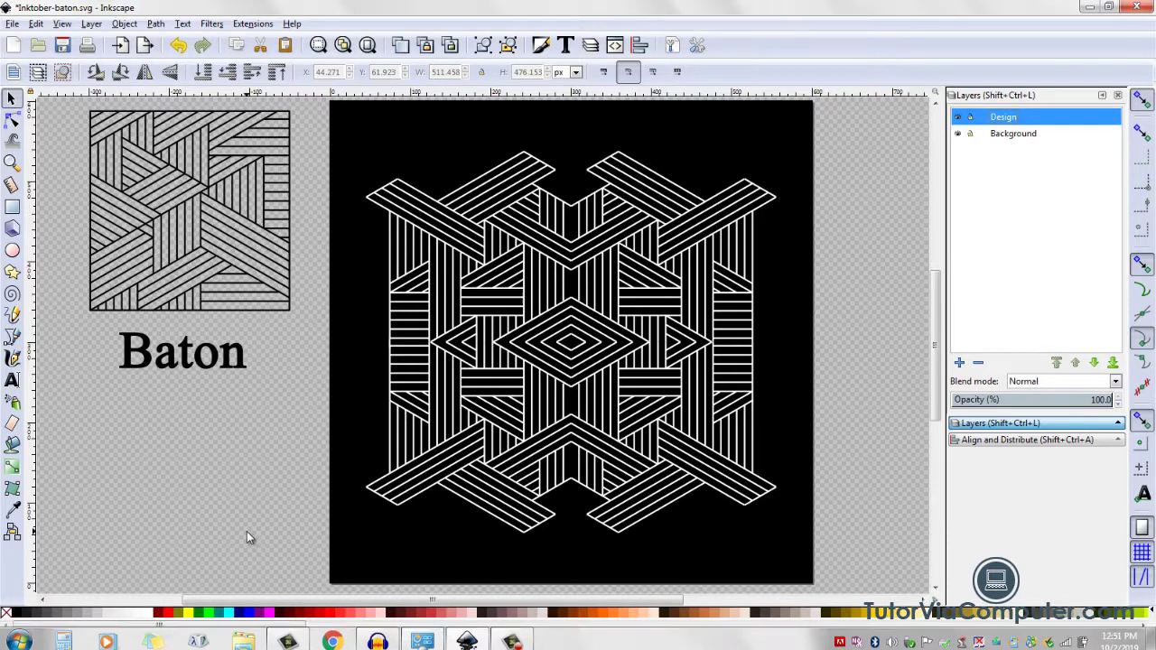
# Step: Draw a 561.319 × 564.018 px rectangle just inside the page and give it a white stroke
pyautogui.click(13, 208)
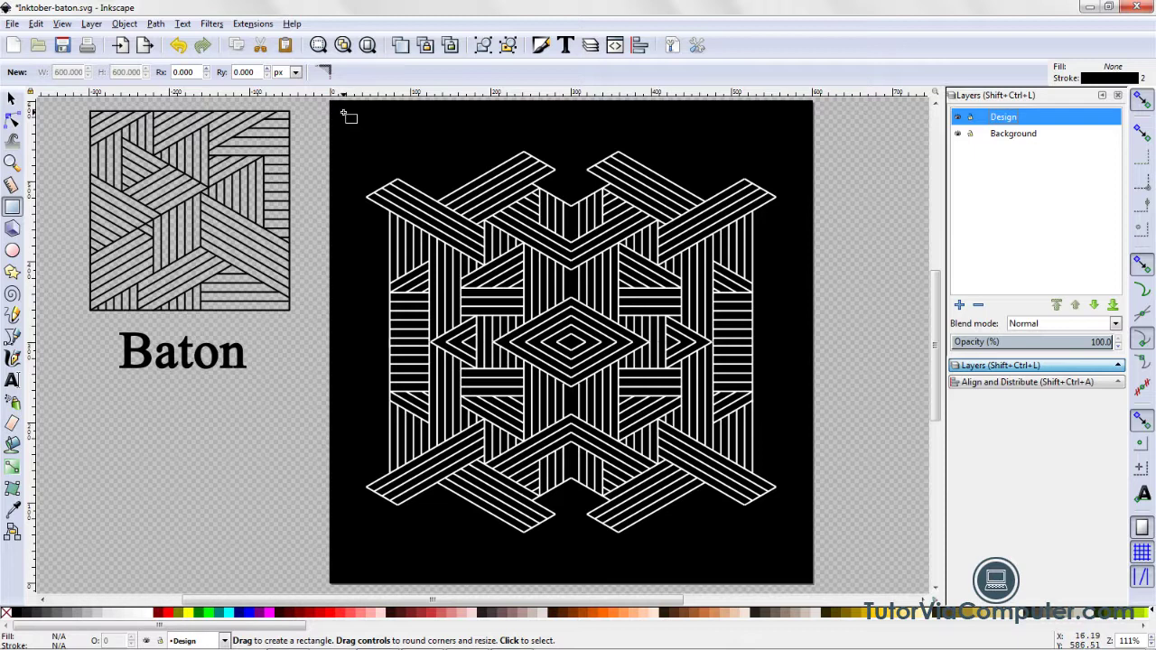
pyautogui.moveTo(343, 114)
pyautogui.mouseDown()
pyautogui.moveTo(667, 470)
pyautogui.moveTo(741, 544)
pyautogui.moveTo(794, 566)
pyautogui.mouseUp()
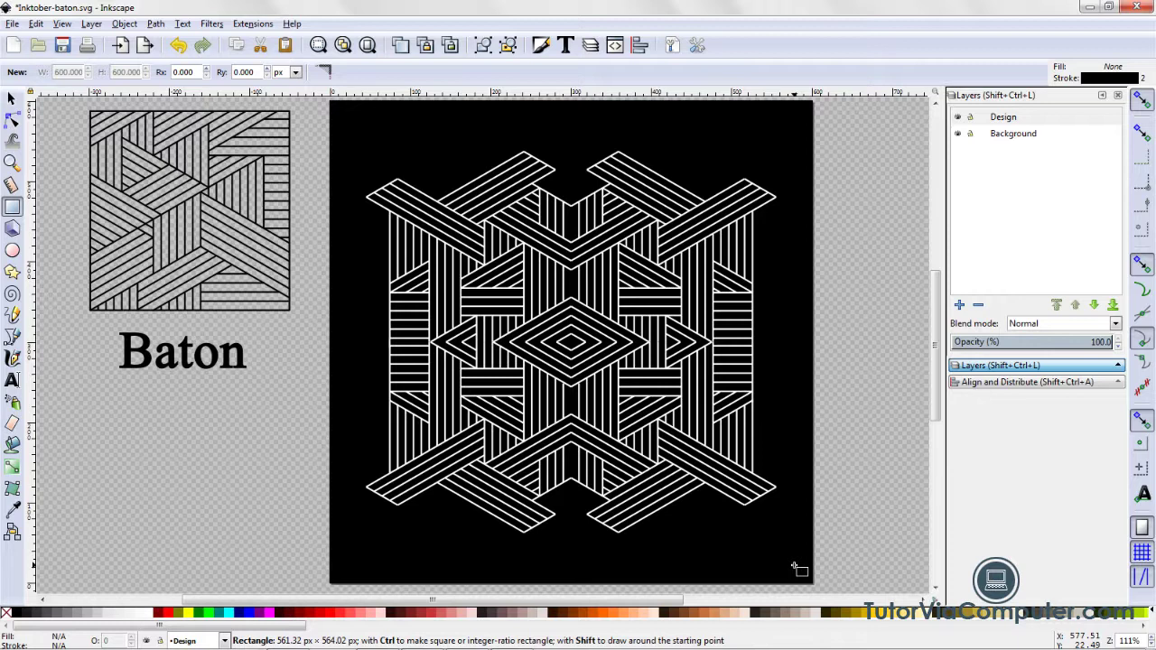
pyautogui.moveTo(795, 566); pyautogui.dragTo(795, 567)
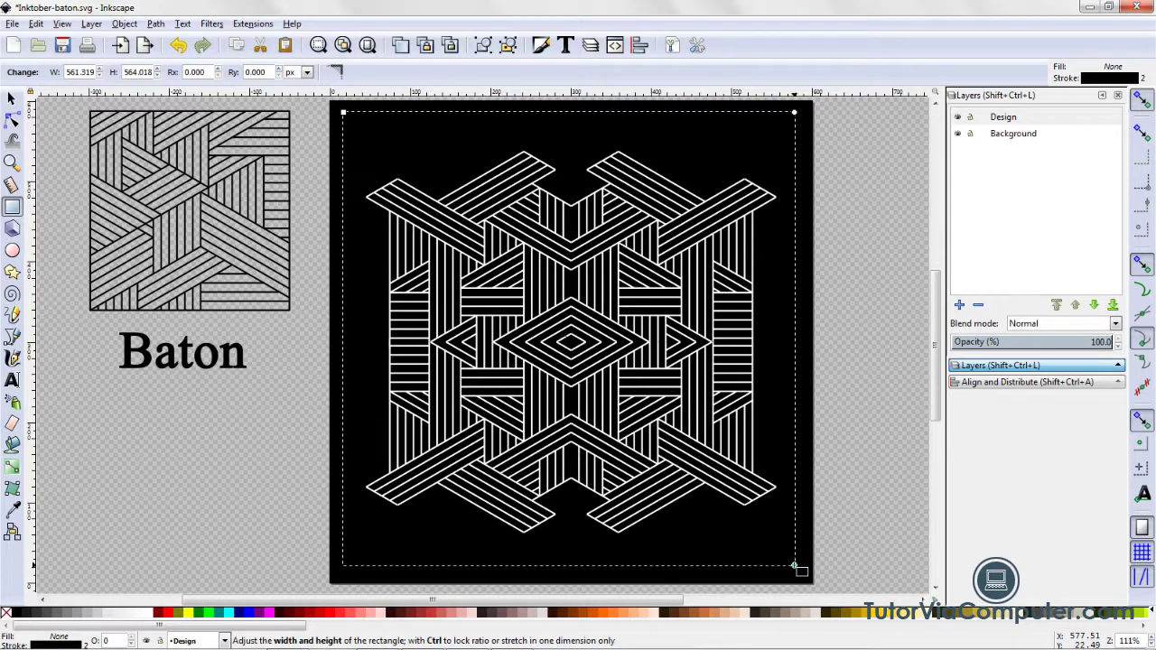
pyautogui.keyDown('shift'); pyautogui.click(150, 617); pyautogui.keyUp('shift')
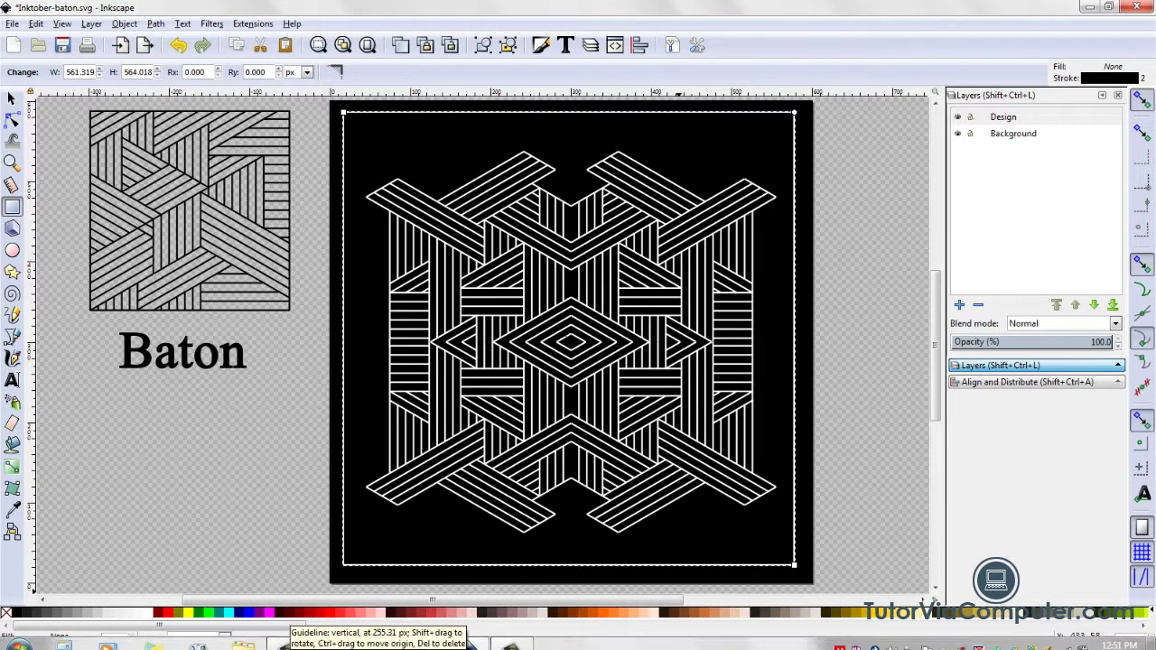
pyautogui.click(990, 383)
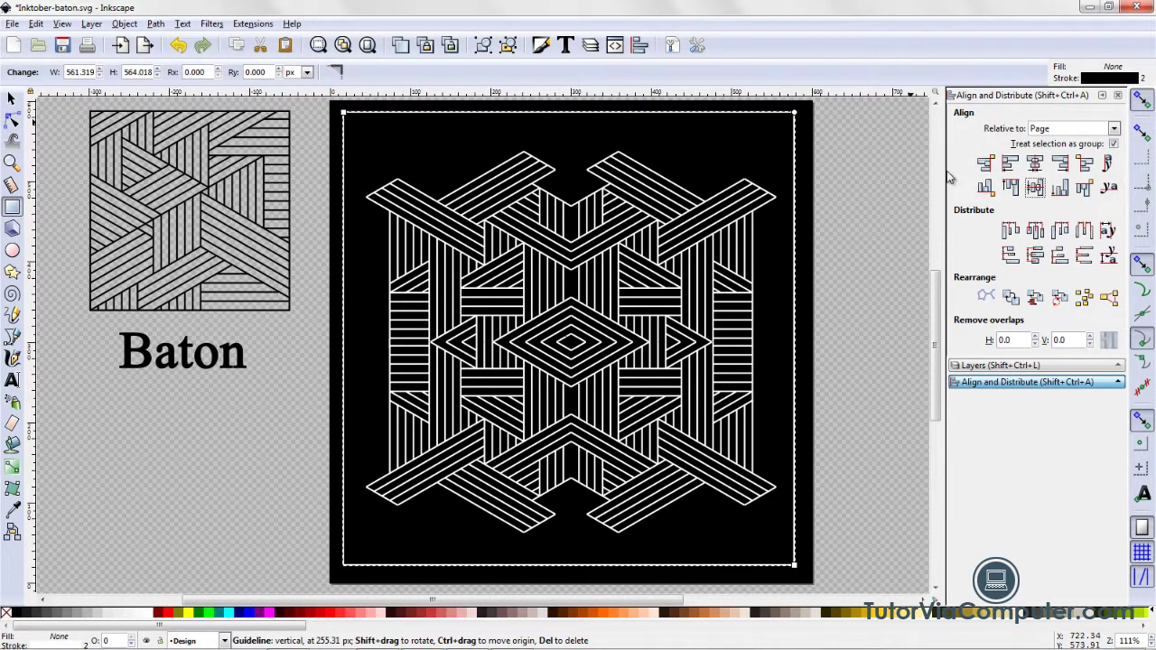
# Step: Center the white frame on both axes relative to the page, then deselect it
pyautogui.click(1036, 163)
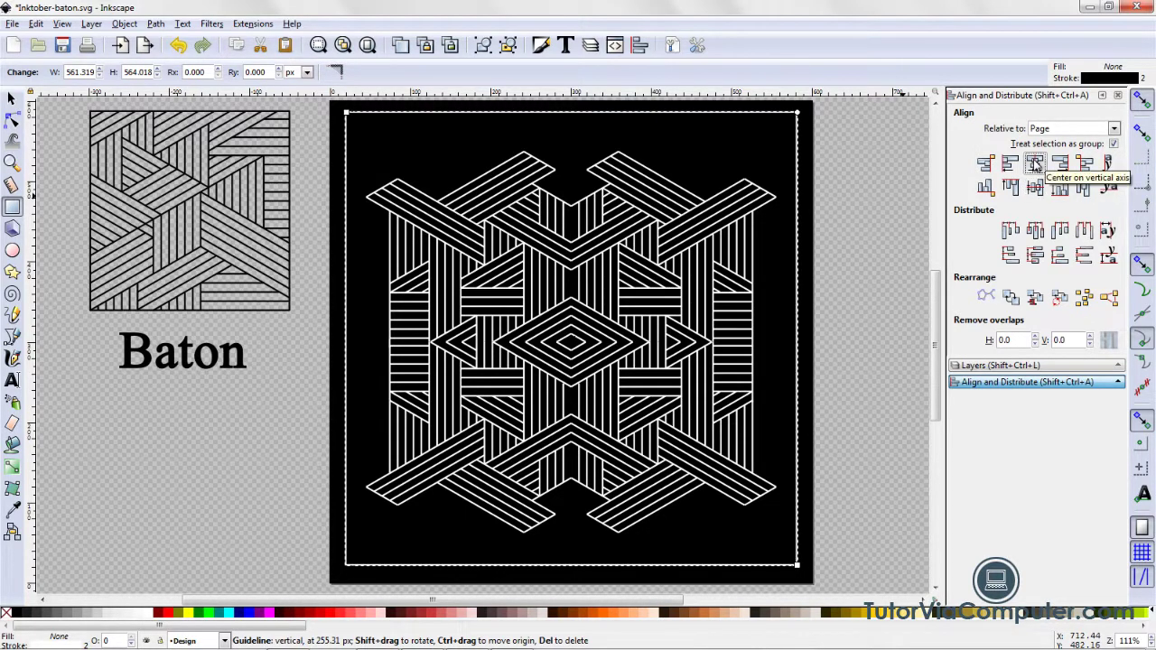
pyautogui.click(1035, 187)
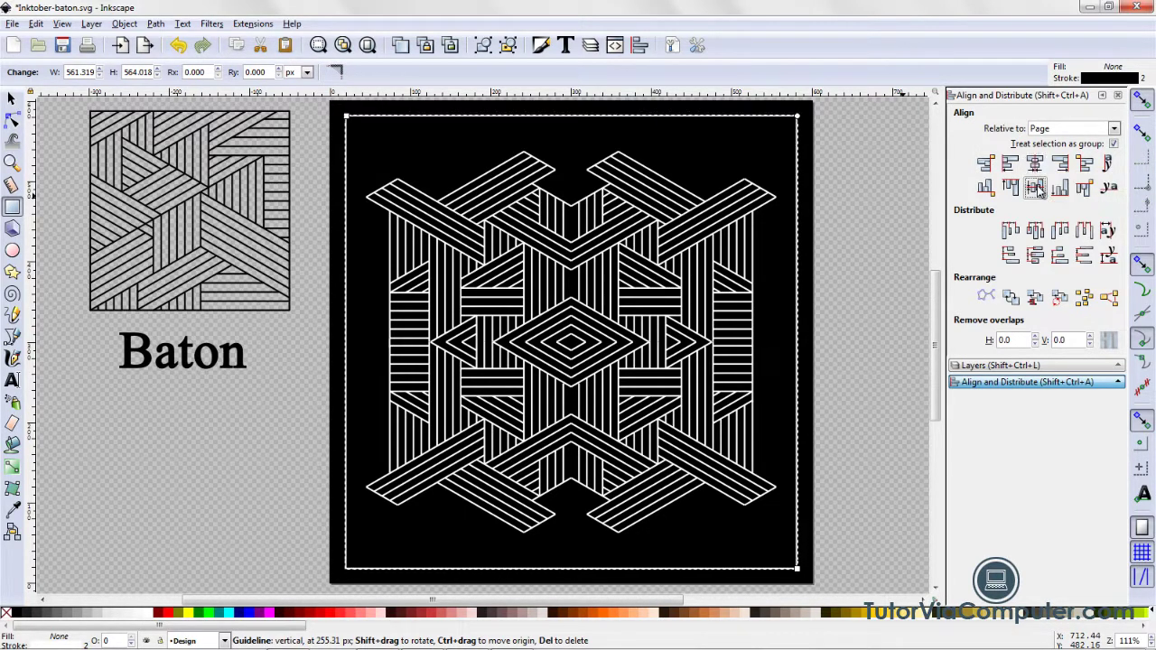
pyautogui.click(867, 319)
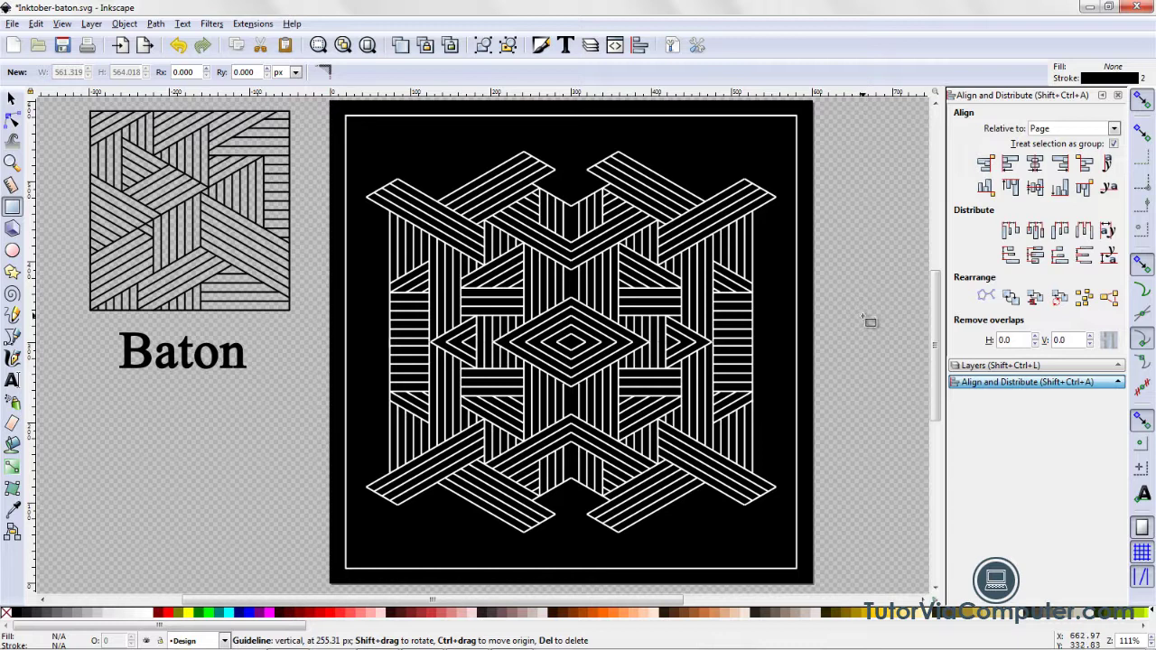
# Step: Place a single small dot below the 'Baton' label and fill it white
pyautogui.click(15, 339)
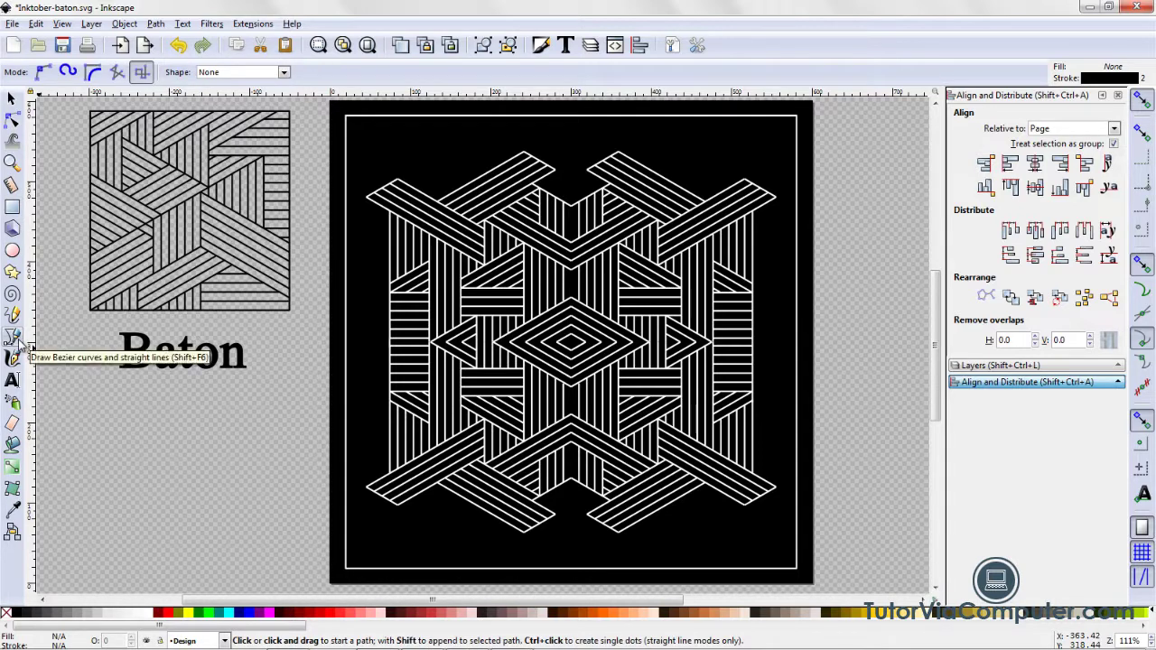
pyautogui.click(141, 74)
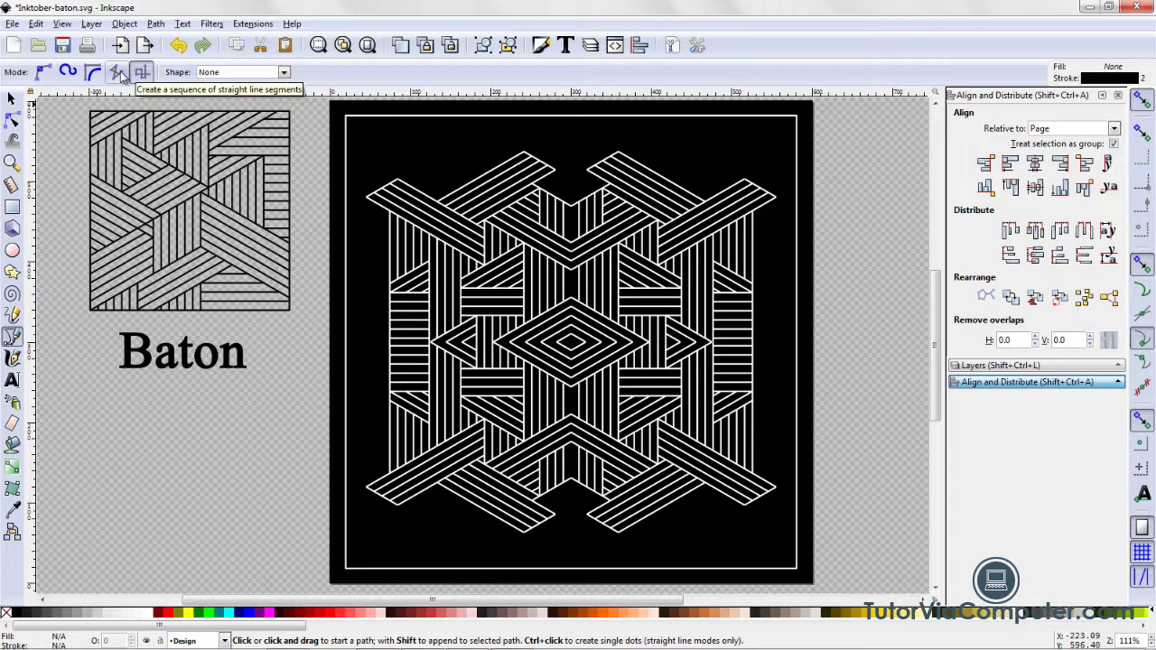
pyautogui.keyDown('ctrl'); pyautogui.click(176, 414); pyautogui.keyUp('ctrl')
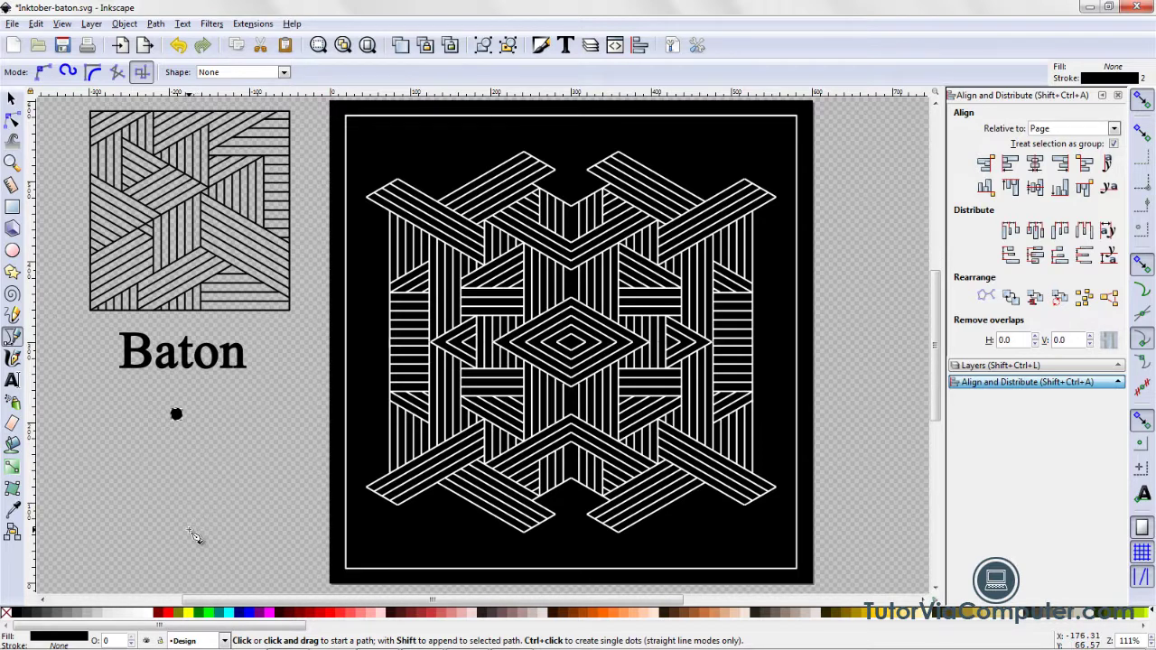
pyautogui.click(149, 618)
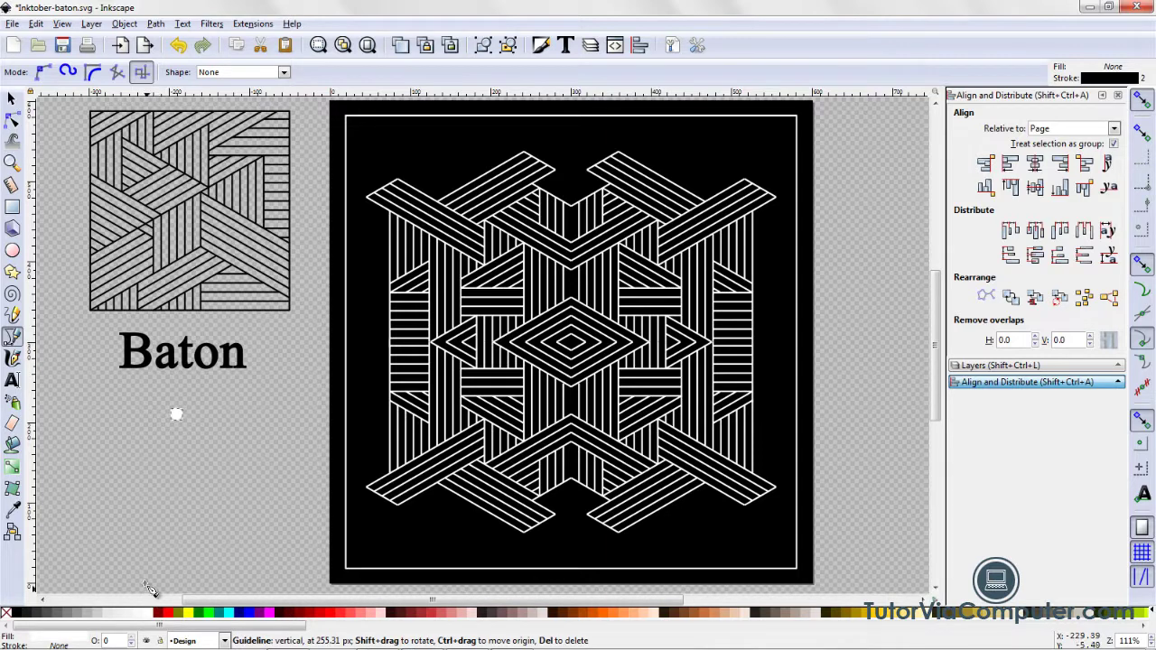
# Step: Move the white dot into the design's centre and place a duplicate higher up the vertical centre line
pyautogui.click(12, 98)
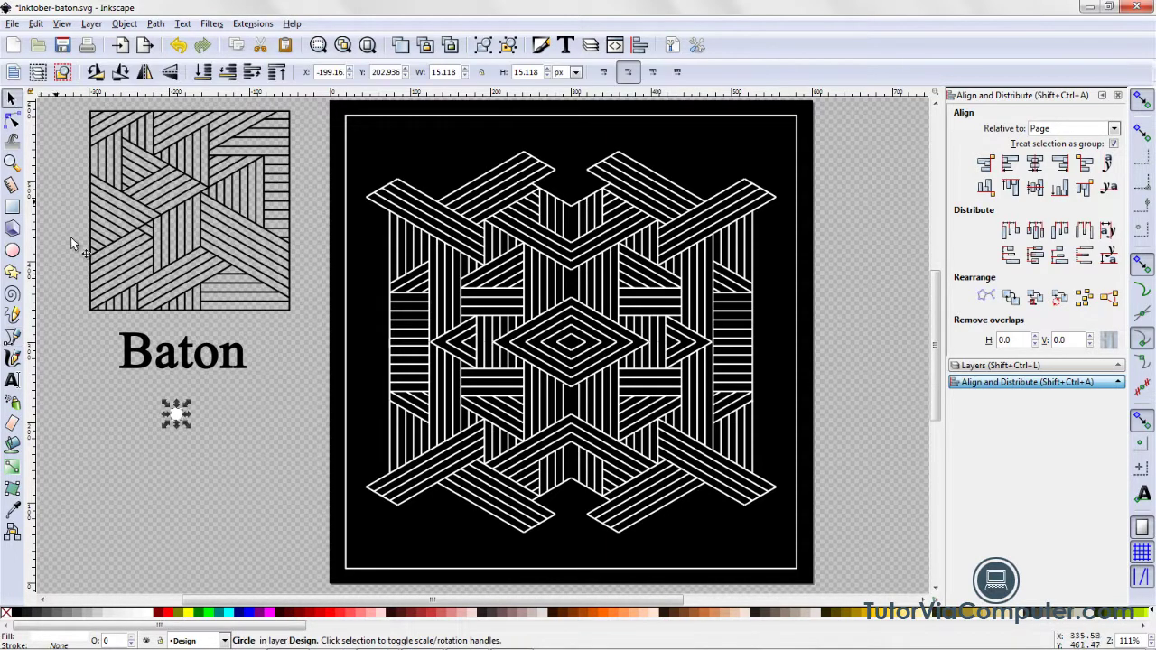
pyautogui.moveTo(176, 416); pyautogui.dragTo(571, 284)
pyautogui.click(845, 346)
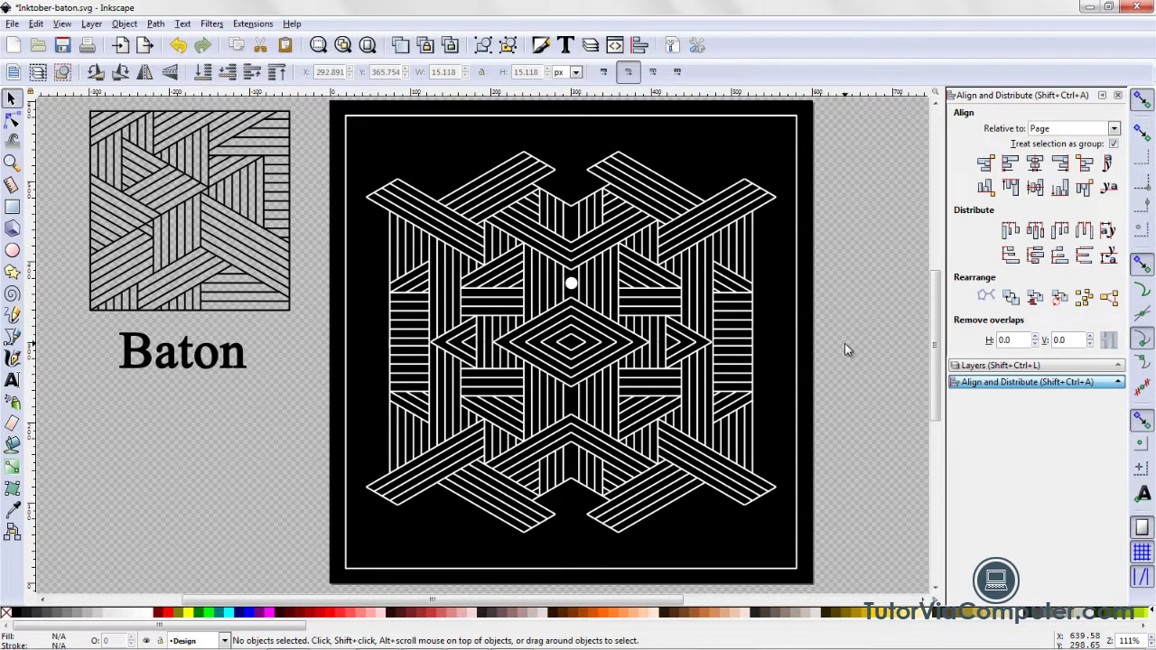
pyautogui.click(575, 285)
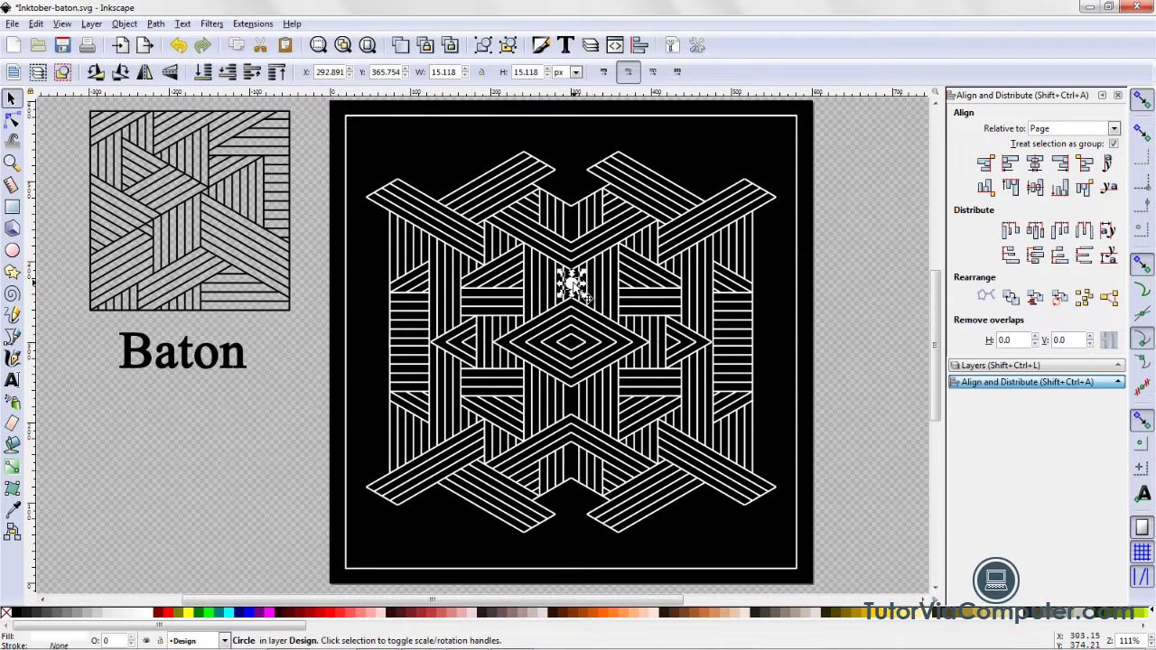
pyautogui.click(398, 49)
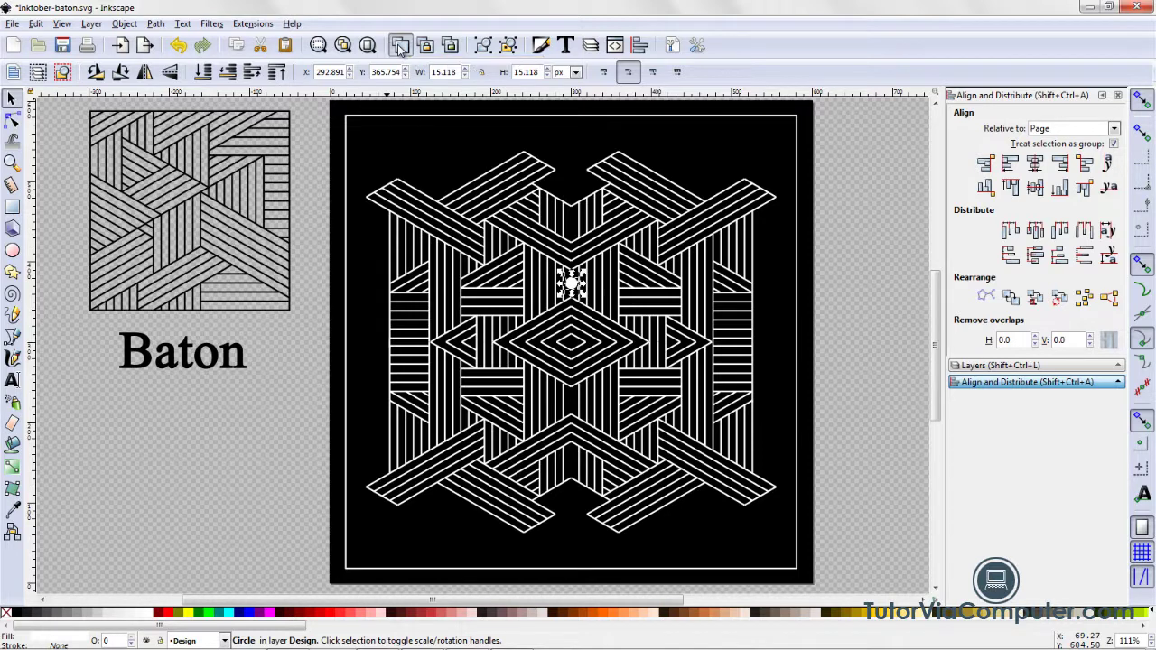
pyautogui.moveTo(571, 281); pyautogui.dragTo(571, 221)
# Step: Drop the original dot below the central diamond and place another copy near the design's bottom
pyautogui.click(571, 288)
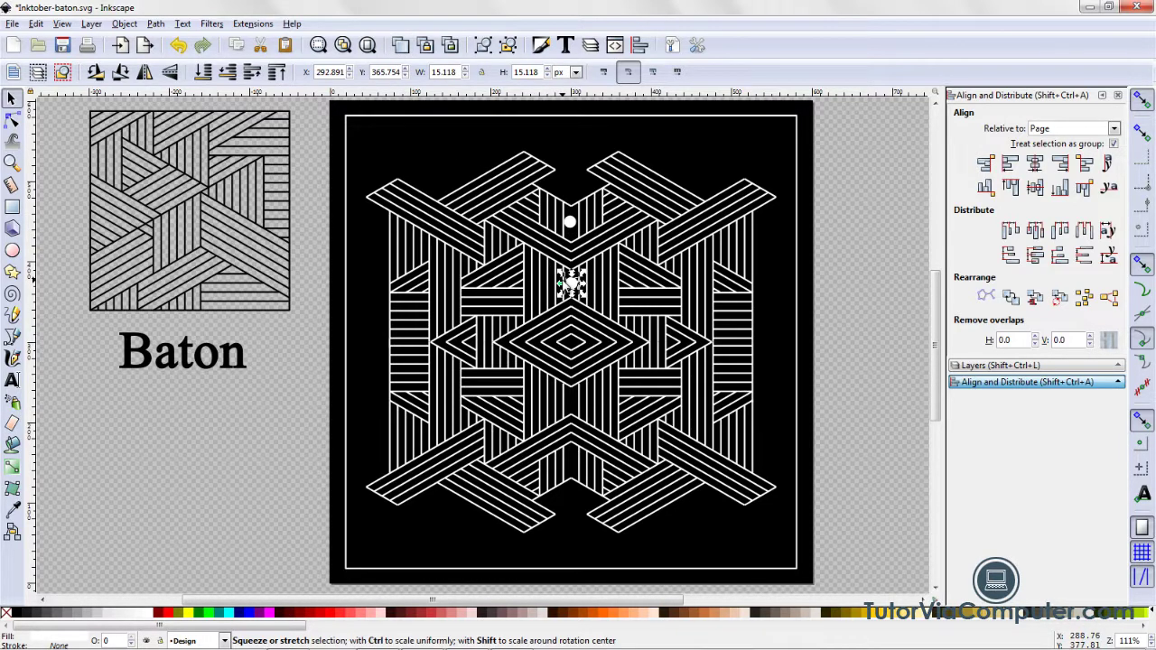
pyautogui.moveTo(572, 288); pyautogui.dragTo(571, 409)
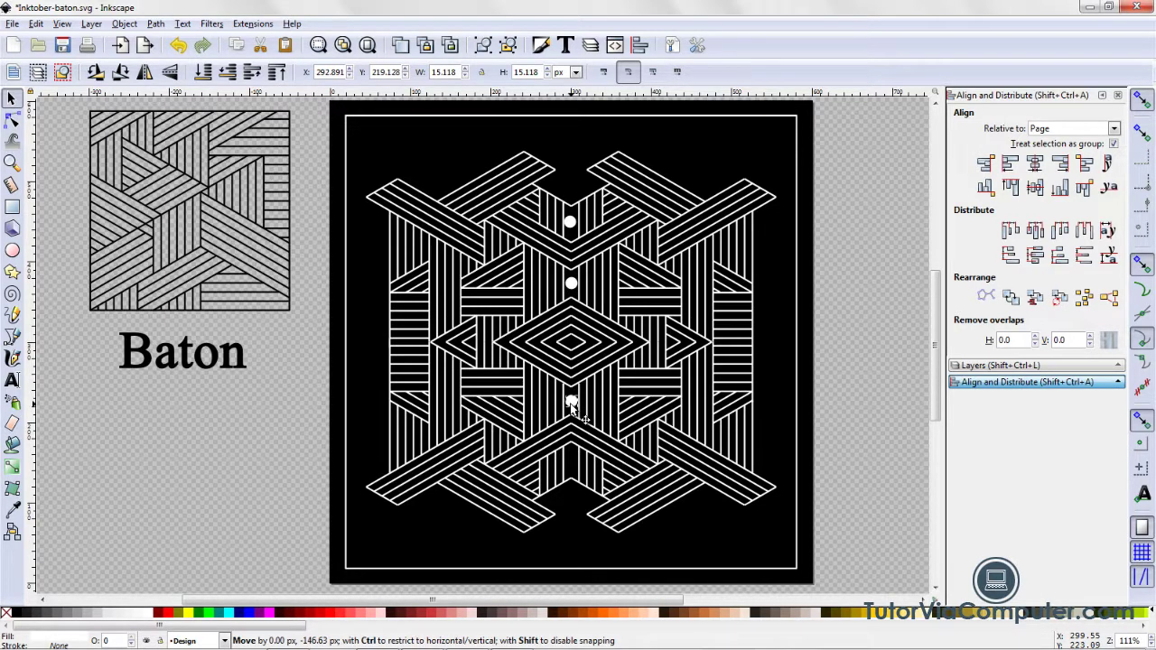
pyautogui.moveTo(571, 406); pyautogui.dragTo(571, 407)
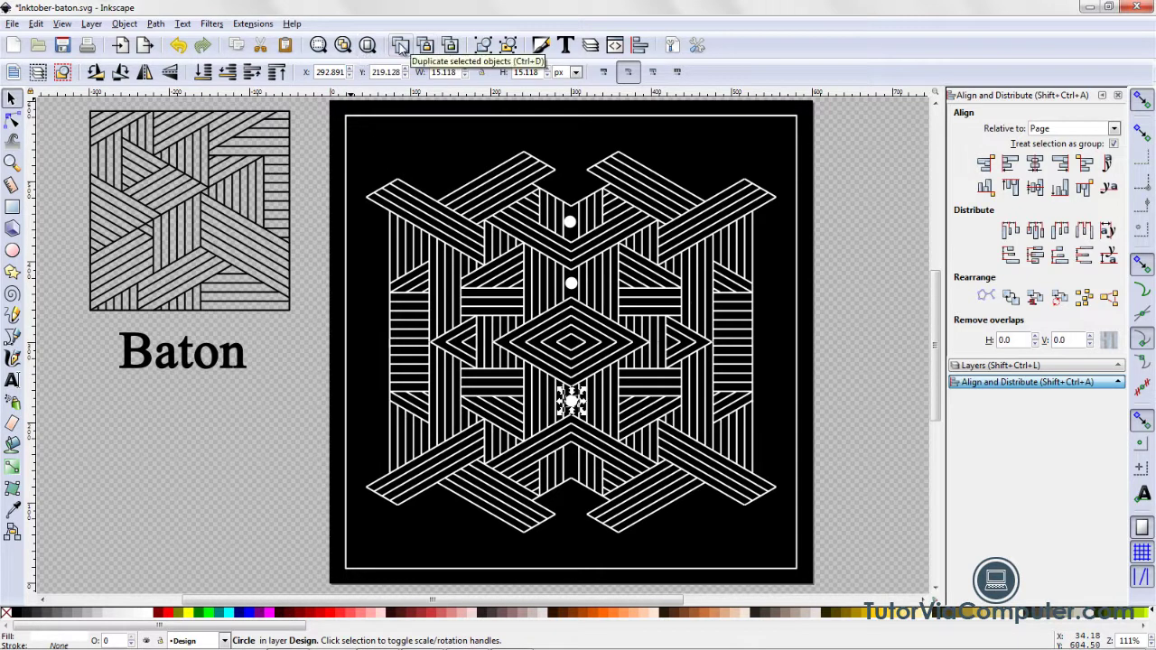
pyautogui.hotkey('ctrl', 'd')
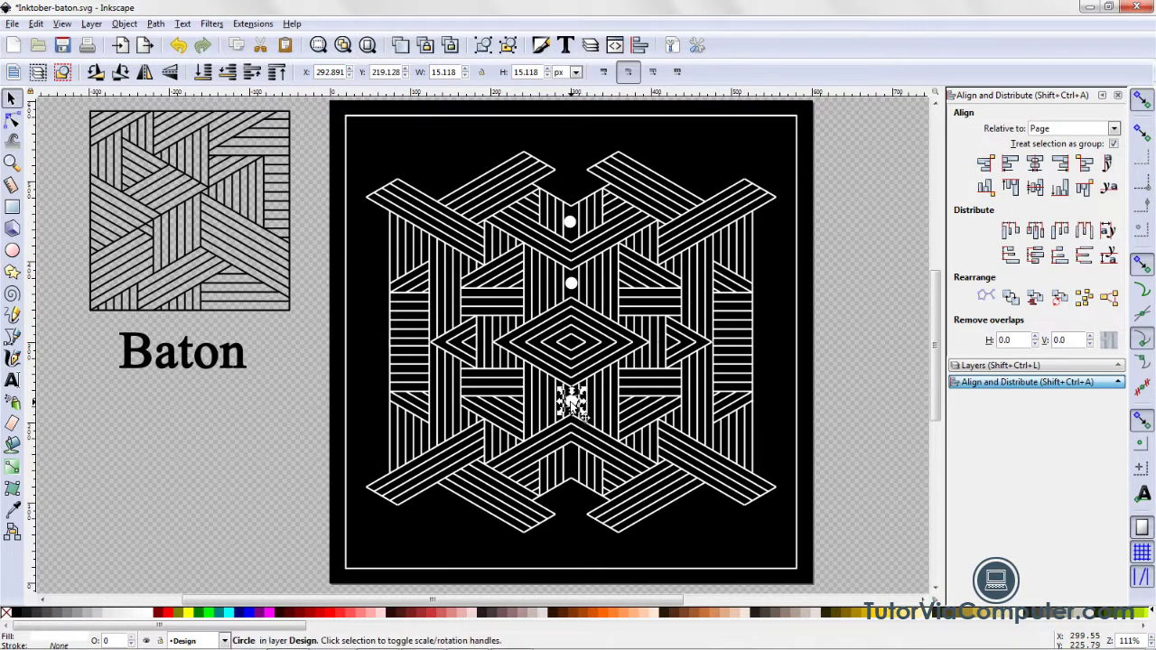
pyautogui.moveTo(574, 412); pyautogui.dragTo(571, 462)
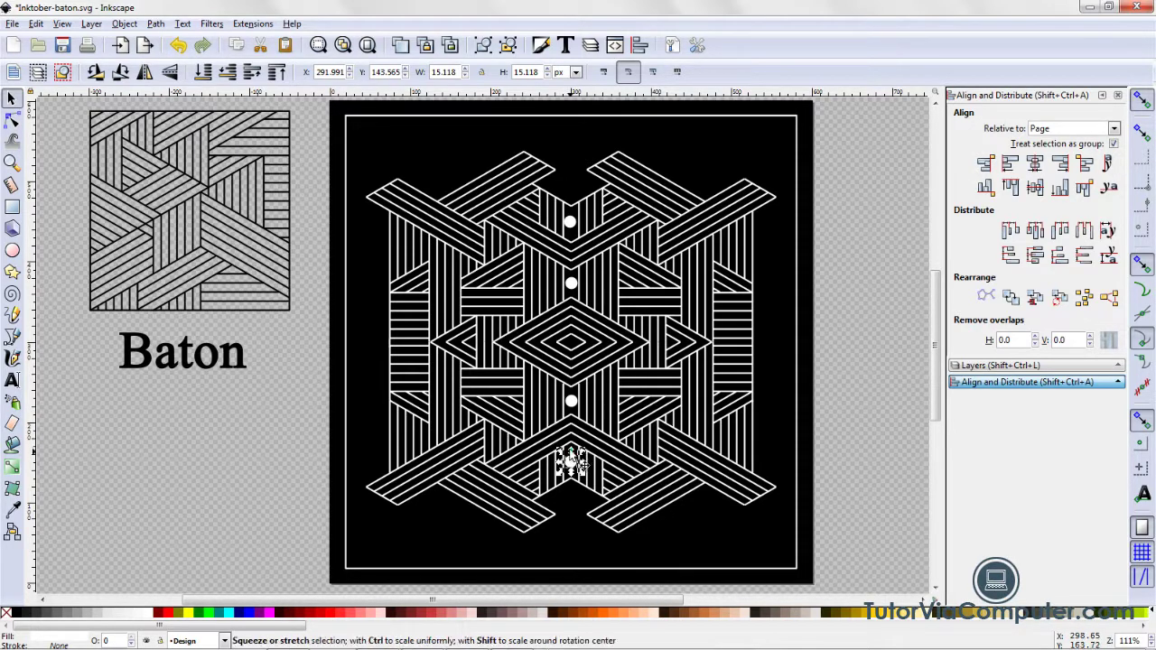
pyautogui.click(571, 463)
# Step: Nudge the top dot slightly right so it sits on the centre line
pyautogui.click(848, 370)
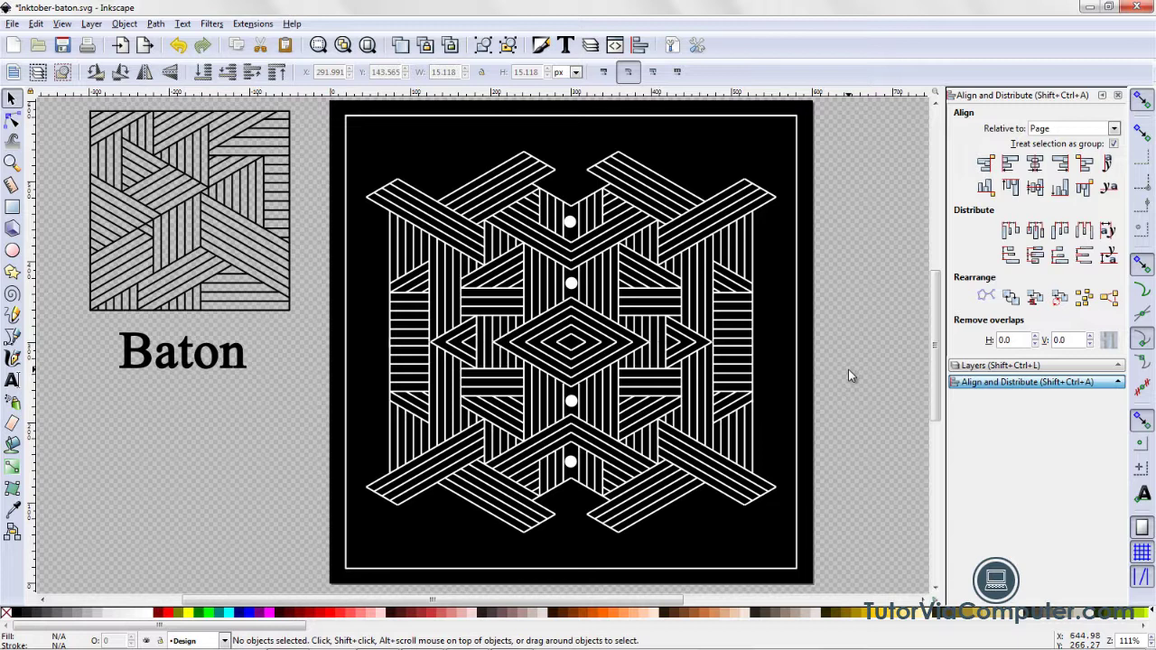
pyautogui.click(571, 223)
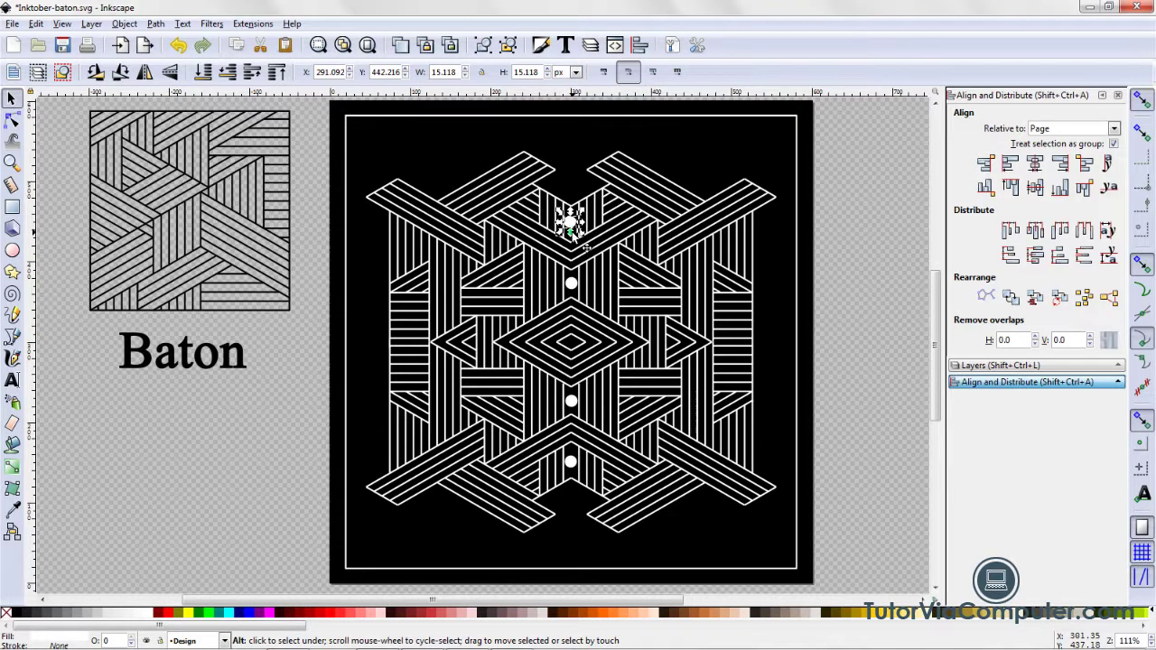
pyautogui.hotkey('alt', 'Right')
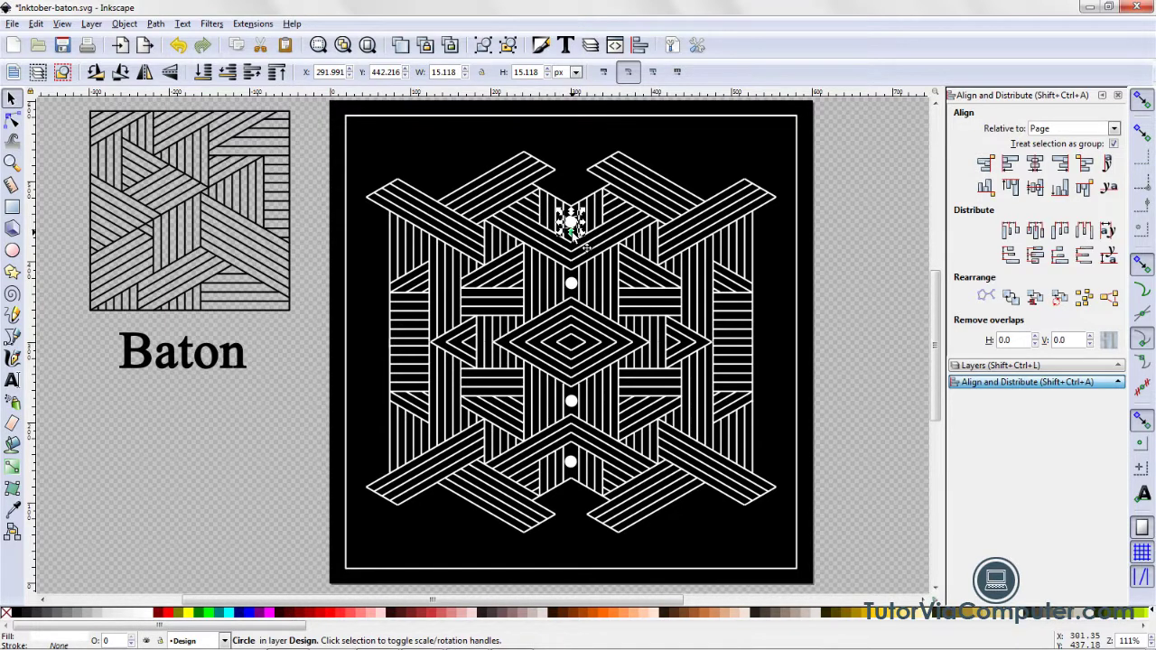
pyautogui.click(860, 347)
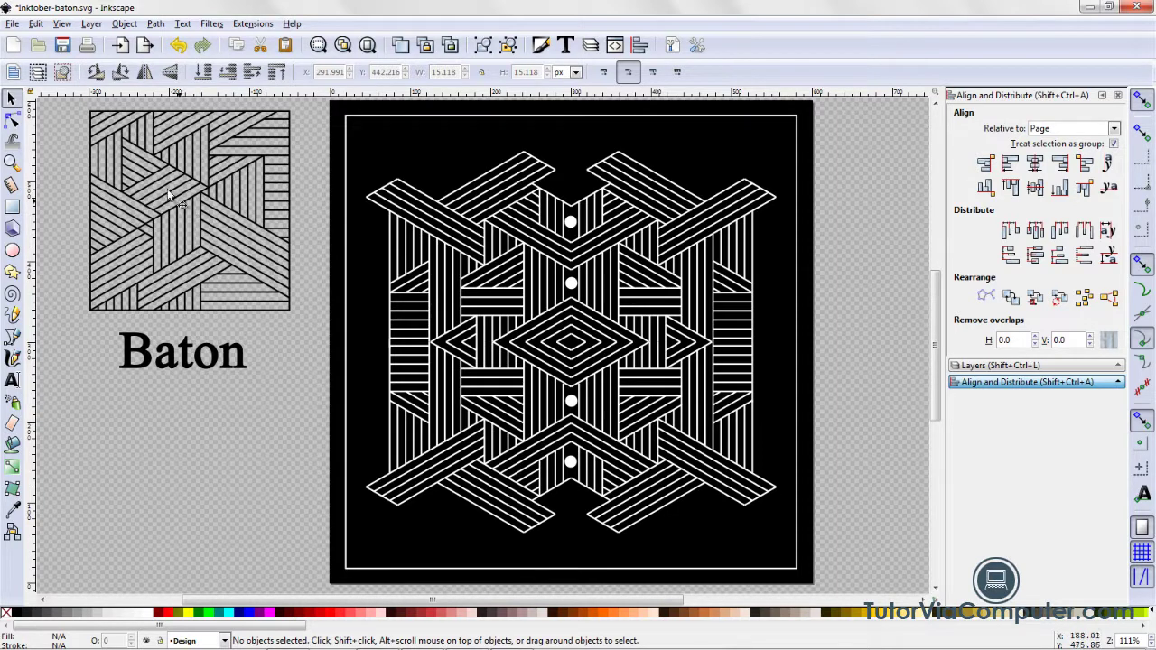
# Step: Open the Export PNG Image dialog from the File menu, showing the 600×600 page at 96 dpi
pyautogui.click(14, 25)
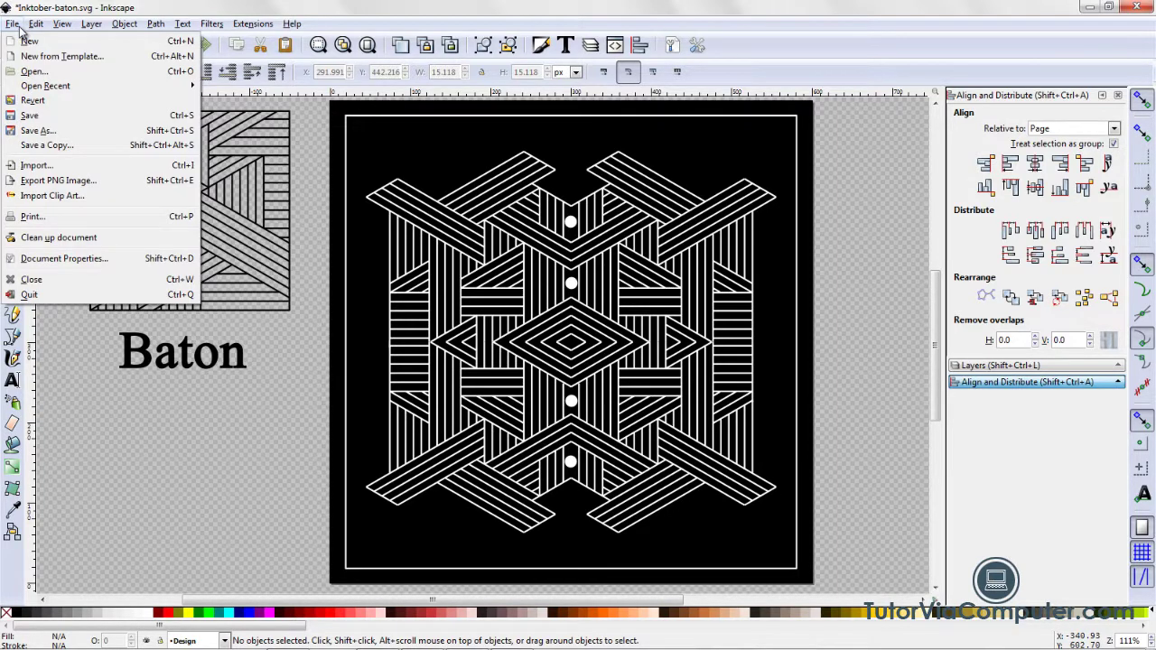
pyautogui.click(54, 181)
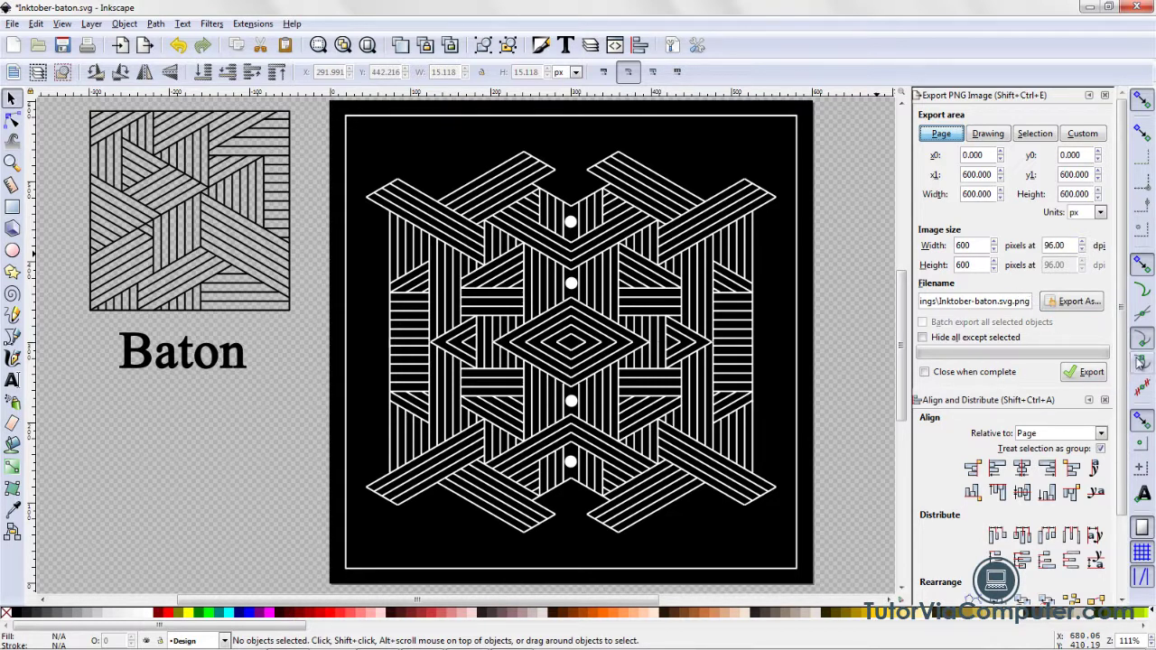
# Step: Rename the export file to Inktober-baton.png and export the page as PNG
pyautogui.click(1081, 308)
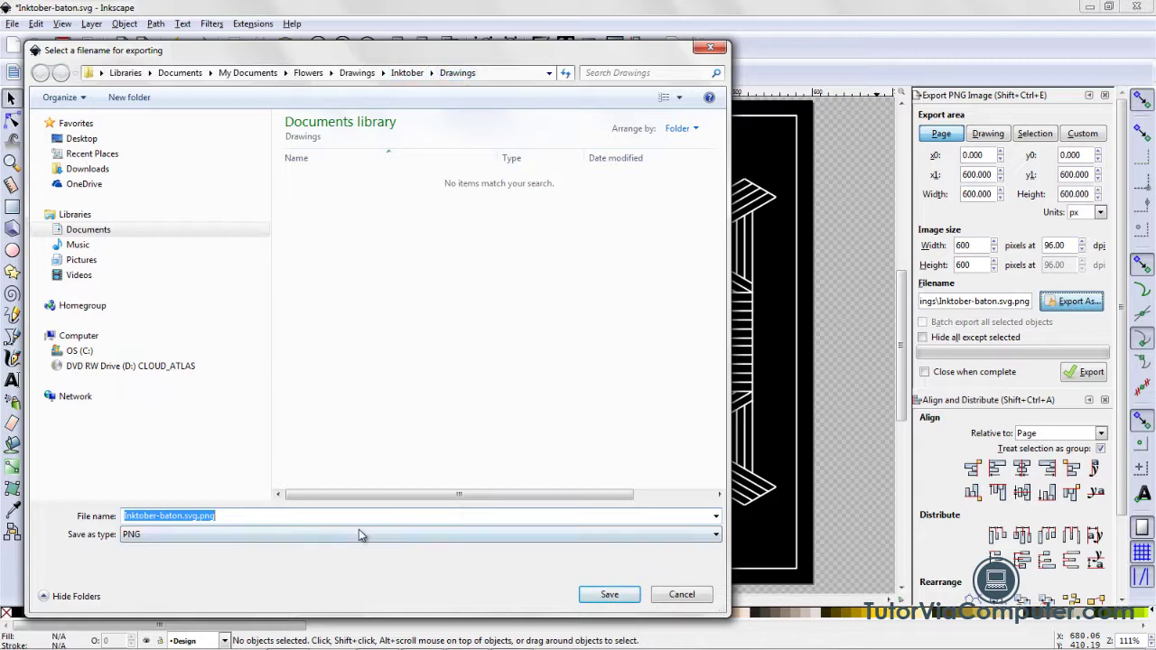
pyautogui.click(197, 520)
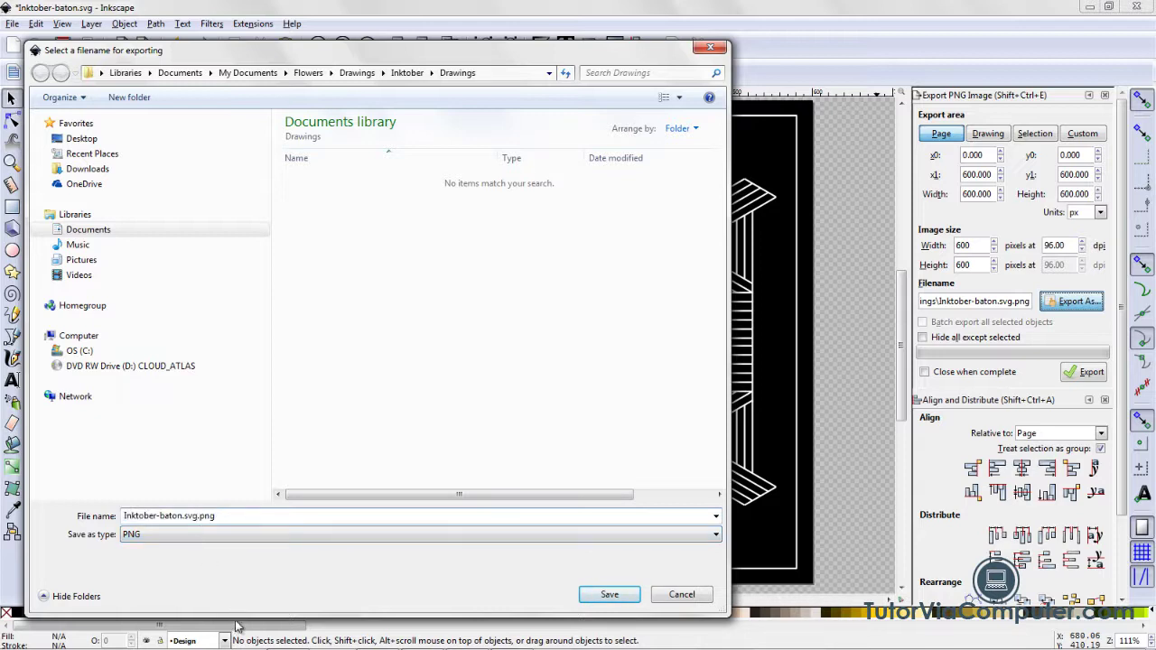
pyautogui.press('BackSpace')
pyautogui.press('BackSpace')
pyautogui.press('BackSpace')
pyautogui.click(609, 597)
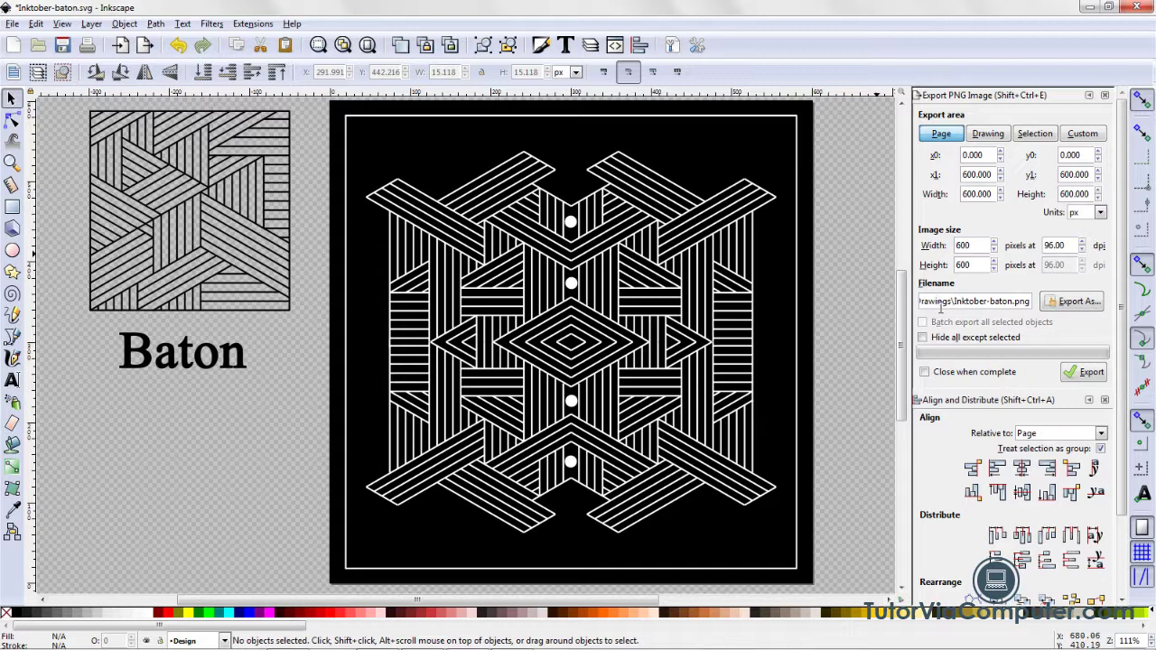
pyautogui.click(1089, 381)
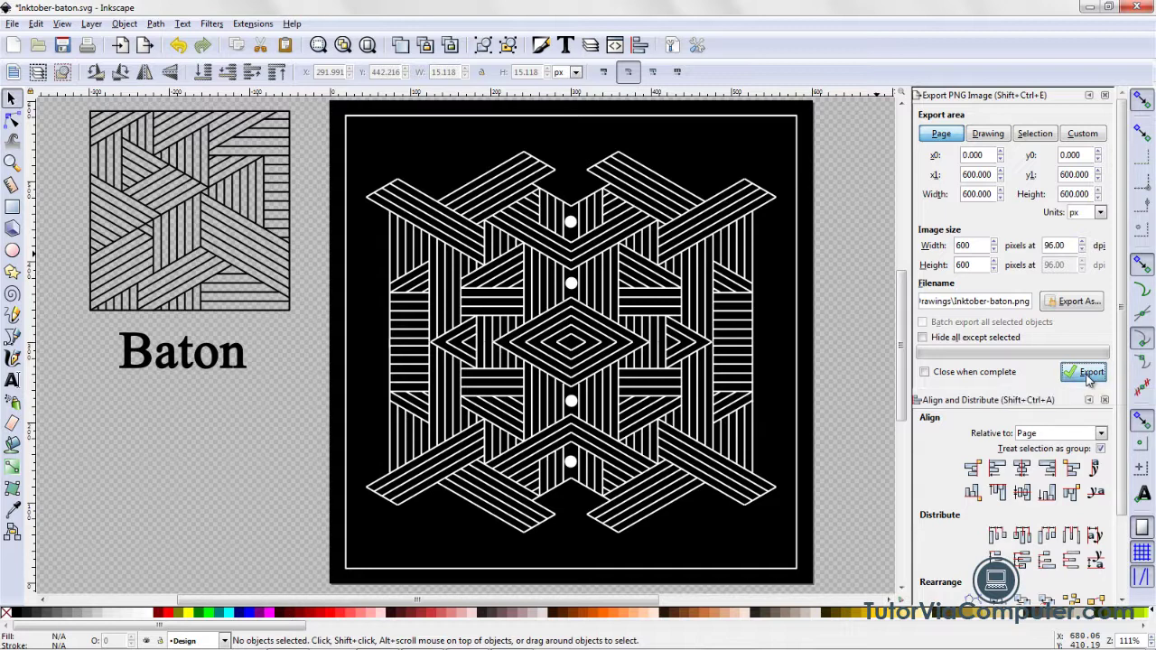